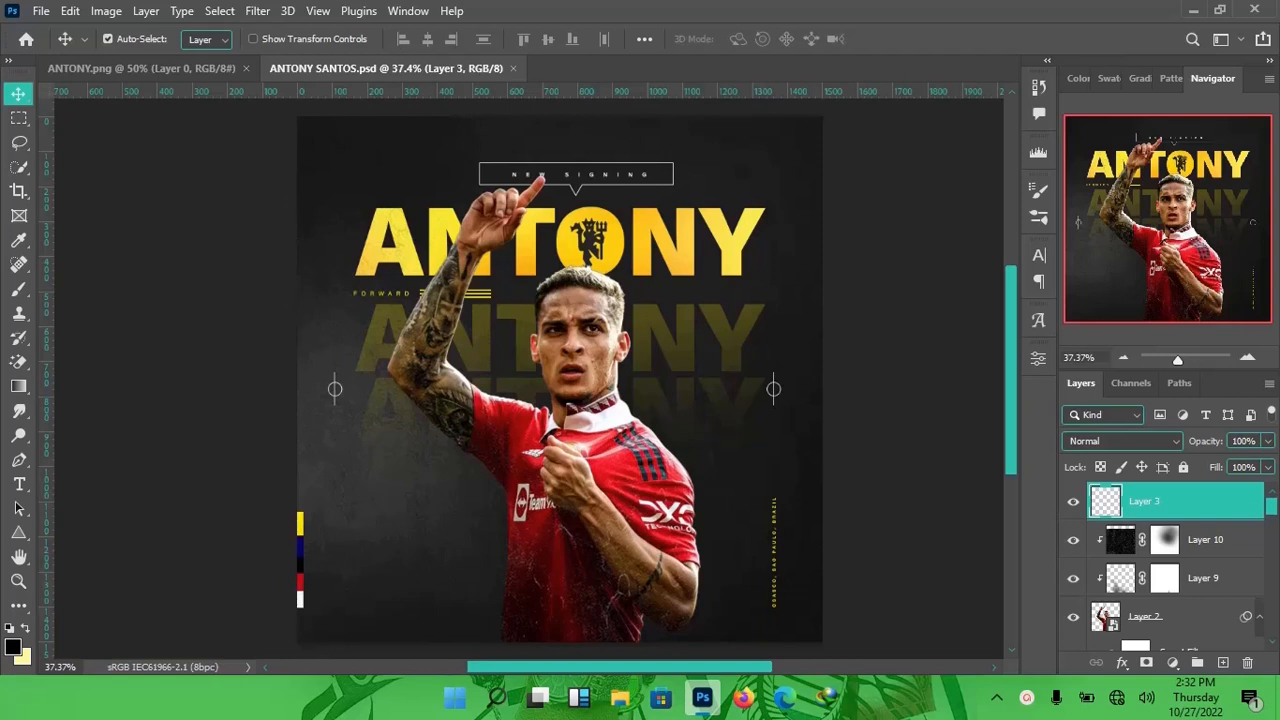
# Create a new 5 x 5 inch RGB document at 300 pixels/inch with a white background
pyautogui.press('ctrl')
pyautogui.hotkey('ctrl', 'n')
pyautogui.doubleClick(893, 186)
pyautogui.write('5')
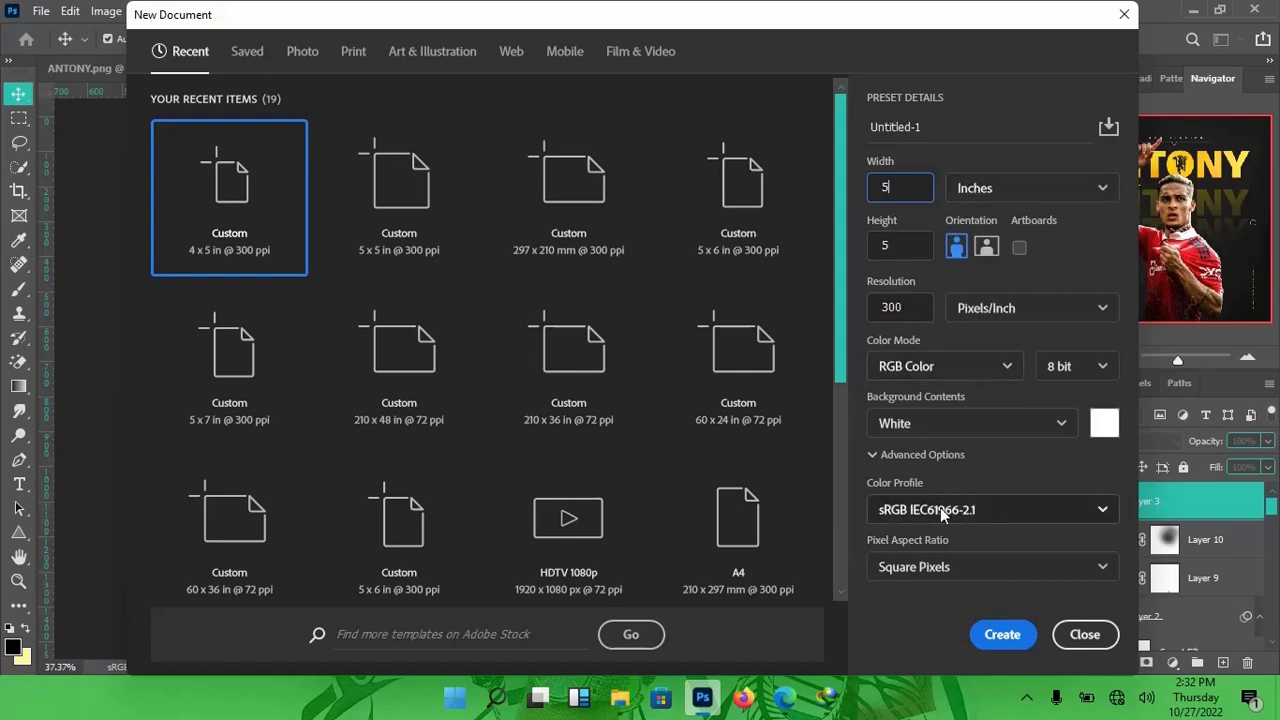
pyautogui.click(1000, 635)
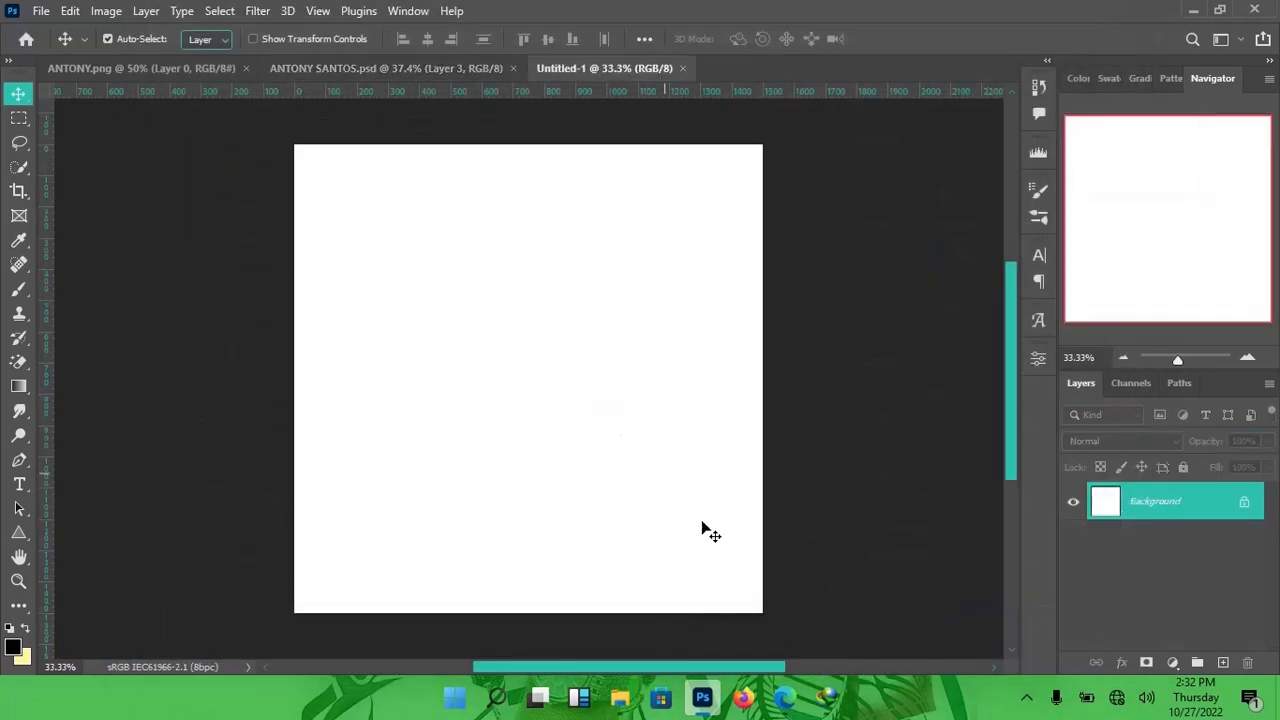
# Add a new layer named BG above the background
pyautogui.press('ctrl')
pyautogui.hotkey('ctrl', 'shift', 'n')
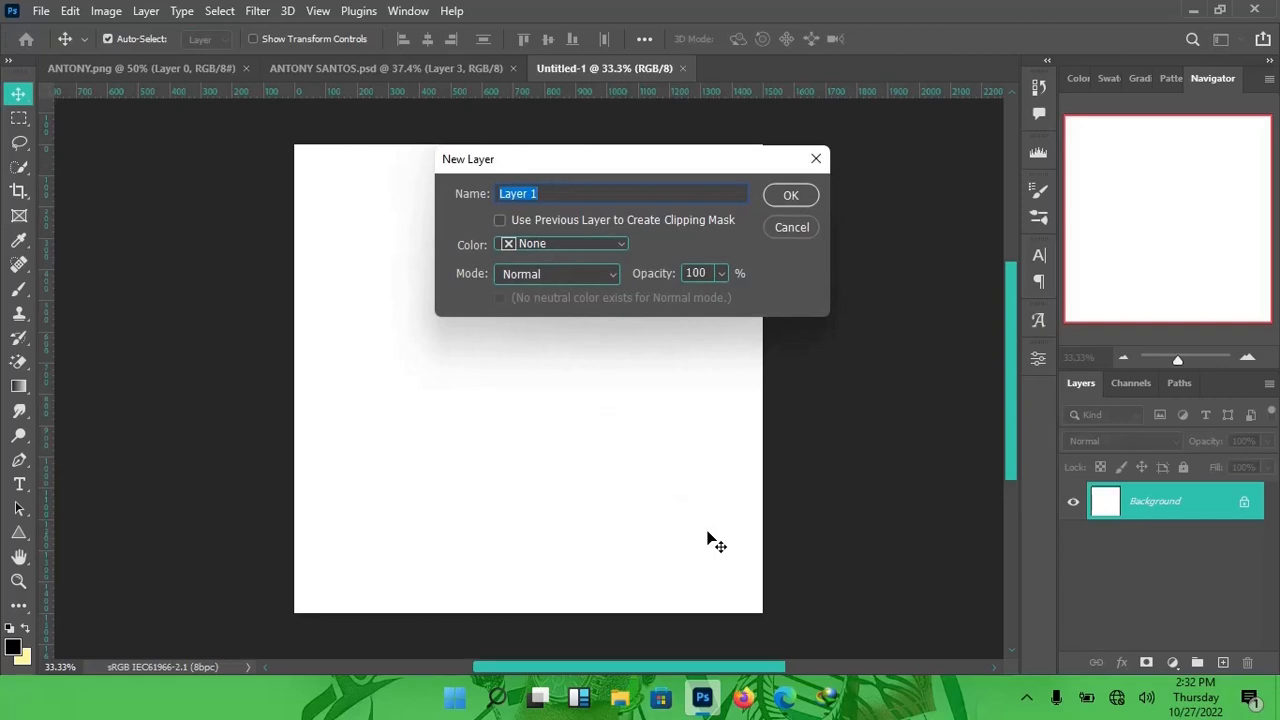
pyautogui.write('BG')
pyautogui.press('Return')
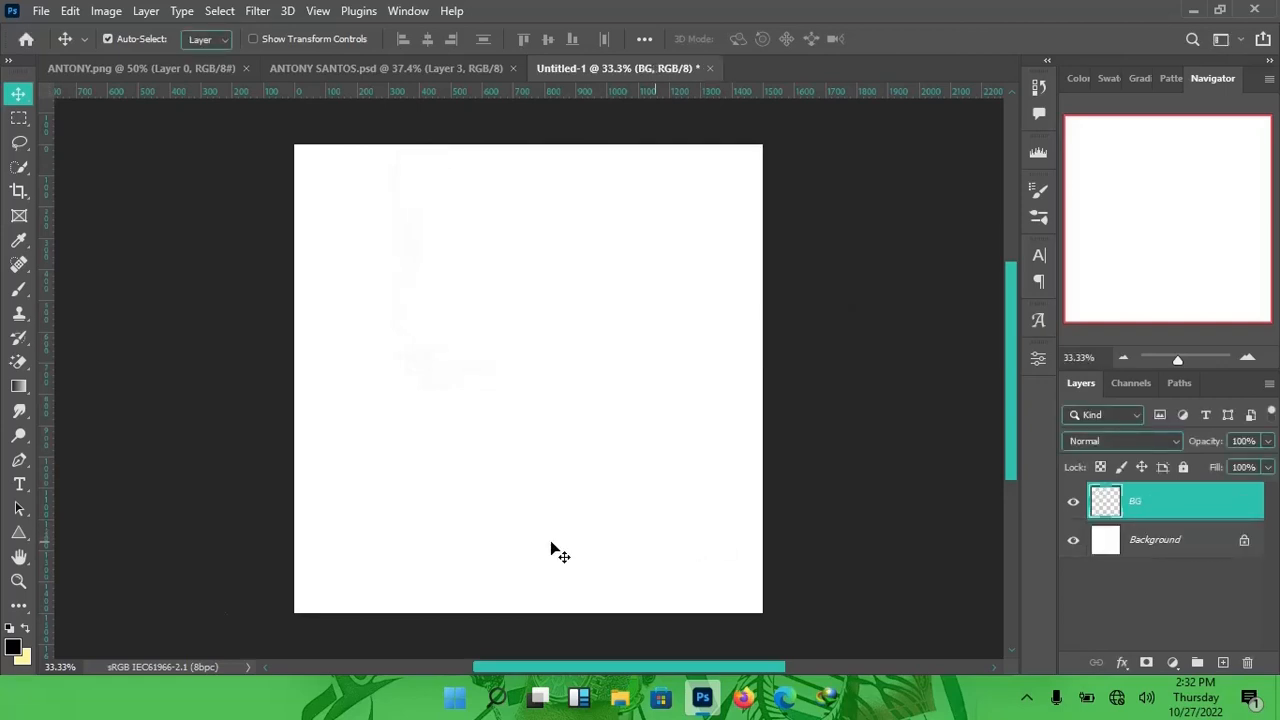
# Set the foreground color to #202020 and fill the BG layer with it
pyautogui.click(13, 648)
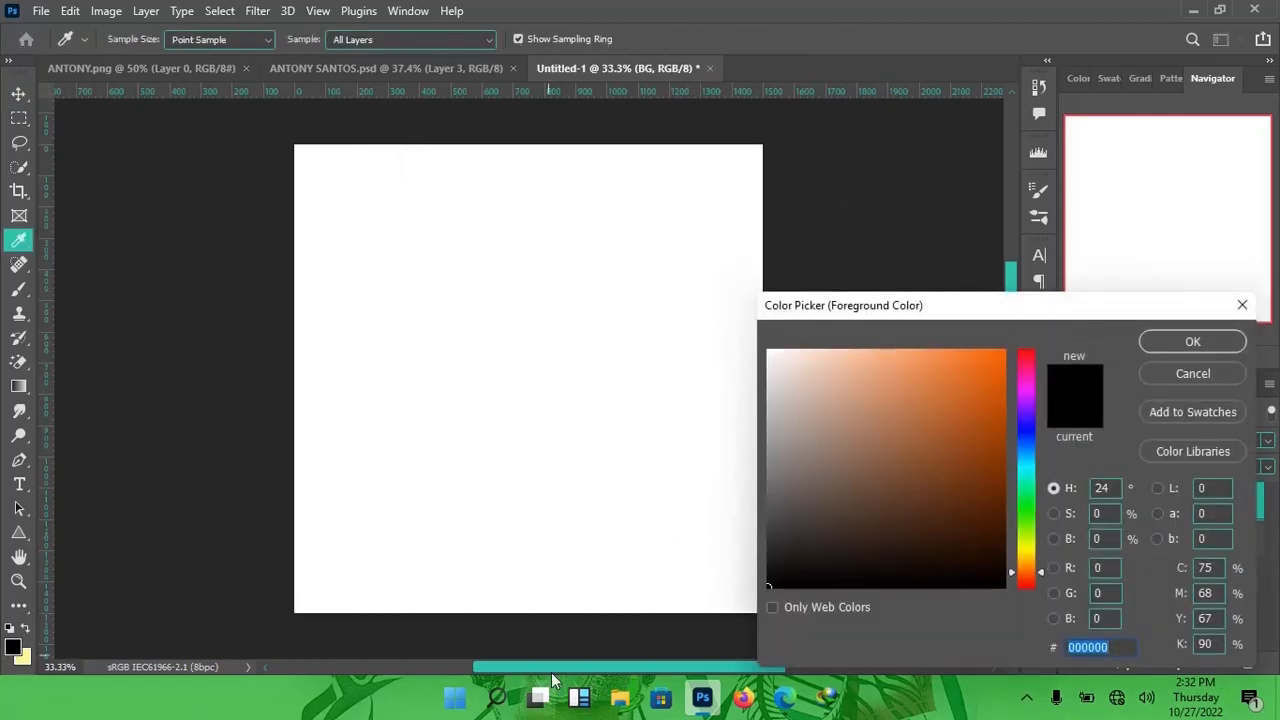
pyautogui.write('20')
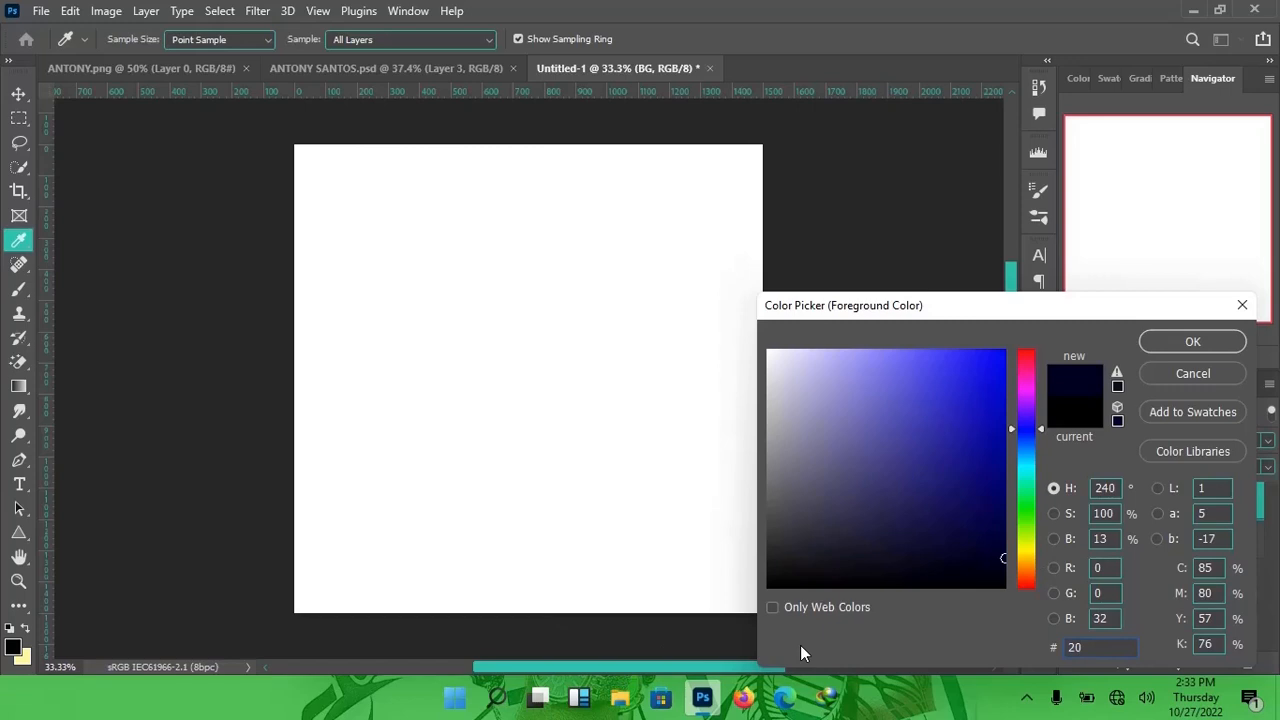
pyautogui.write('2020')
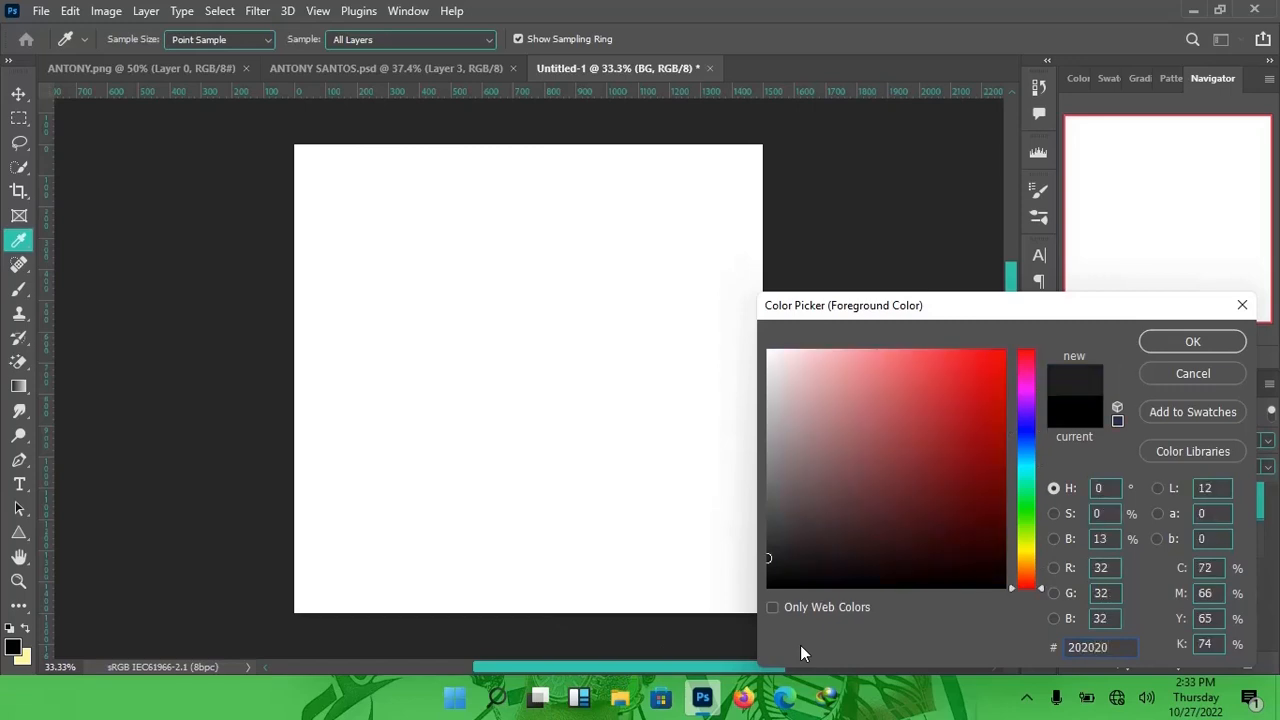
pyautogui.press('Return')
pyautogui.press('v')
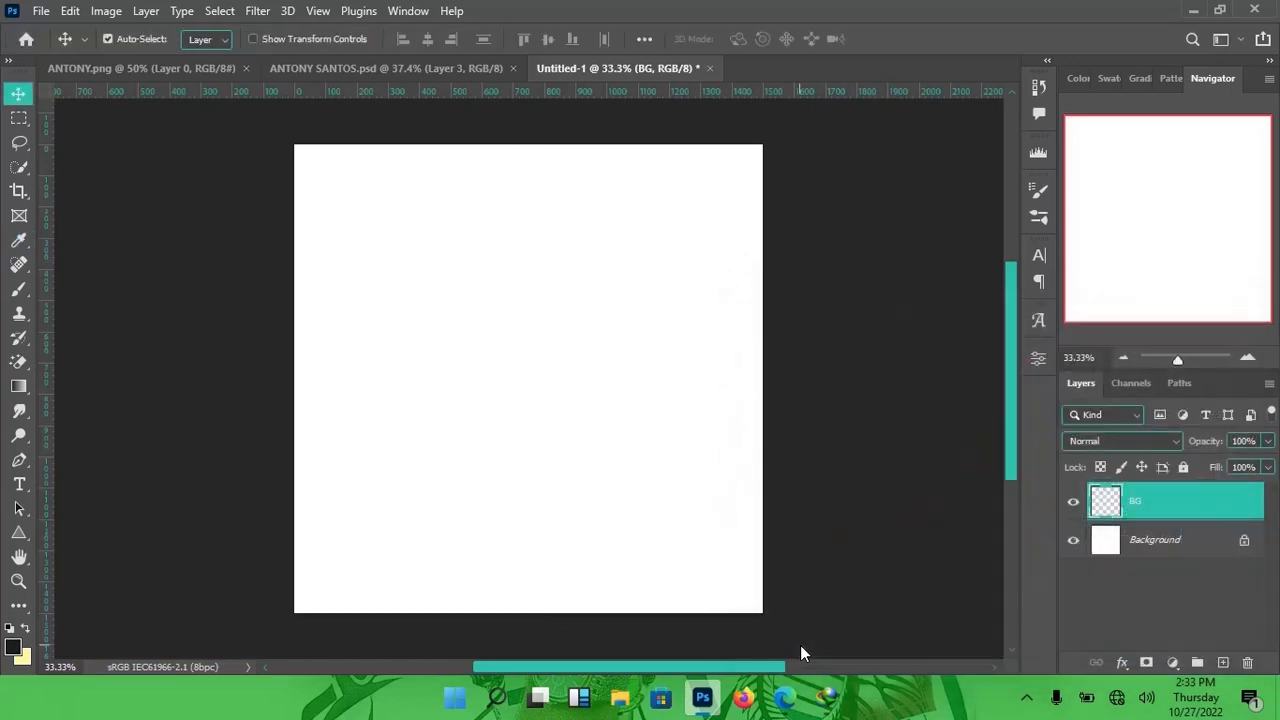
pyautogui.hotkey('alt', 'BackSpace')
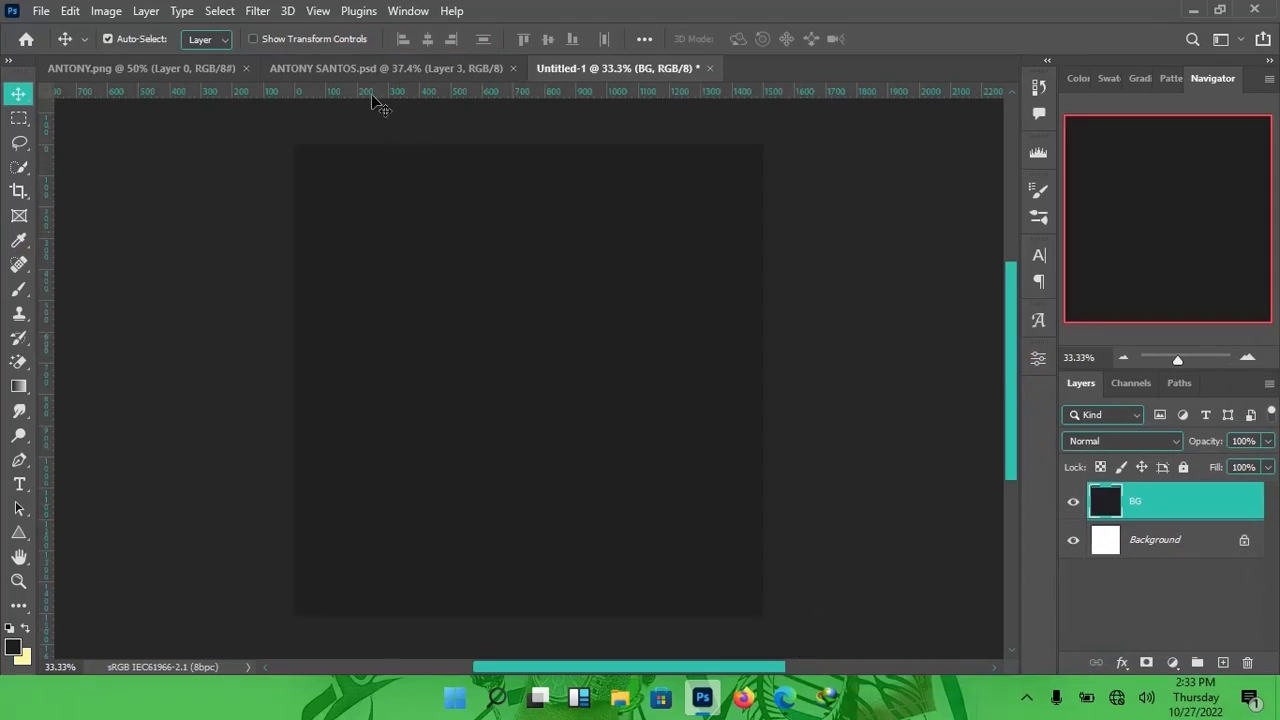
# Bring the player cutout from ANTONY.png into the new document and convert its layer to a smart object
pyautogui.click(142, 68)
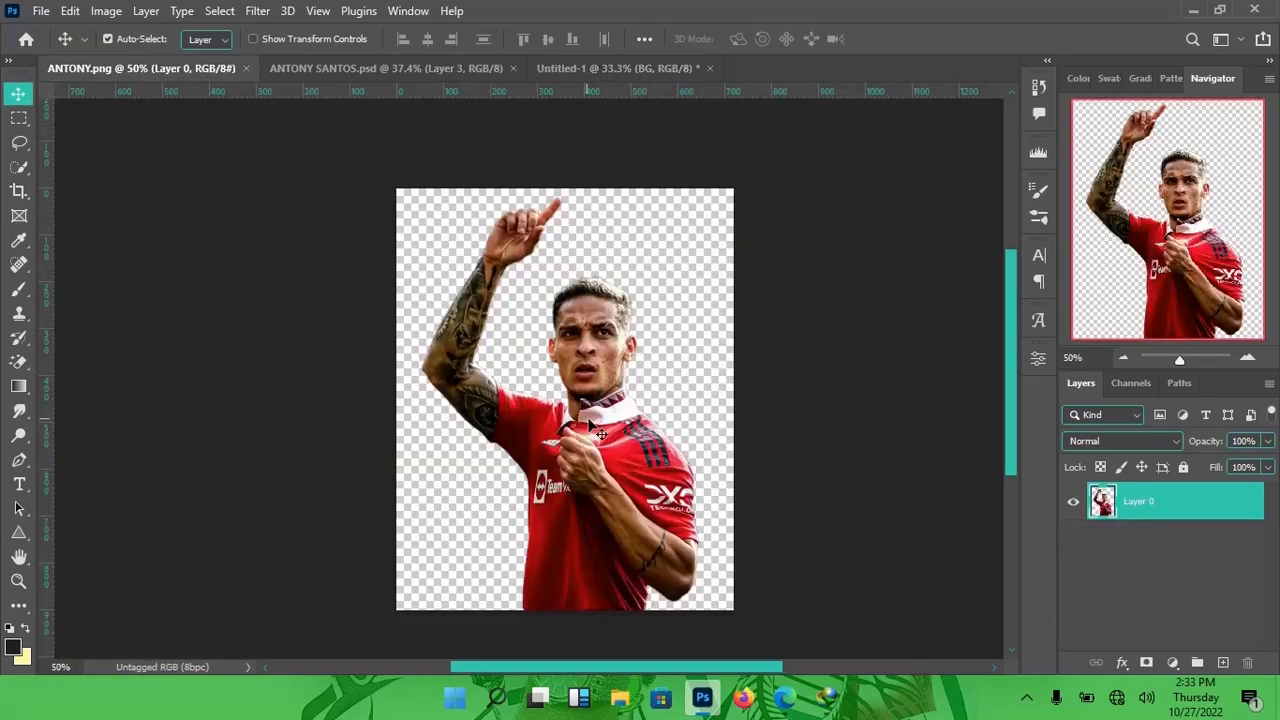
pyautogui.moveTo(585, 358); pyautogui.dragTo(566, 466)
pyautogui.rightClick(1215, 513)
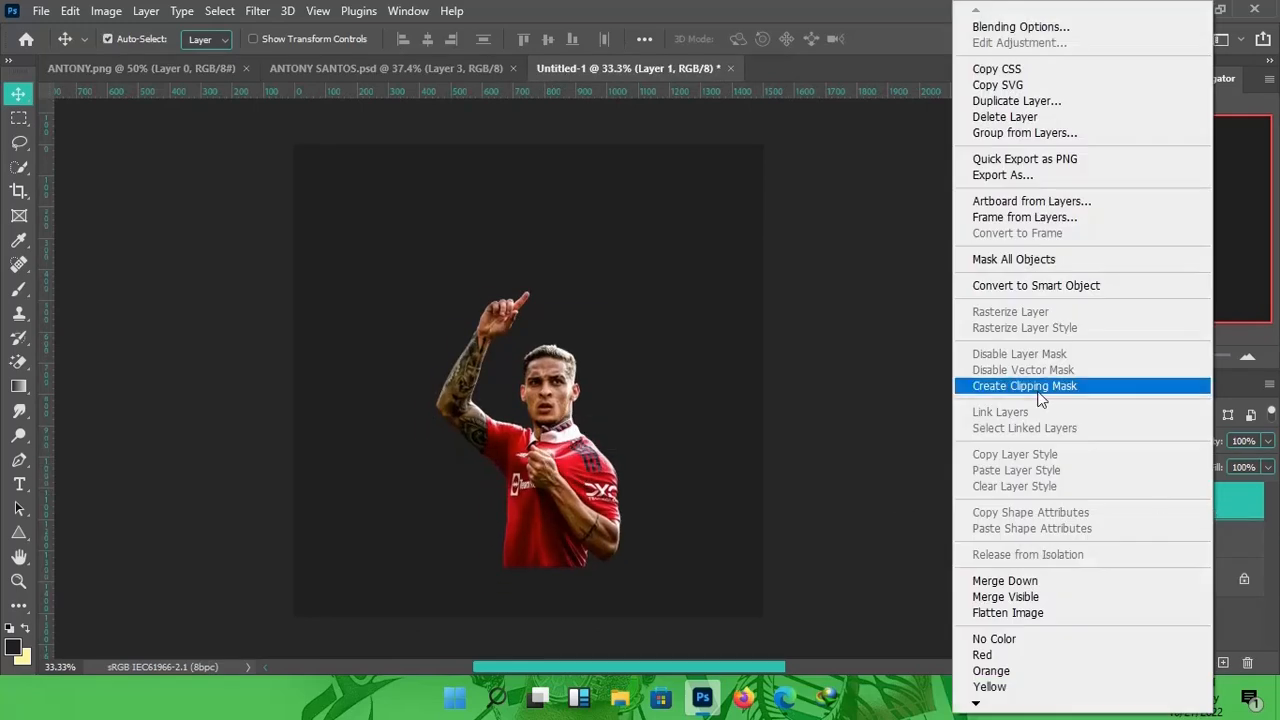
pyautogui.click(1018, 291)
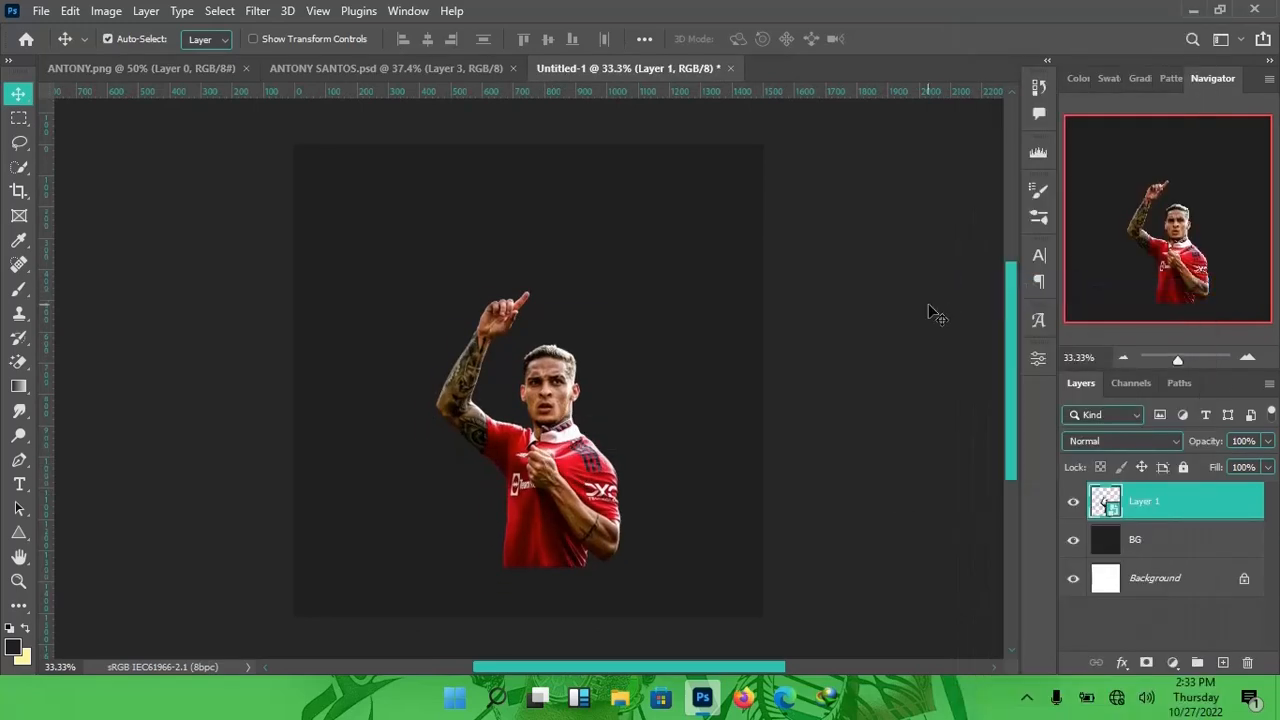
# Scale the player cutout to about 149% and position it near the canvas center with the shirt reaching the bottom edge
pyautogui.hotkey('ctrl', 't')
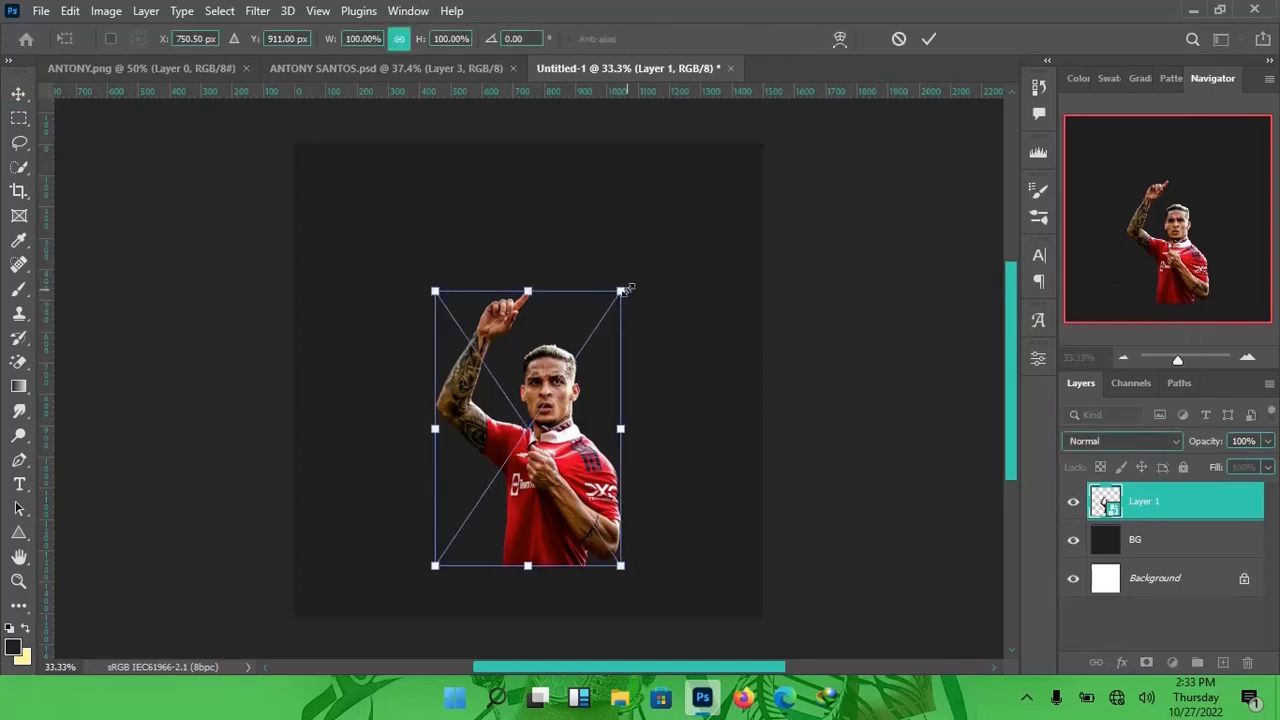
pyautogui.moveTo(622, 290); pyautogui.dragTo(689, 236)
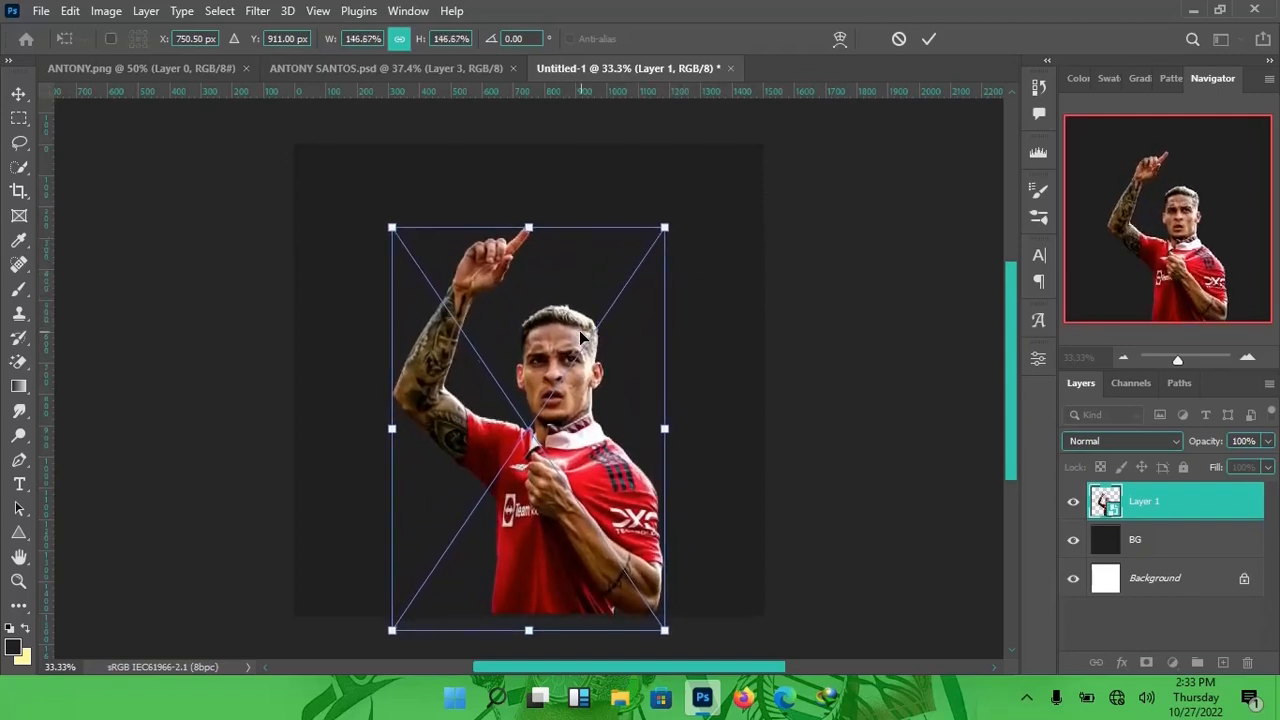
pyautogui.moveTo(584, 334); pyautogui.dragTo(572, 331)
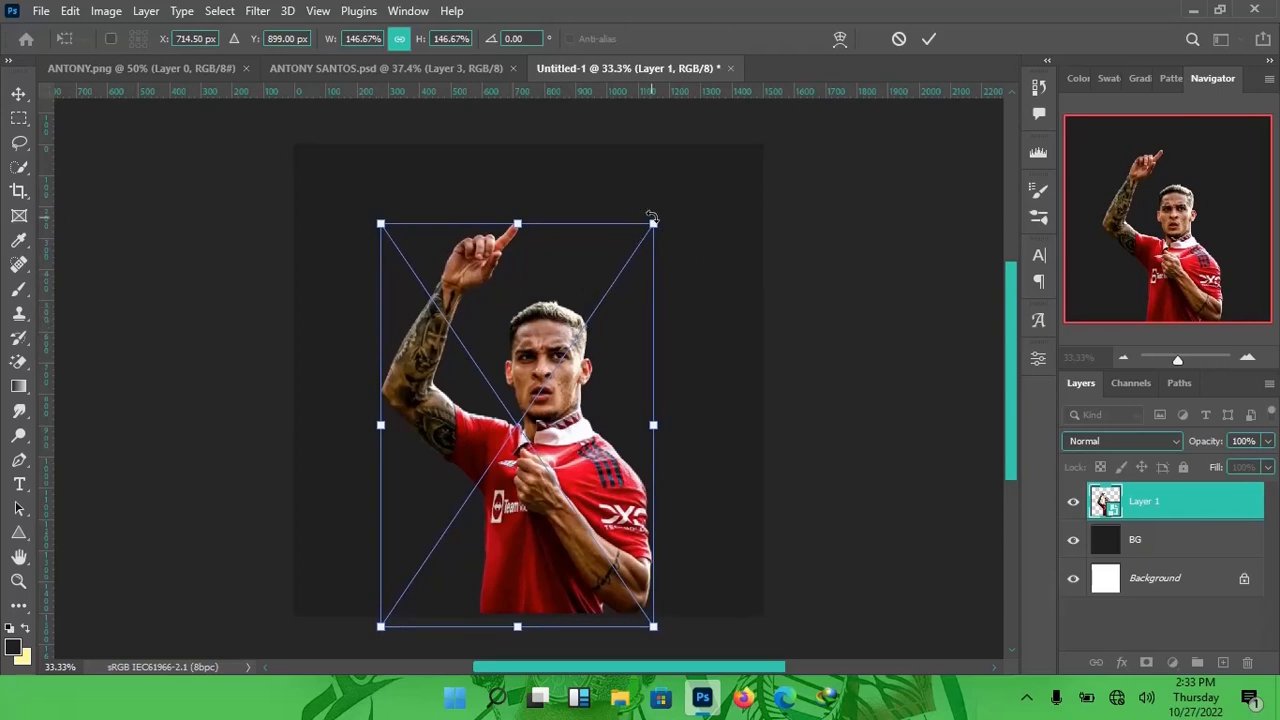
pyautogui.moveTo(653, 223); pyautogui.dragTo(656, 219)
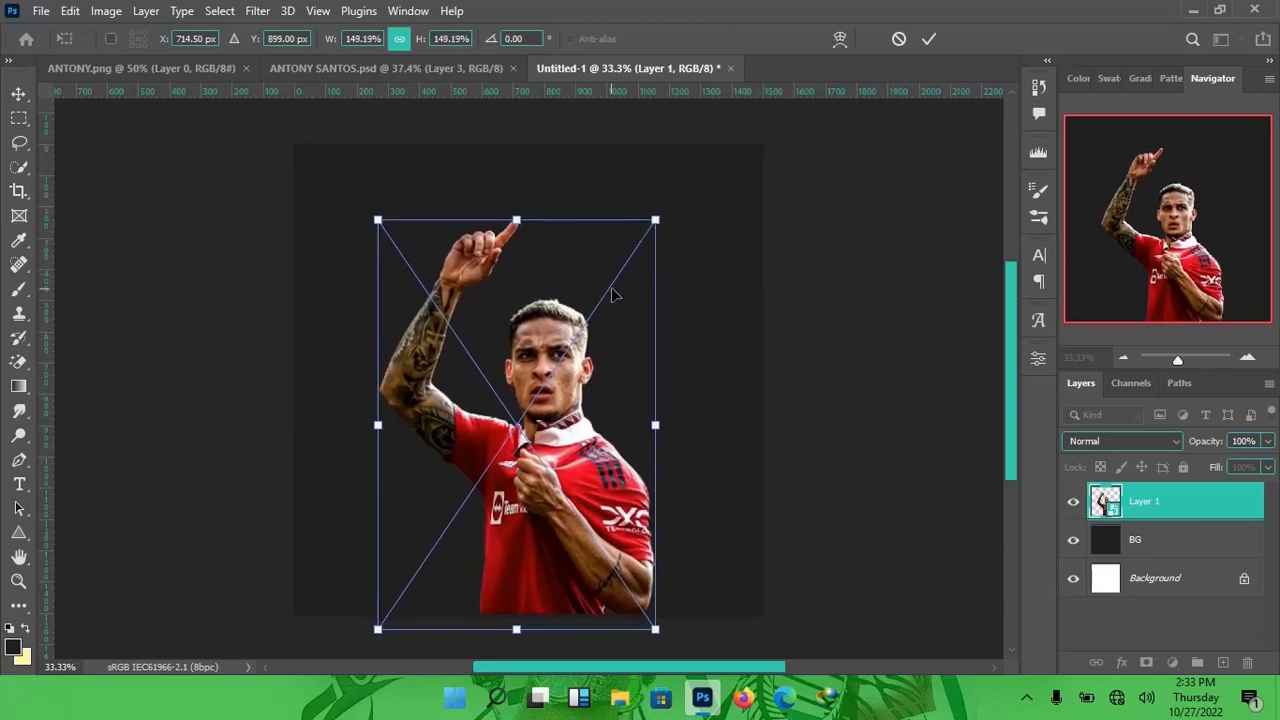
pyautogui.moveTo(552, 435); pyautogui.dragTo(557, 437)
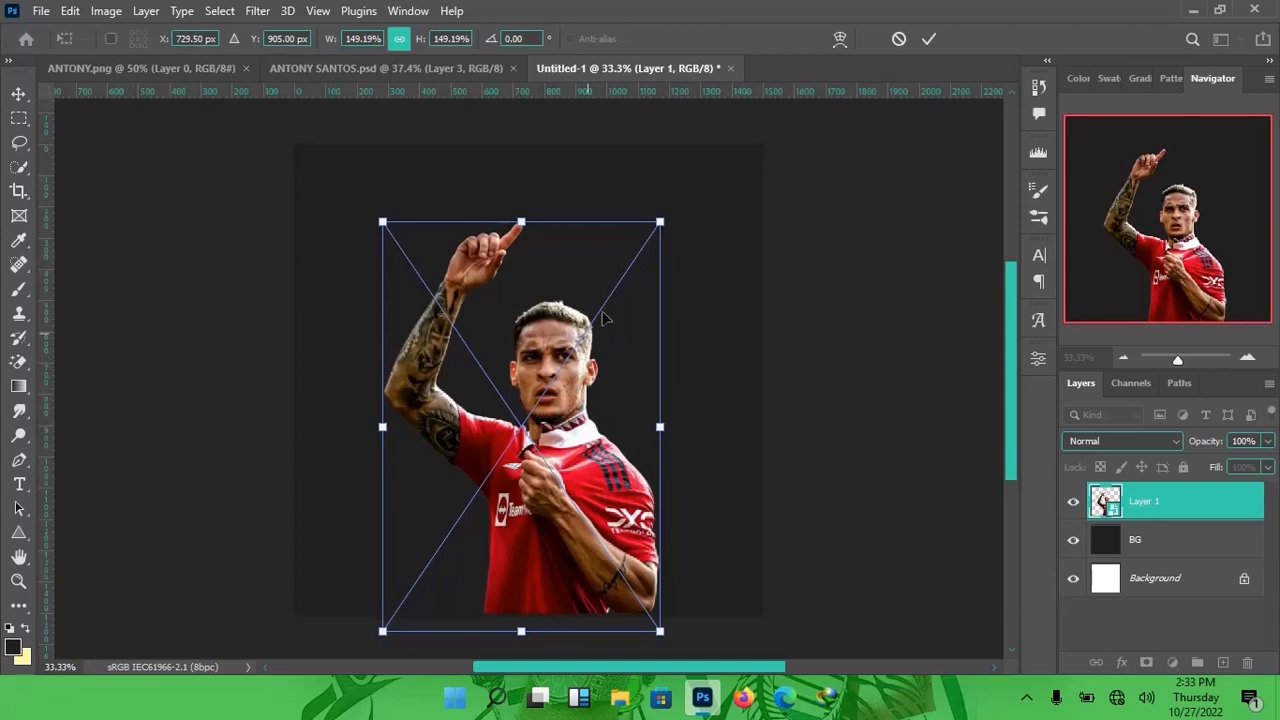
pyautogui.click(928, 42)
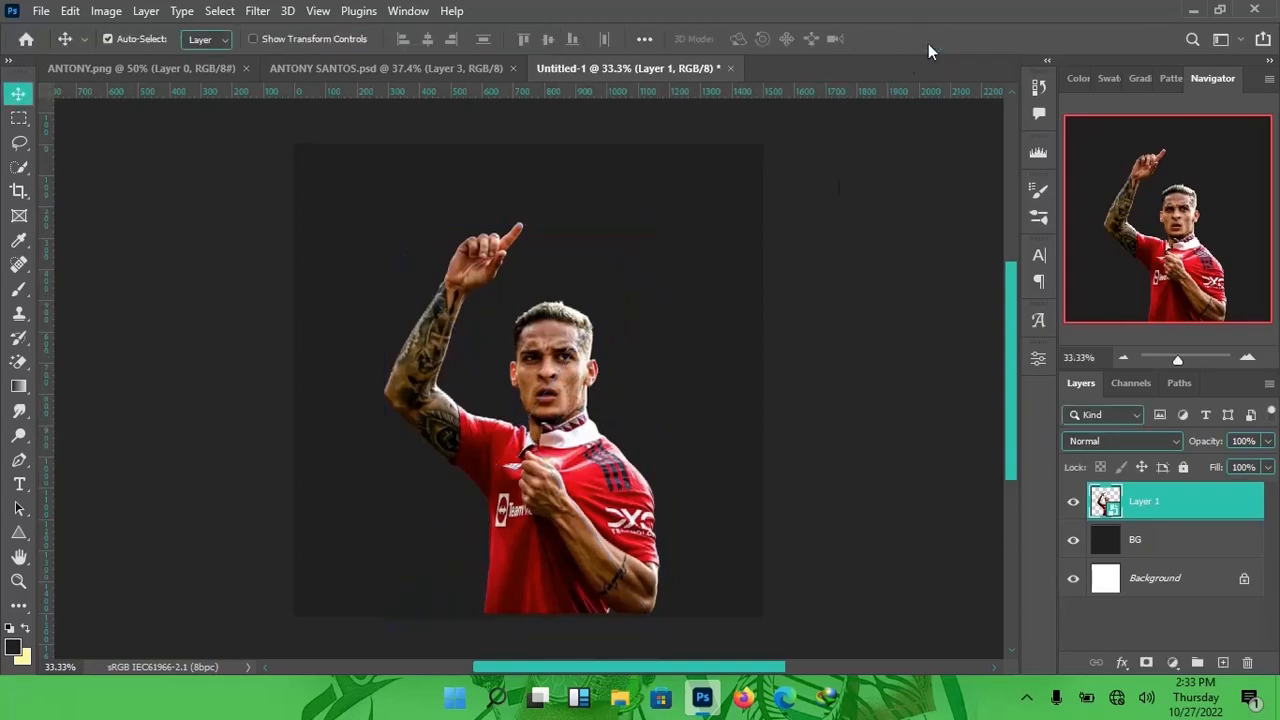
# Add the text ANTONY on a new layer in Acumin Variable Concept Black, 120.34 pt, and move it across the player's raised hand
pyautogui.press('ctrl')
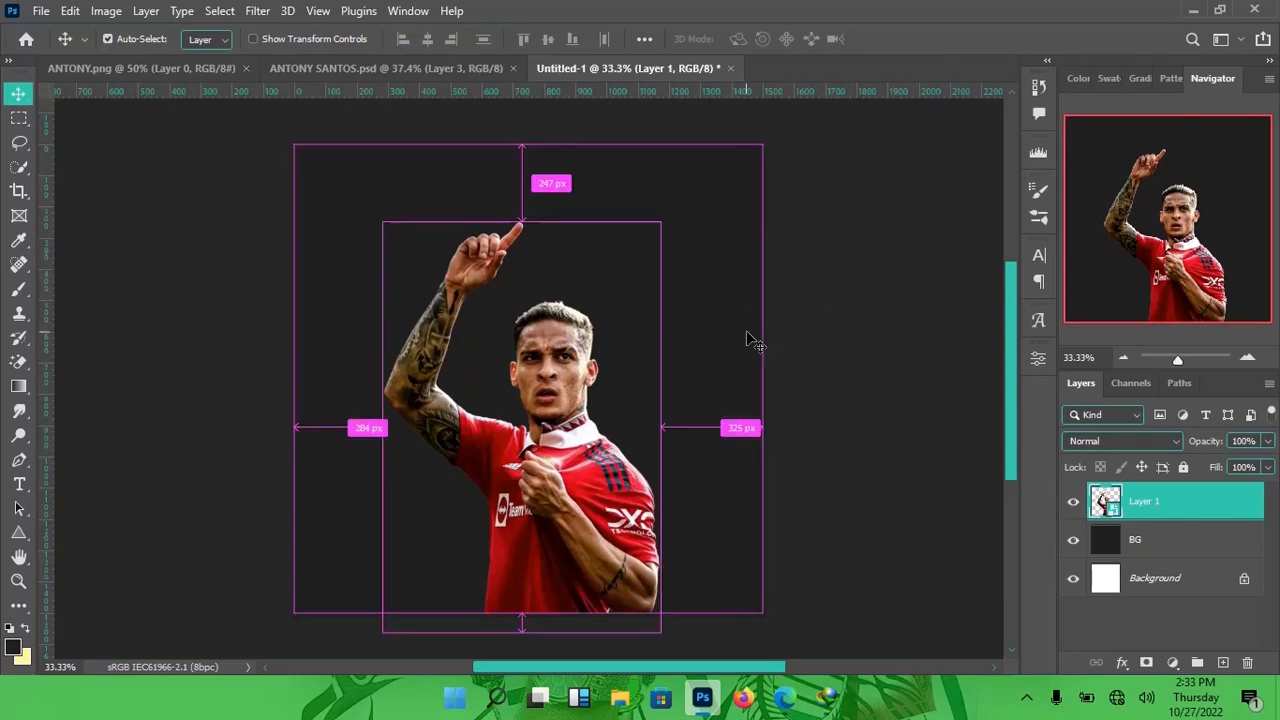
pyautogui.hotkey('ctrl', 'shift', 'n')
pyautogui.press('Return')
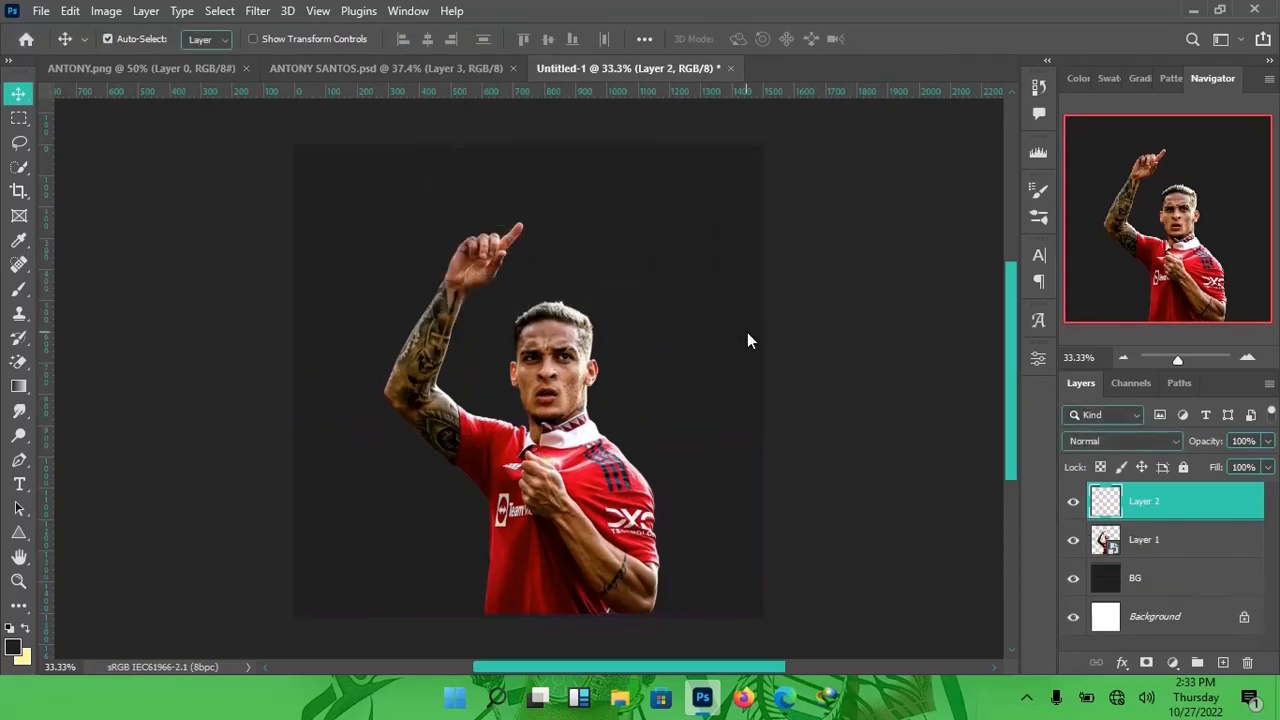
pyautogui.press('t')
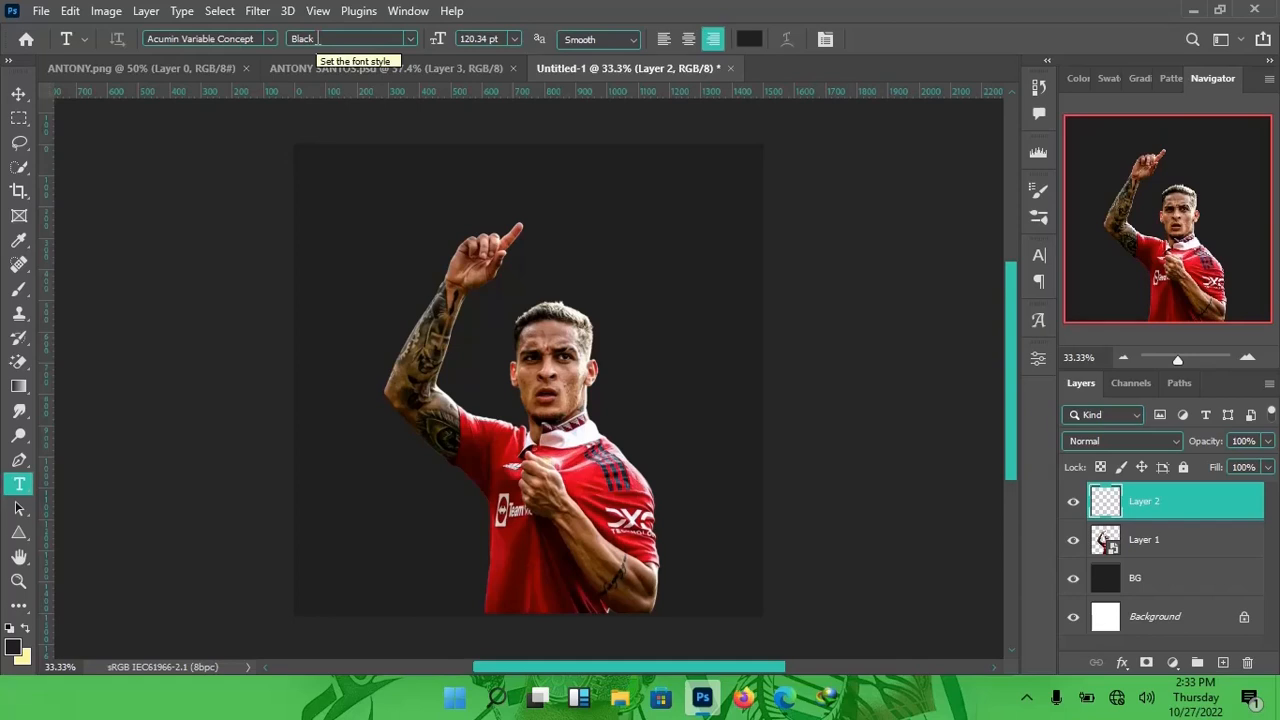
pyautogui.click(404, 256)
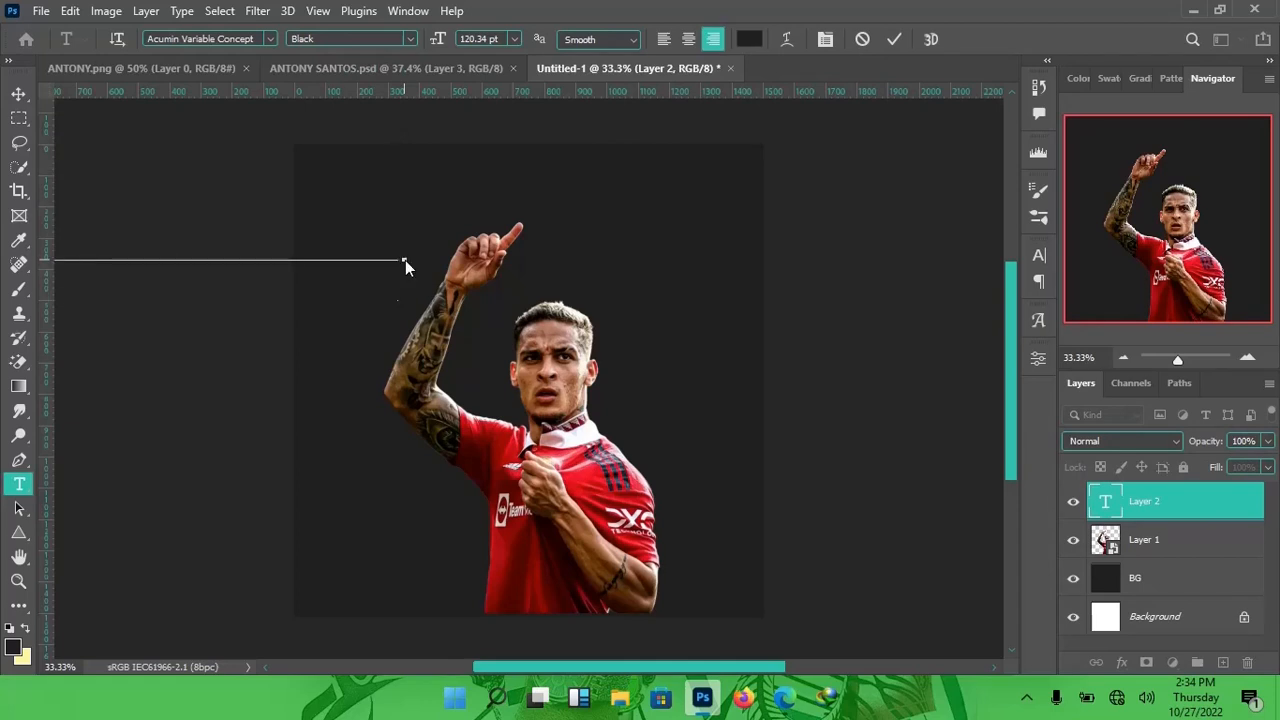
pyautogui.hotkey('ctrl', 'Return')
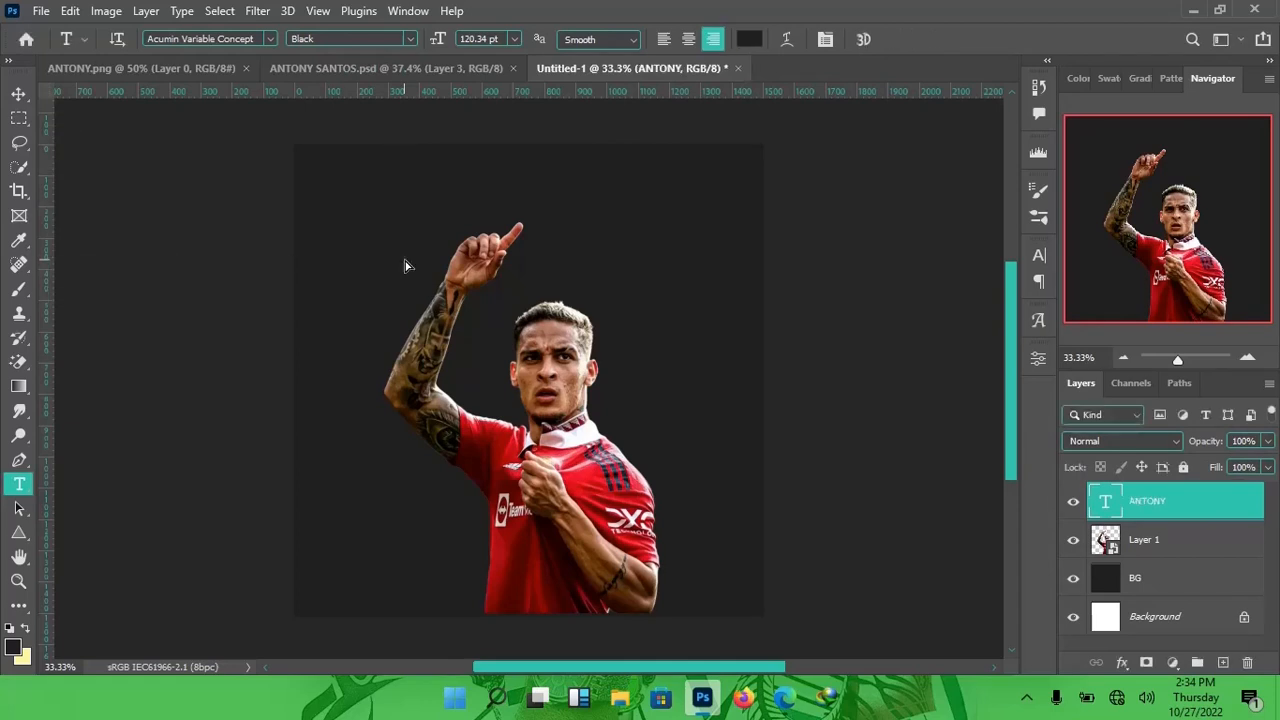
pyautogui.press('v')
pyautogui.moveTo(343, 232); pyautogui.dragTo(640, 272)
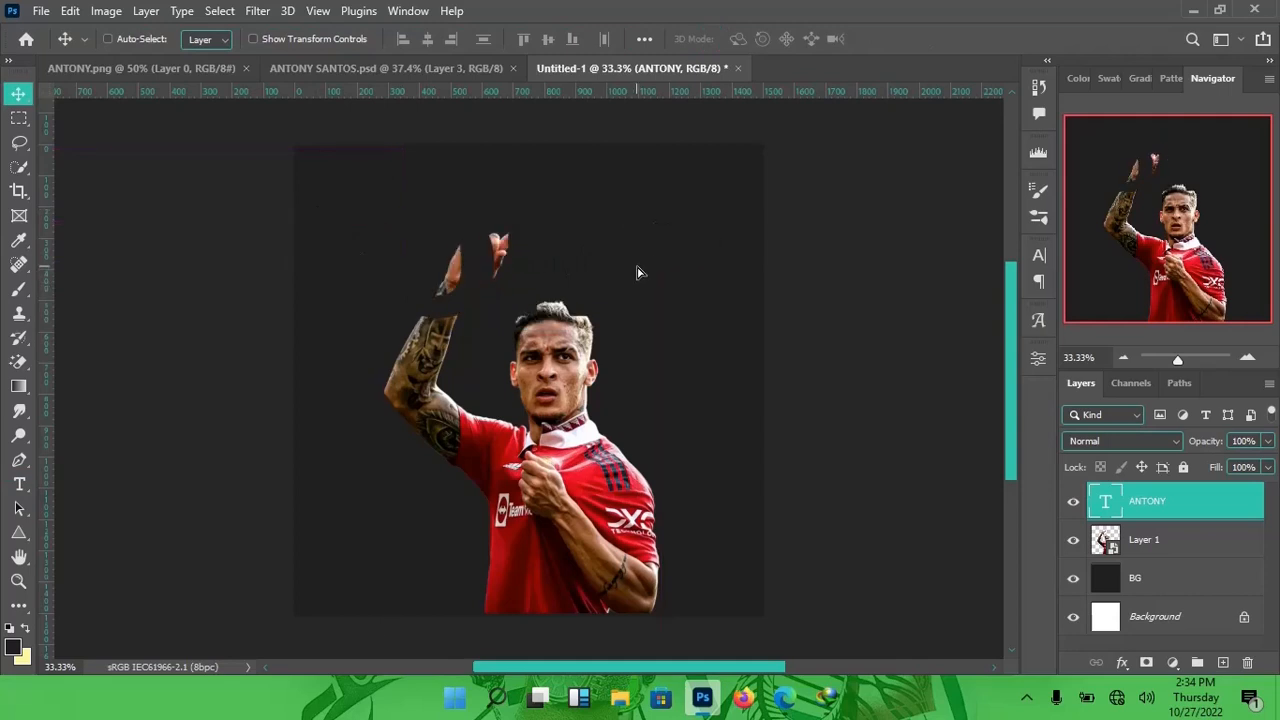
# Change the color of the ANTONY text to yellow #ffe400
pyautogui.doubleClick(640, 272)
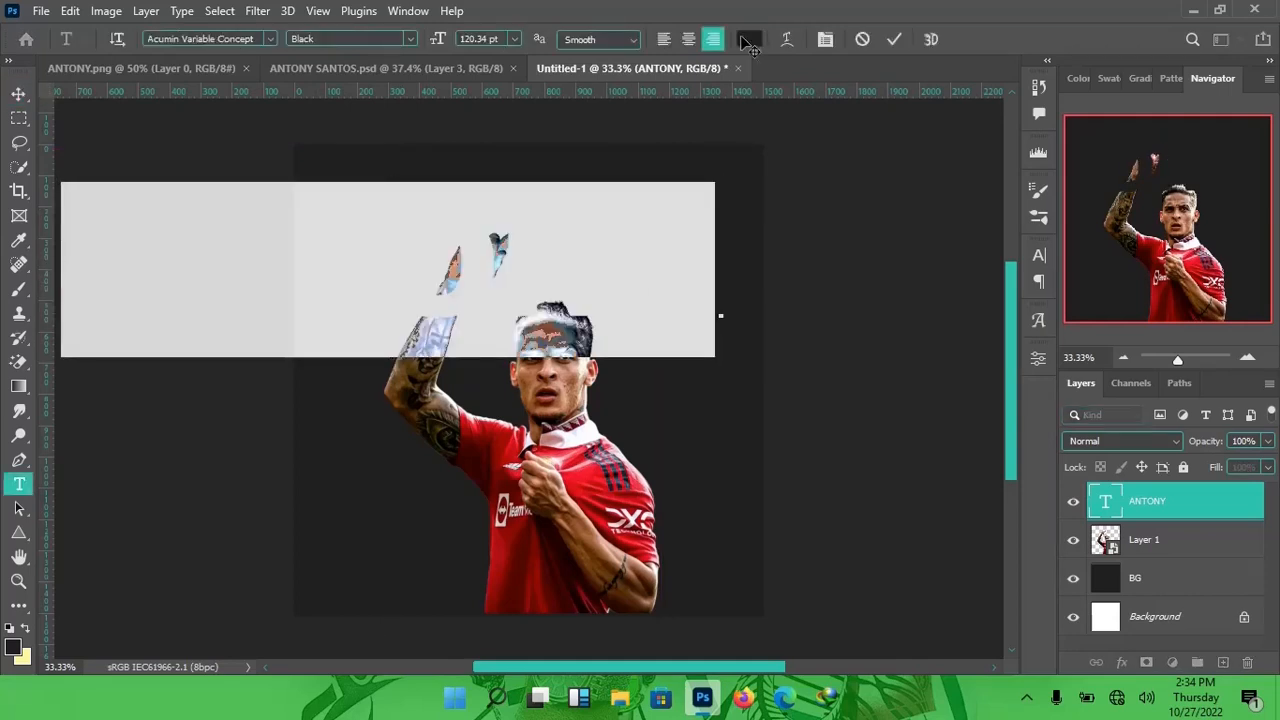
pyautogui.click(749, 39)
pyautogui.click(1026, 553)
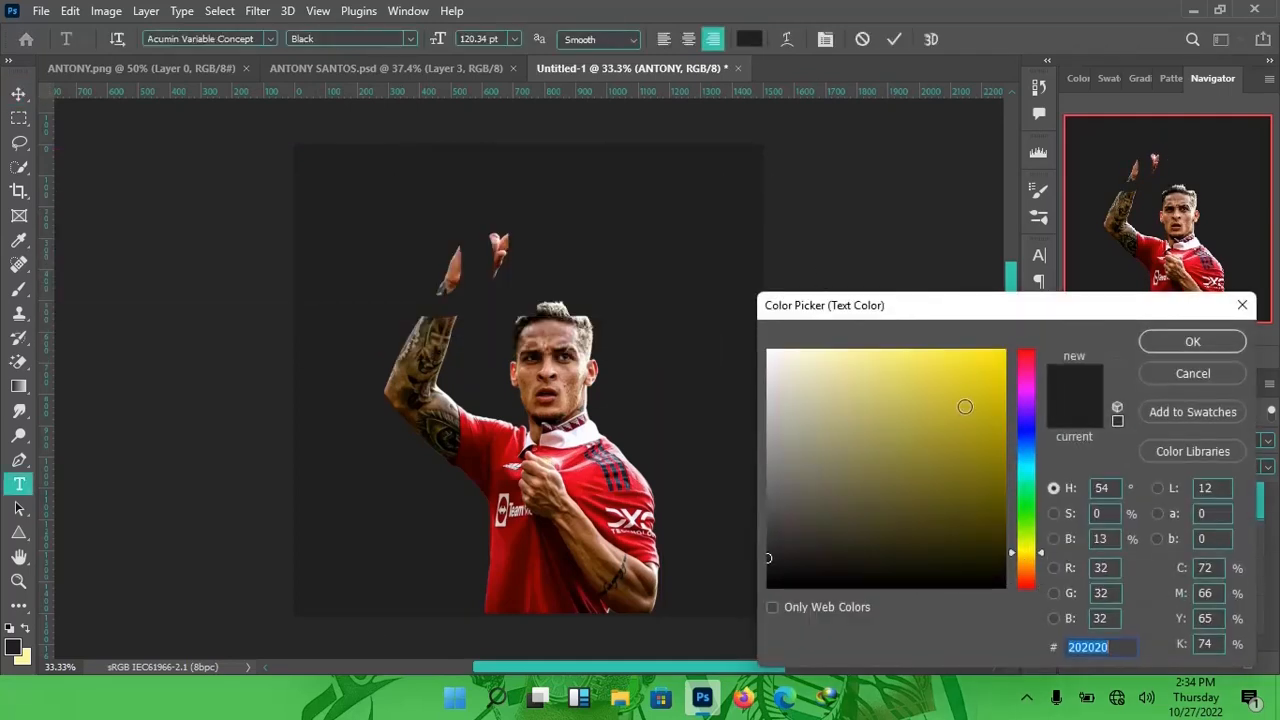
pyautogui.write('ffe400')
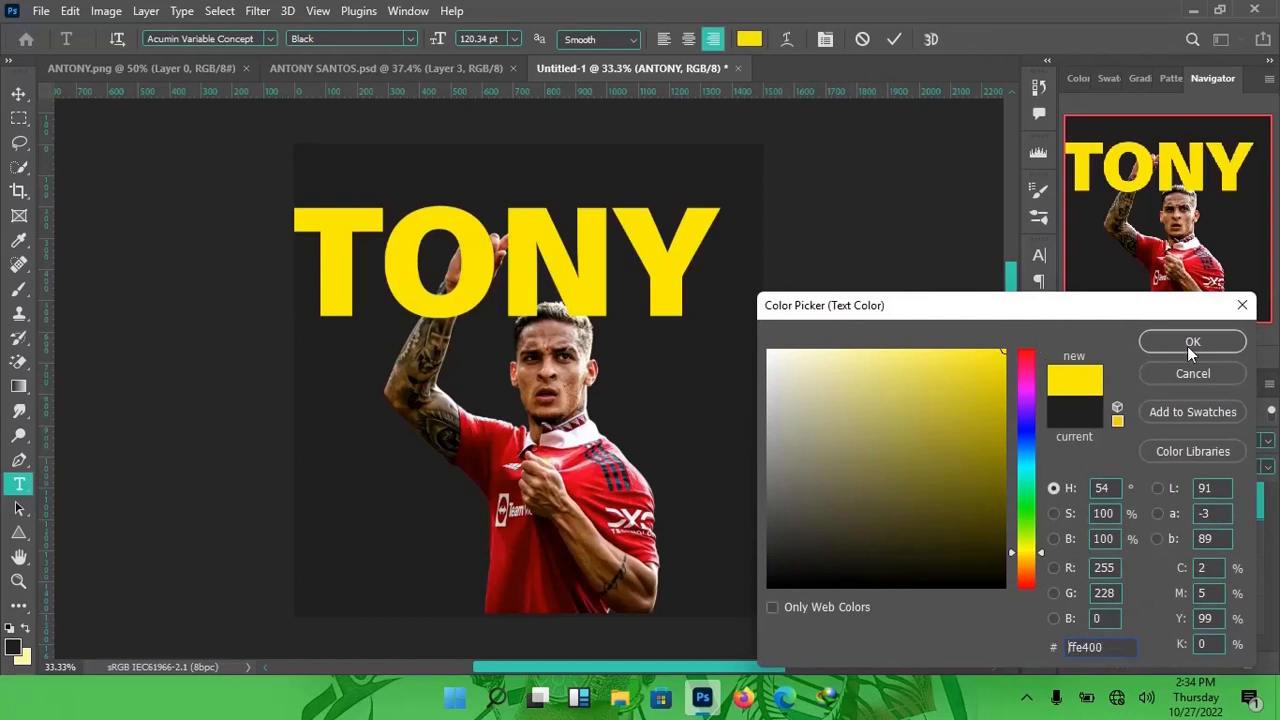
pyautogui.click(1192, 343)
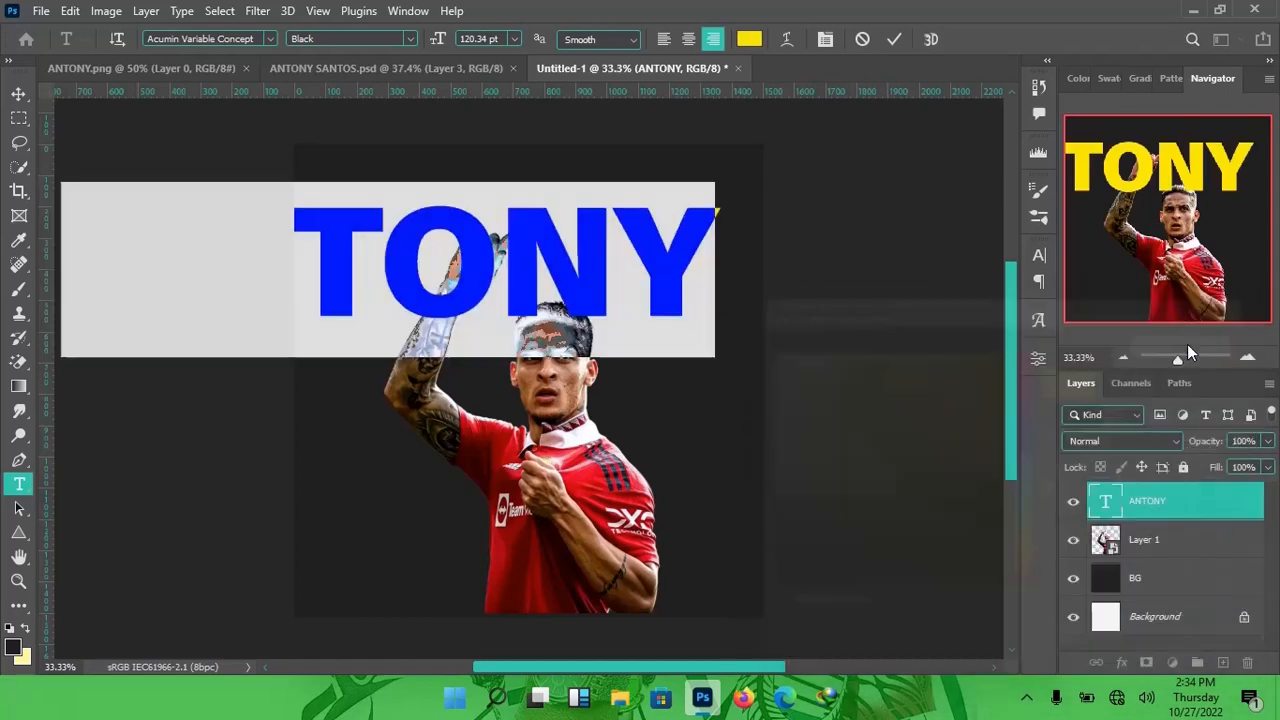
pyautogui.click(899, 42)
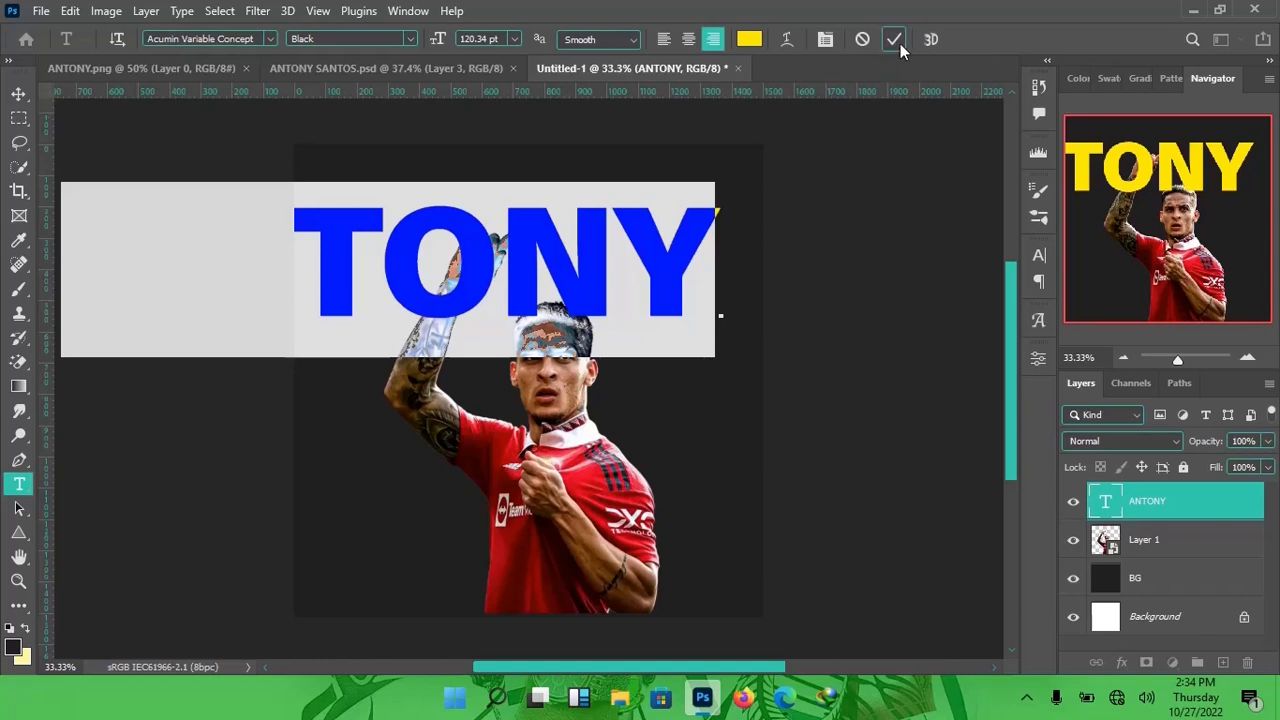
# Reposition the ANTONY text above the player's head and scale it down to about 54.5% so it fits the canvas
pyautogui.press('v')
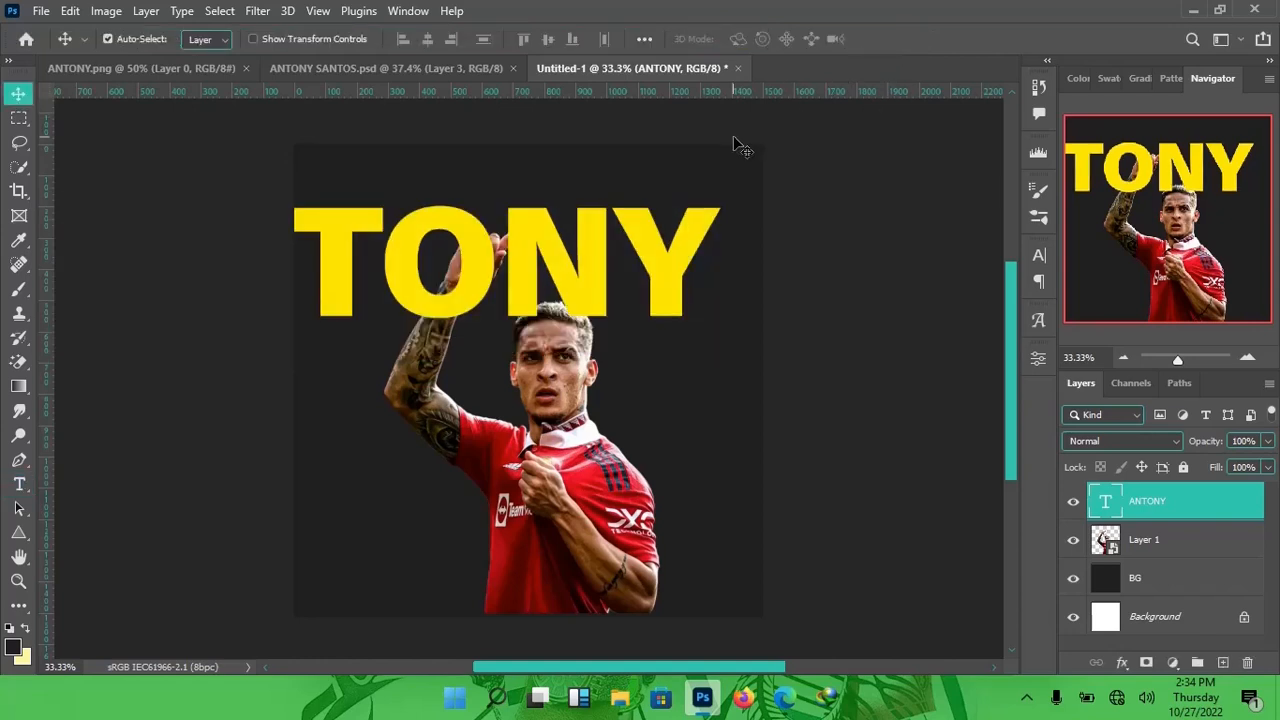
pyautogui.moveTo(571, 300); pyautogui.dragTo(697, 292)
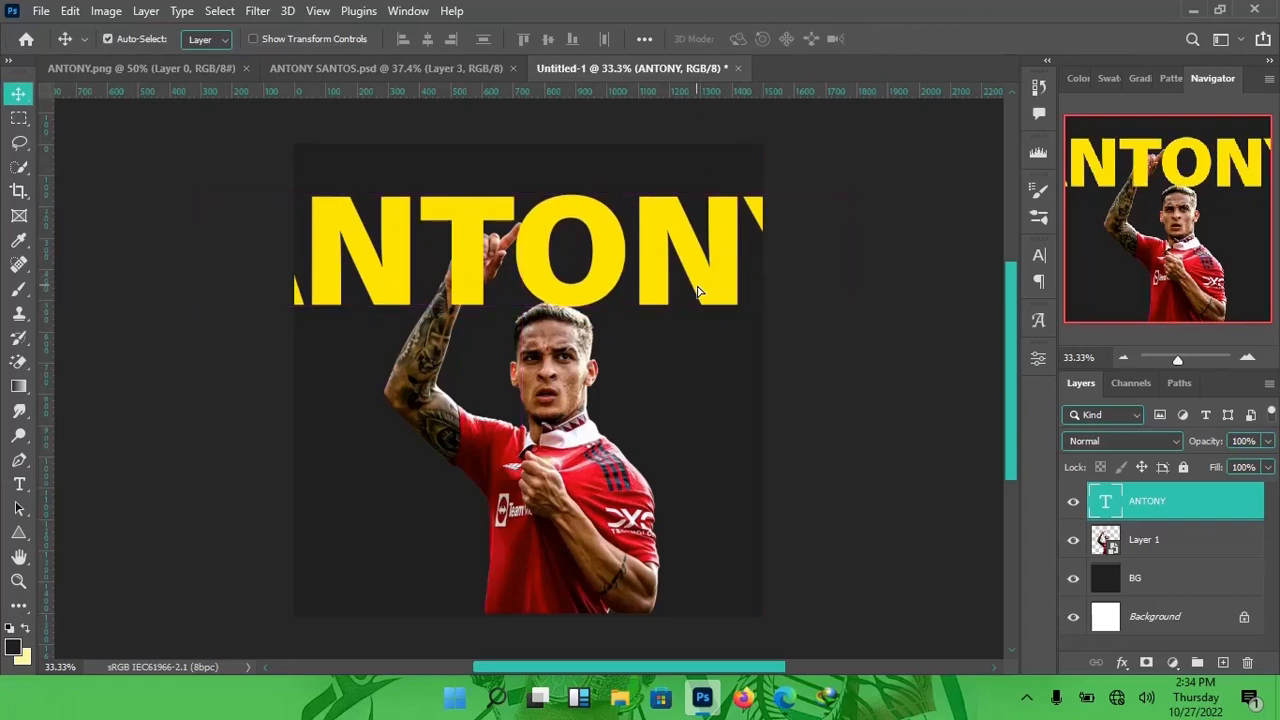
pyautogui.moveTo(588, 264)
pyautogui.mouseDown()
pyautogui.moveTo(609, 226)
pyautogui.moveTo(600, 268)
pyautogui.mouseUp()
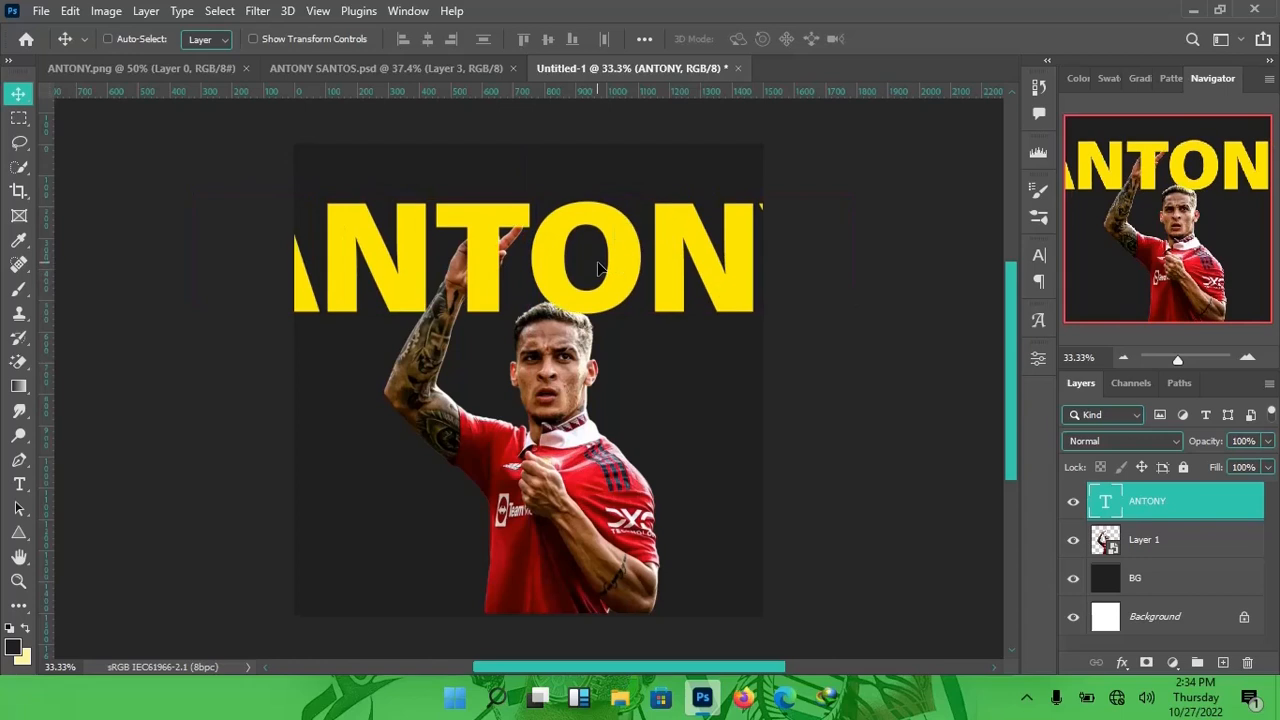
pyautogui.hotkey('ctrl', 't')
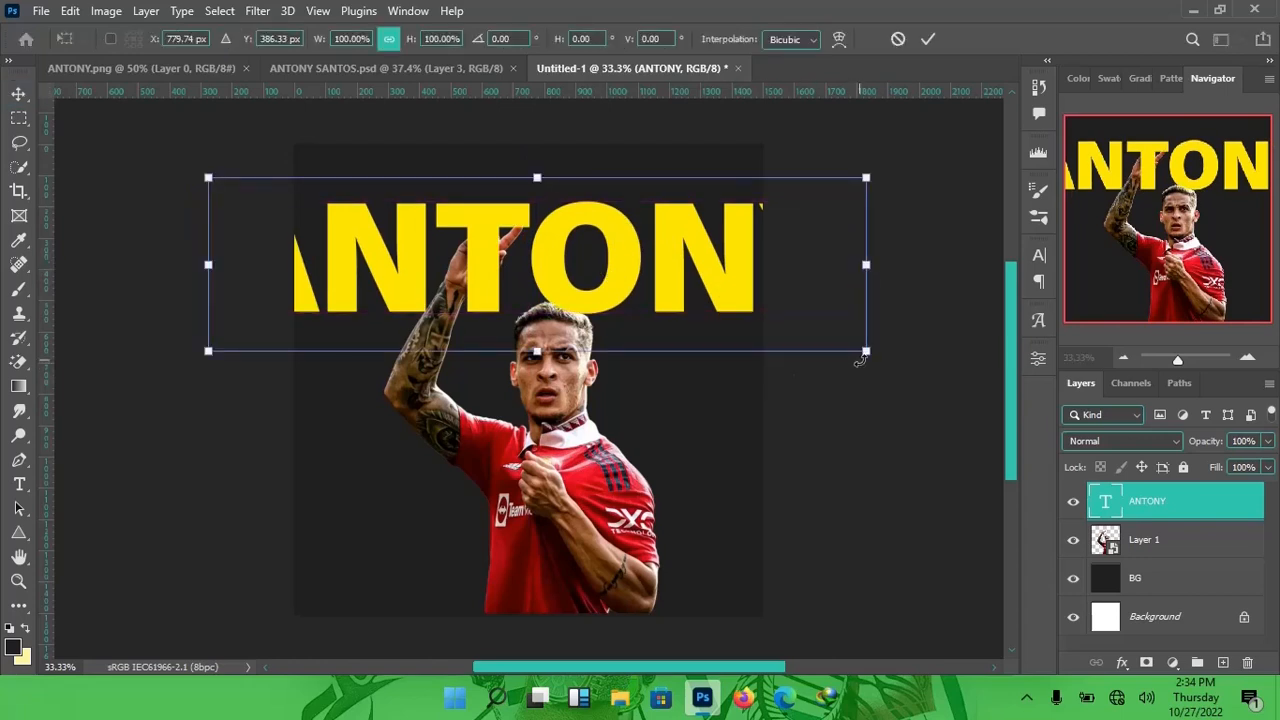
pyautogui.moveTo(866, 354); pyautogui.dragTo(713, 322)
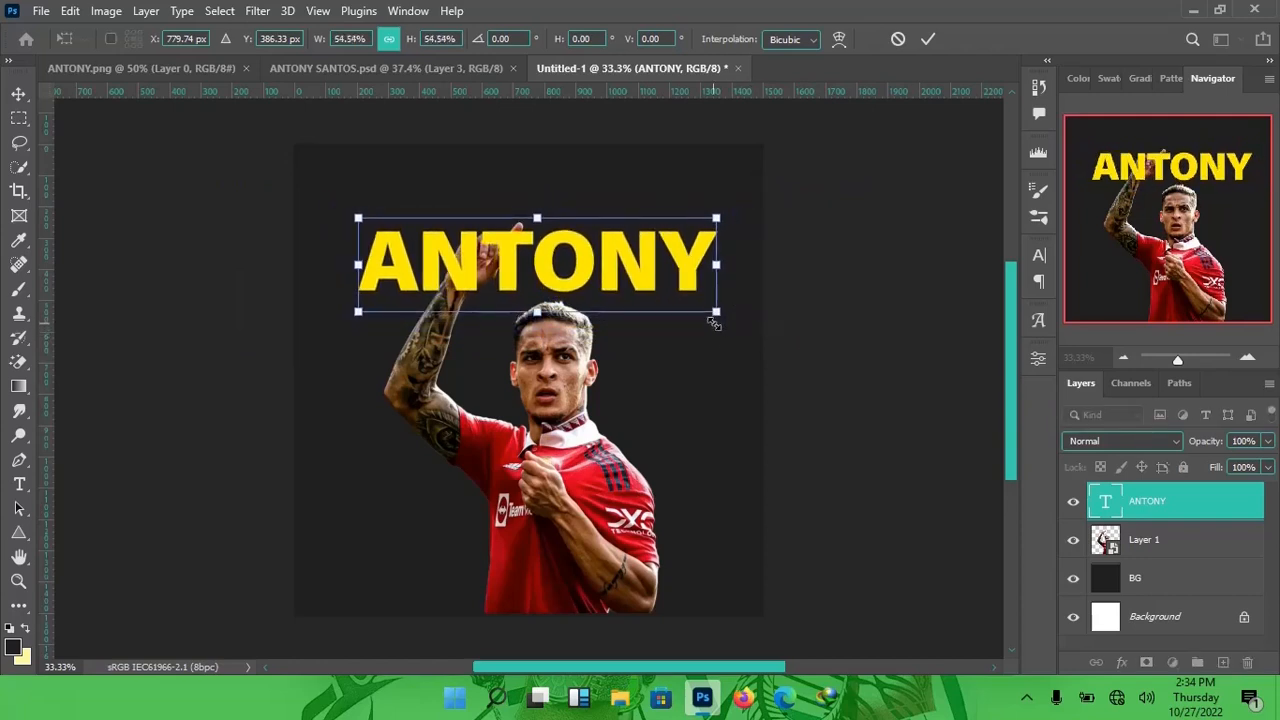
pyautogui.press('Return')
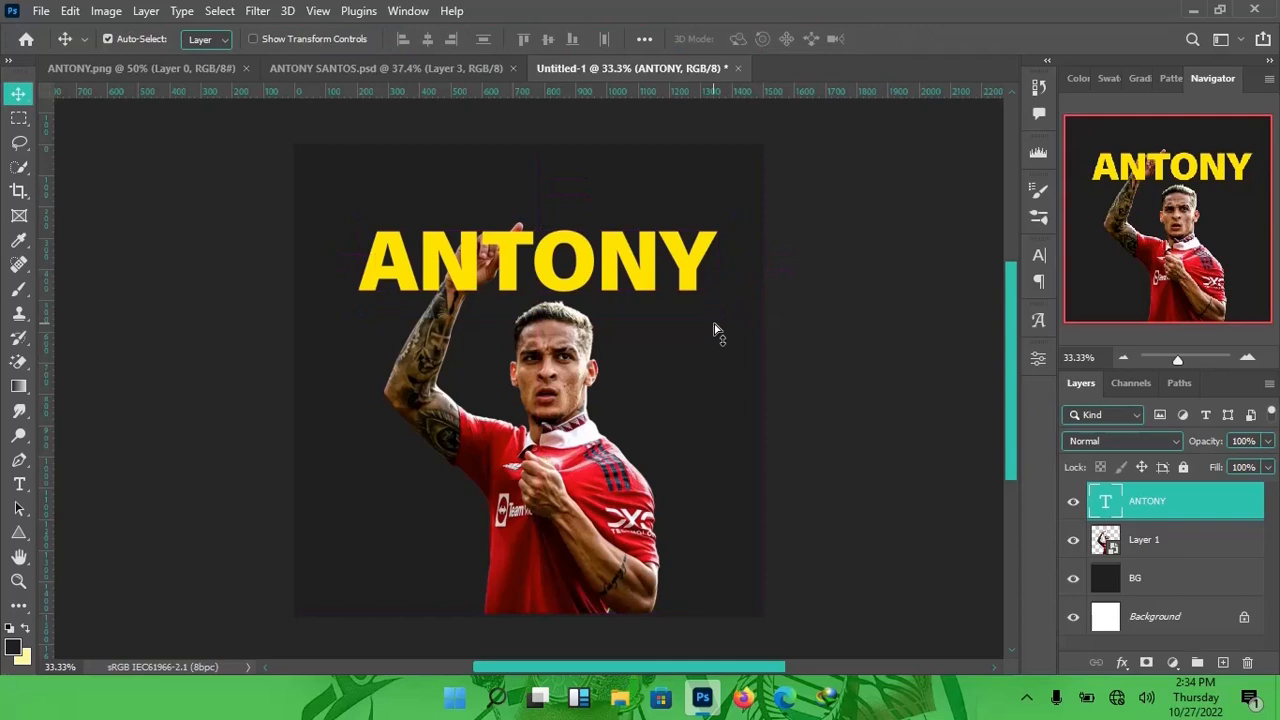
# Move the ANTONY text layer below the player cutout's layer so the raised hand overlaps the letters
pyautogui.press('ctrl')
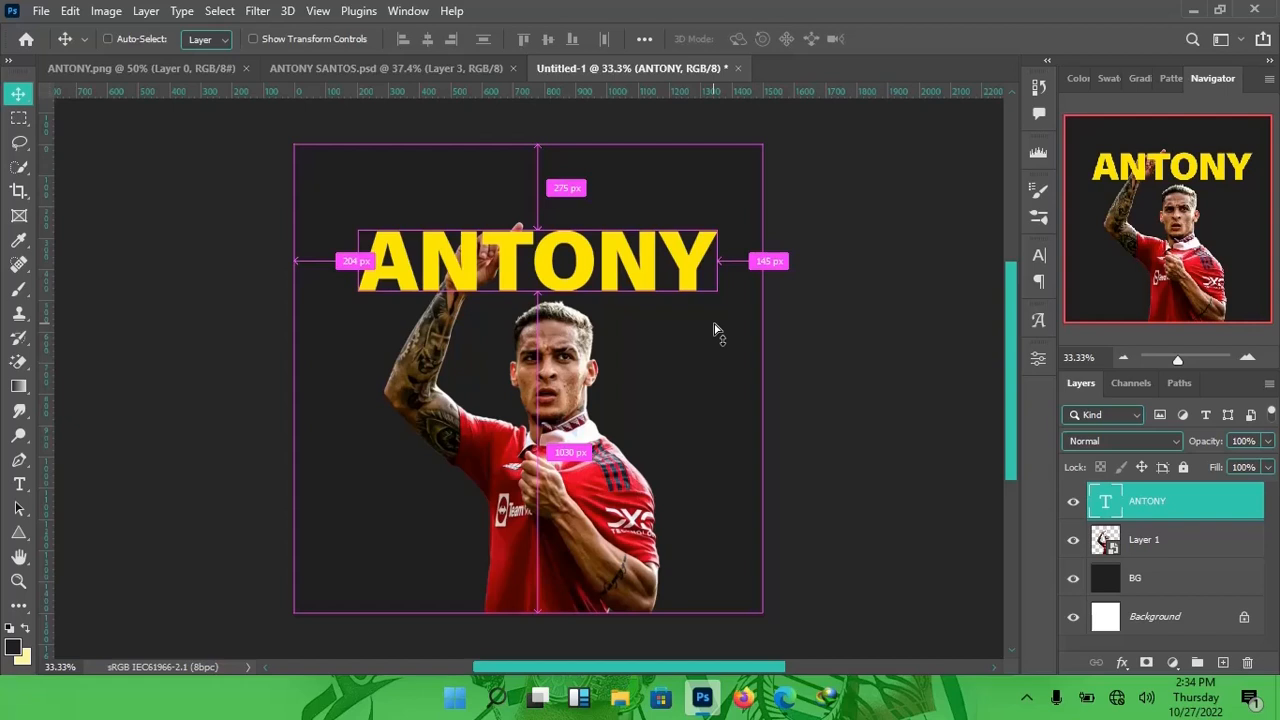
pyautogui.hotkey('ctrl', '[')
pyautogui.moveTo(1183, 541); pyautogui.dragTo(1184, 494)
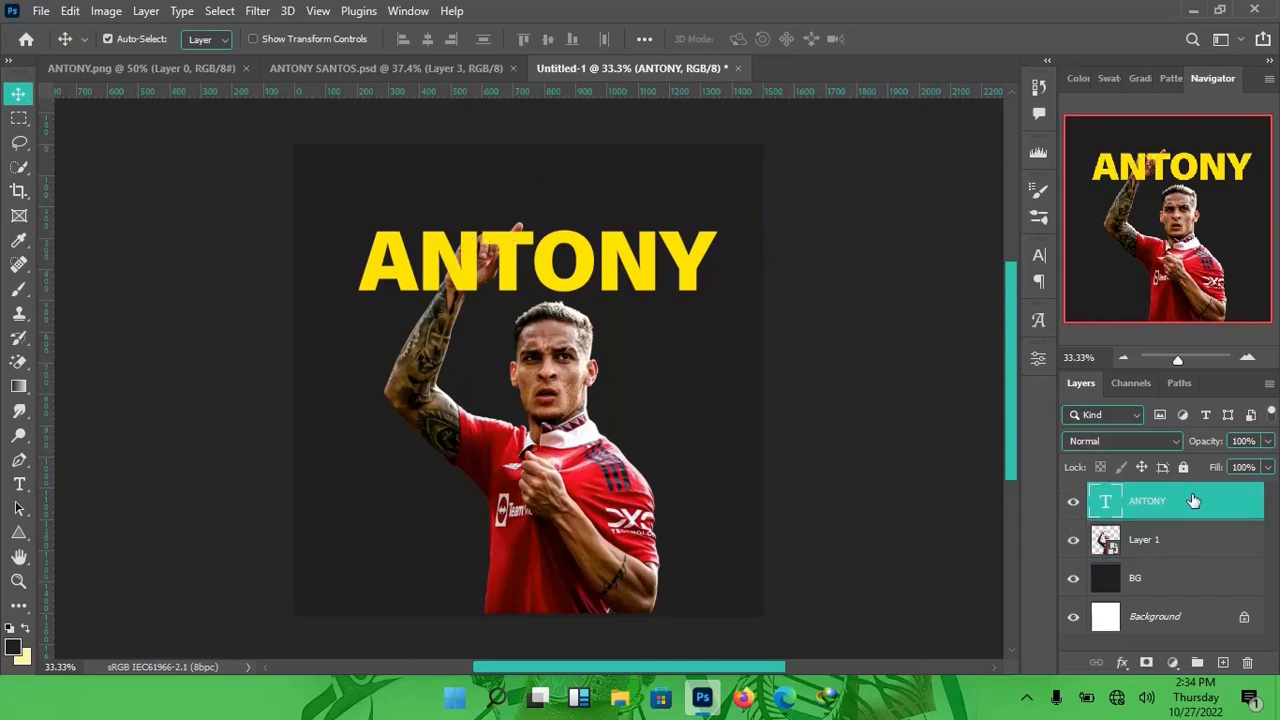
pyautogui.moveTo(1188, 506); pyautogui.dragTo(1190, 556)
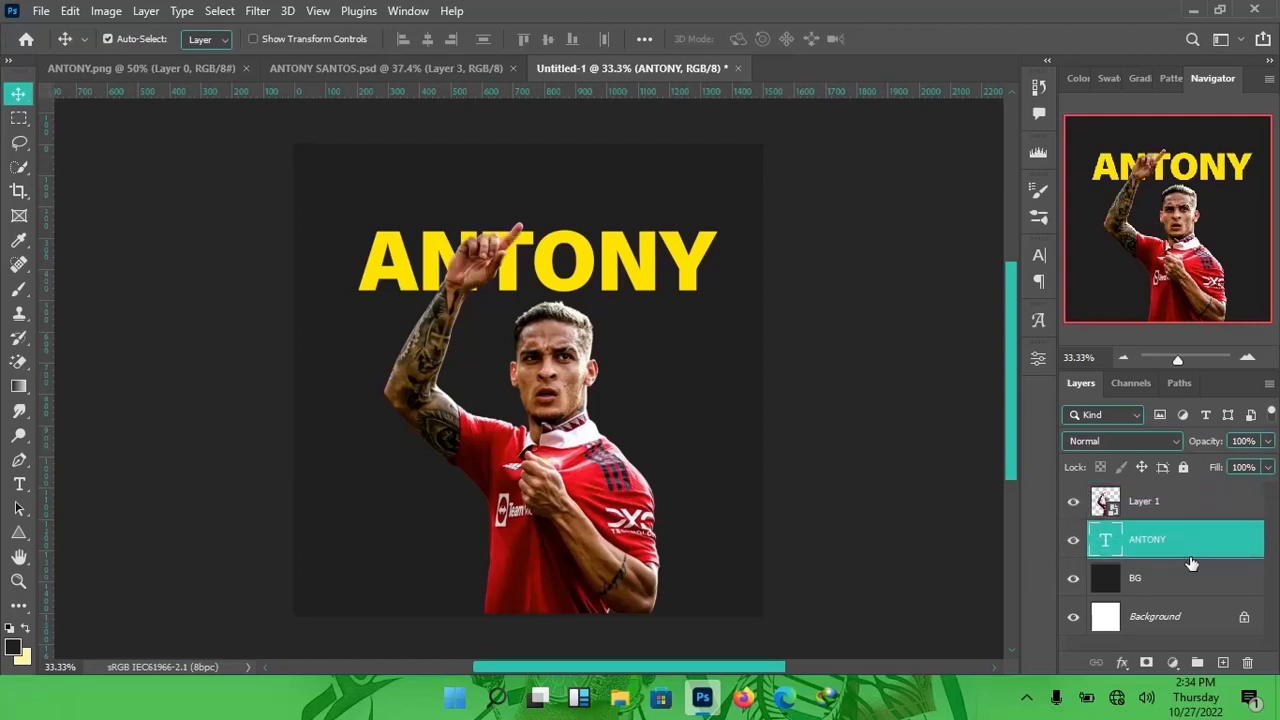
# Nudge the ANTONY text slightly to the left behind the player's hand
pyautogui.moveTo(574, 297)
pyautogui.mouseDown()
pyautogui.moveTo(595, 262)
pyautogui.moveTo(565, 268)
pyautogui.moveTo(556, 245)
pyautogui.moveTo(574, 276)
pyautogui.mouseUp()
pyautogui.press('Left')
pyautogui.press('Left')
pyautogui.press('Left')
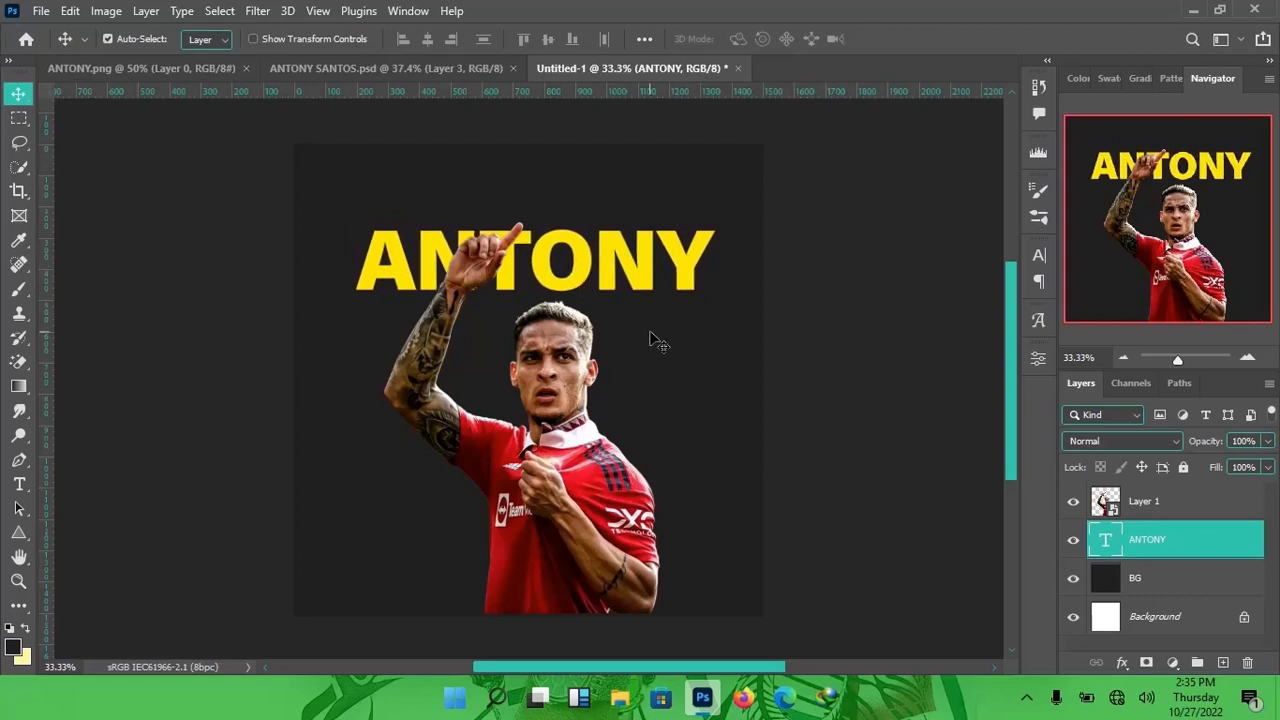
# On a new layer above the ANTONY text, draw a yellow circle of about 153 px without stroke over the letter O
pyautogui.hotkey('ctrl', 'shift', 'n')
pyautogui.press('Return')
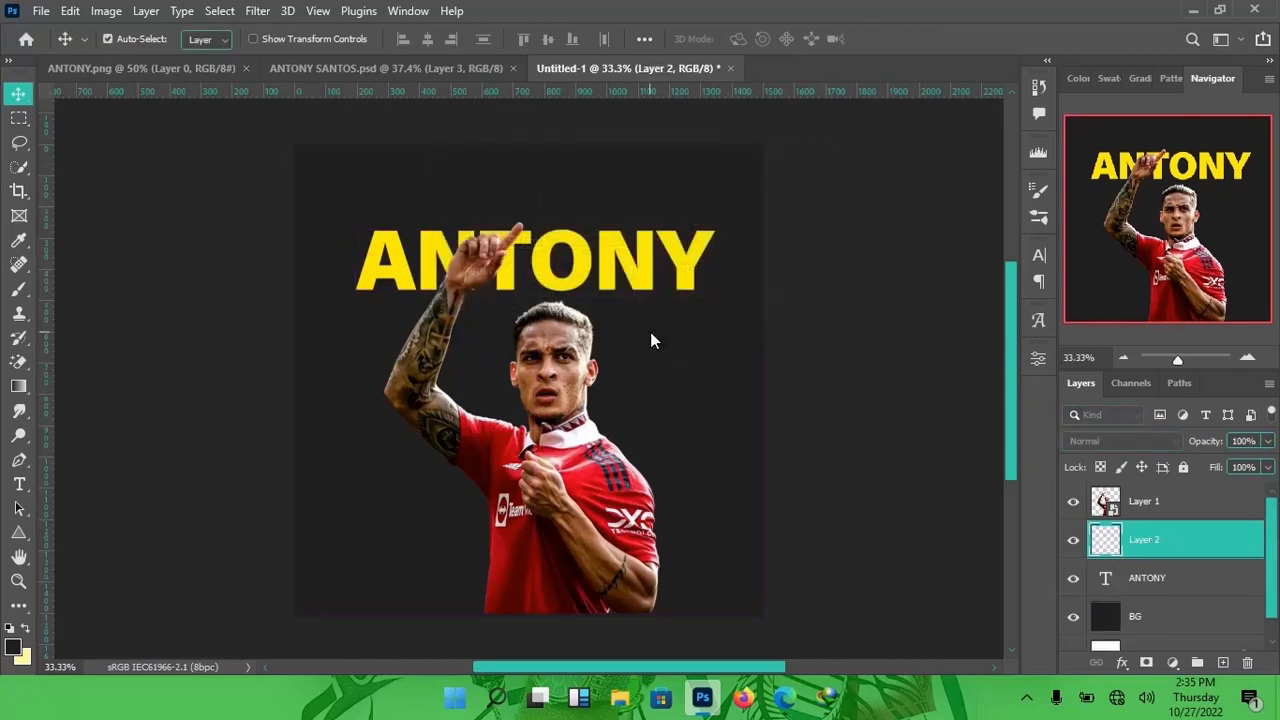
pyautogui.press('u')
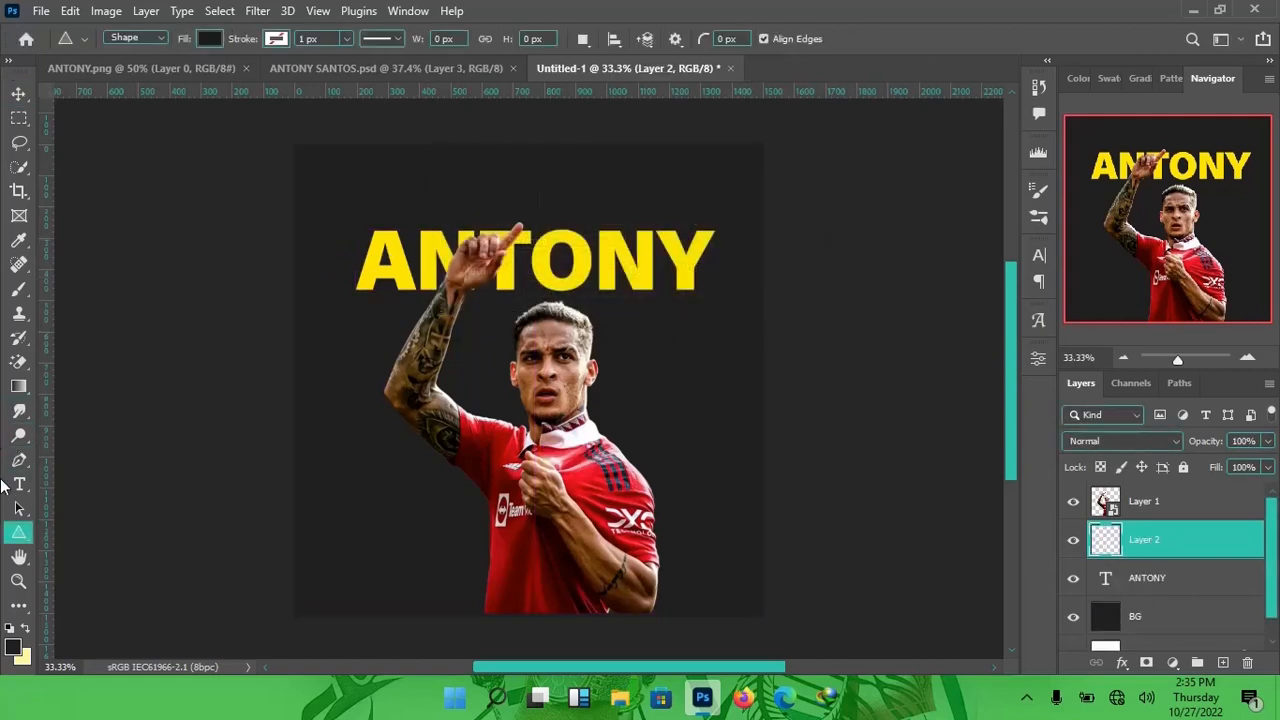
pyautogui.rightClick(17, 534)
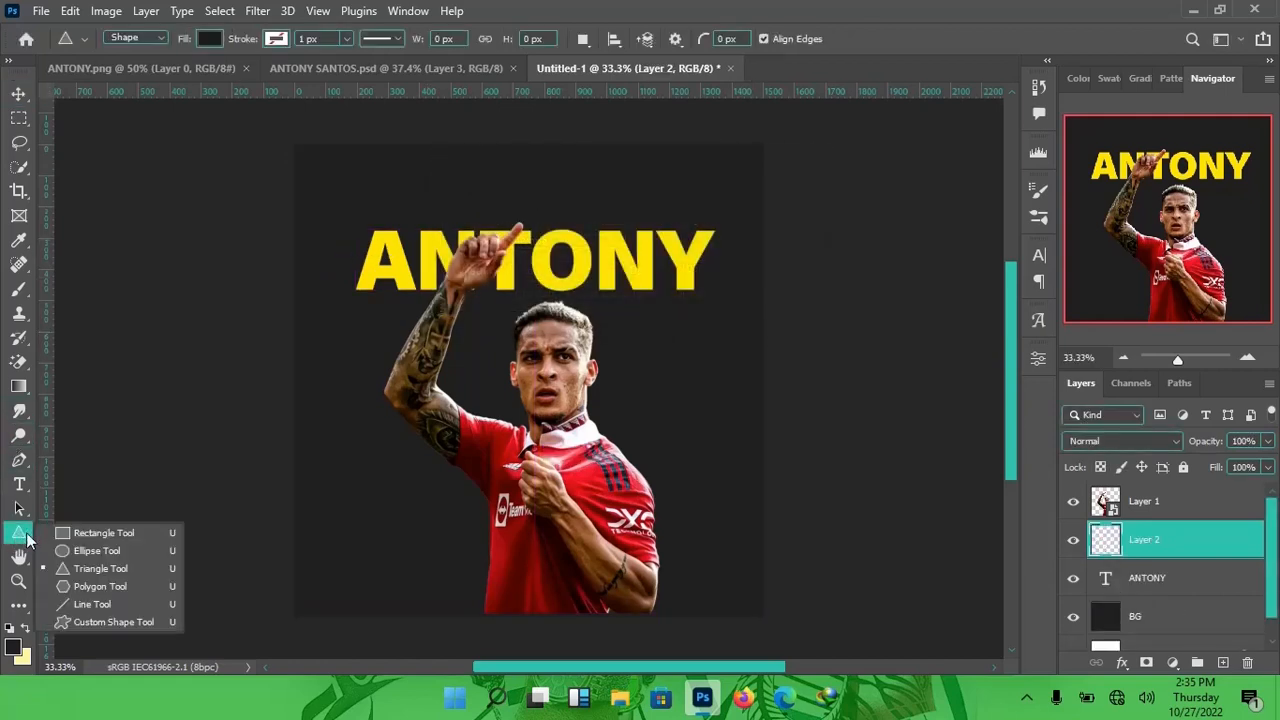
pyautogui.click(82, 549)
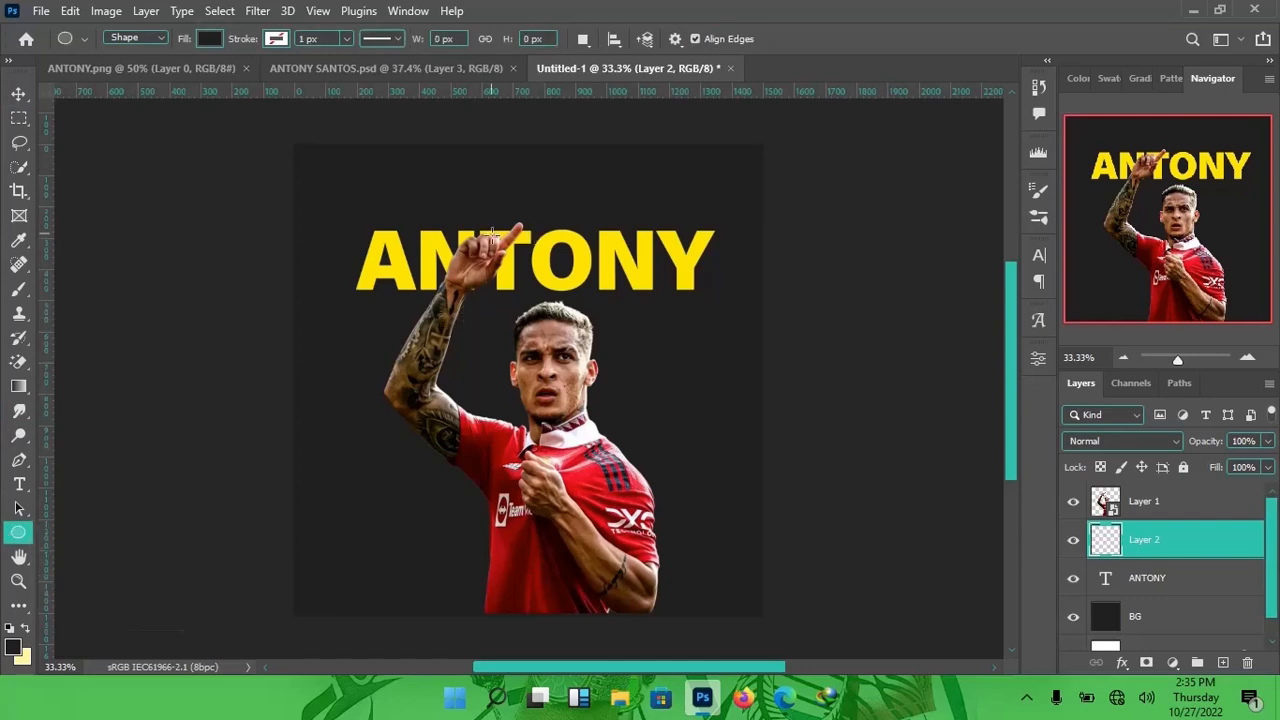
pyautogui.click(210, 40)
pyautogui.click(89, 134)
pyautogui.click(580, 8)
pyautogui.click(212, 39)
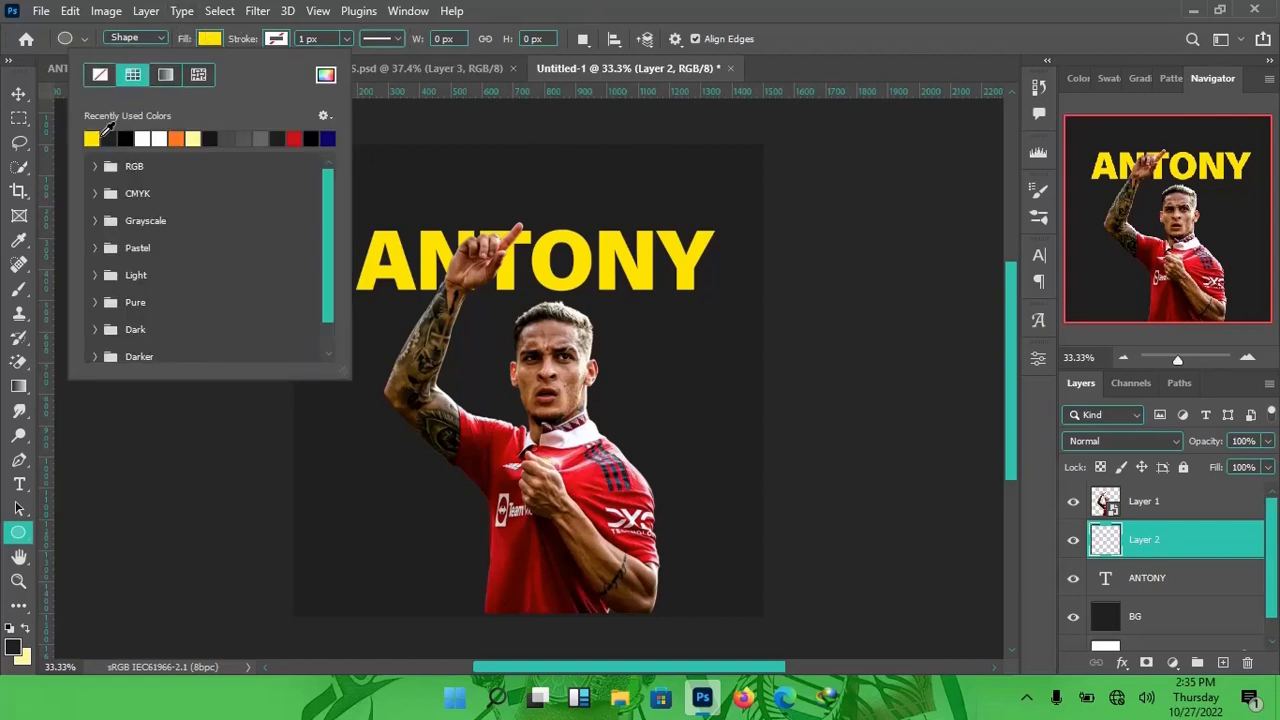
pyautogui.click(582, 9)
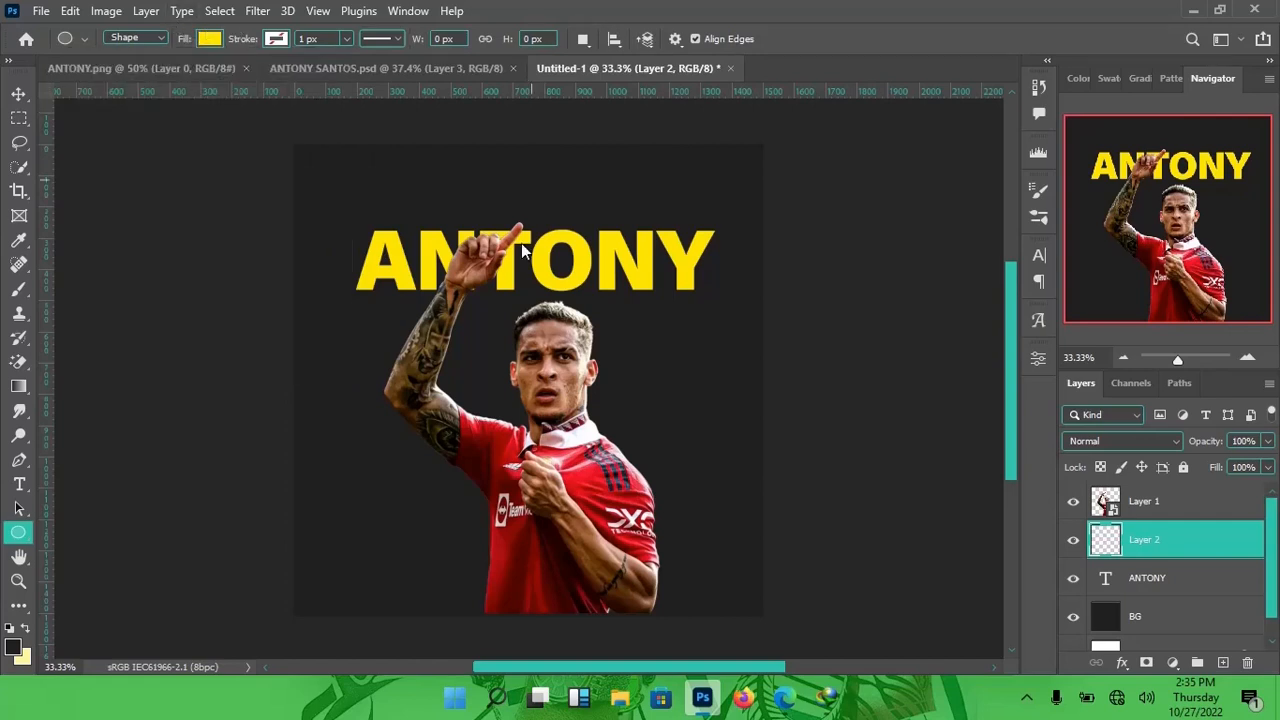
pyautogui.moveTo(540, 240); pyautogui.dragTo(585, 331)
pyautogui.moveTo(588, 286); pyautogui.dragTo(588, 286)
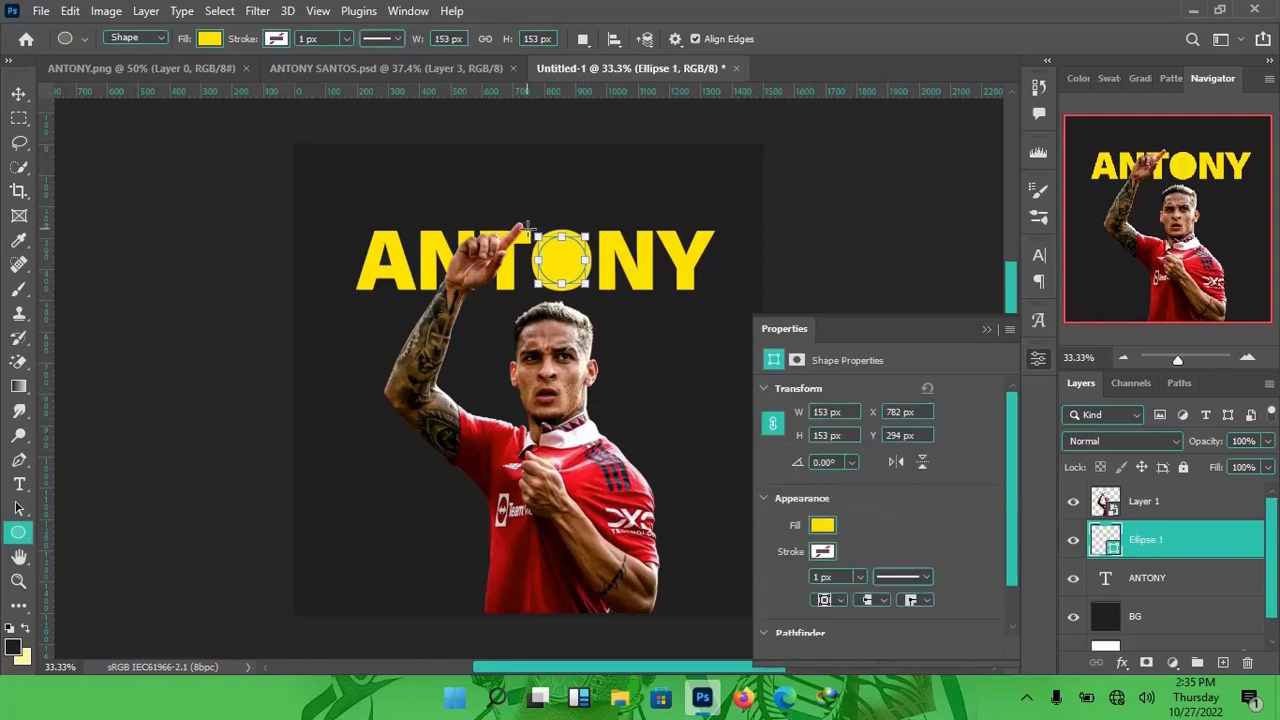
pyautogui.click(14, 97)
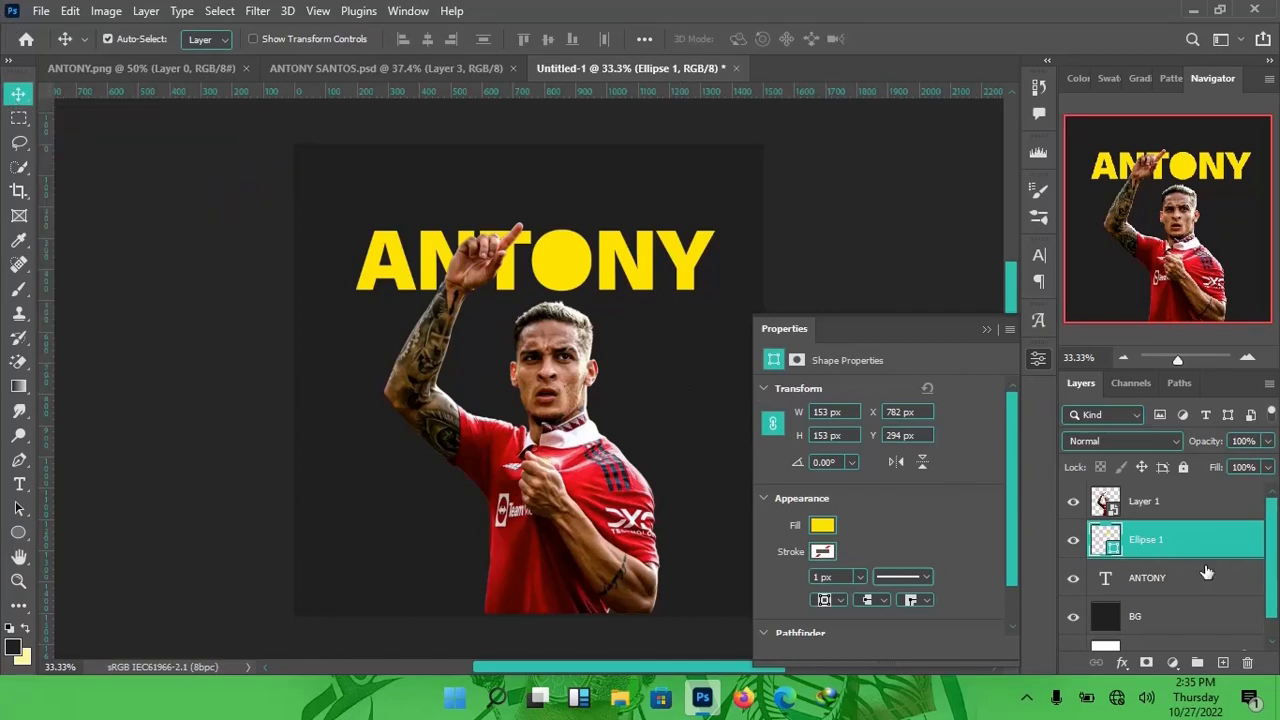
# Open UNited_logo.png from the file explorer as a separate document in Photoshop
pyautogui.click(165, 69)
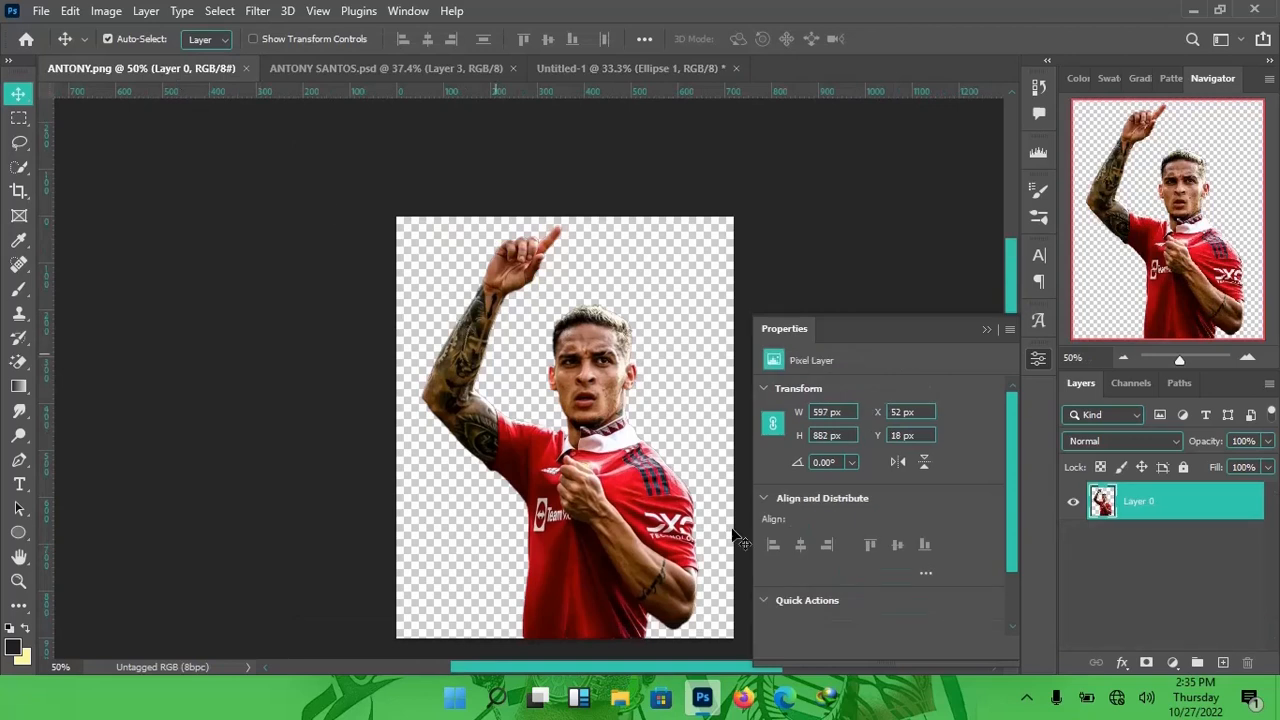
pyautogui.click(1027, 698)
pyautogui.click(986, 657)
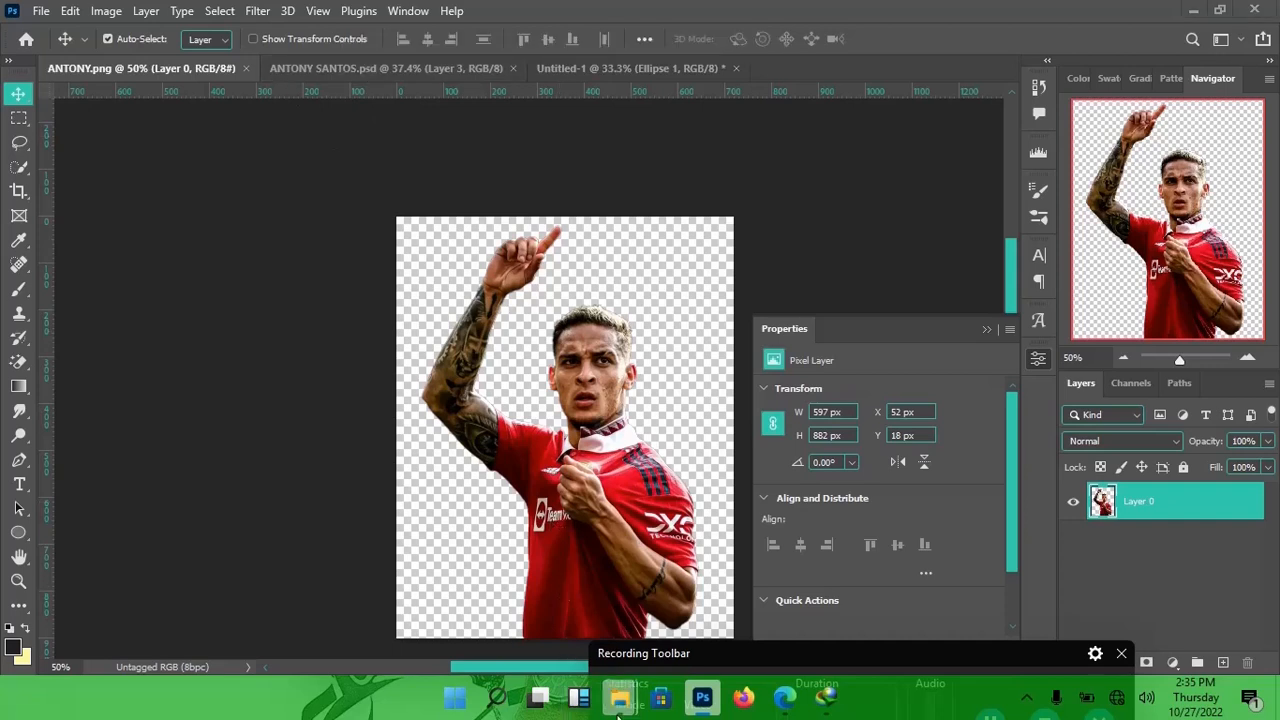
pyautogui.moveTo(620, 698)
pyautogui.click(611, 620)
pyautogui.moveTo(300, 258); pyautogui.dragTo(808, 8)
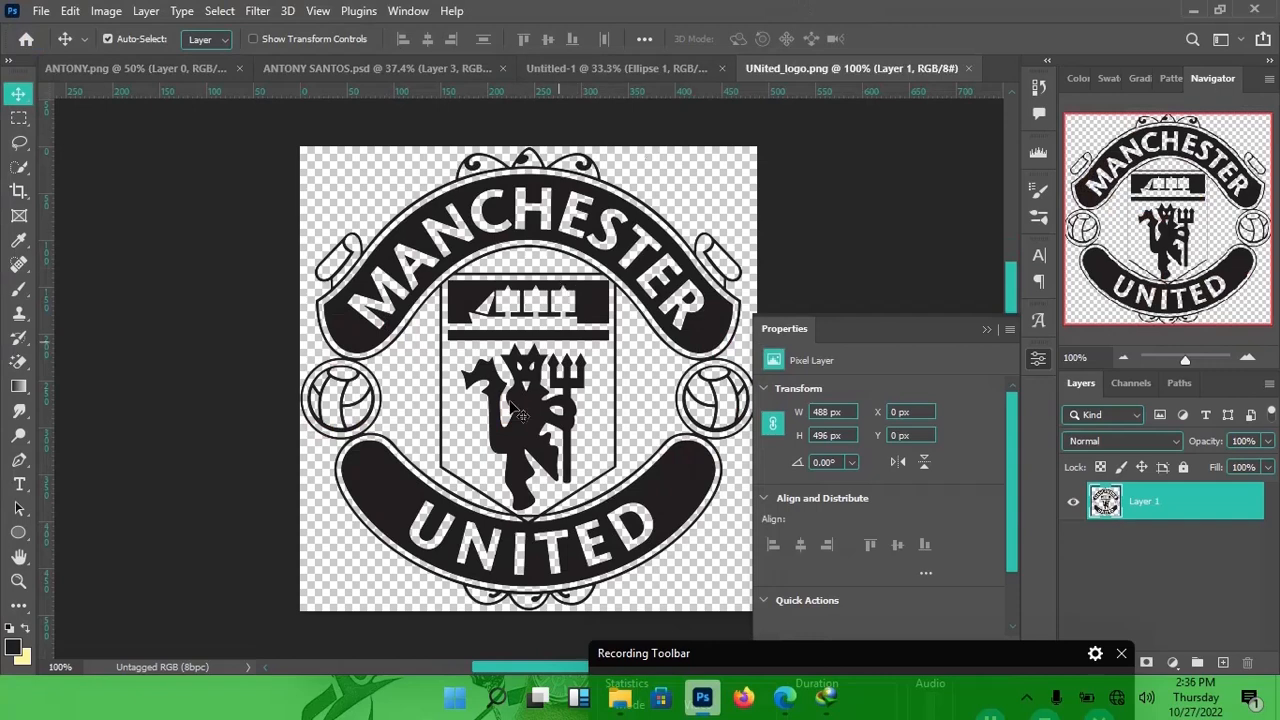
# Trace a closed Pen path around the devil figure in the crest and convert it to a selection
pyautogui.scroll(3, 521, 421)
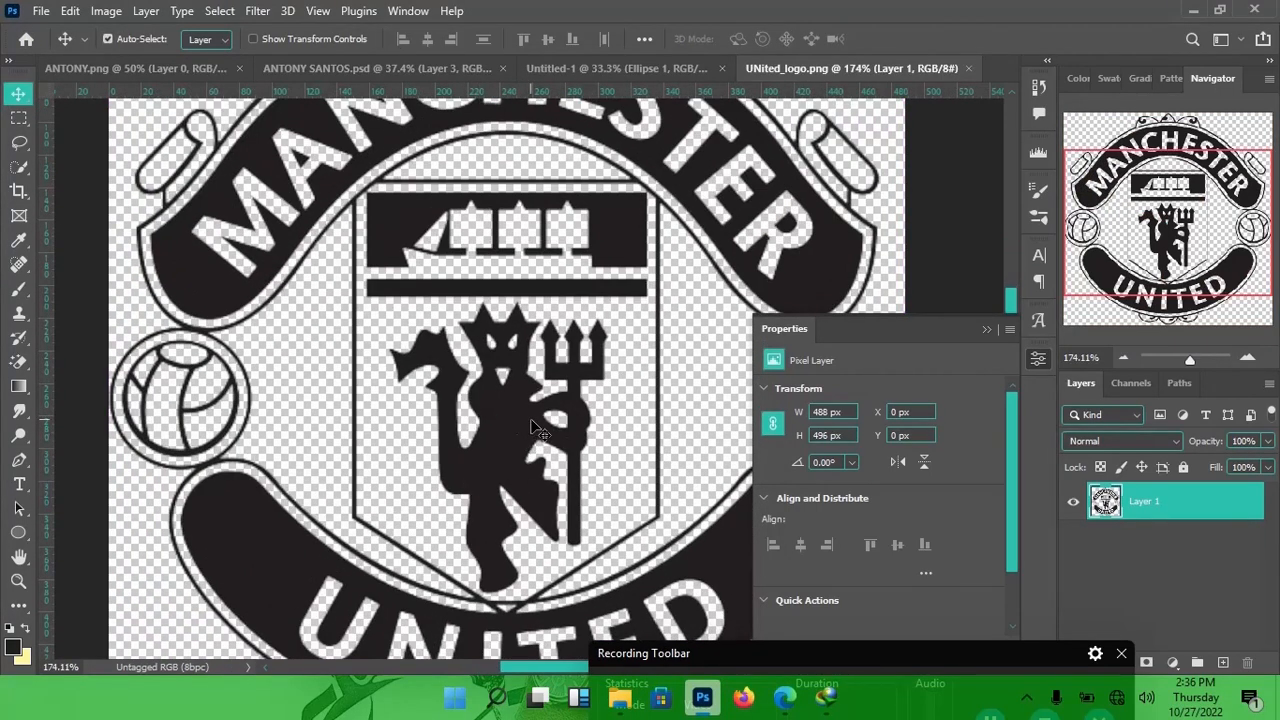
pyautogui.press('p')
pyautogui.click(516, 592)
pyautogui.click(599, 540)
pyautogui.click(624, 401)
pyautogui.click(613, 308)
pyautogui.click(549, 300)
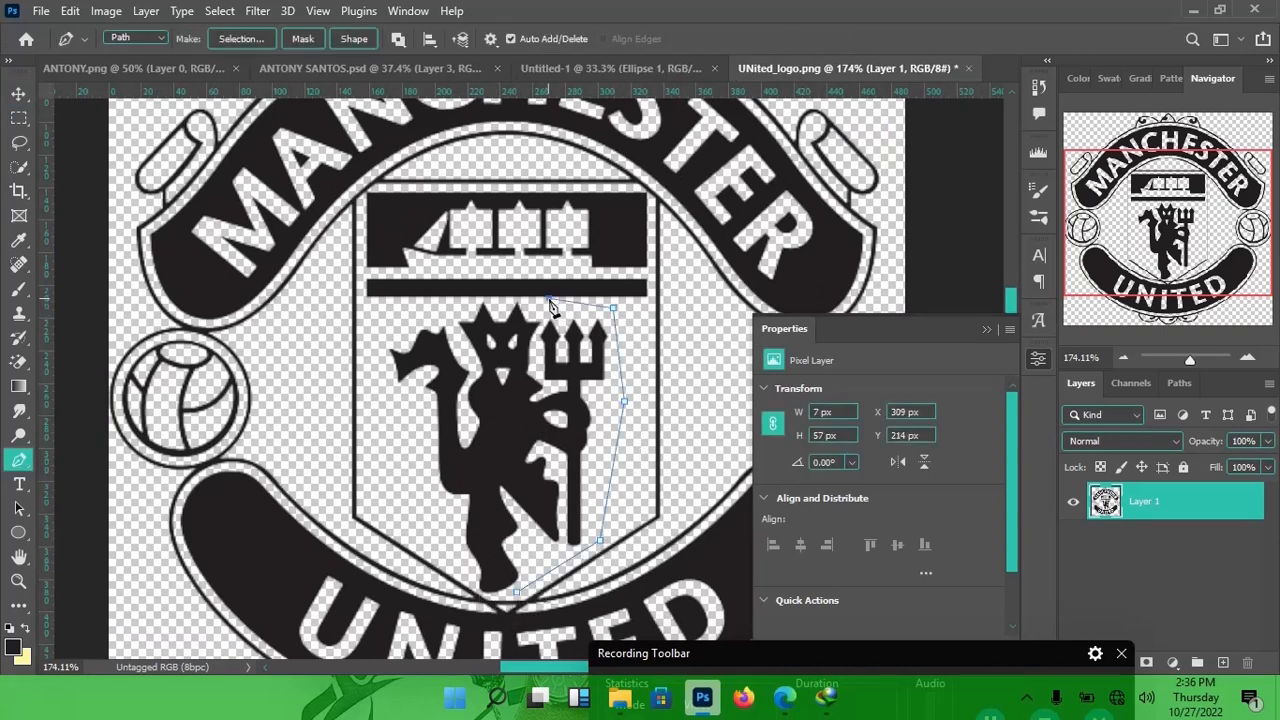
pyautogui.click(444, 298)
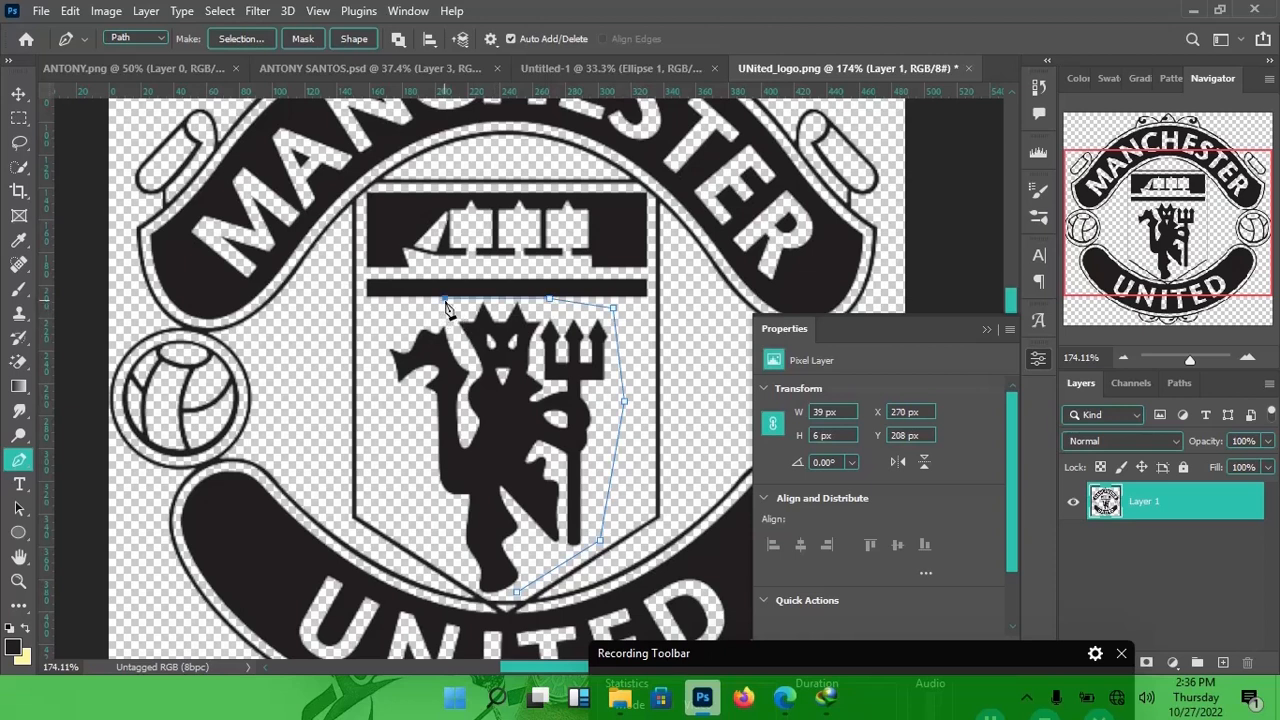
pyautogui.click(372, 333)
pyautogui.click(372, 434)
pyautogui.click(398, 481)
pyautogui.click(422, 524)
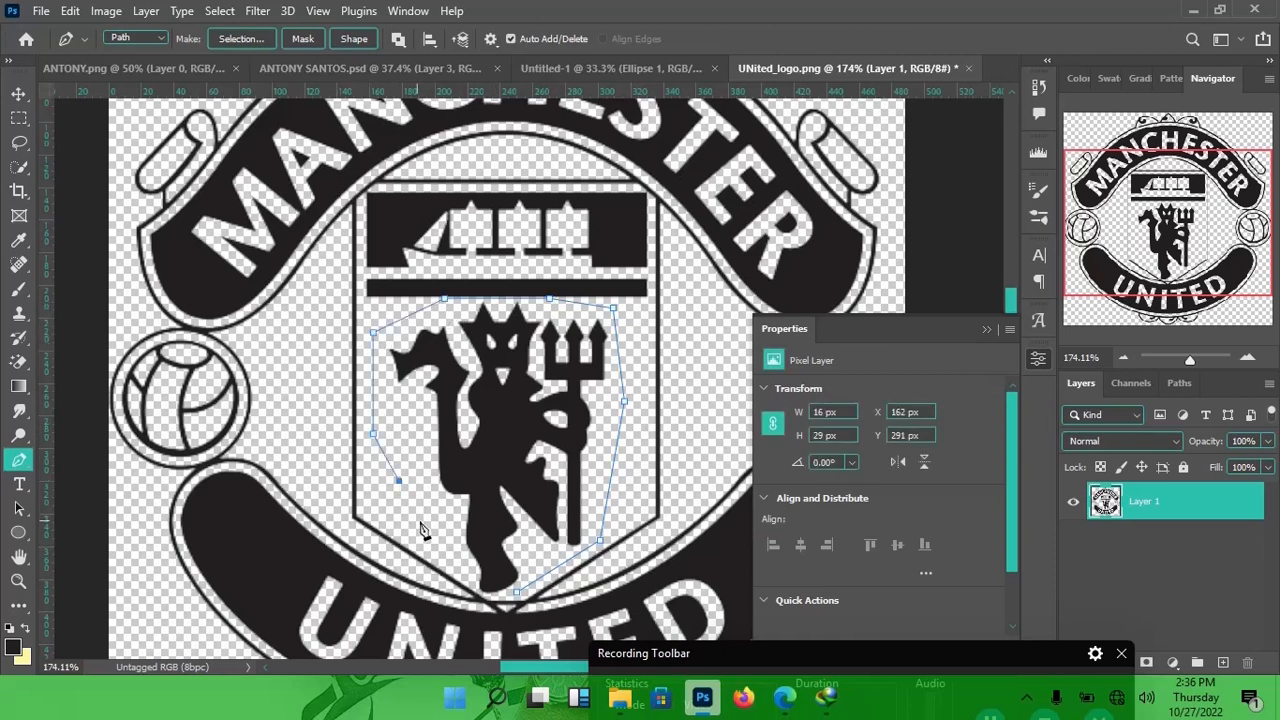
pyautogui.click(468, 578)
pyautogui.moveTo(516, 593); pyautogui.dragTo(560, 587)
pyautogui.hotkey('ctrl', 'Return')
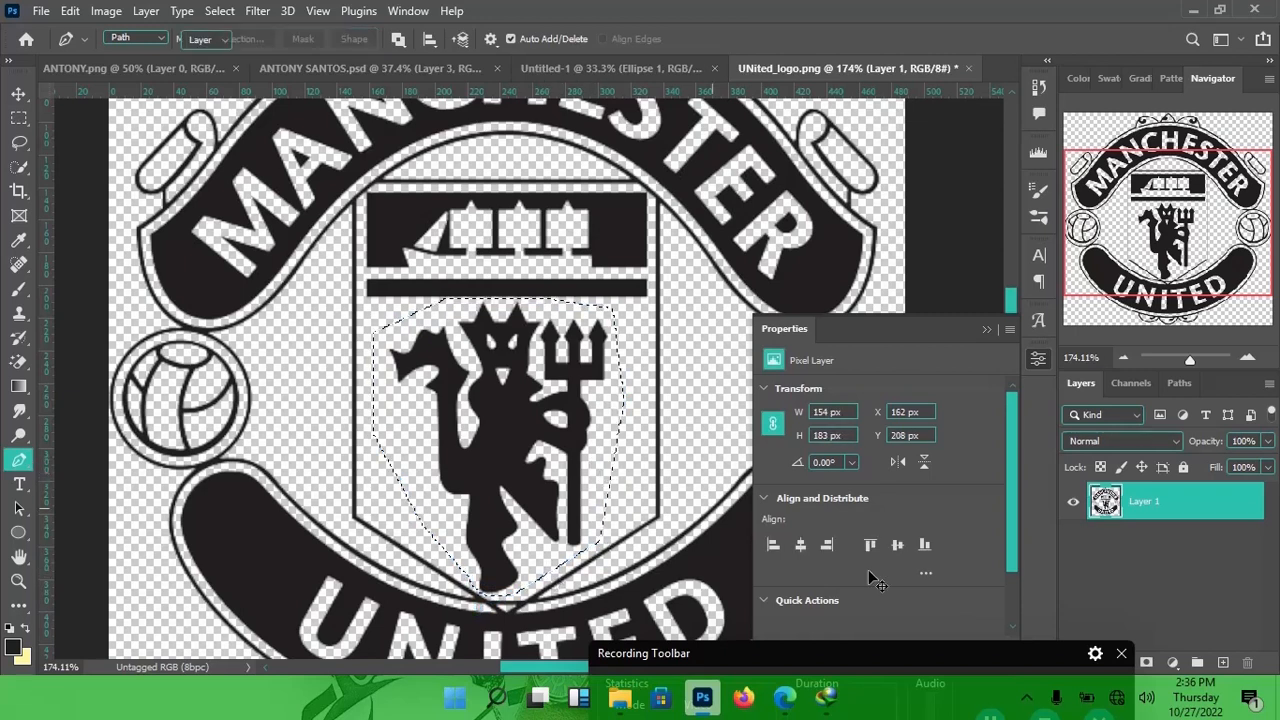
# Mask the logo layer to the devil selection and apply the layer mask
pyautogui.press('v')
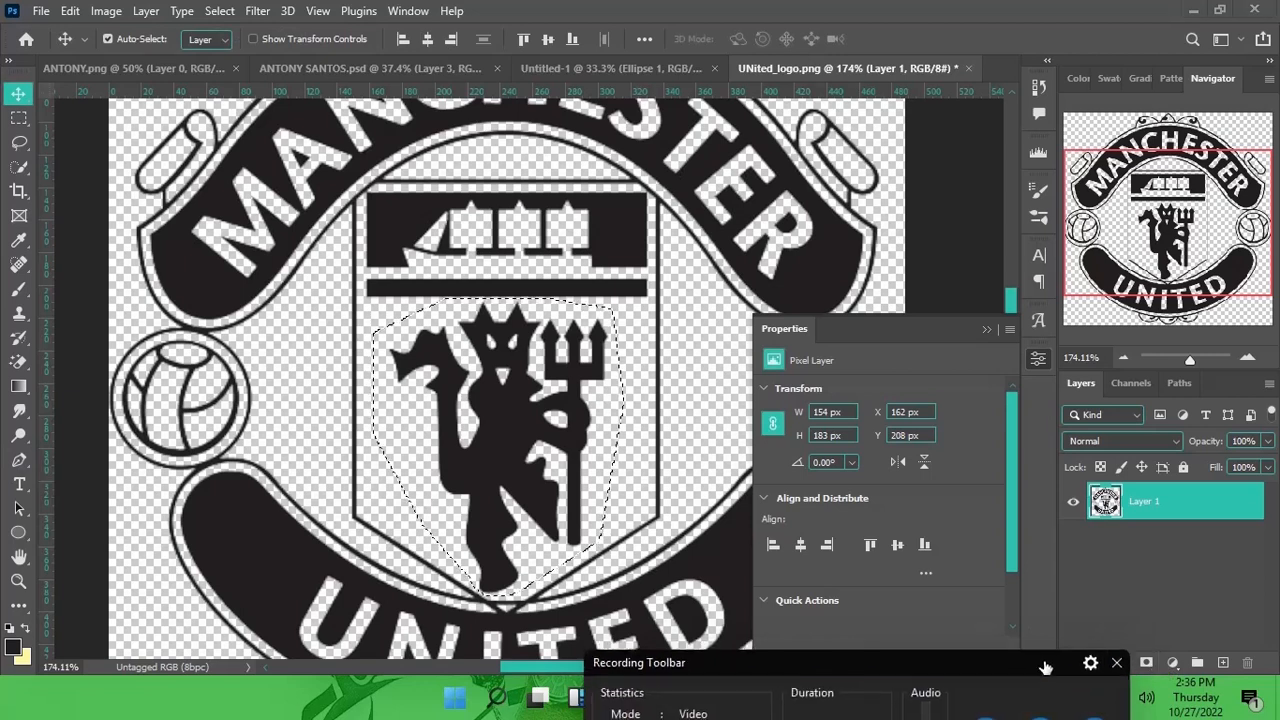
pyautogui.hotkey('ctrl', 'j')
pyautogui.click(1147, 665)
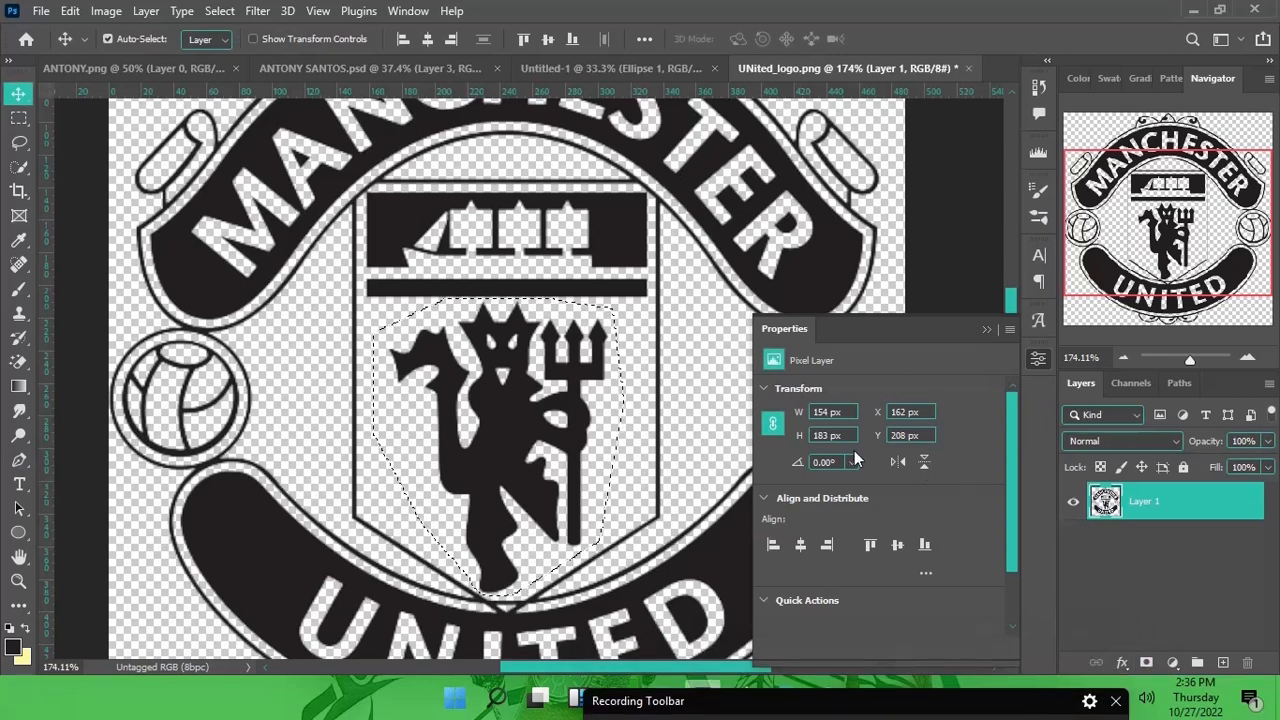
pyautogui.click(1147, 663)
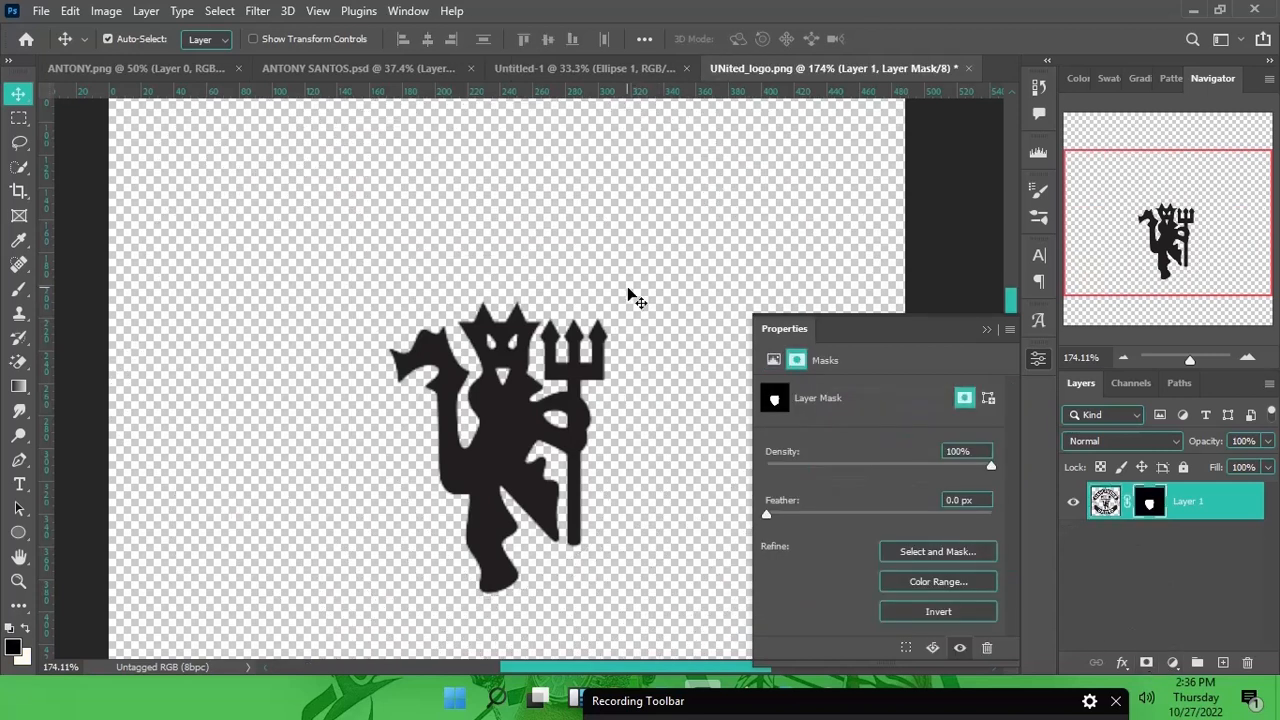
pyautogui.hotkey('ctrl', '1')
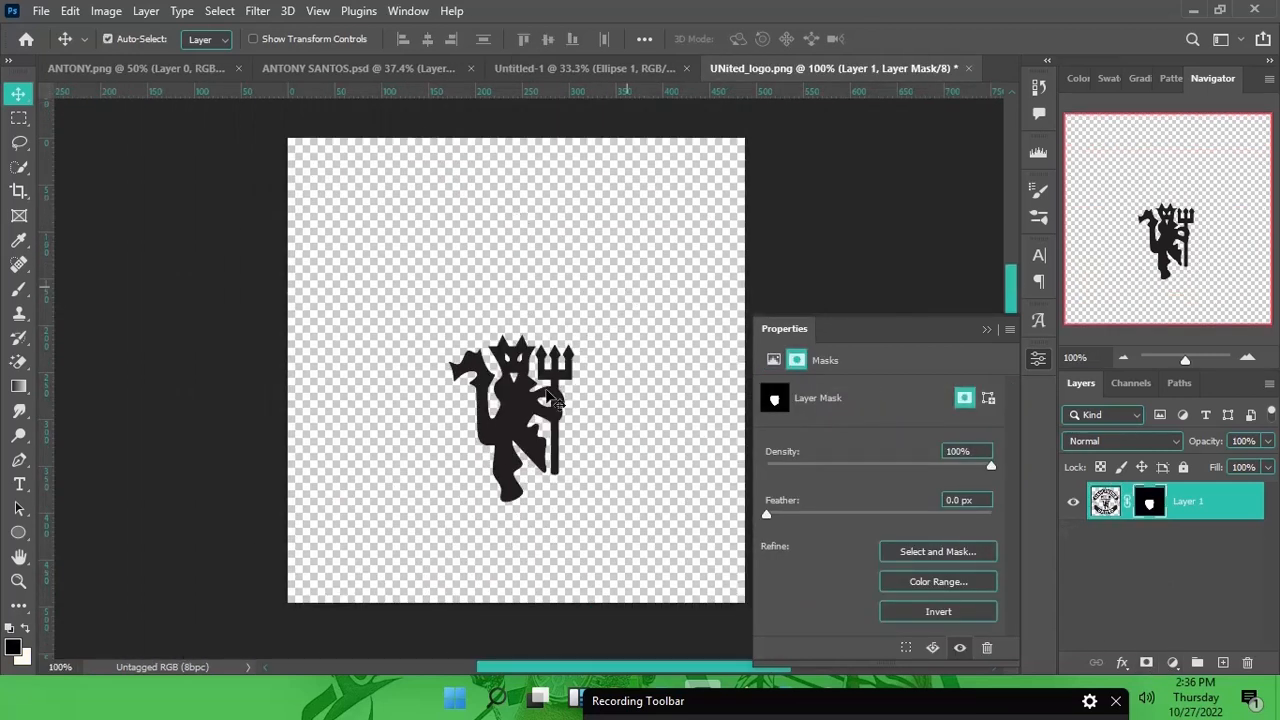
pyautogui.rightClick(1149, 508)
pyautogui.click(1114, 365)
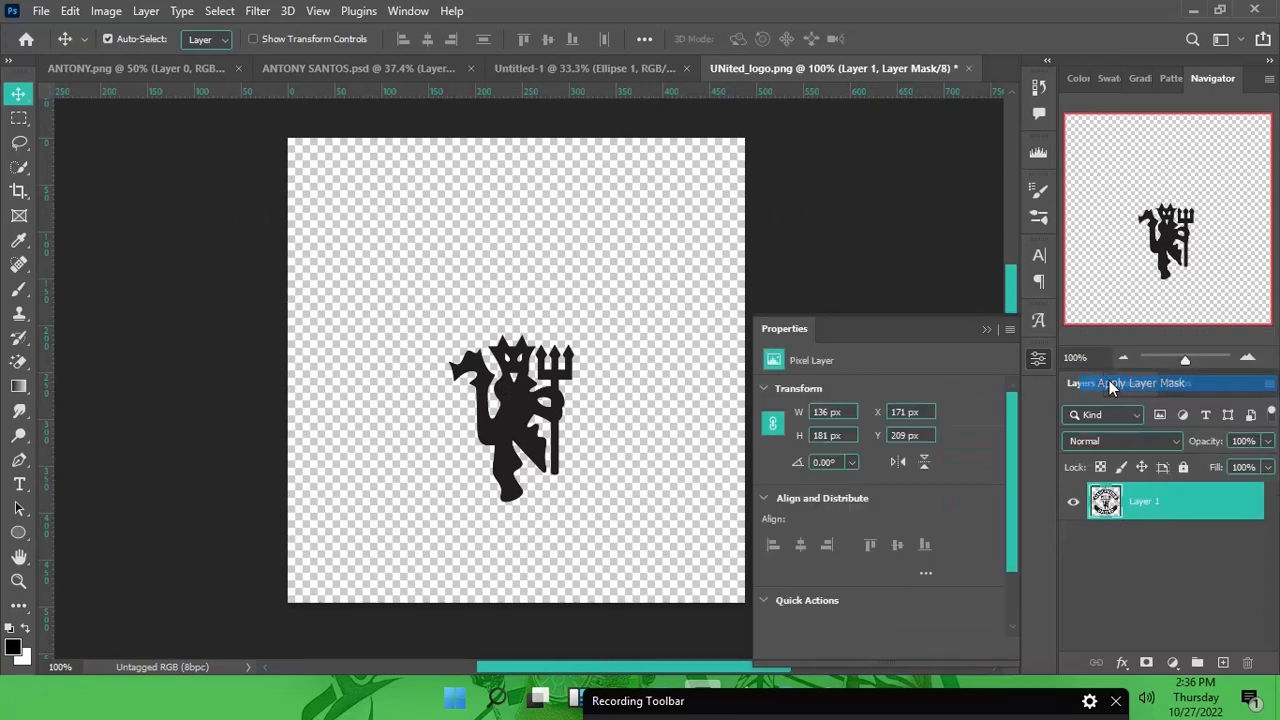
# Bring the devil figure into the Untitled-1 poster over the yellow circle and convert its layer to a smart object
pyautogui.moveTo(512, 425); pyautogui.dragTo(563, 263)
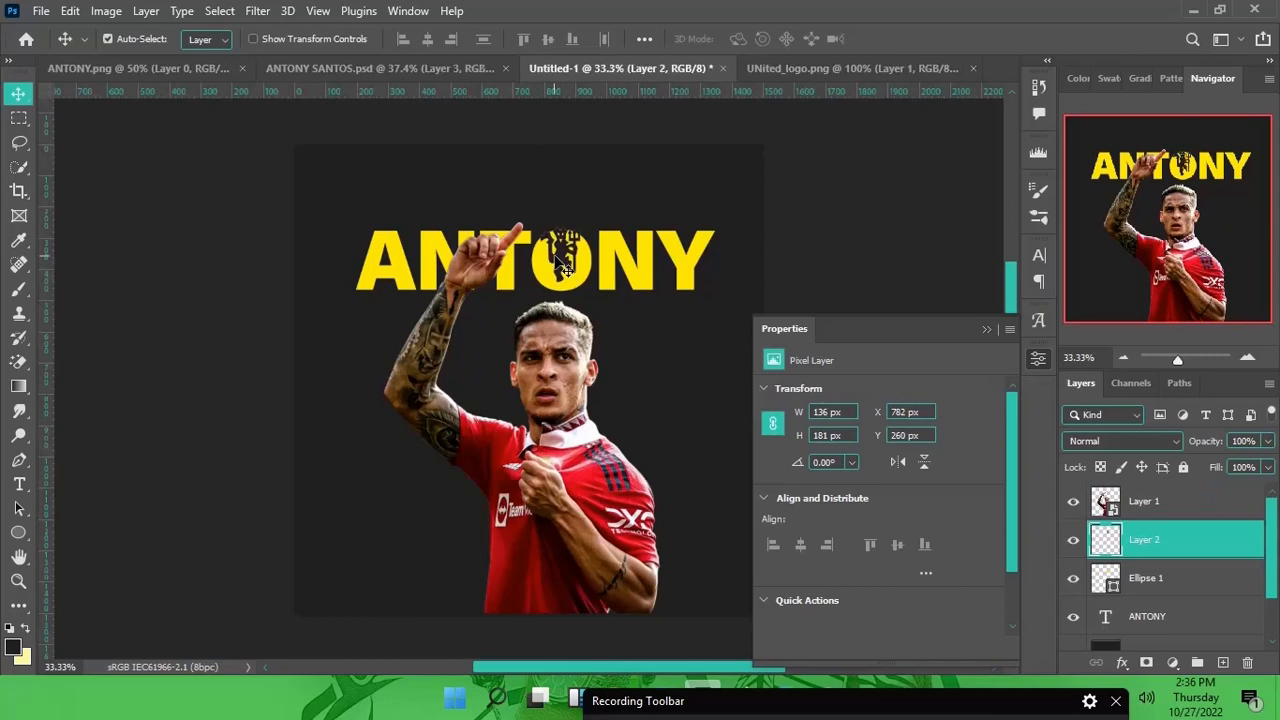
pyautogui.rightClick(1206, 548)
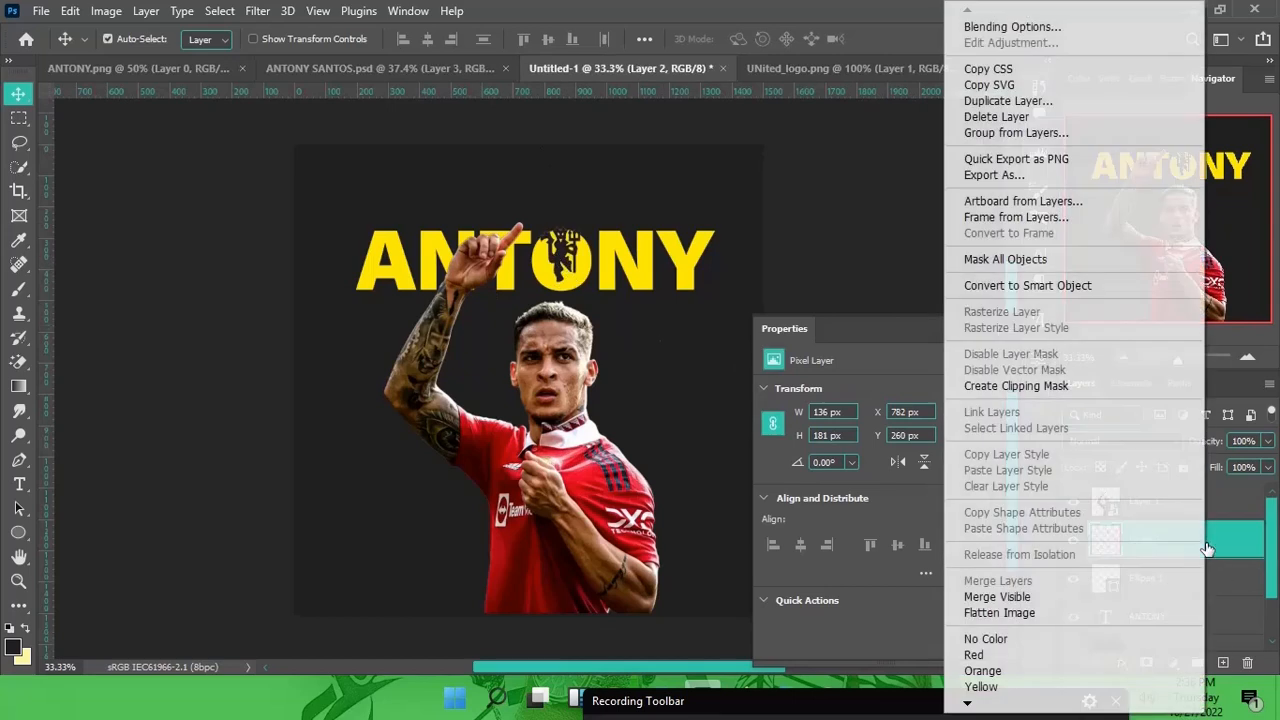
pyautogui.click(1036, 288)
# Scale the devil figure down to about 99 x 132 px and center it inside the yellow circle
pyautogui.hotkey('ctrl', 't')
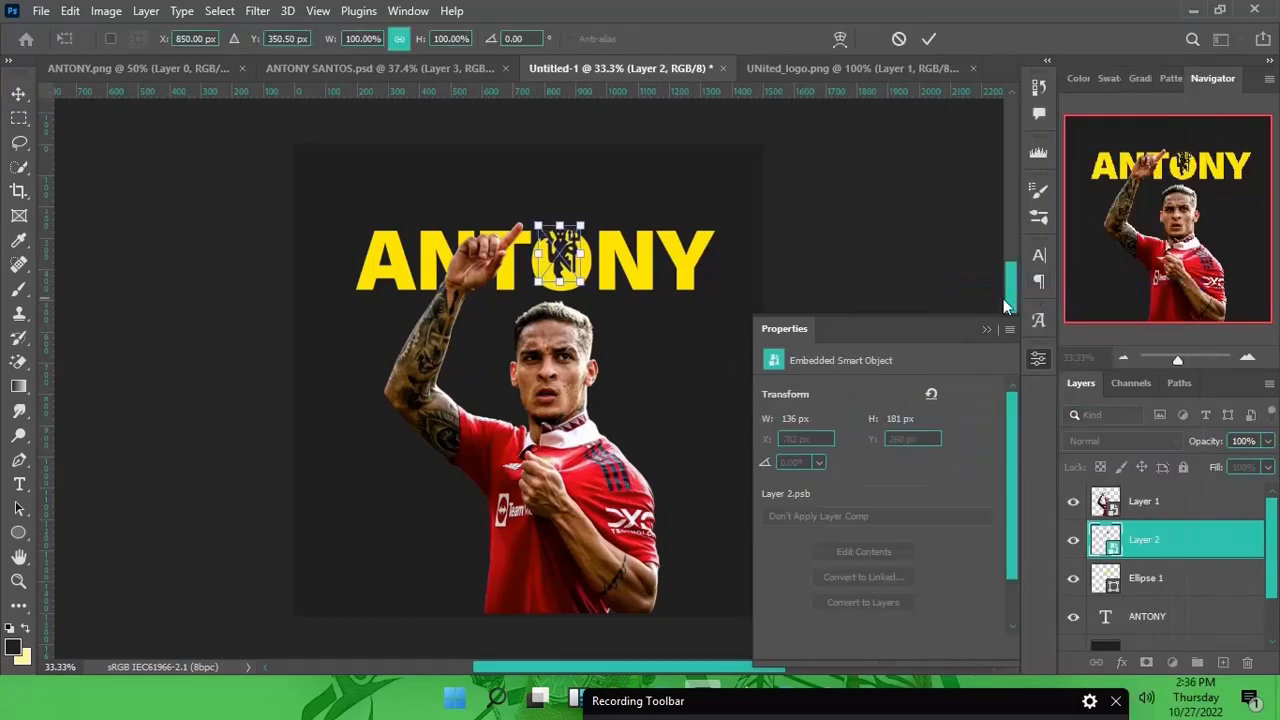
pyautogui.moveTo(590, 227); pyautogui.dragTo(584, 254)
pyautogui.press('Return')
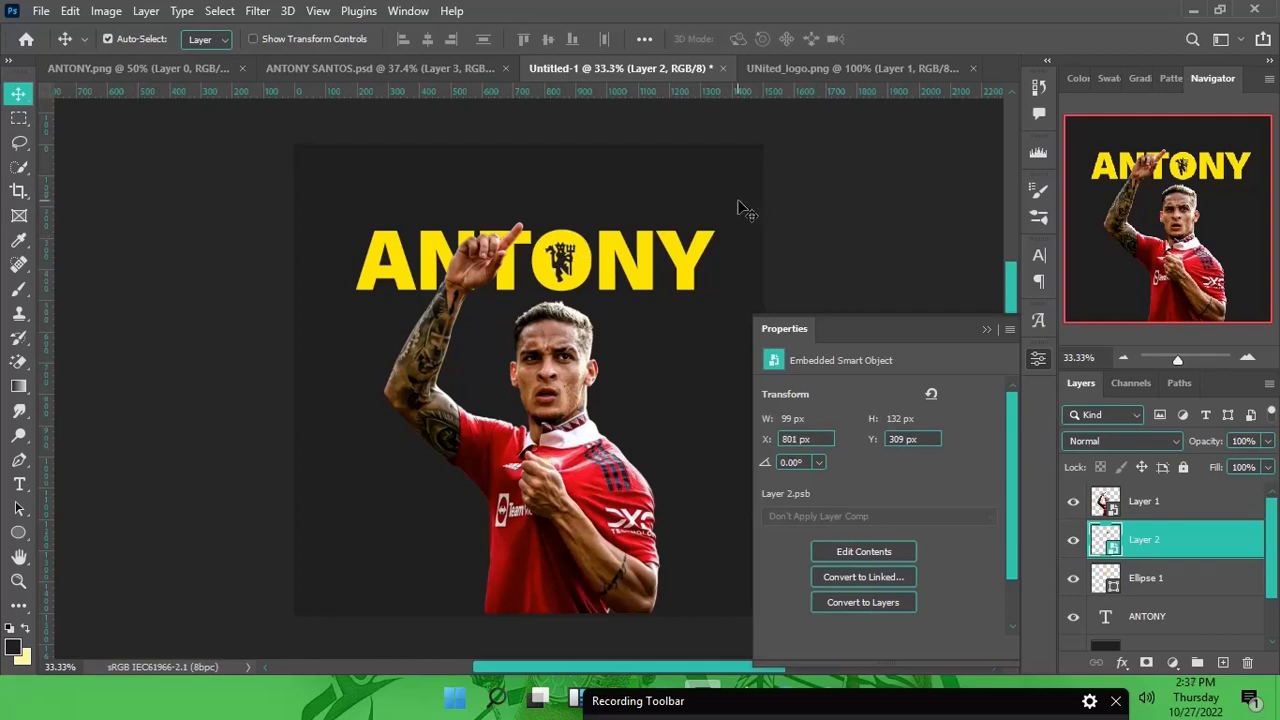
pyautogui.click(991, 333)
# On a new layer above the player cutout, draw a thin yellow rectangle about 281 x 6 px just below the letters AN, following the reference poster
pyautogui.click(1190, 501)
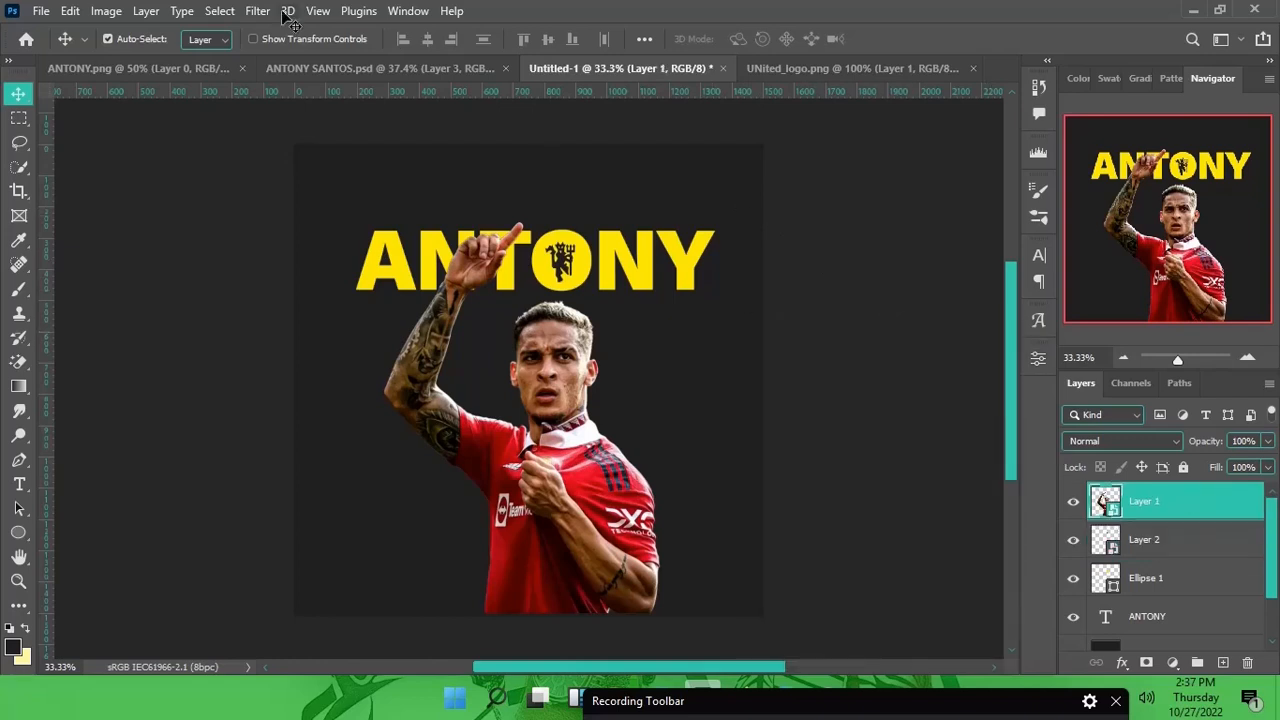
pyautogui.click(300, 68)
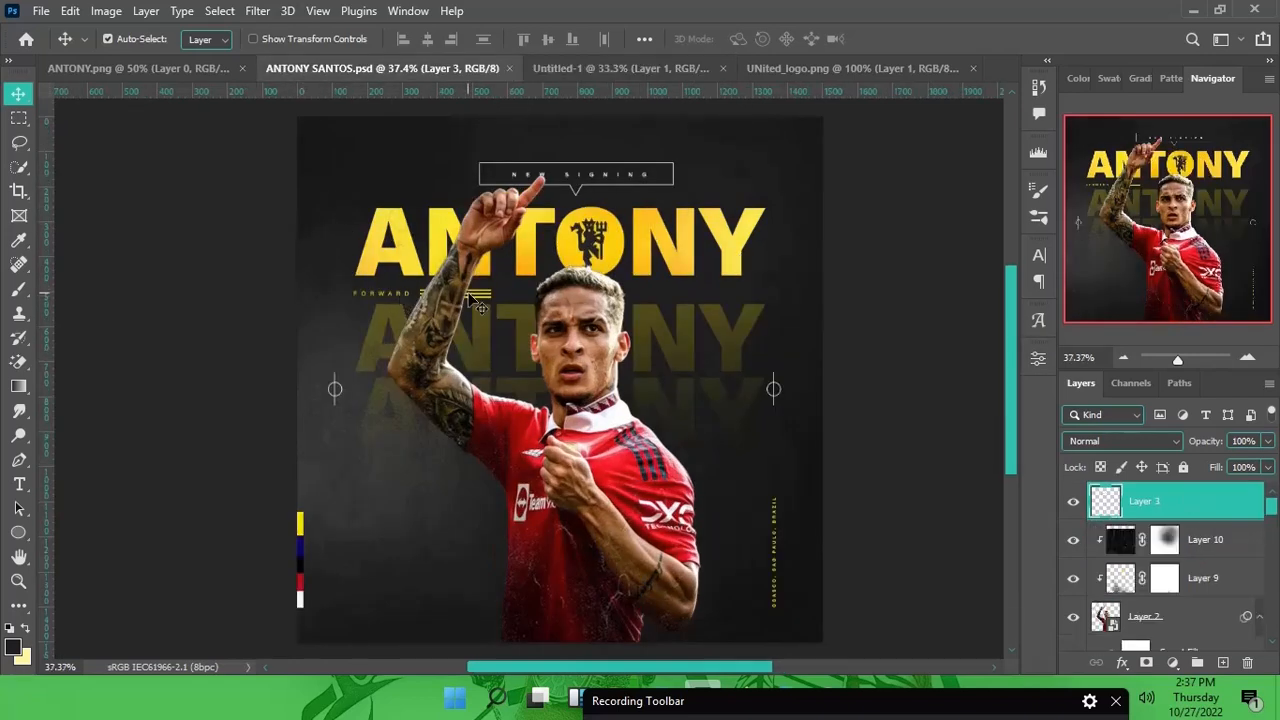
pyautogui.click(690, 68)
pyautogui.hotkey('ctrl', 'shift', 'n')
pyautogui.press('Return')
pyautogui.press('u')
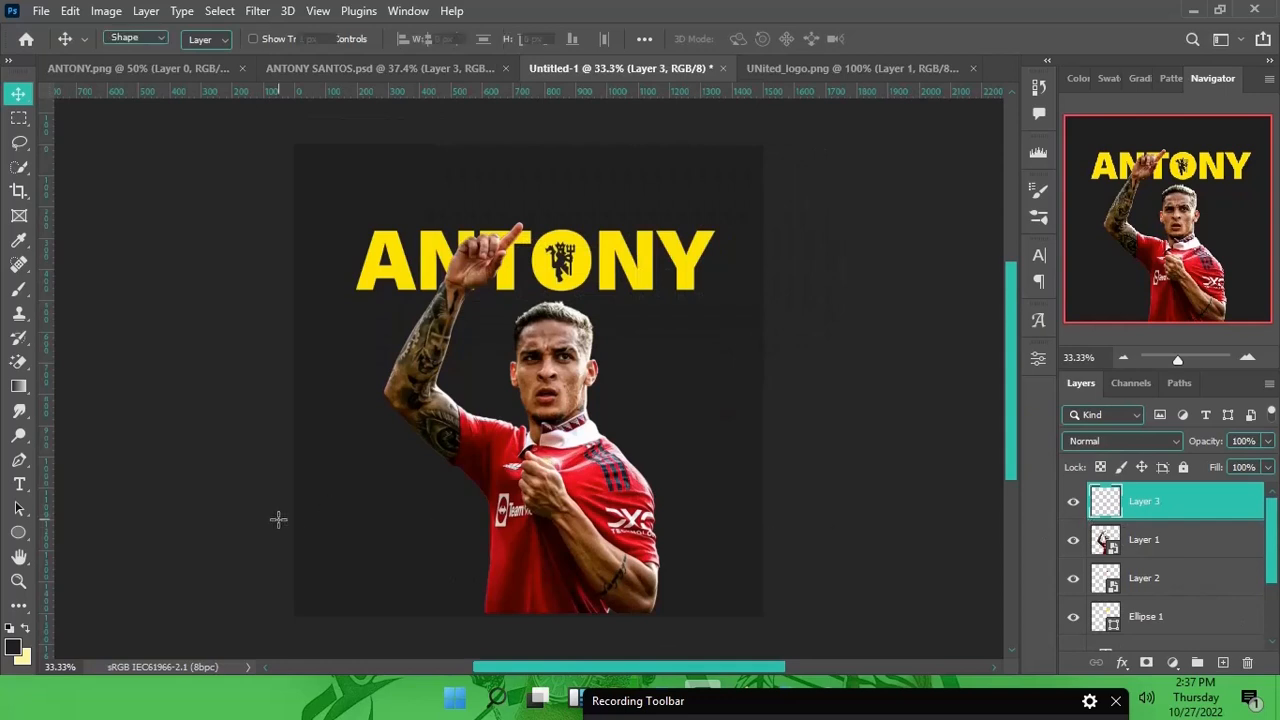
pyautogui.rightClick(17, 536)
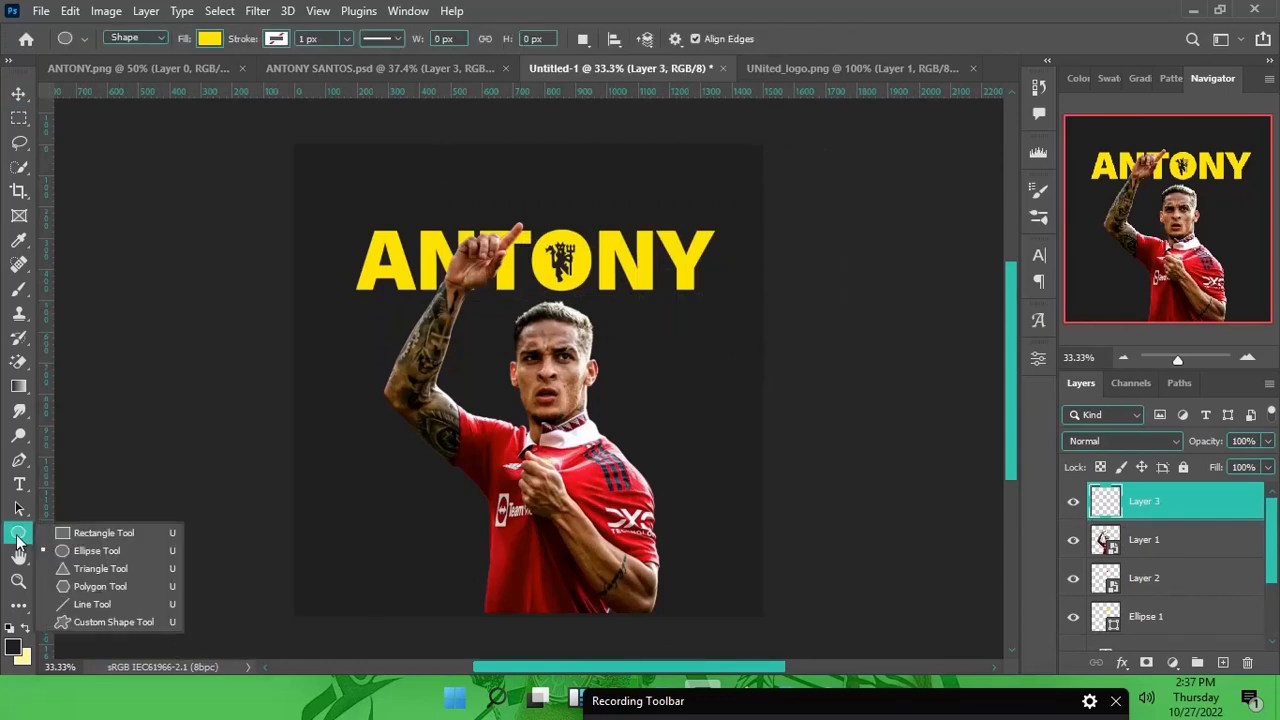
pyautogui.click(94, 535)
pyautogui.moveTo(395, 309); pyautogui.dragTo(475, 307)
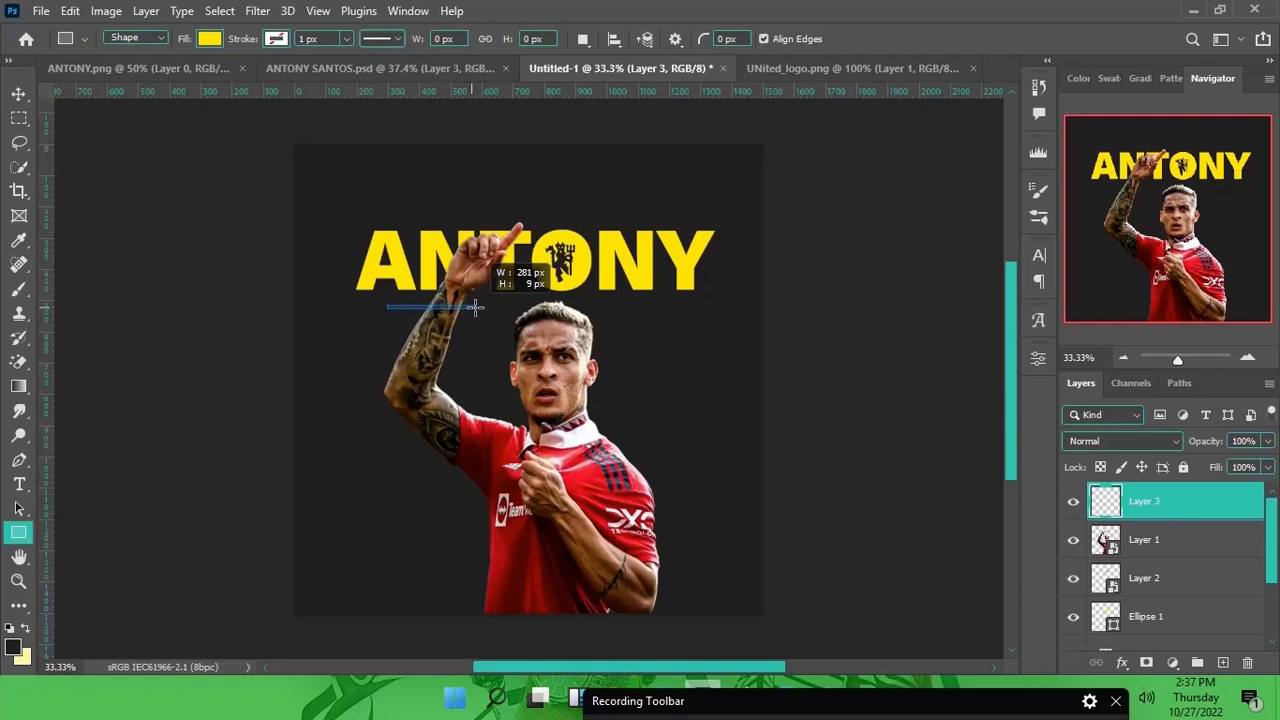
pyautogui.moveTo(475, 307); pyautogui.dragTo(476, 306)
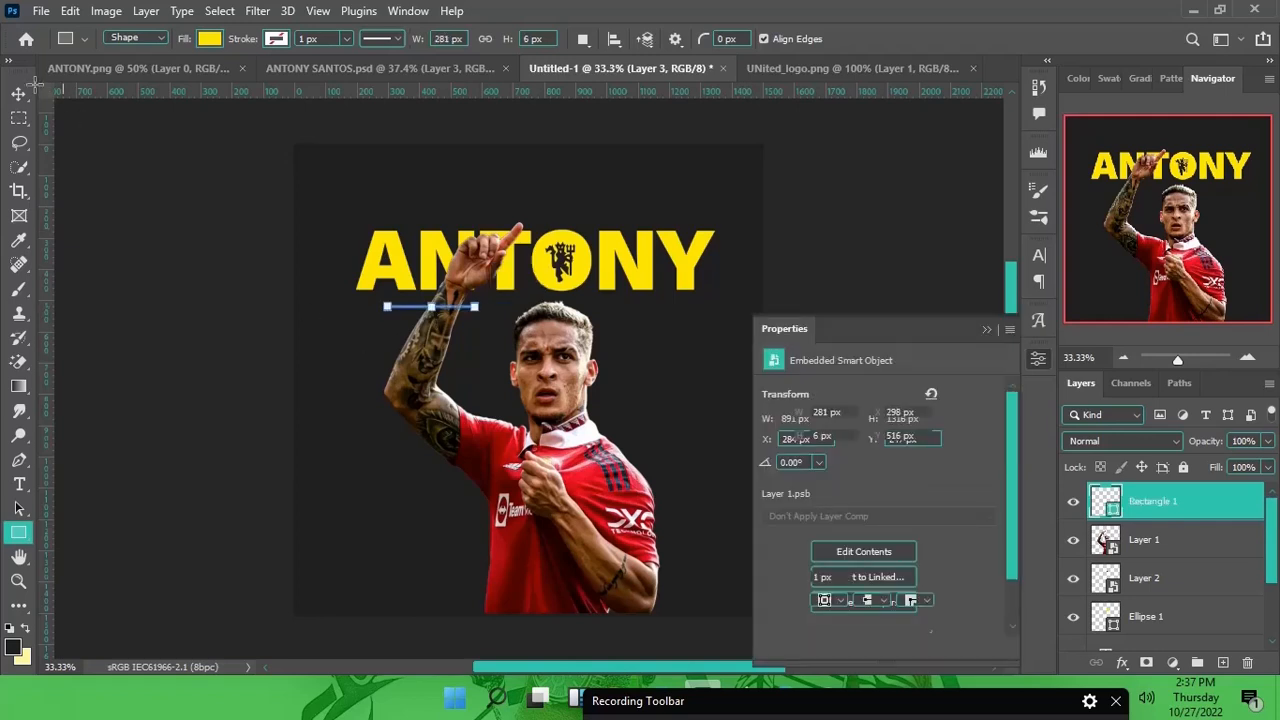
# Place the thin yellow bar's layer beneath the player cutout and nudge the bar up to Y 512 px
pyautogui.click(18, 94)
pyautogui.scroll(3, 446, 240)
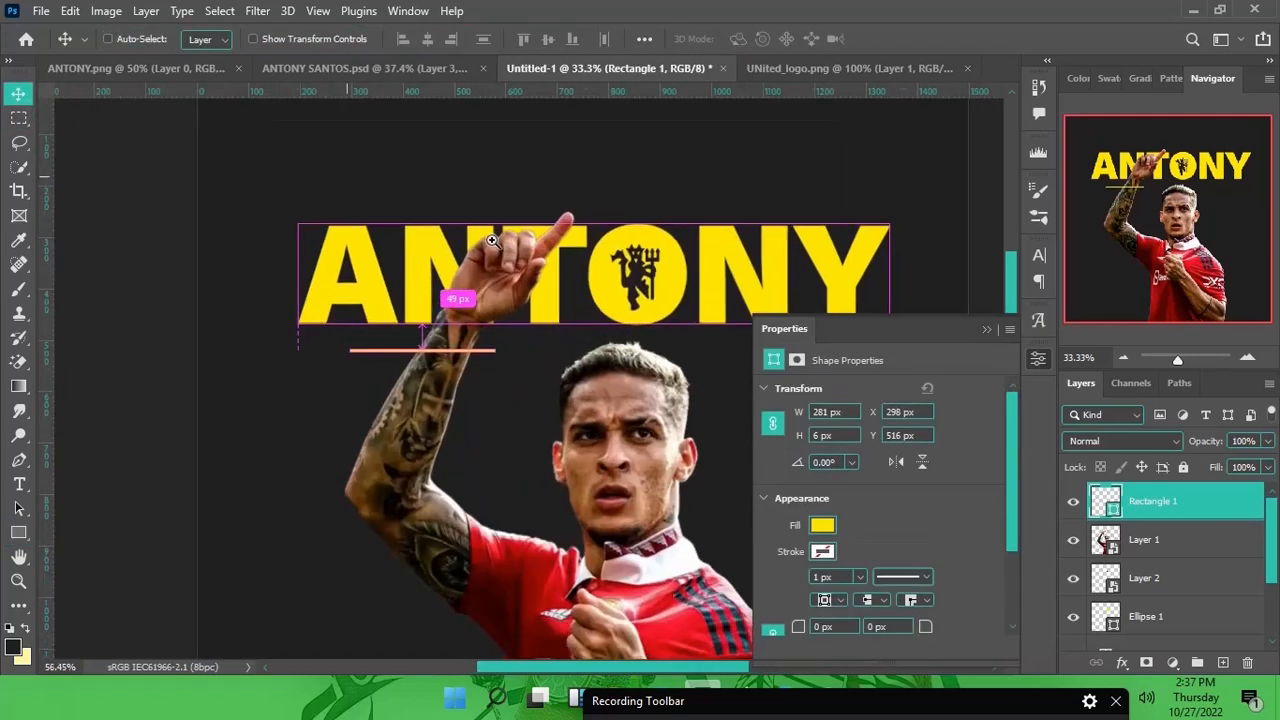
pyautogui.moveTo(487, 343); pyautogui.dragTo(475, 330)
pyautogui.press('ctrl')
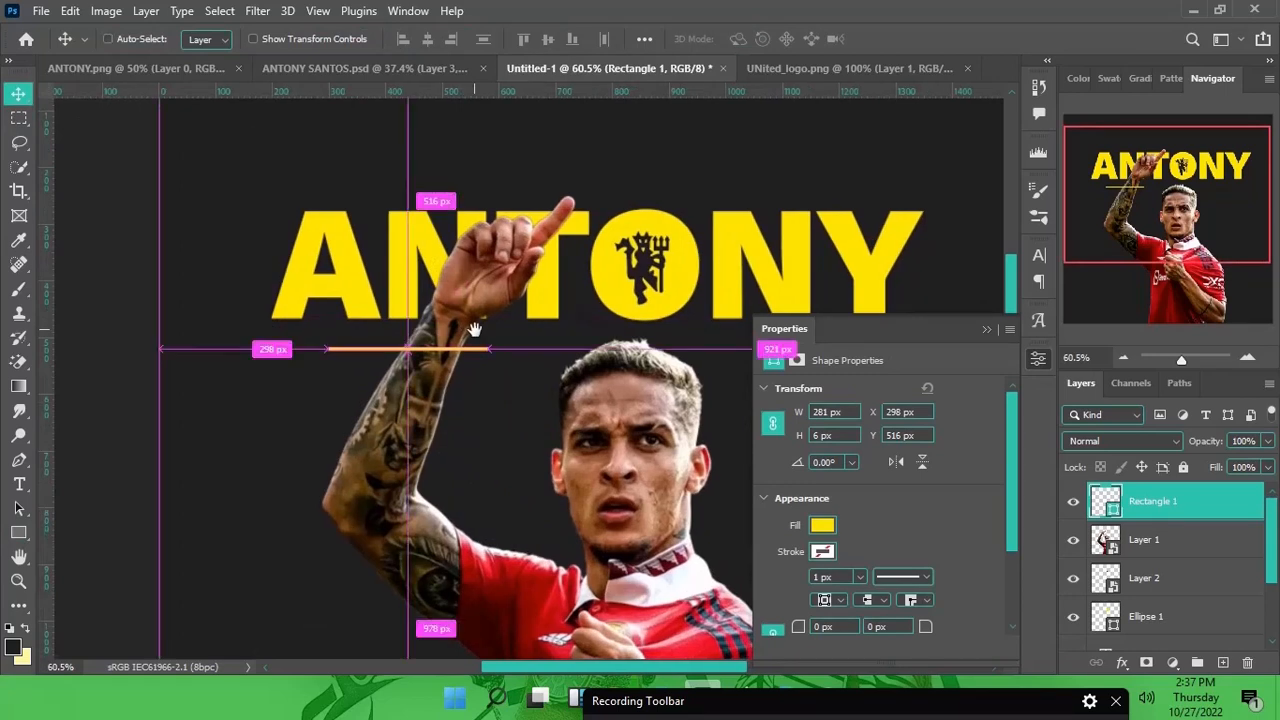
pyautogui.moveTo(1184, 505); pyautogui.dragTo(1202, 558)
pyautogui.press('Up')
pyautogui.press('Up')
pyautogui.press('Up')
pyautogui.press('Up')
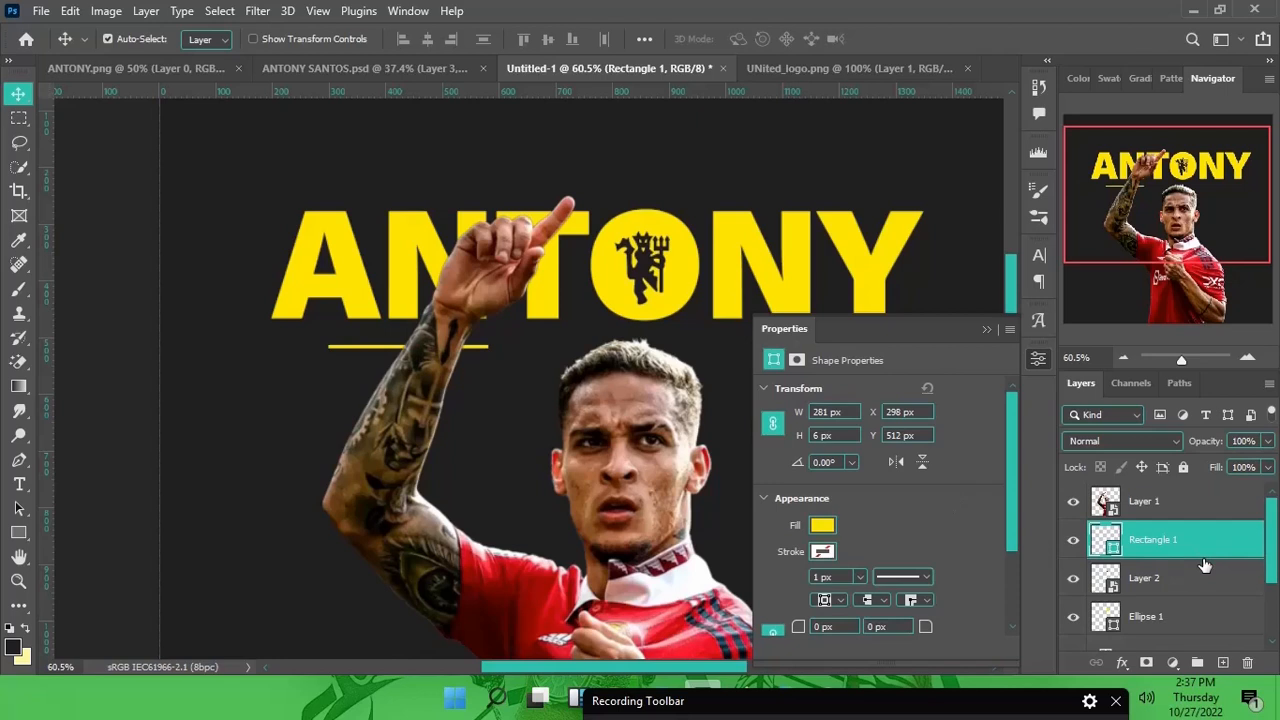
# Duplicate the yellow bar twice, placing each copy 10 px below the previous one
pyautogui.hotkey('ctrl', 'j')
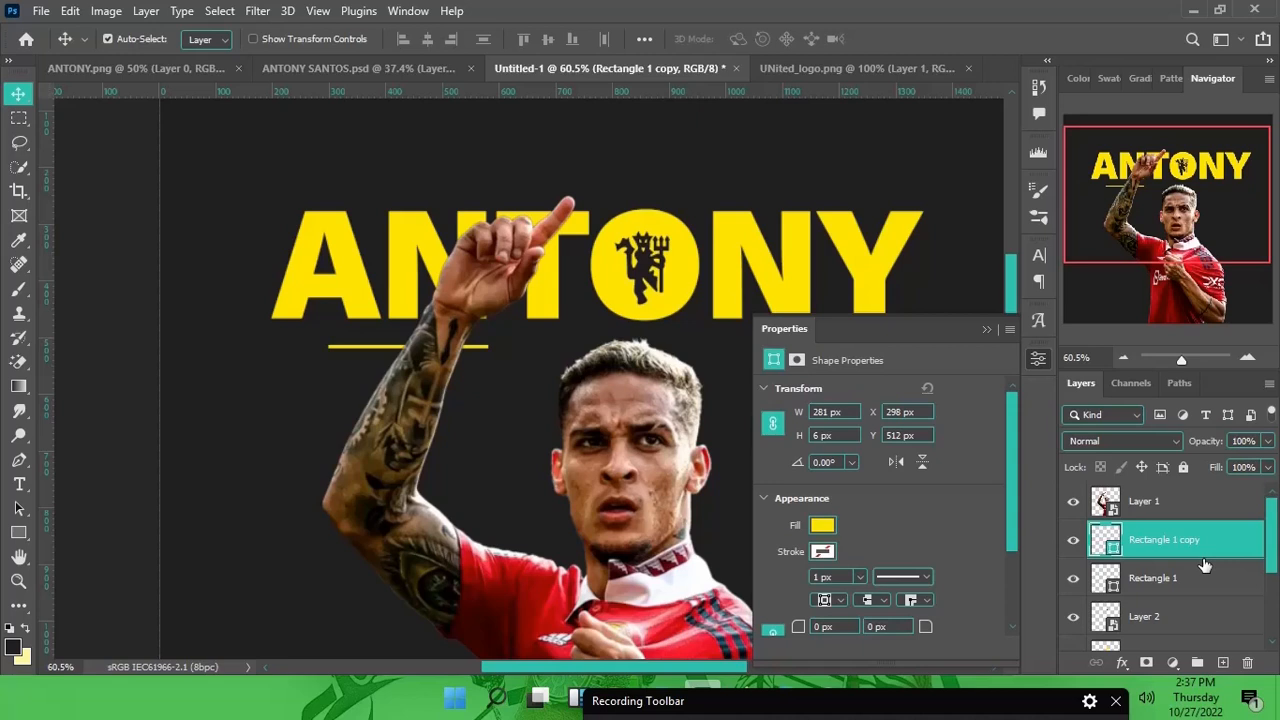
pyautogui.hotkey('shift', 'Down')
pyautogui.hotkey('ctrl', 'j')
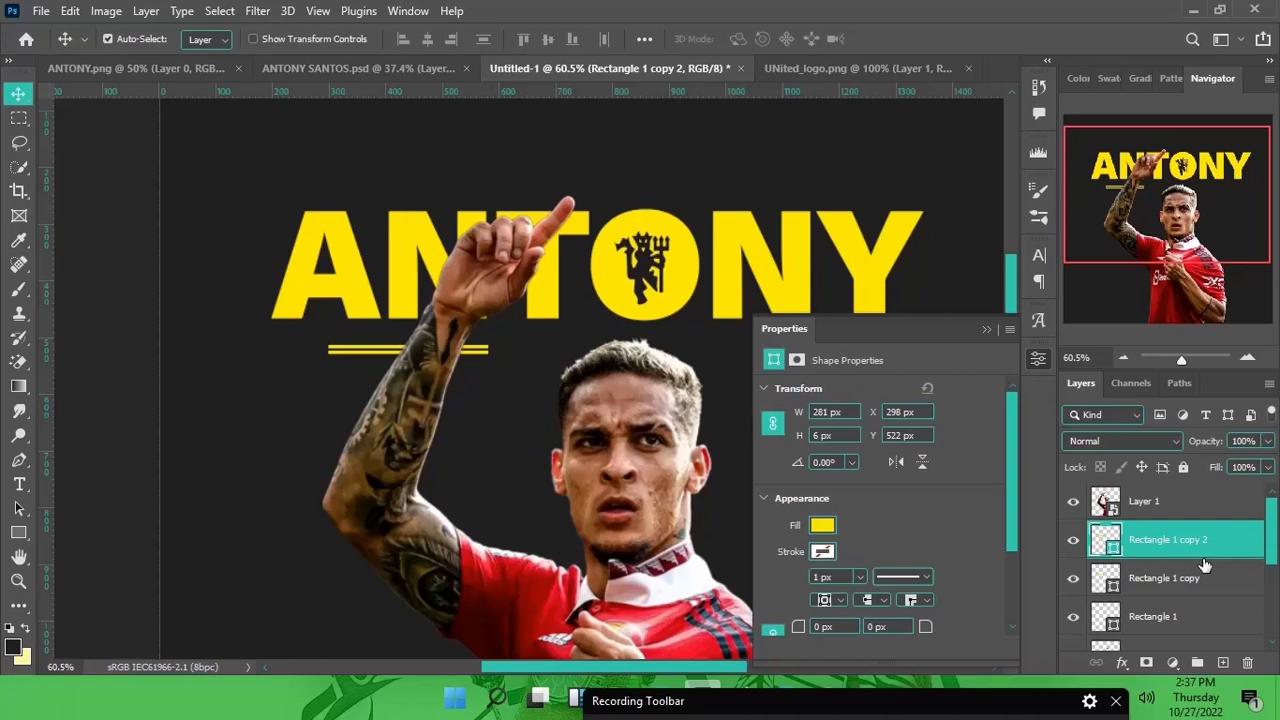
pyautogui.hotkey('shift', 'Down')
pyautogui.press('ctrl')
# Select the three yellow bars together and narrow them from their left ends to about 207 px wide
pyautogui.keyDown('shift'); pyautogui.click(1207, 621); pyautogui.keyUp('shift')
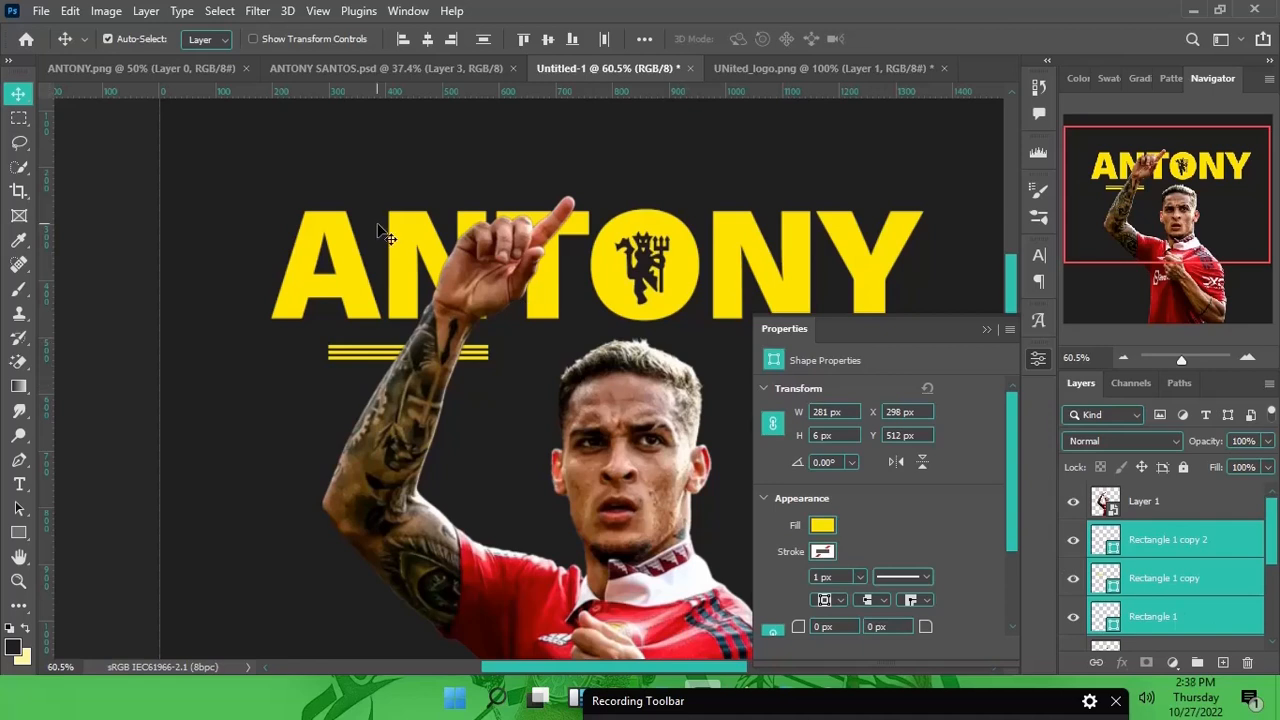
pyautogui.press('ctrl')
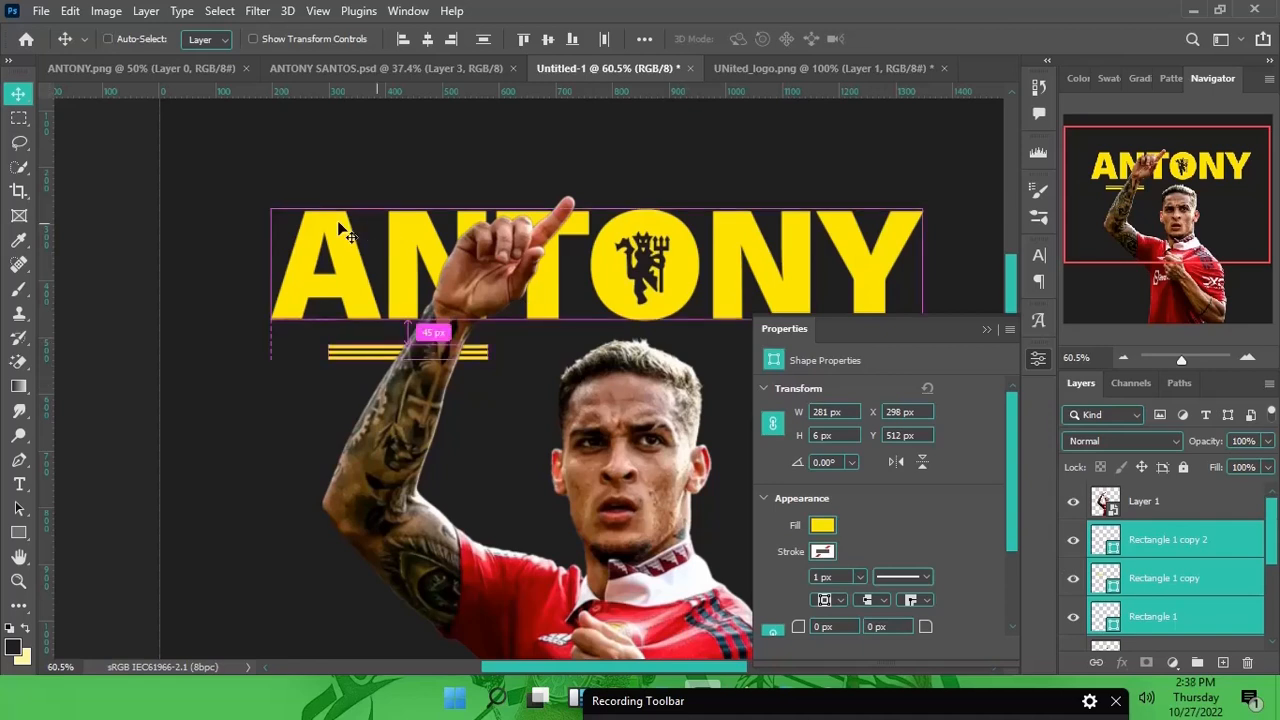
pyautogui.hotkey('ctrl', 't')
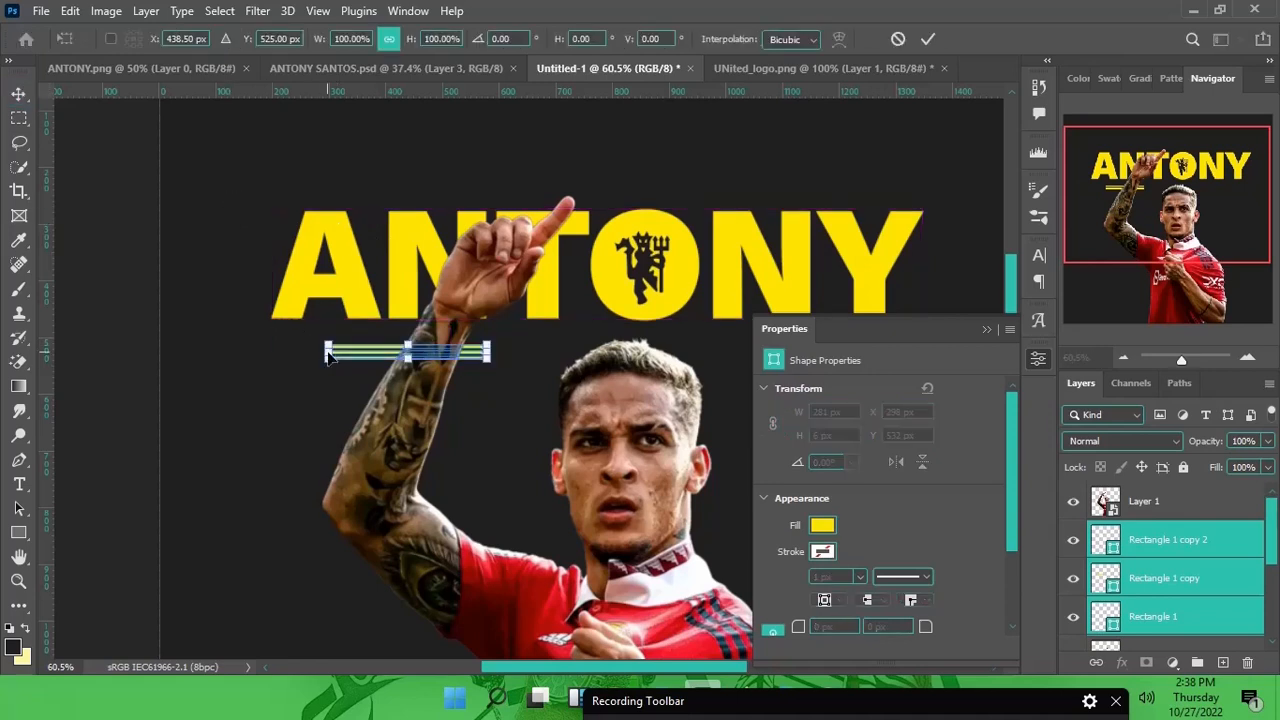
pyautogui.moveTo(327, 352); pyautogui.dragTo(368, 356)
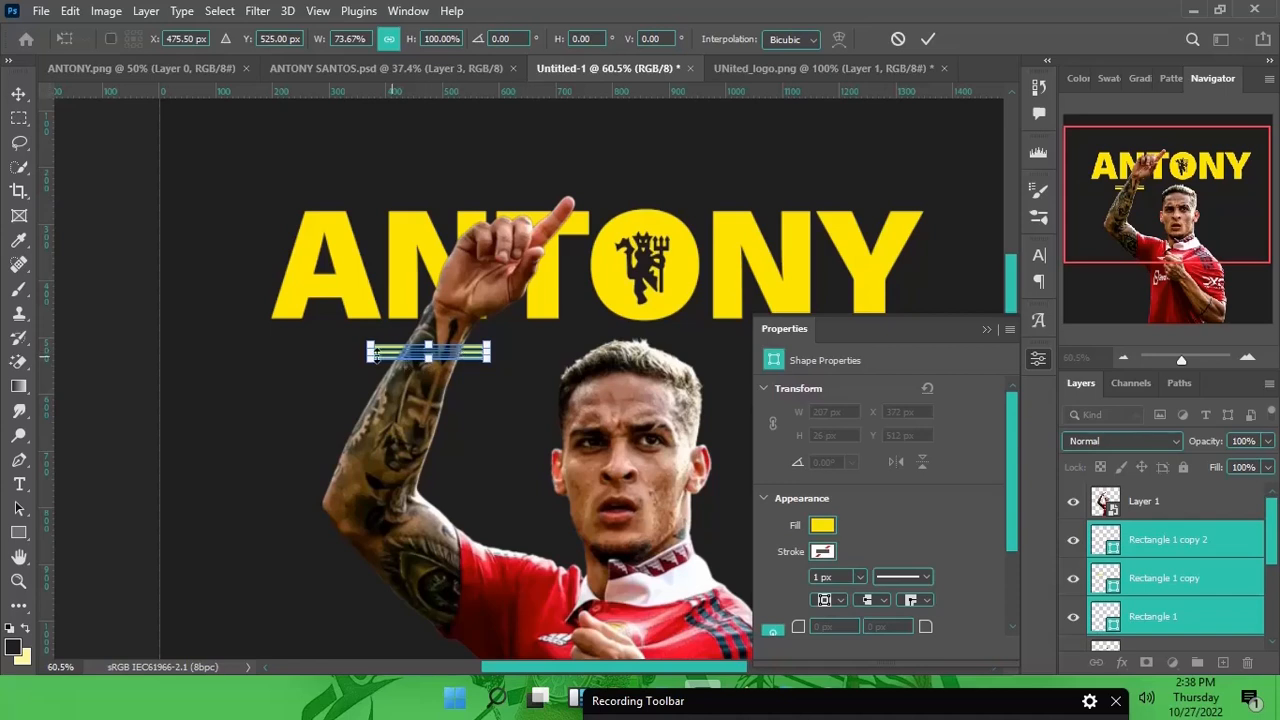
pyautogui.click(924, 42)
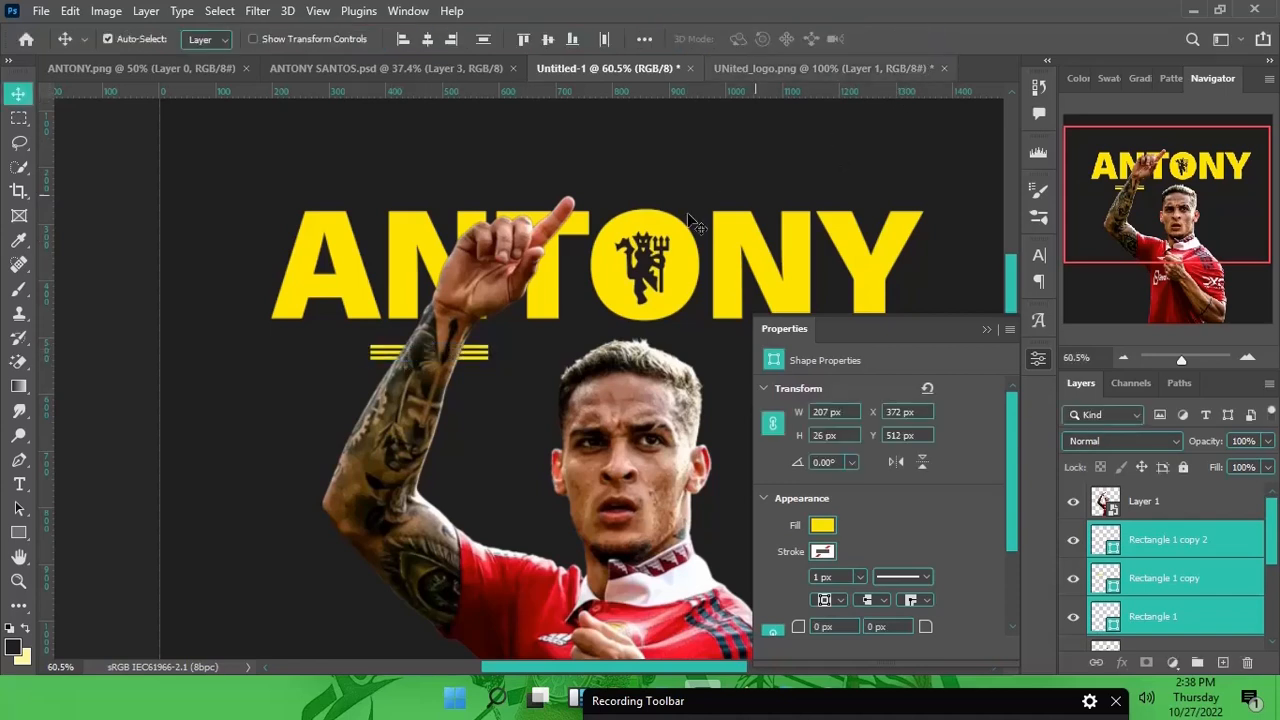
# Duplicate the ANTONY title below the original and scale the copy down to about 16.23 pt, left of the bars
pyautogui.moveTo(461, 290); pyautogui.dragTo(414, 284)
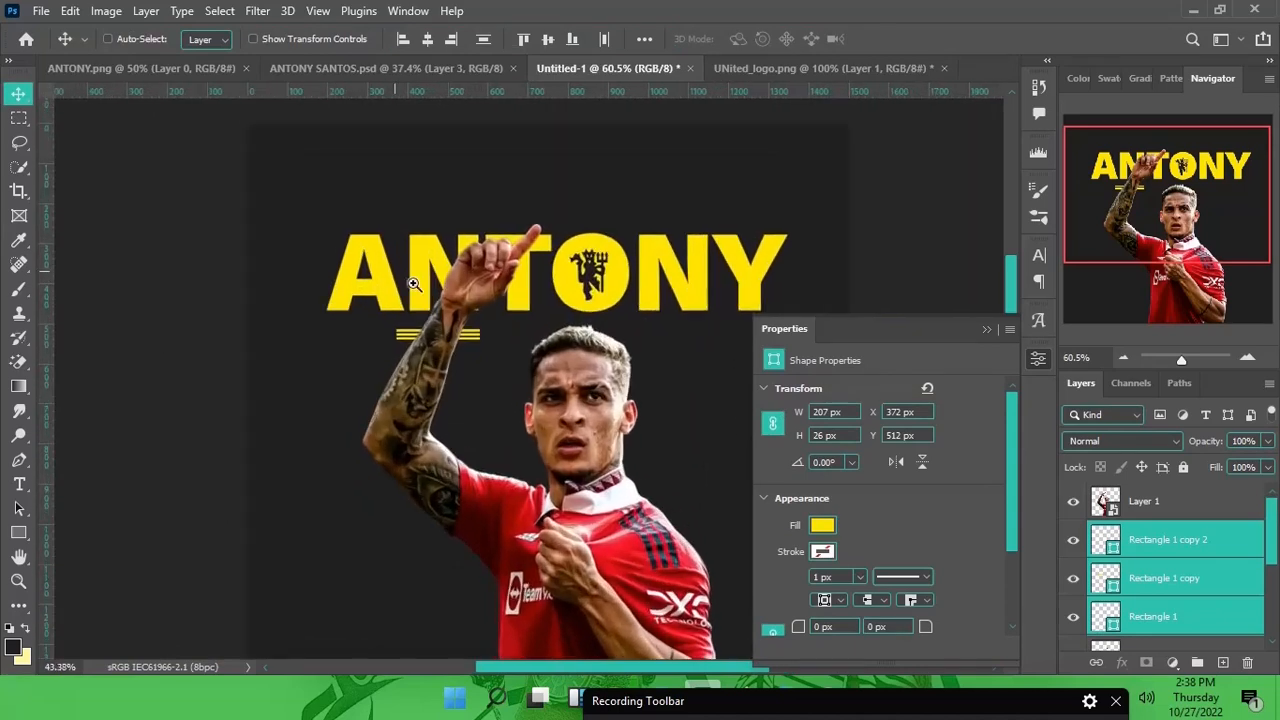
pyautogui.click(1237, 512)
pyautogui.scroll(-3, 681, 339)
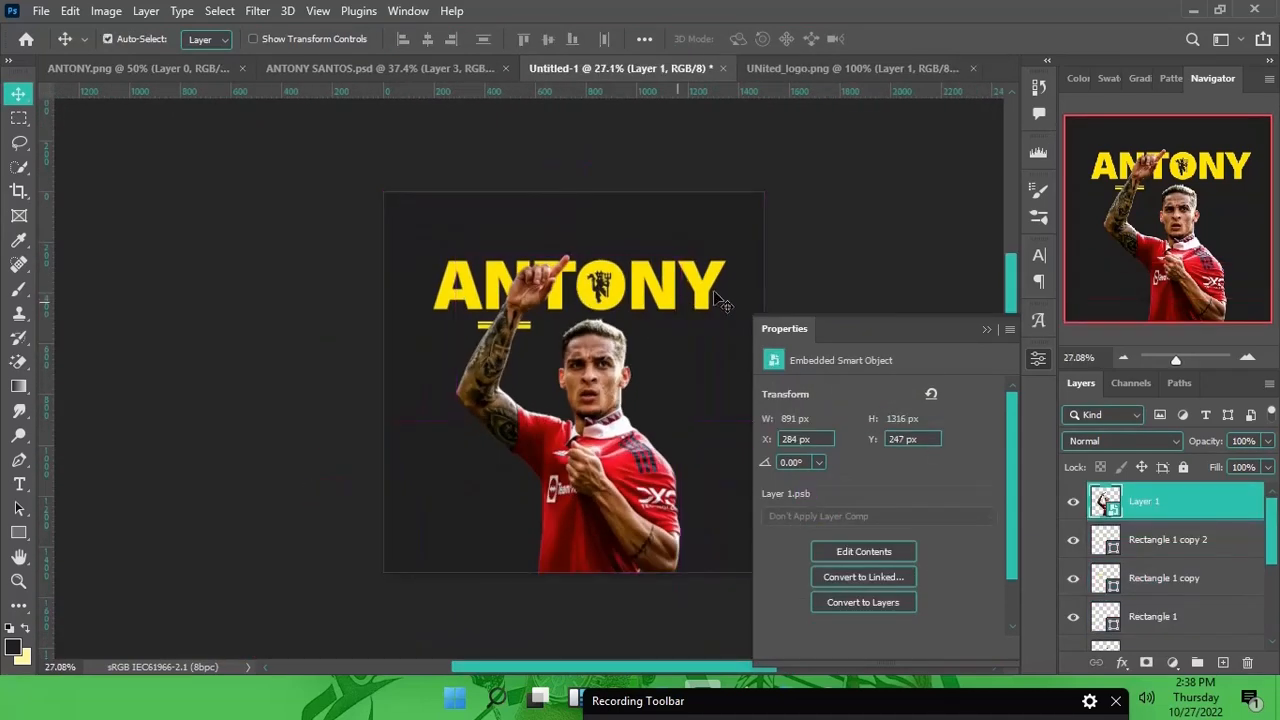
pyautogui.keyDown('ctrl'); pyautogui.click(718, 300); pyautogui.keyUp('ctrl')
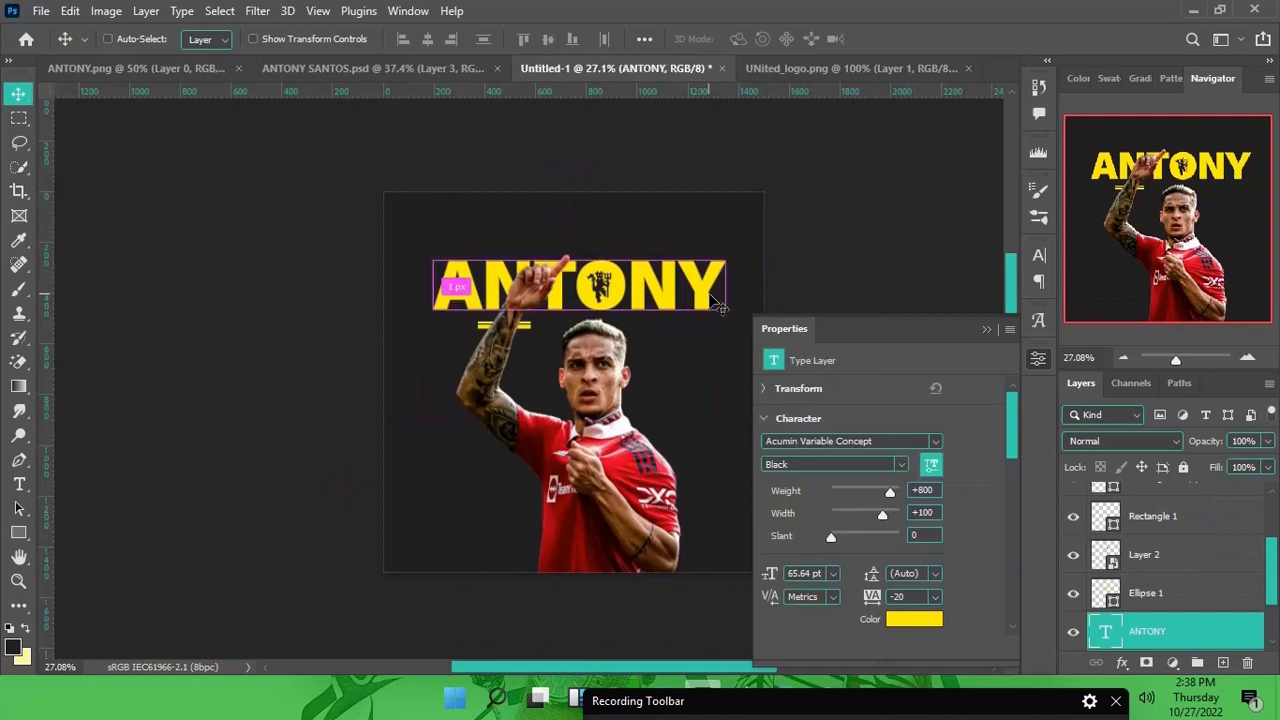
pyautogui.moveTo(661, 281); pyautogui.dragTo(636, 364)
pyautogui.hotkey('ctrl', 't')
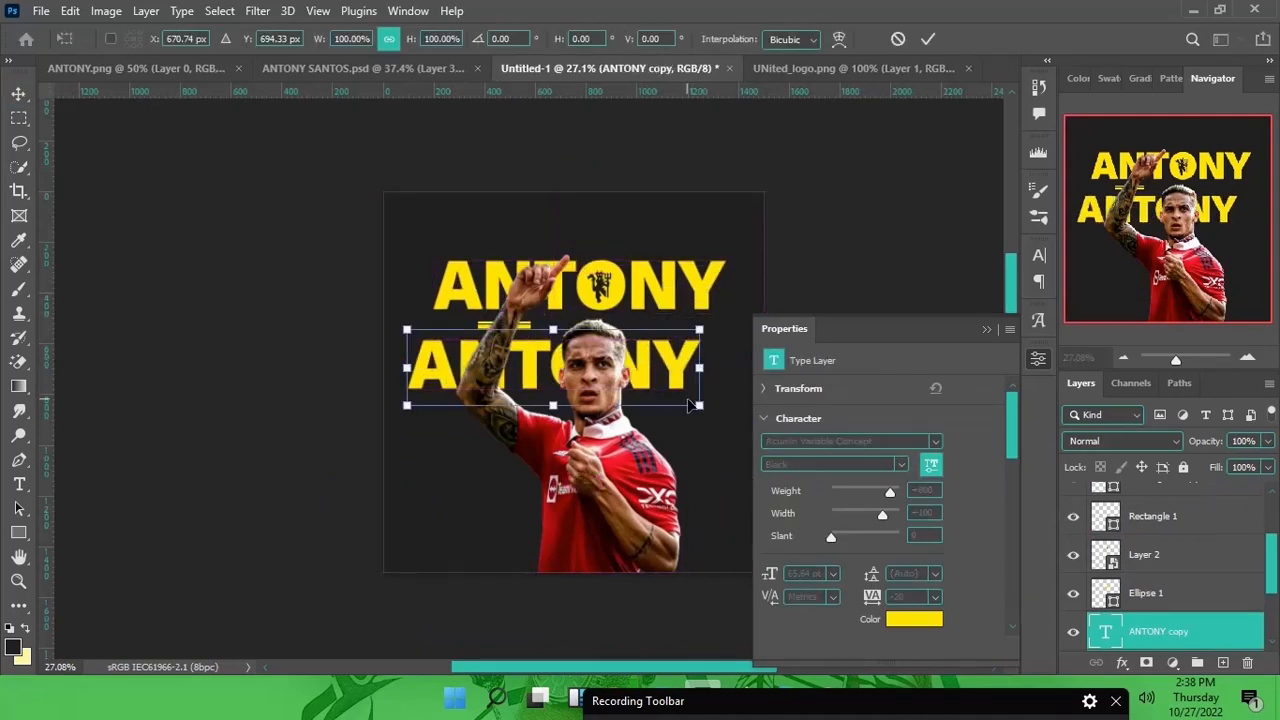
pyautogui.moveTo(708, 411); pyautogui.dragTo(452, 333)
pyautogui.click(928, 39)
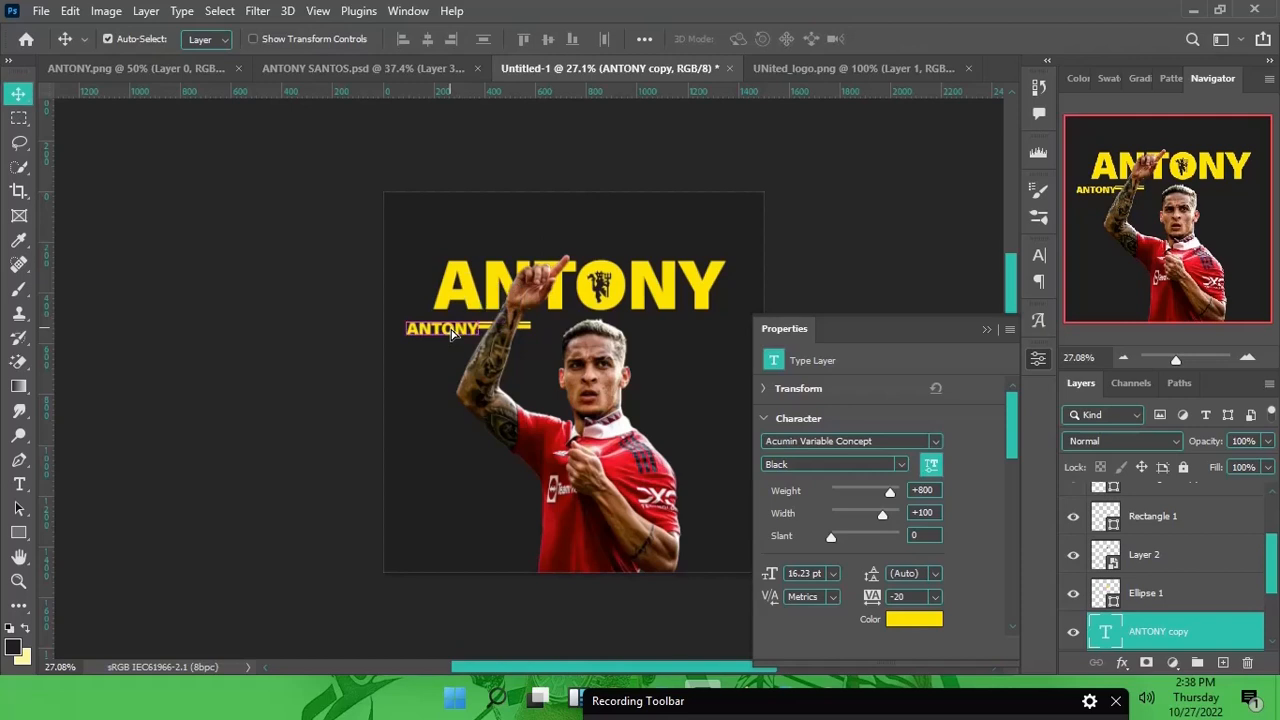
# Set the small ANTONY copy to the Regular style at 7 pt
pyautogui.doubleClick(451, 334)
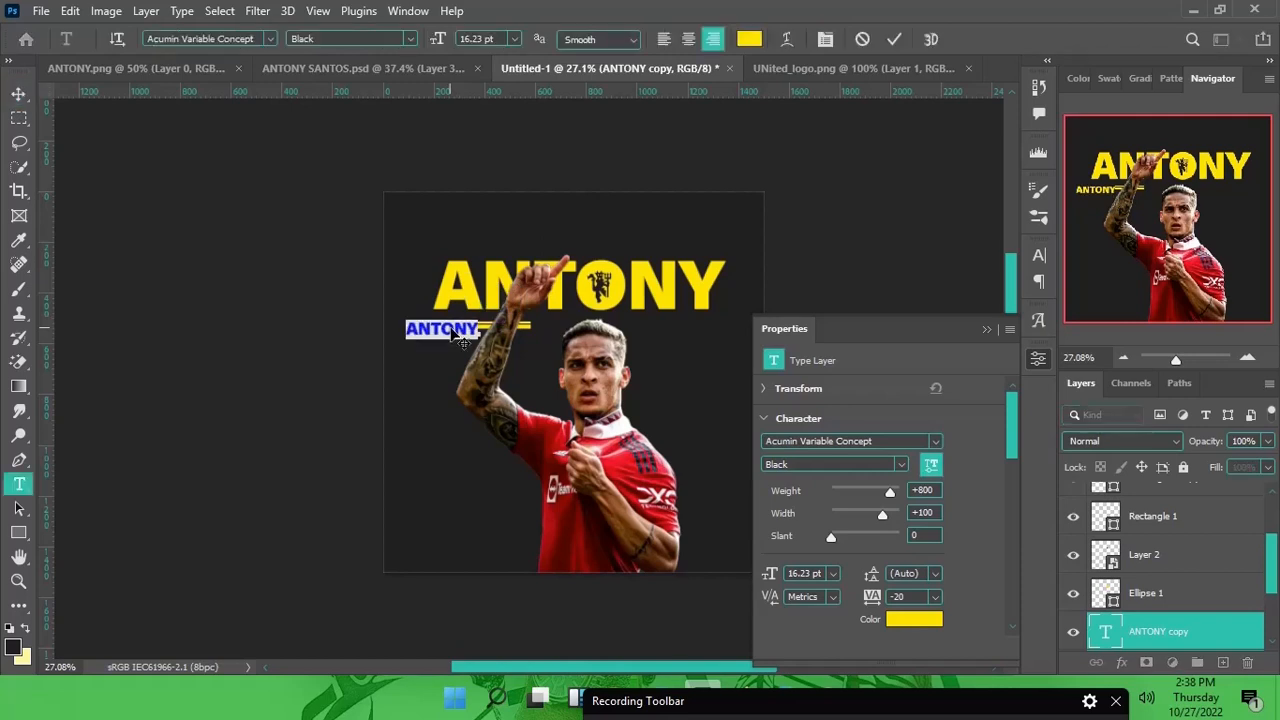
pyautogui.click(905, 465)
pyautogui.click(952, 473)
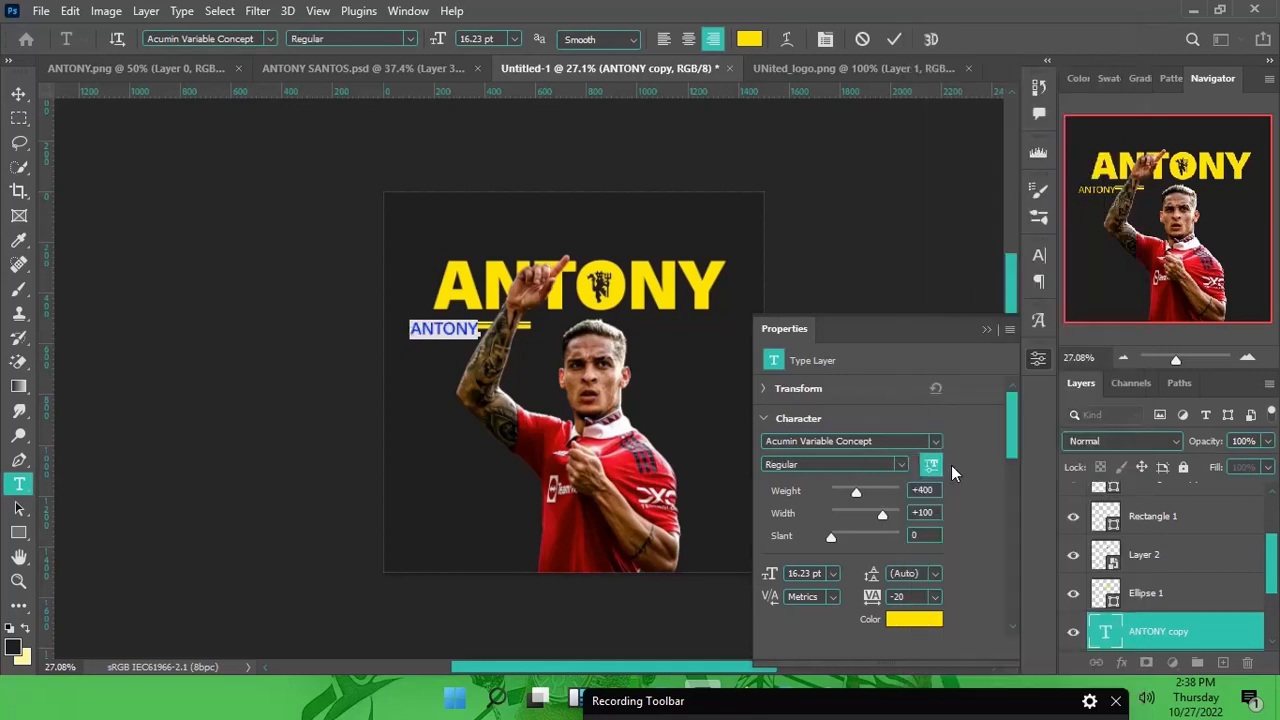
pyautogui.moveTo(443, 46); pyautogui.dragTo(434, 46)
pyautogui.click(894, 39)
pyautogui.press('v')
# Replace the small ANTONY text with FORWARD and place it level with the three bars
pyautogui.moveTo(450, 332); pyautogui.dragTo(436, 343)
pyautogui.doubleClick(436, 343)
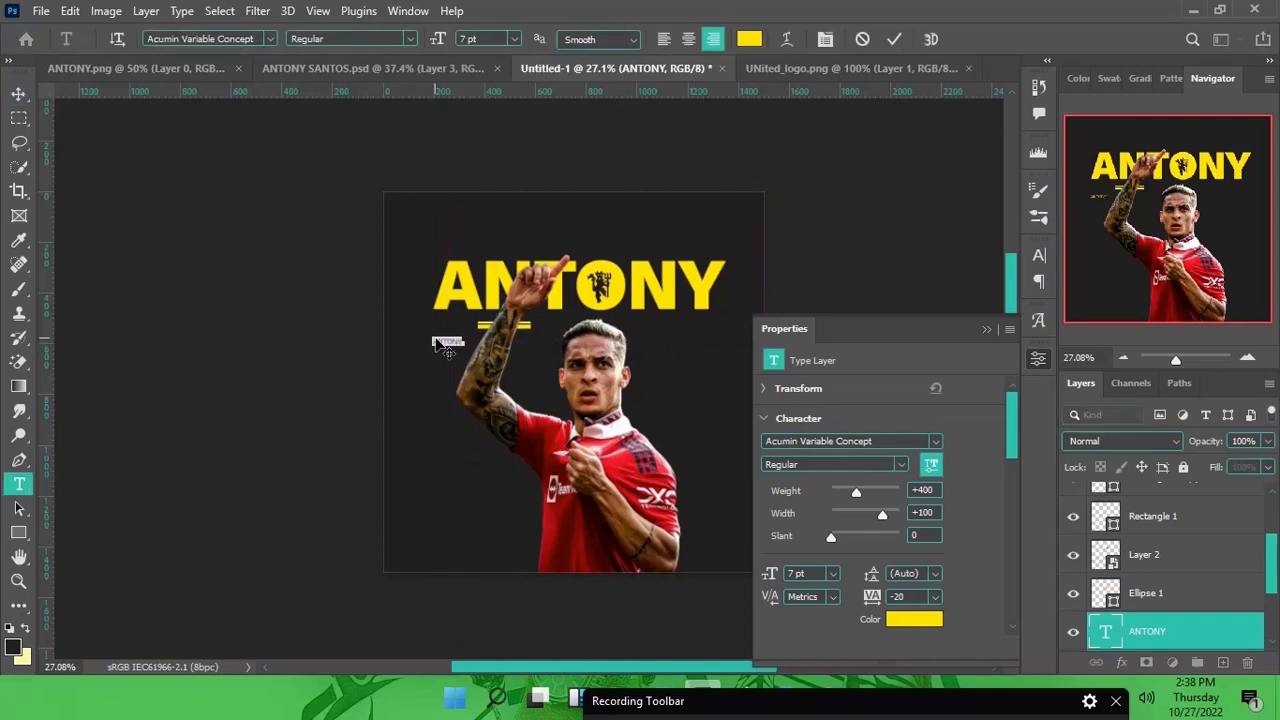
pyautogui.write('FORWARD')
pyautogui.press('ctrl')
pyautogui.hotkey('ctrl', 'Return')
pyautogui.press('v')
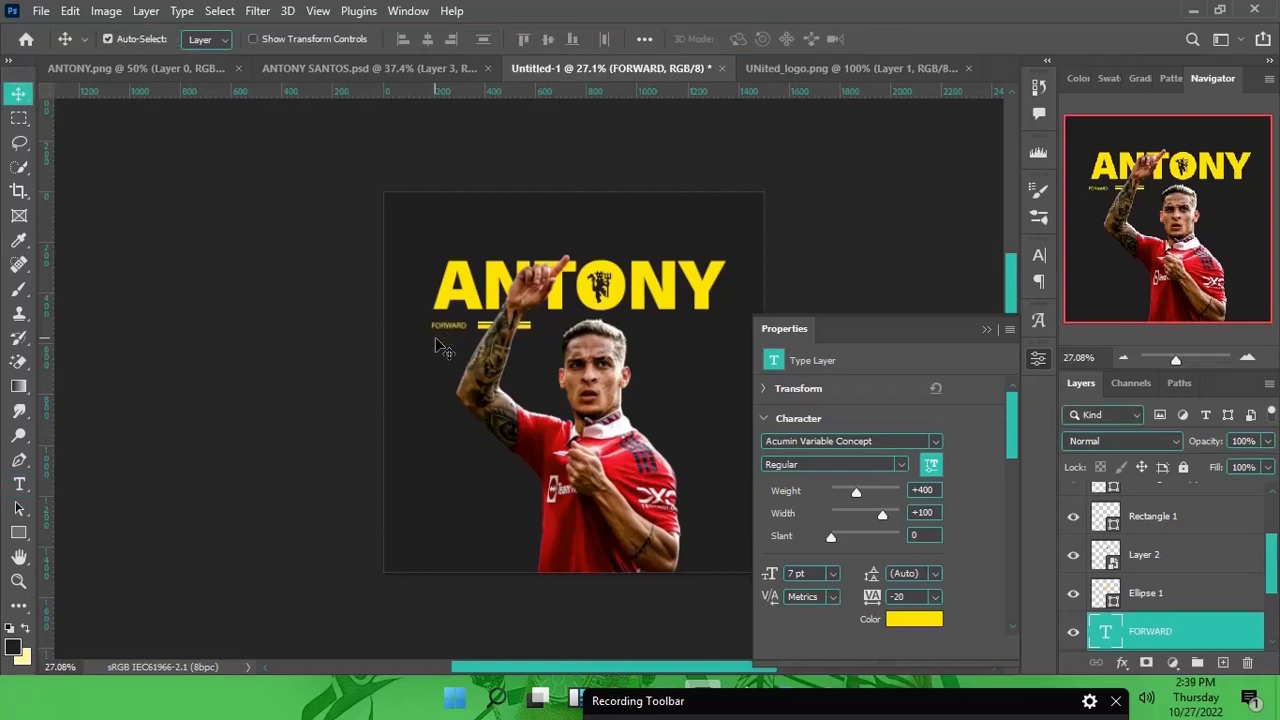
# Set the FORWARD text's tracking to 480 and shift the text right until it starts near the title's left edge
pyautogui.scroll(4, 438, 345)
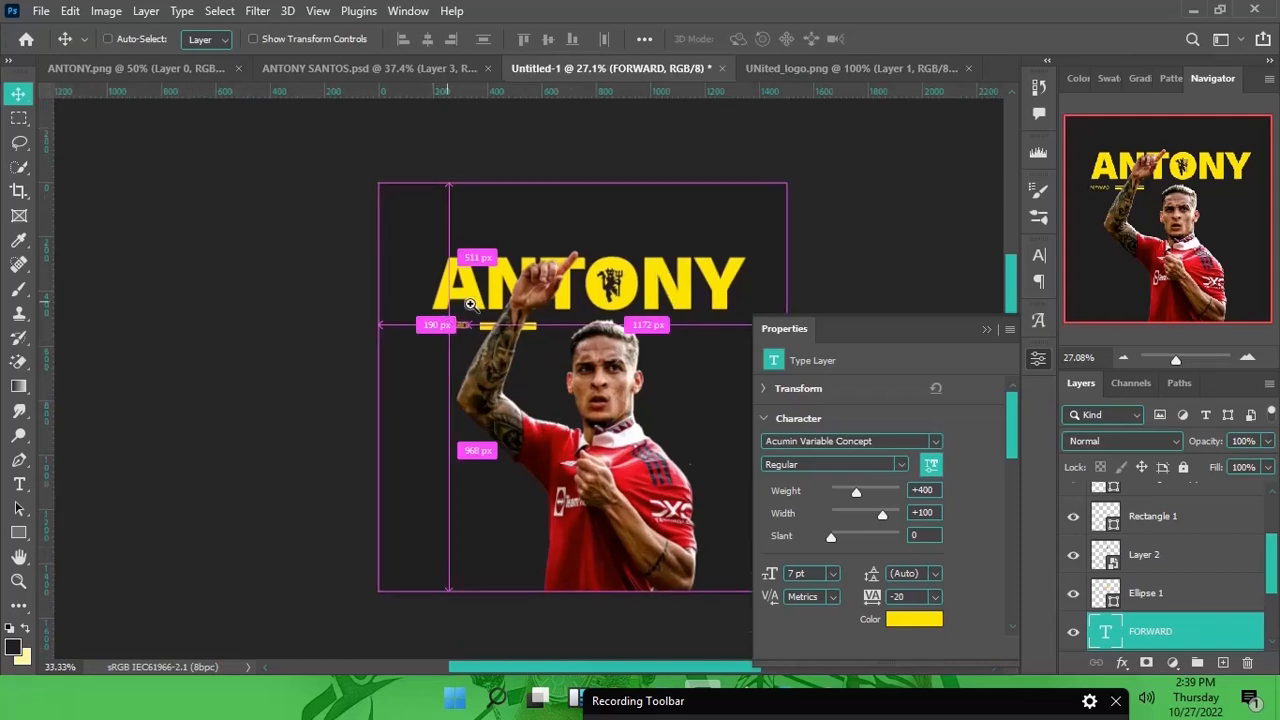
pyautogui.moveTo(872, 594); pyautogui.dragTo(882, 605)
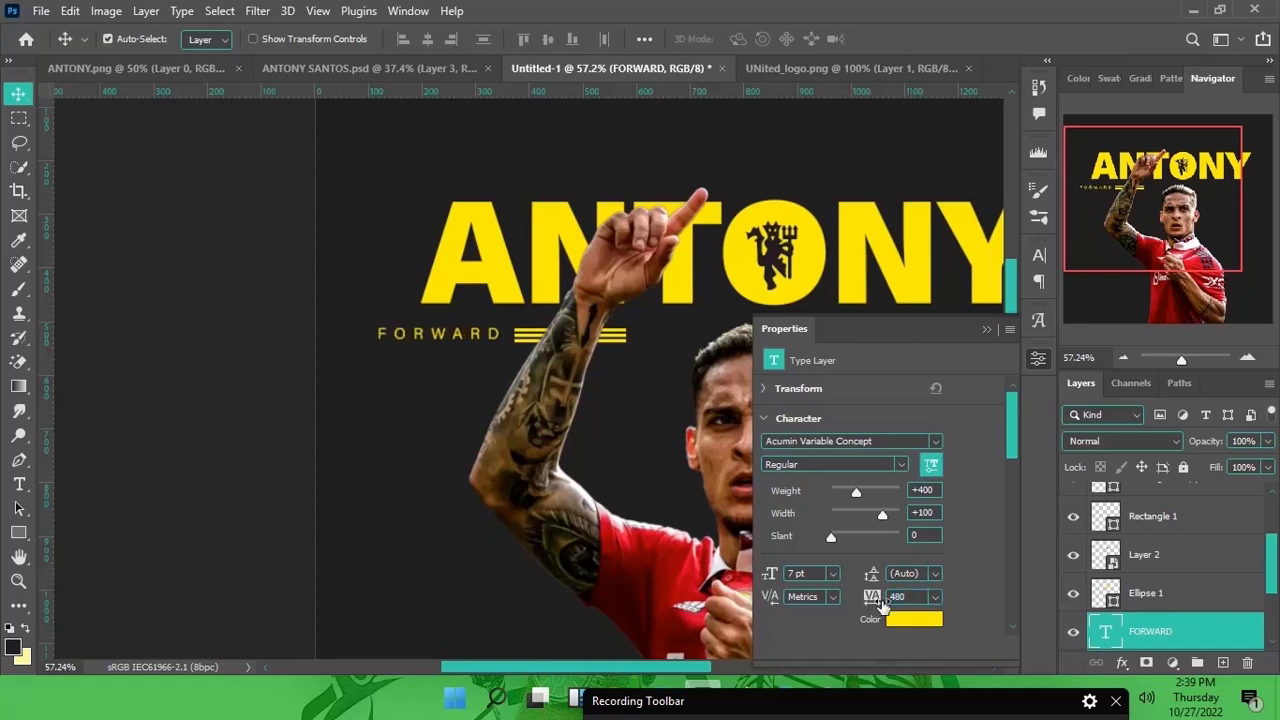
pyautogui.press('Right')
pyautogui.press('Right')
pyautogui.press('Right')
pyautogui.press('Right')
pyautogui.press('Right')
pyautogui.press('Right')
pyautogui.press('Right')
pyautogui.press('Right')
pyautogui.press('Right')
pyautogui.press('Right')
pyautogui.press('Right')
pyautogui.press('Right')
pyautogui.press('Right')
pyautogui.press('Right')
pyautogui.press('Right')
pyautogui.press('Right')
pyautogui.press('Right')
pyautogui.press('Right')
pyautogui.press('Right')
pyautogui.press('Right')
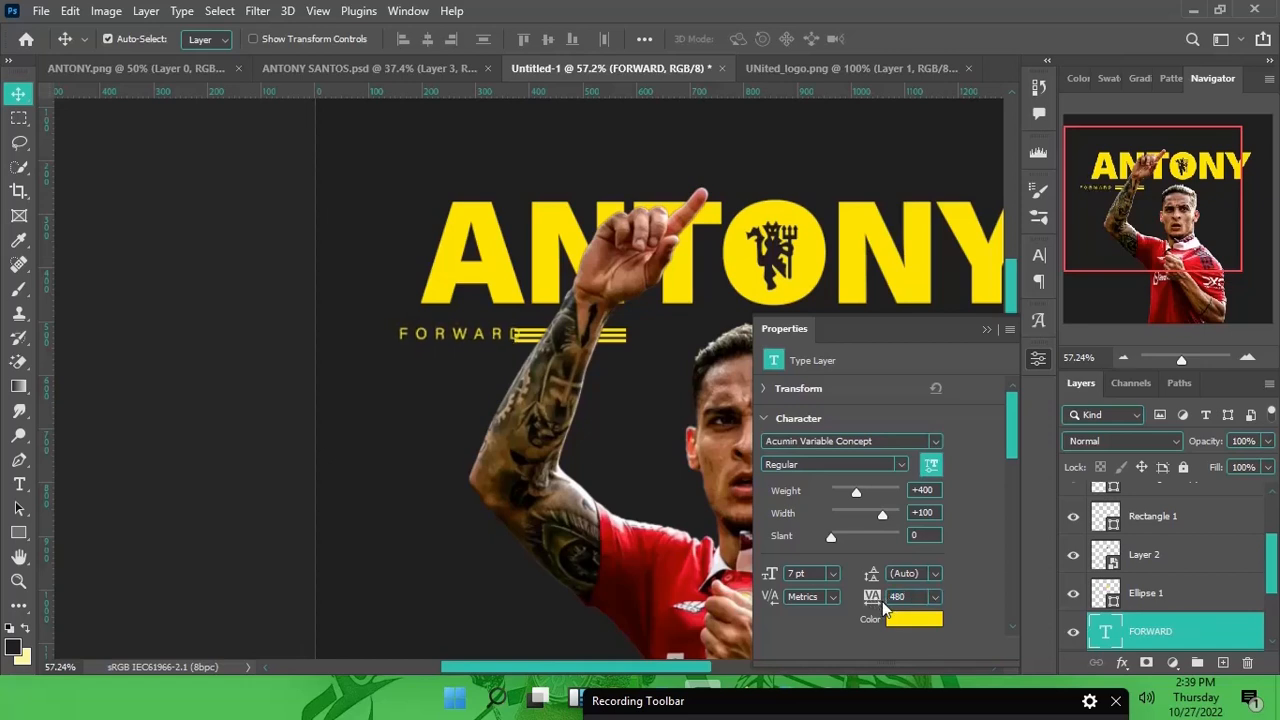
pyautogui.press('Right')
pyautogui.press('Right')
pyautogui.press('Right')
pyautogui.press('Right')
pyautogui.press('Right')
pyautogui.press('Right')
pyautogui.press('Right')
pyautogui.press('Right')
pyautogui.press('Right')
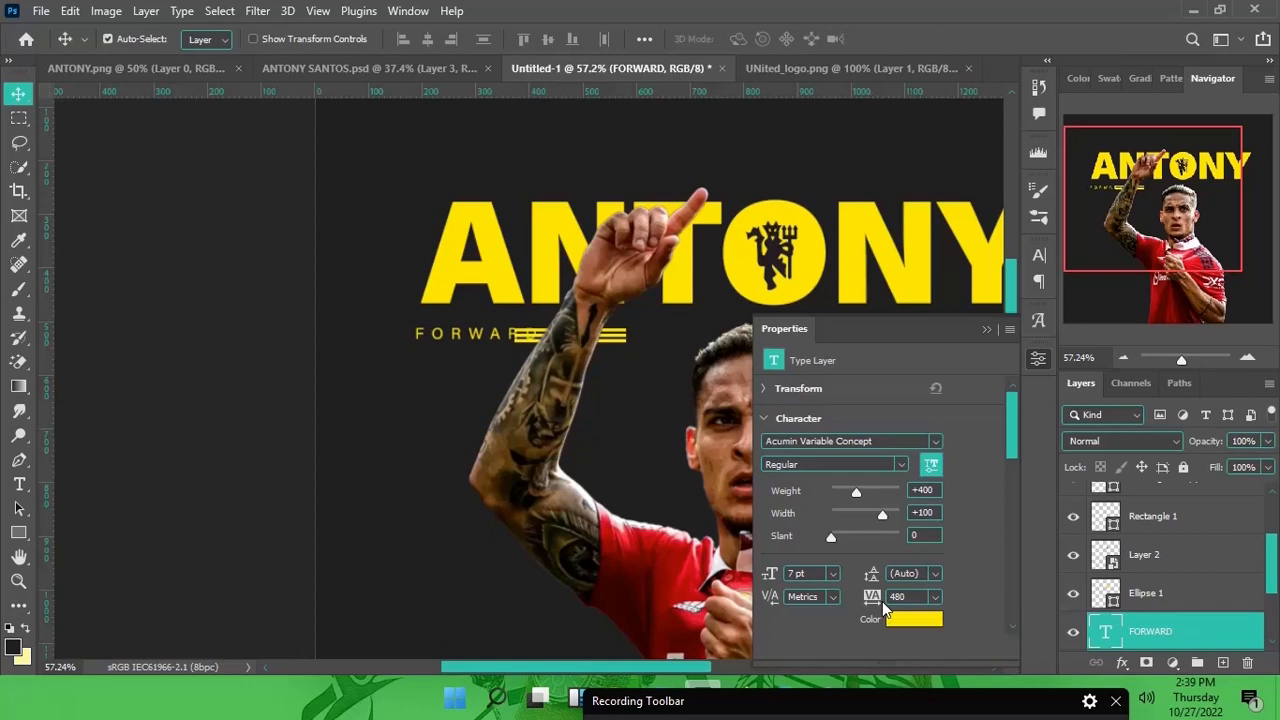
# Scale the FORWARD text down to about 4.87 pt and nudge it slightly right, keeping it clear of the yellow bars
pyautogui.hotkey('ctrl', 't')
pyautogui.moveTo(546, 334); pyautogui.dragTo(503, 342)
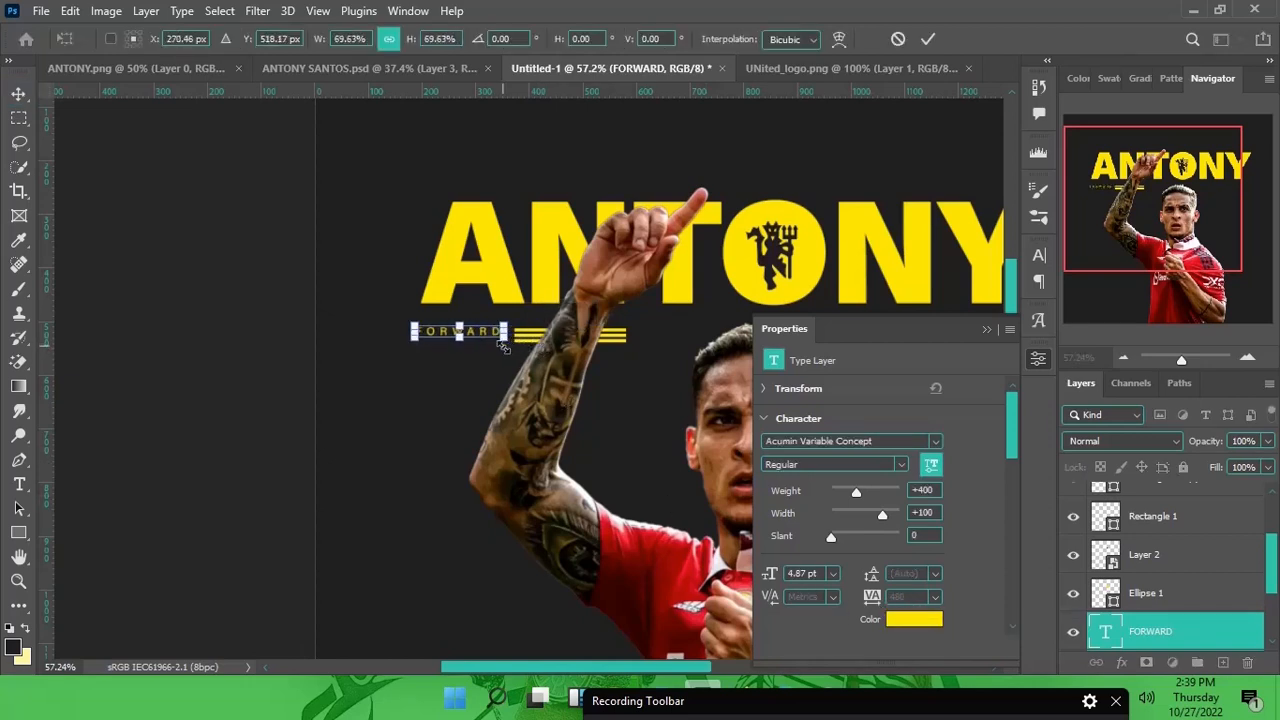
pyautogui.press('Return')
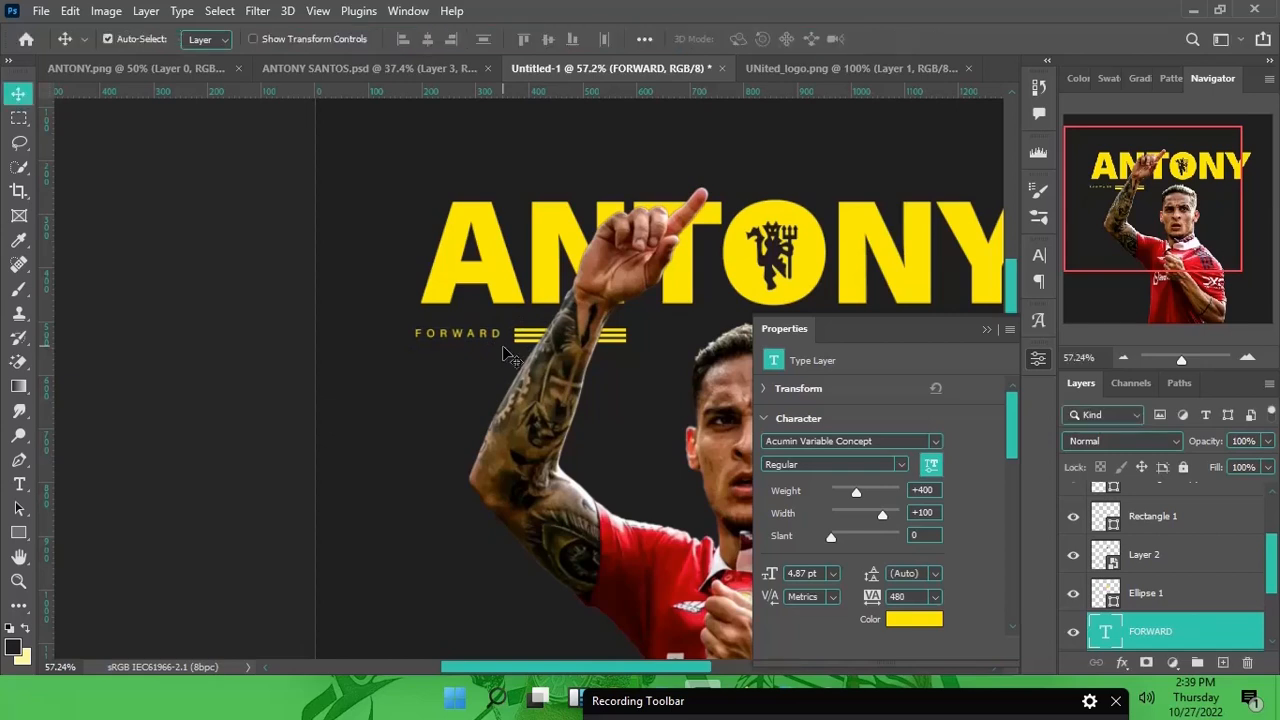
pyautogui.press('Right')
pyautogui.press('Right')
pyautogui.press('Right')
pyautogui.hotkey('ctrl', '0')
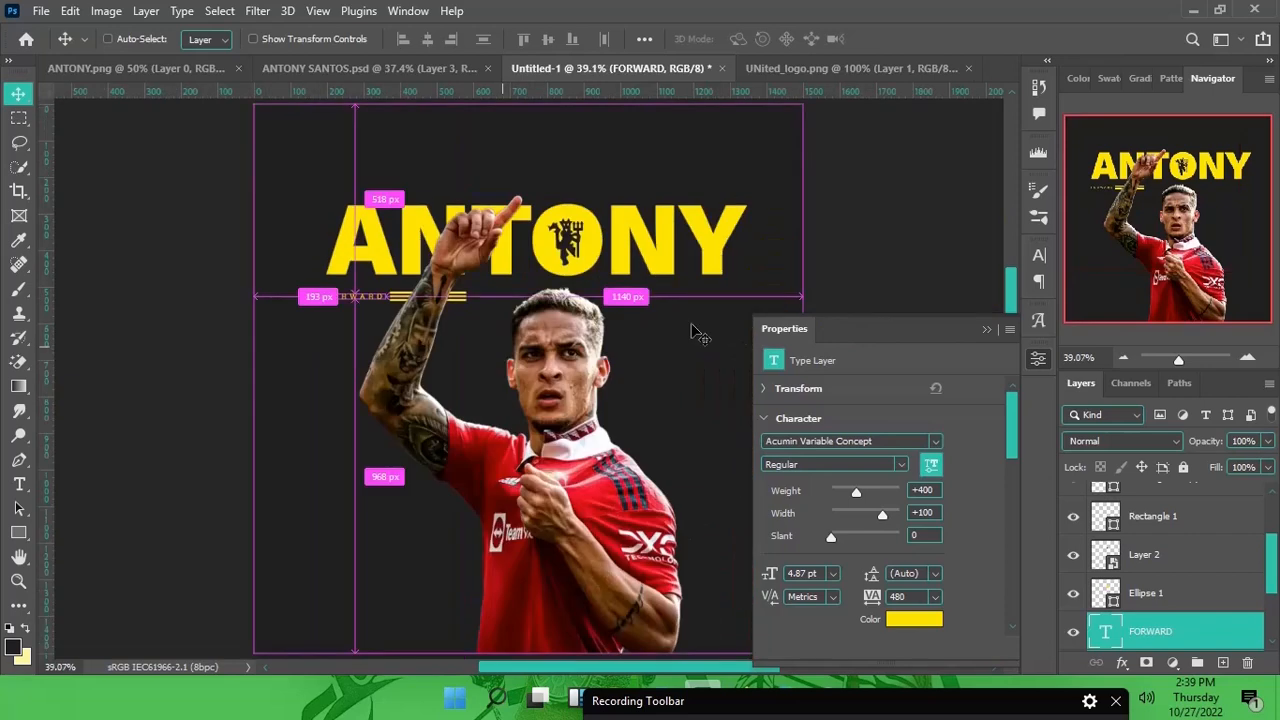
# Add a new empty layer above the player cutout
pyautogui.click(986, 330)
pyautogui.moveTo(697, 290); pyautogui.dragTo(530, 281)
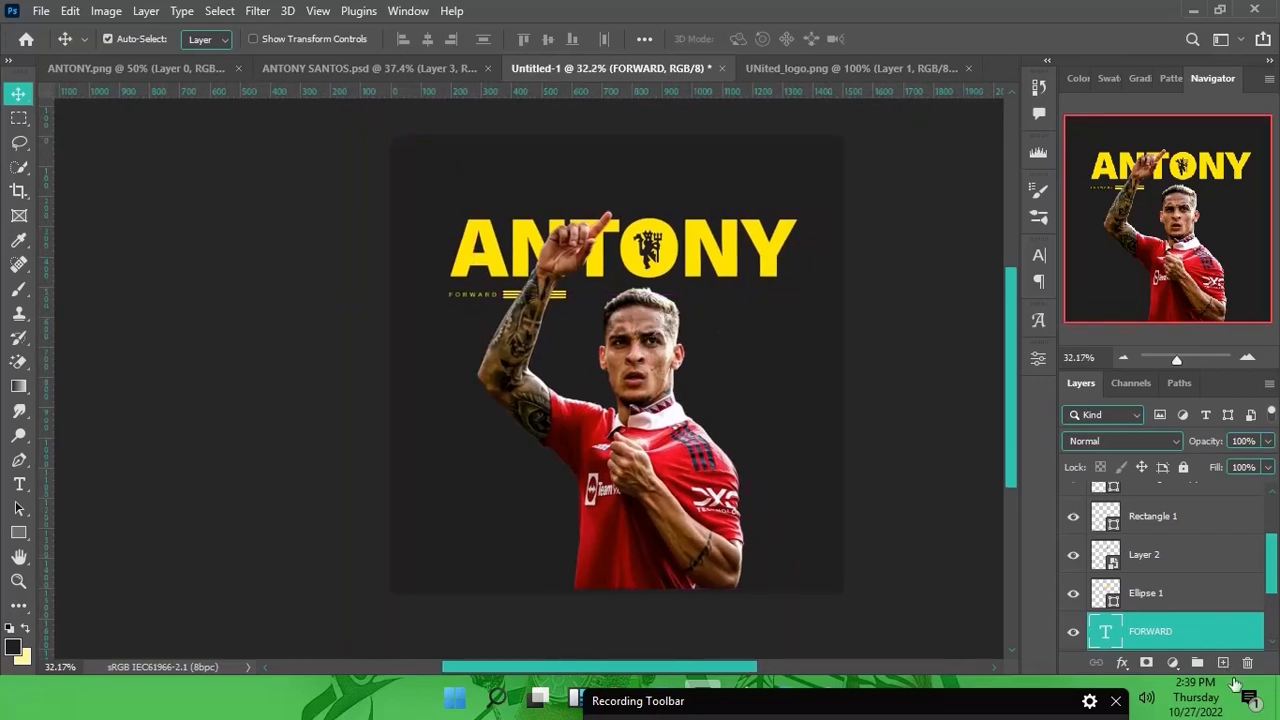
pyautogui.scroll(3, 1235, 627)
pyautogui.click(1228, 517)
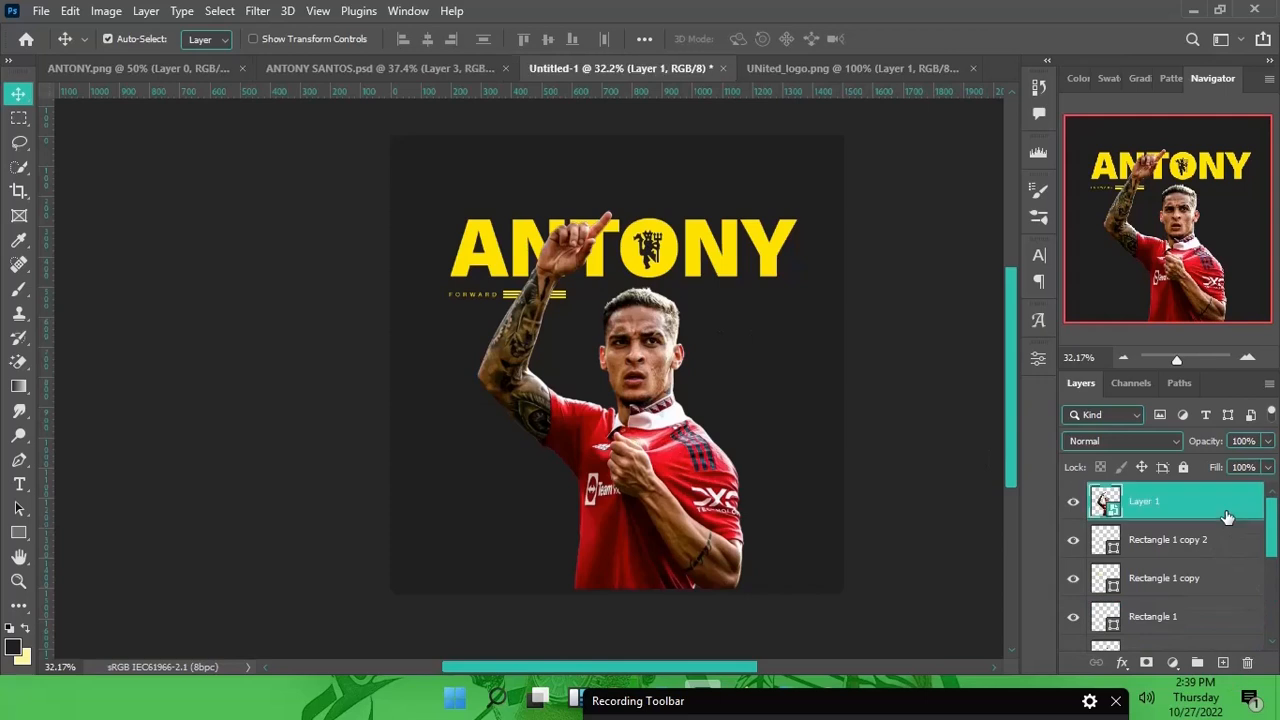
pyautogui.hotkey('ctrl', 'shift', 'n')
pyautogui.press('Return')
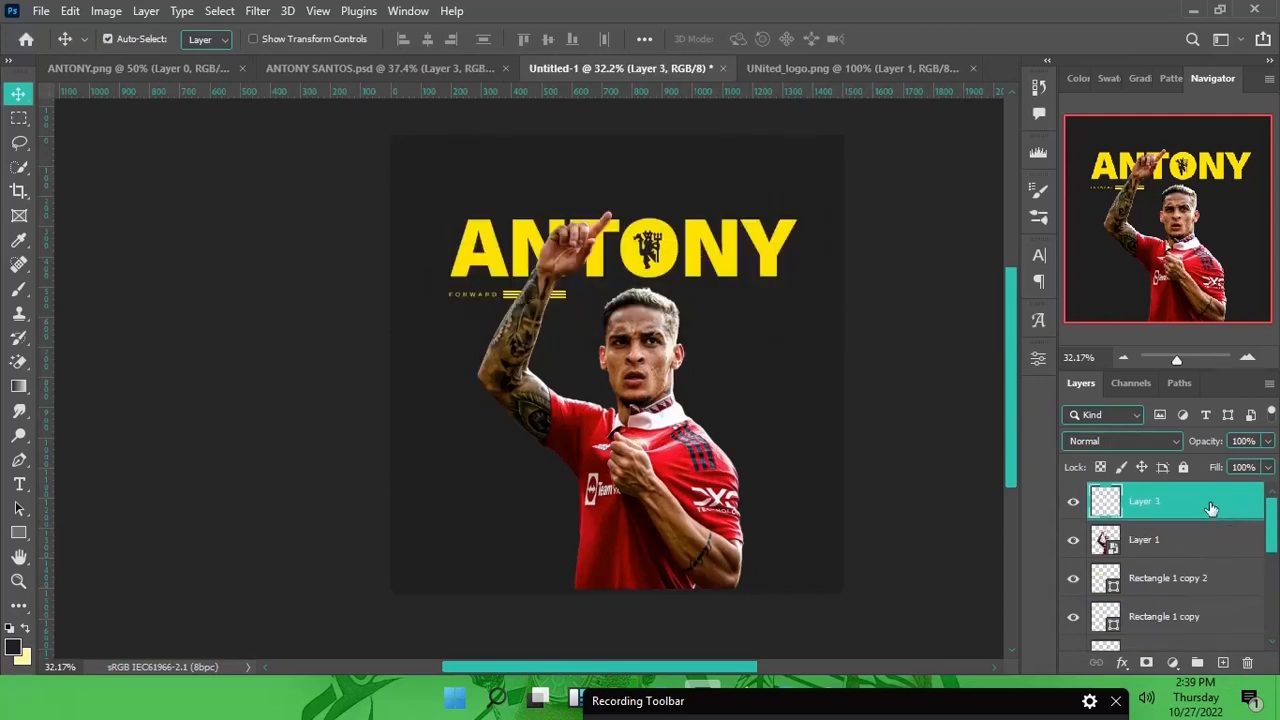
pyautogui.moveTo(805, 331); pyautogui.dragTo(870, 335)
pyautogui.moveTo(755, 350); pyautogui.dragTo(729, 320)
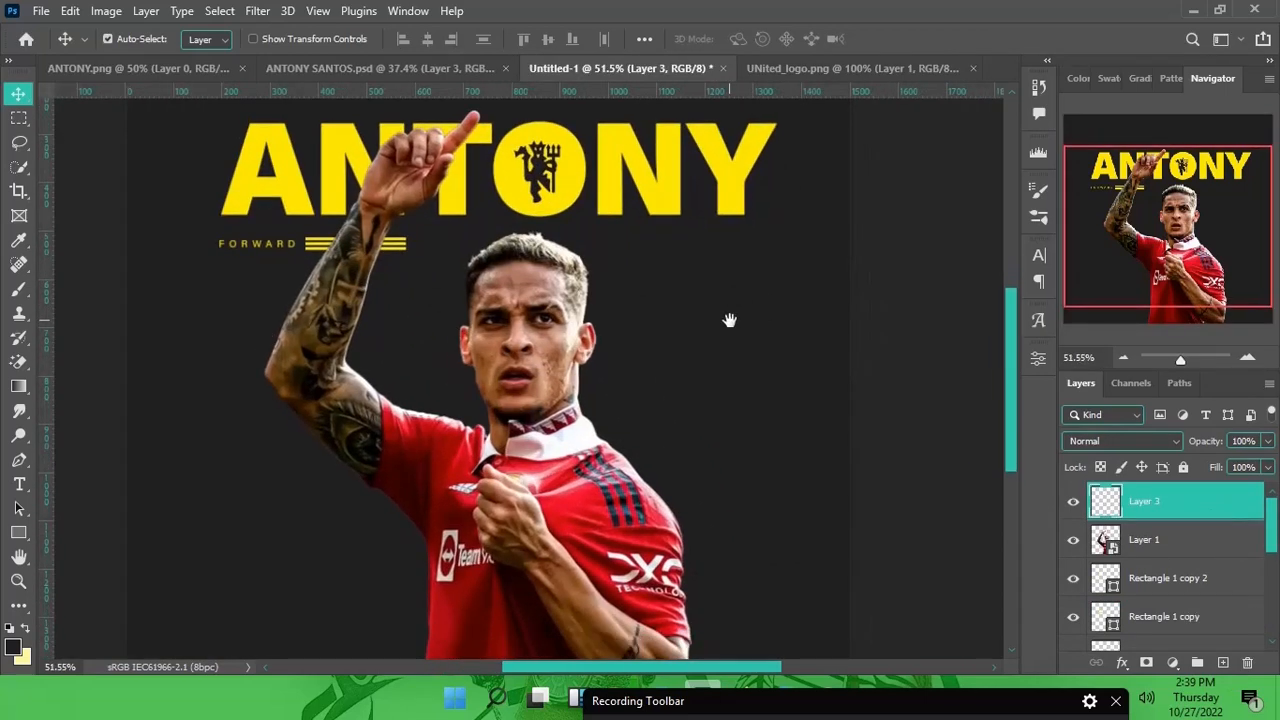
# Draw a circle about 107 px in diameter to the right of the player and set its fill to none
pyautogui.click(18, 532)
pyautogui.rightClick(14, 540)
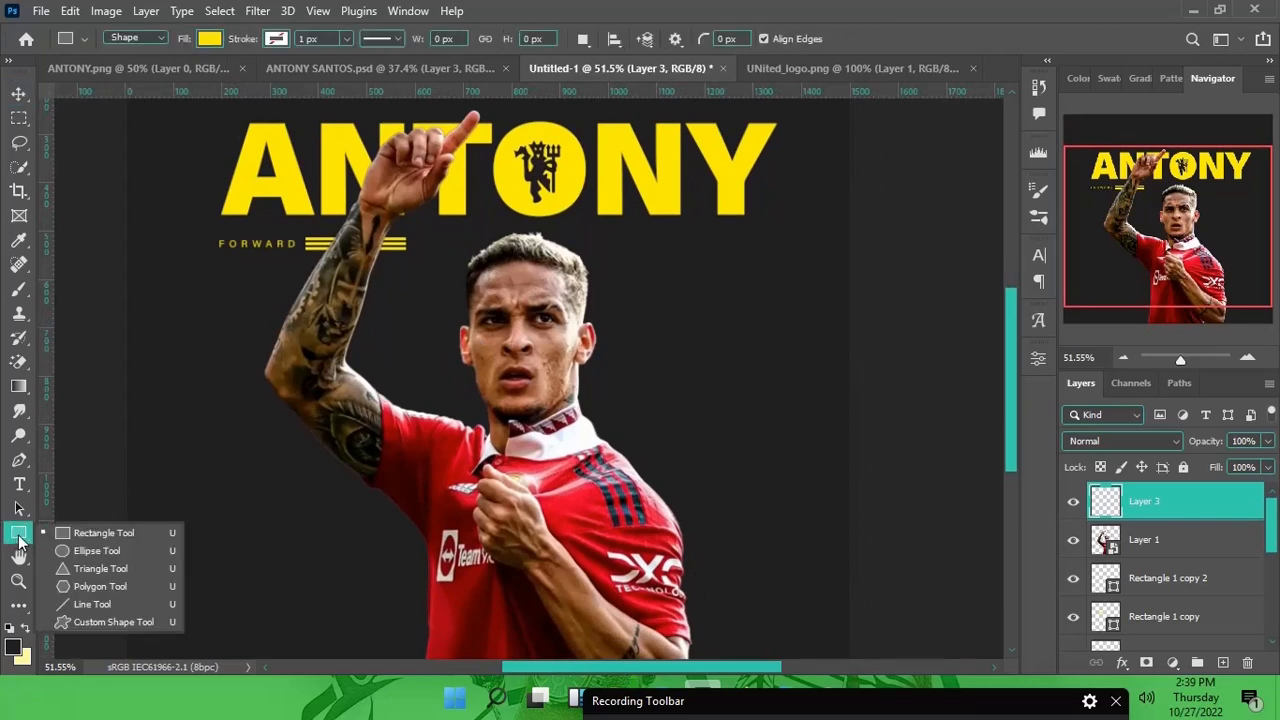
pyautogui.click(81, 548)
pyautogui.moveTo(742, 386); pyautogui.dragTo(796, 440)
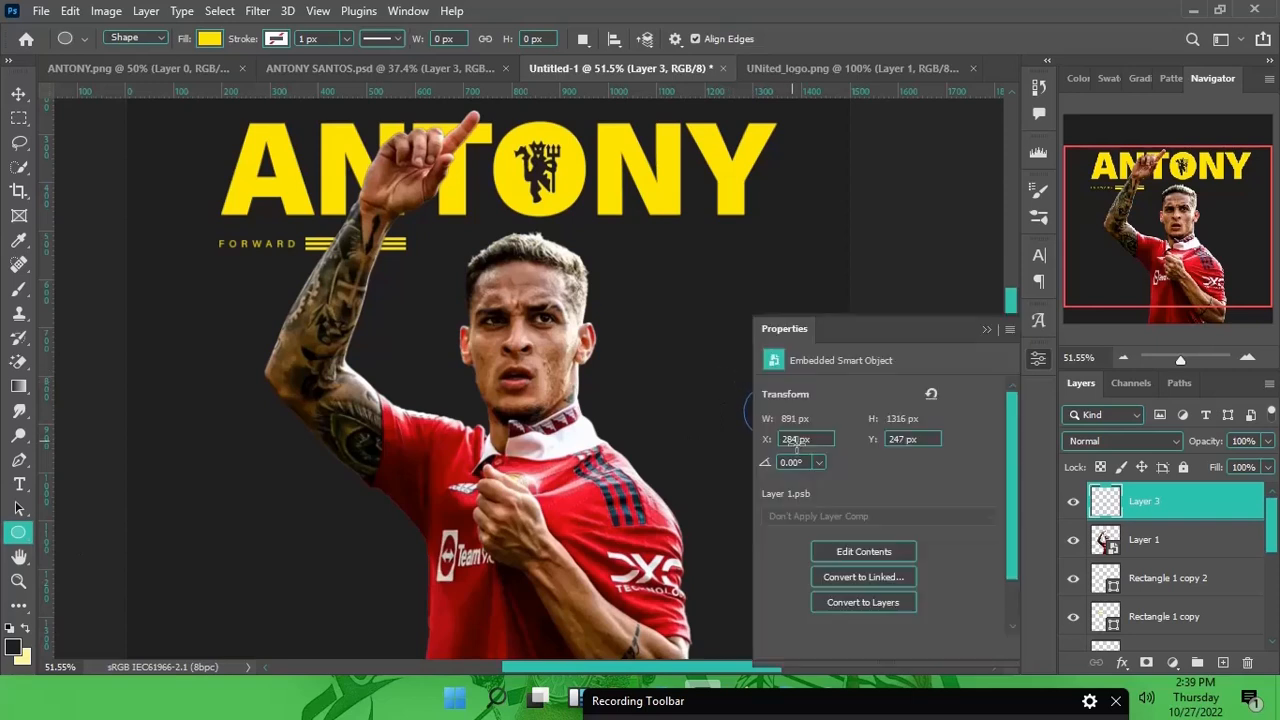
pyautogui.click(821, 526)
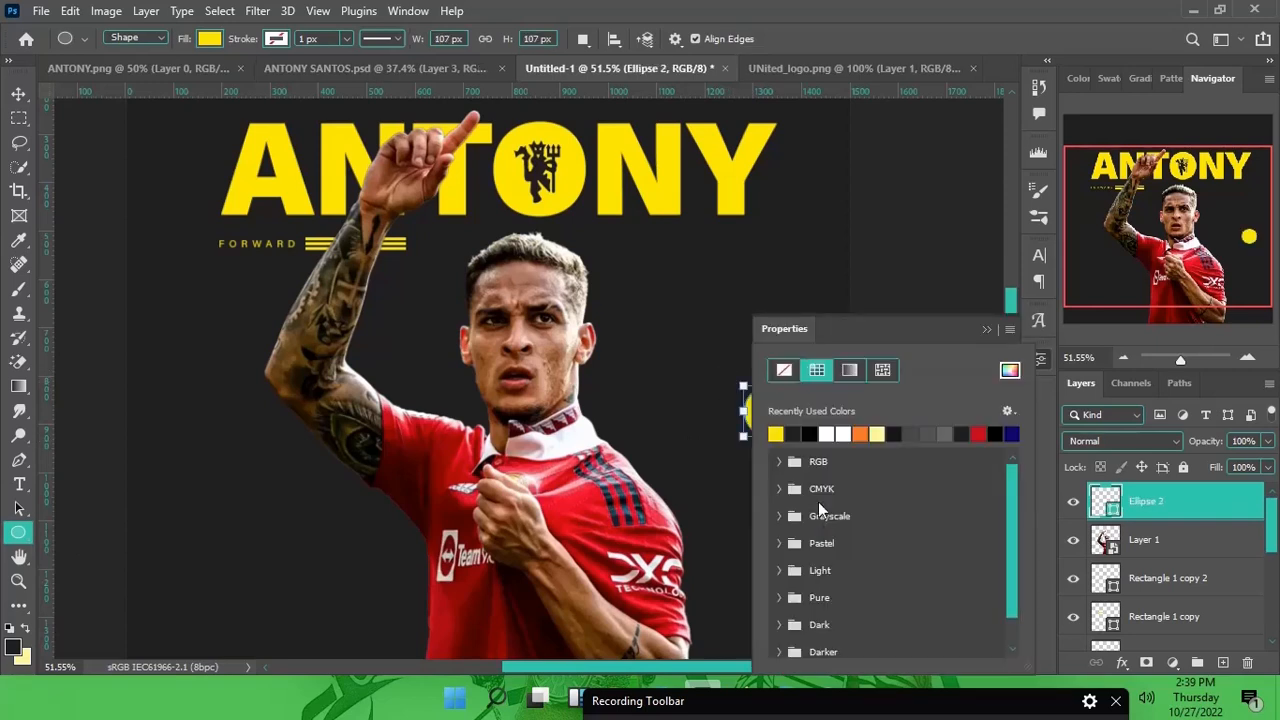
pyautogui.click(783, 371)
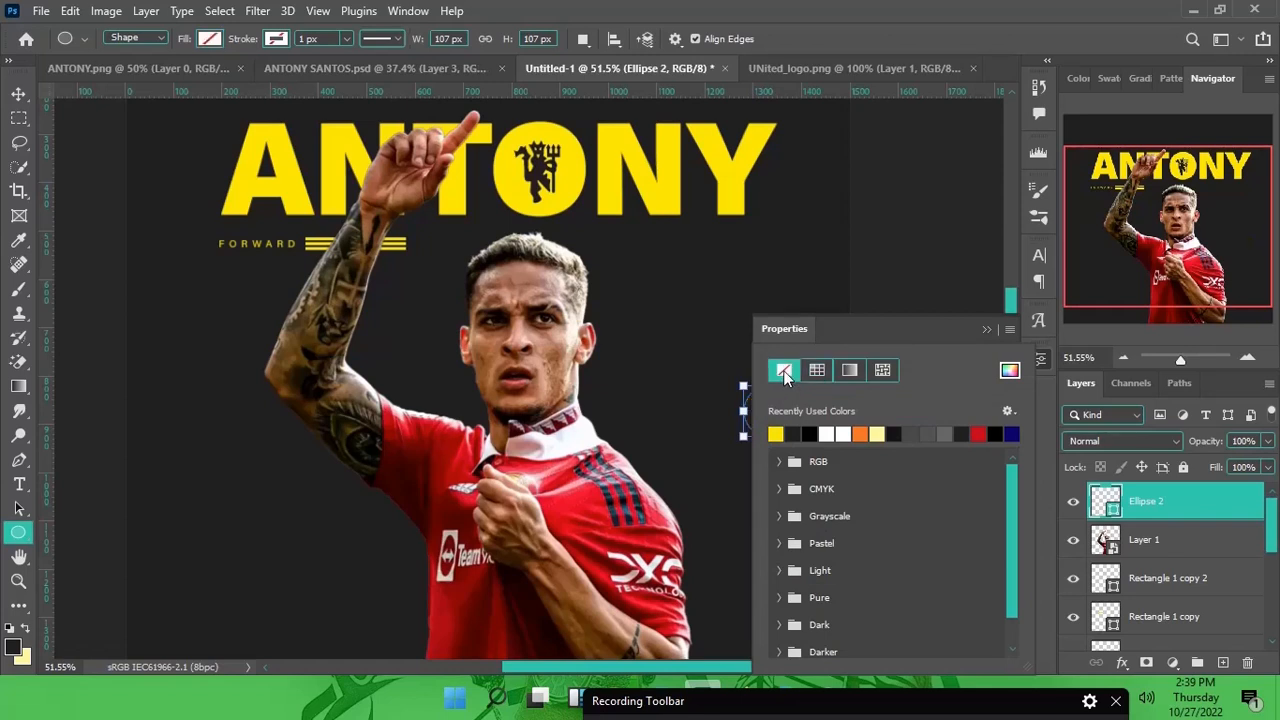
pyautogui.click(841, 343)
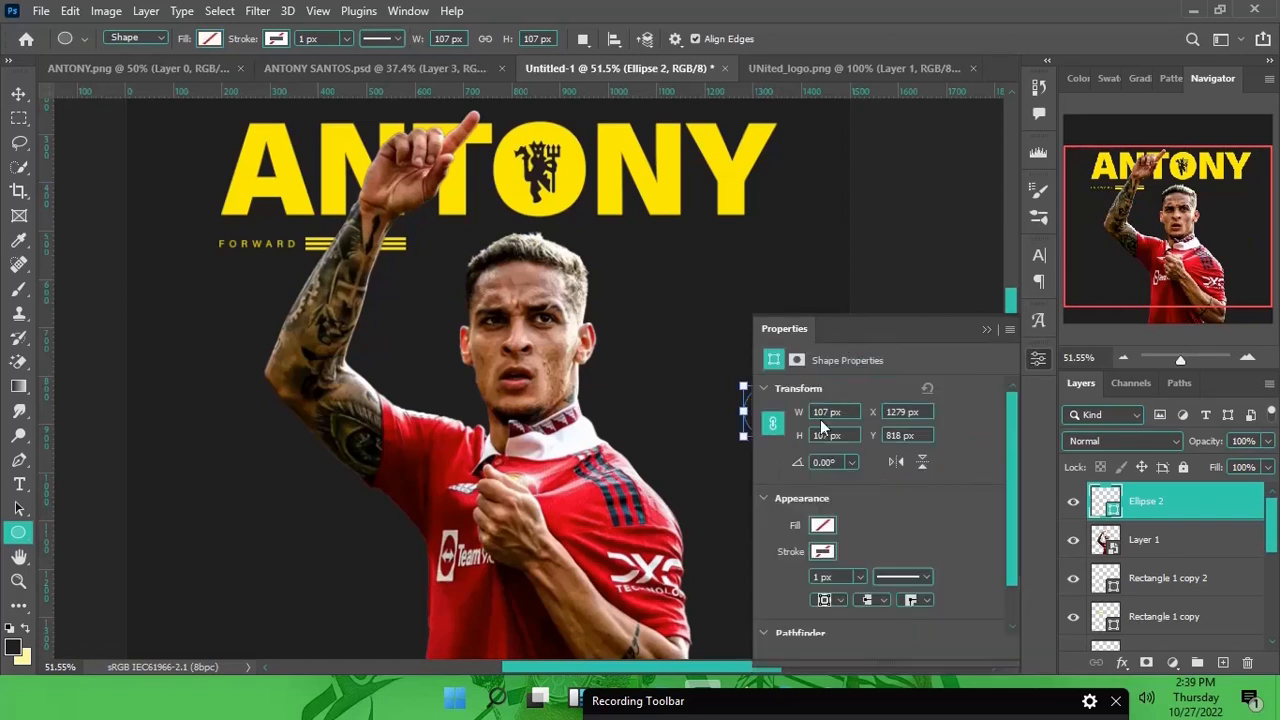
# Give the circle to the right of the player a white stroke of 3 px
pyautogui.click(818, 550)
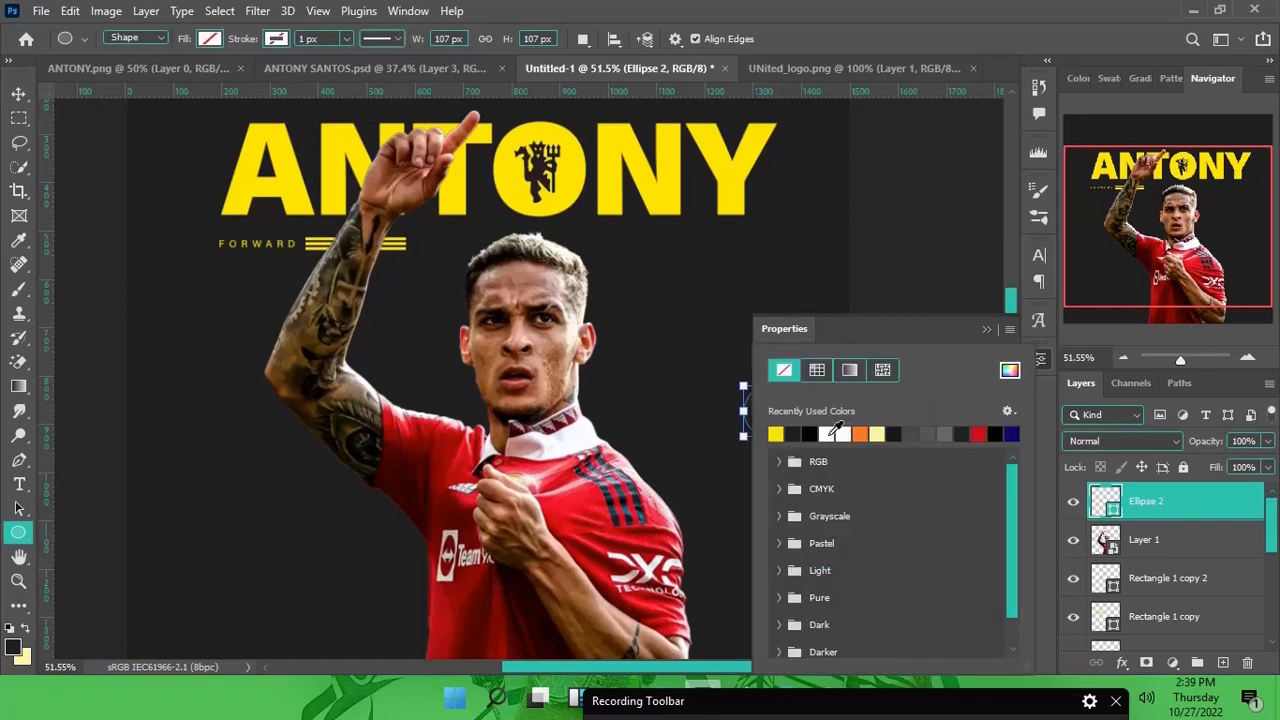
pyautogui.click(830, 340)
pyautogui.click(816, 577)
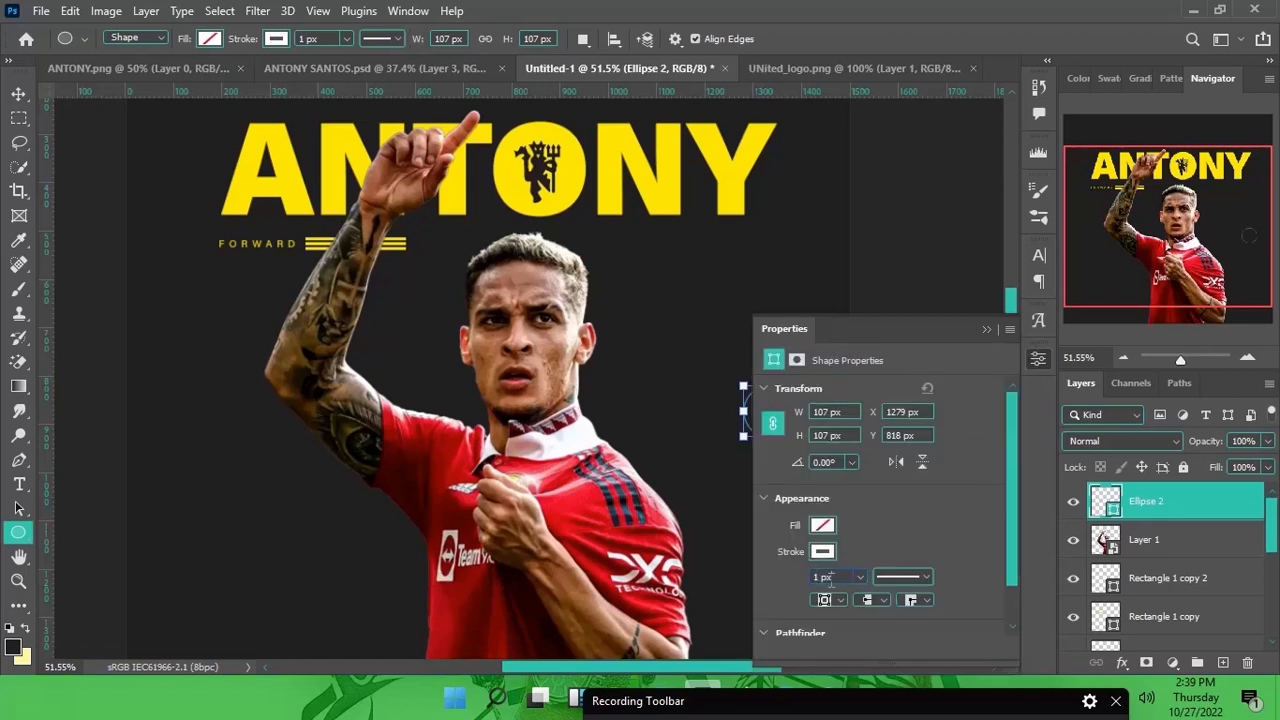
pyautogui.write('3')
pyautogui.press('Return')
pyautogui.click(16, 93)
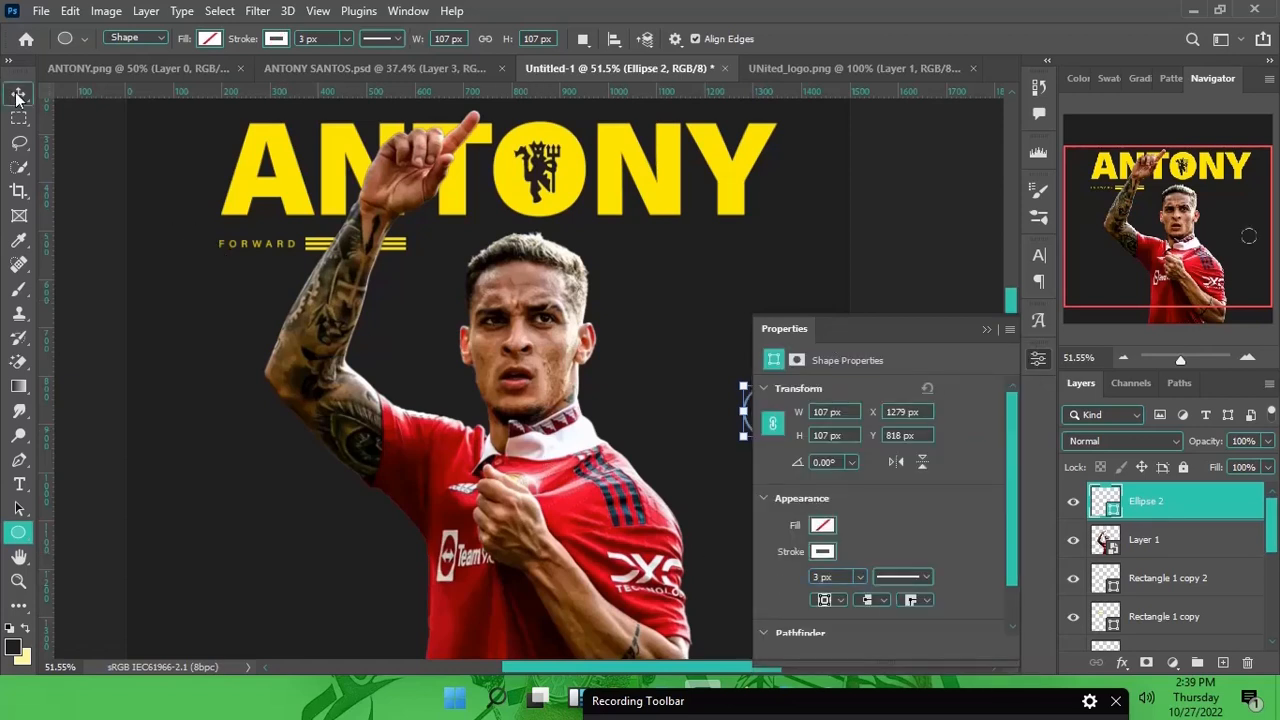
pyautogui.click(988, 333)
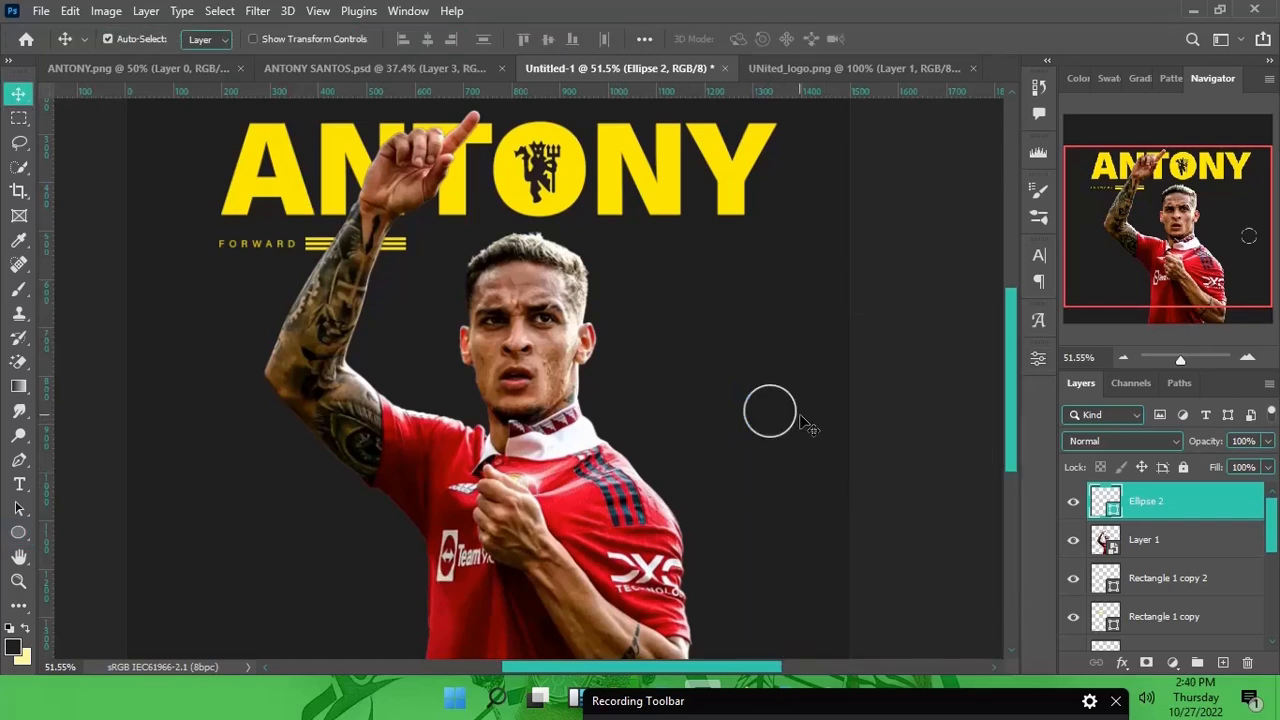
# Add a new layer and draw a thin vertical yellow rectangle, about 4 px wide and 189 px high, through the circle
pyautogui.hotkey('ctrl', 'shift', 'alt', 'n')
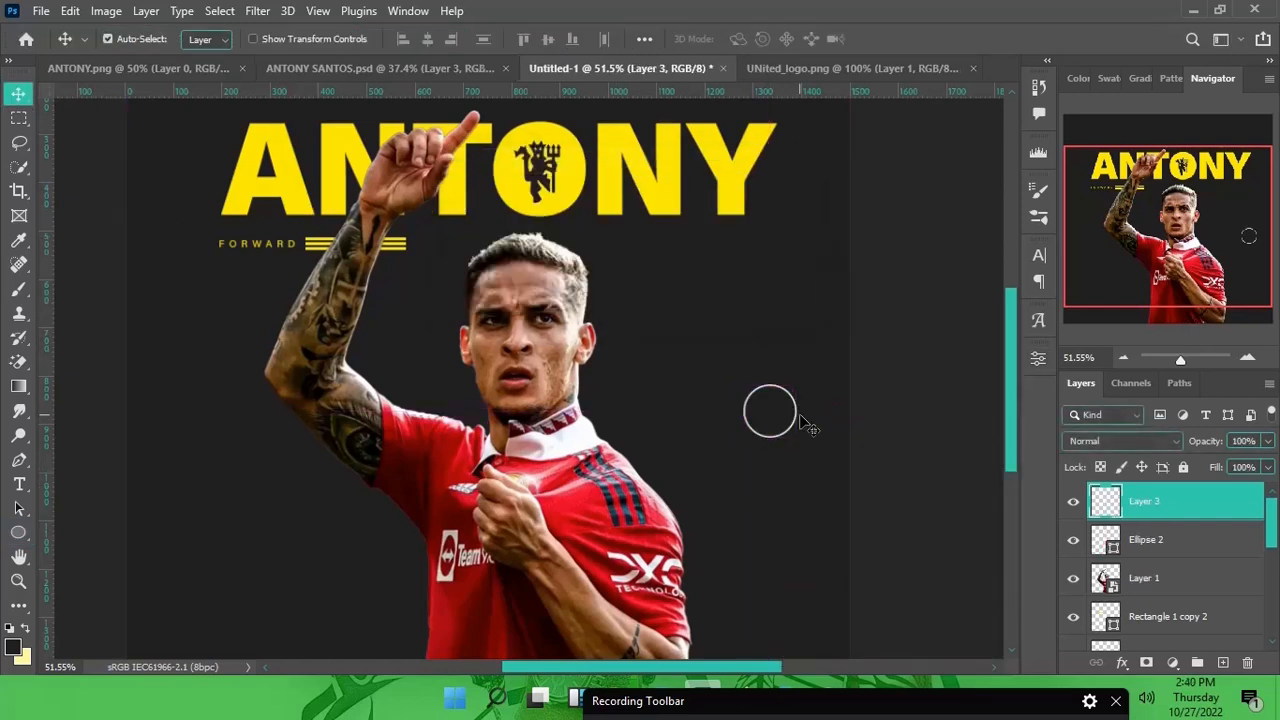
pyautogui.press('u')
pyautogui.rightClick(22, 538)
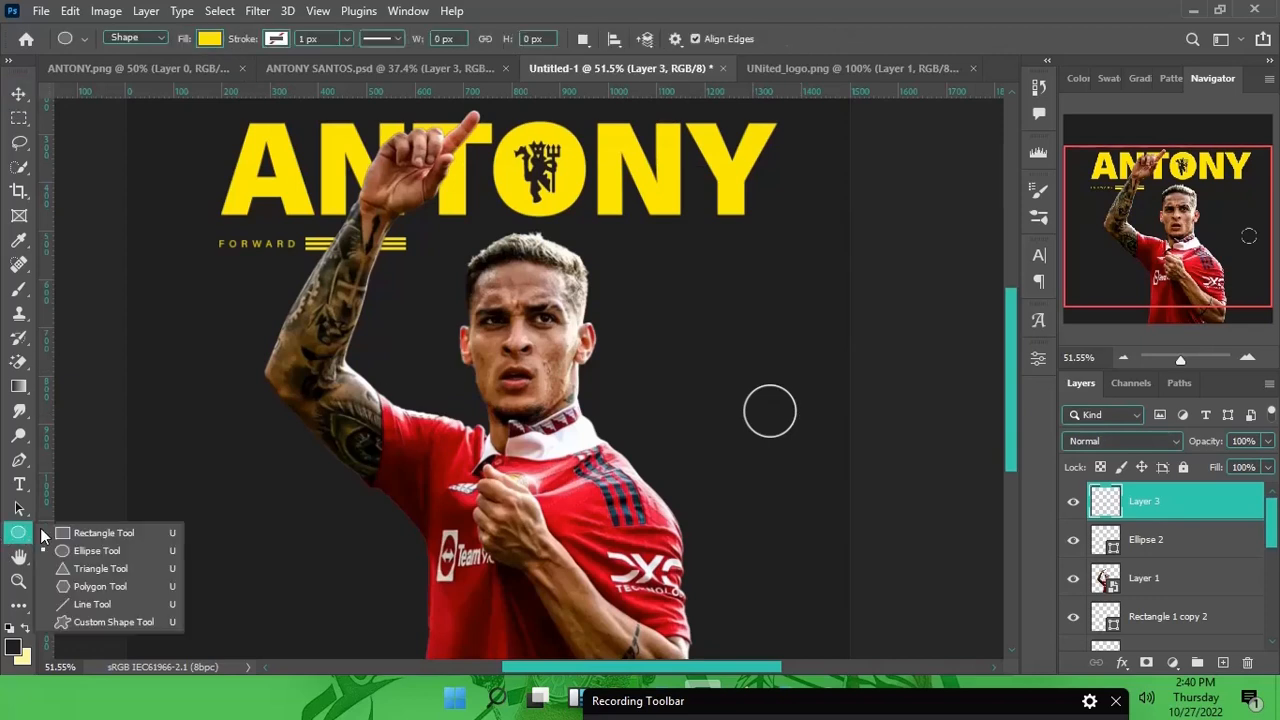
pyautogui.click(92, 538)
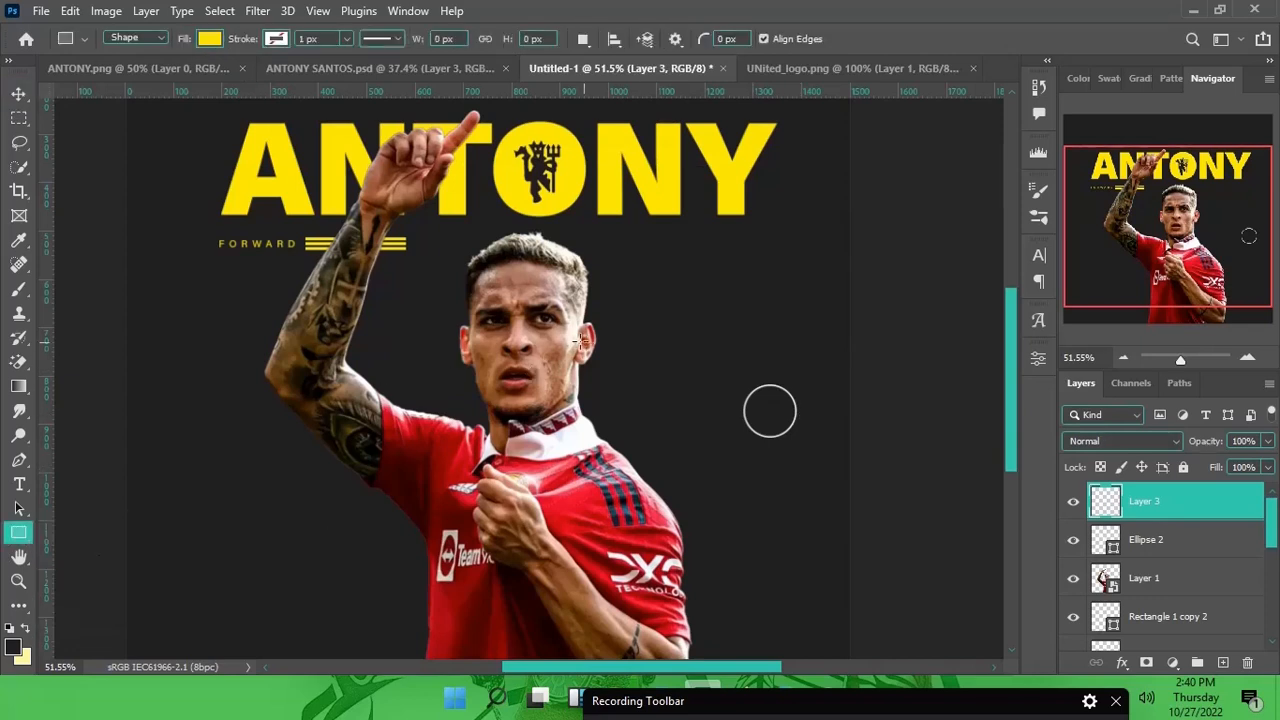
pyautogui.moveTo(767, 367); pyautogui.dragTo(767, 456)
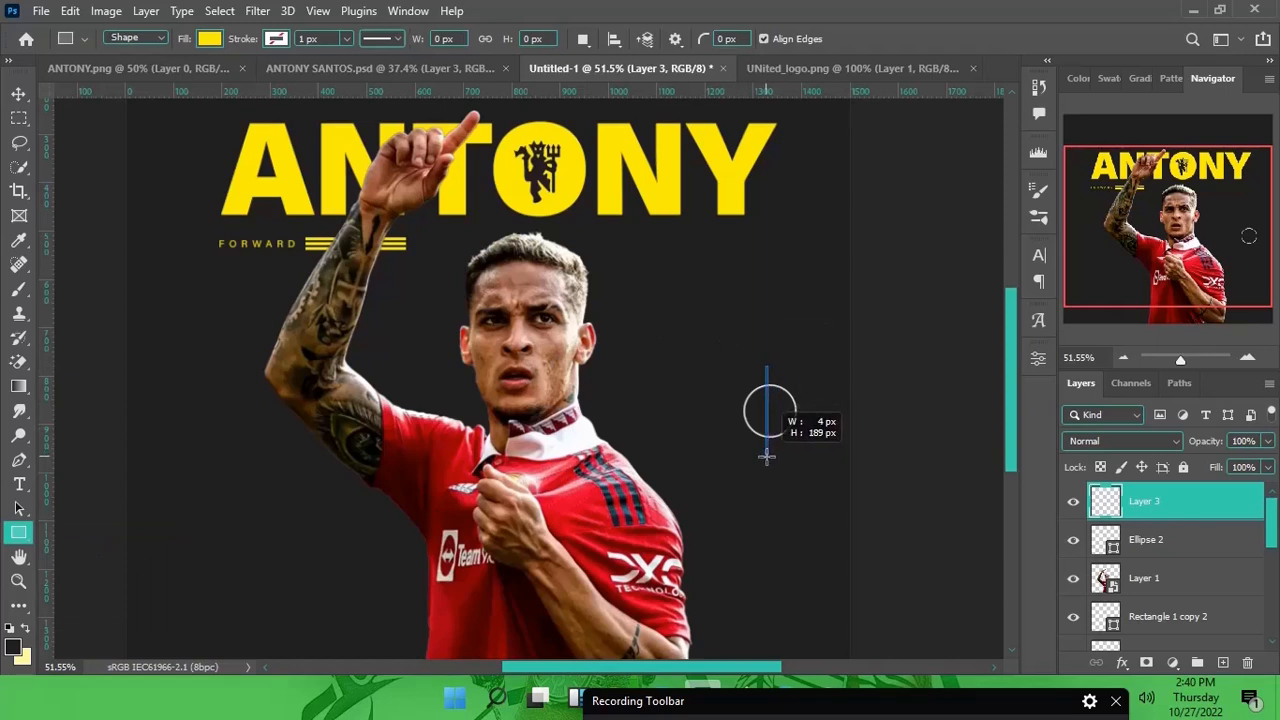
pyautogui.moveTo(767, 456); pyautogui.dragTo(767, 456)
pyautogui.click(18, 88)
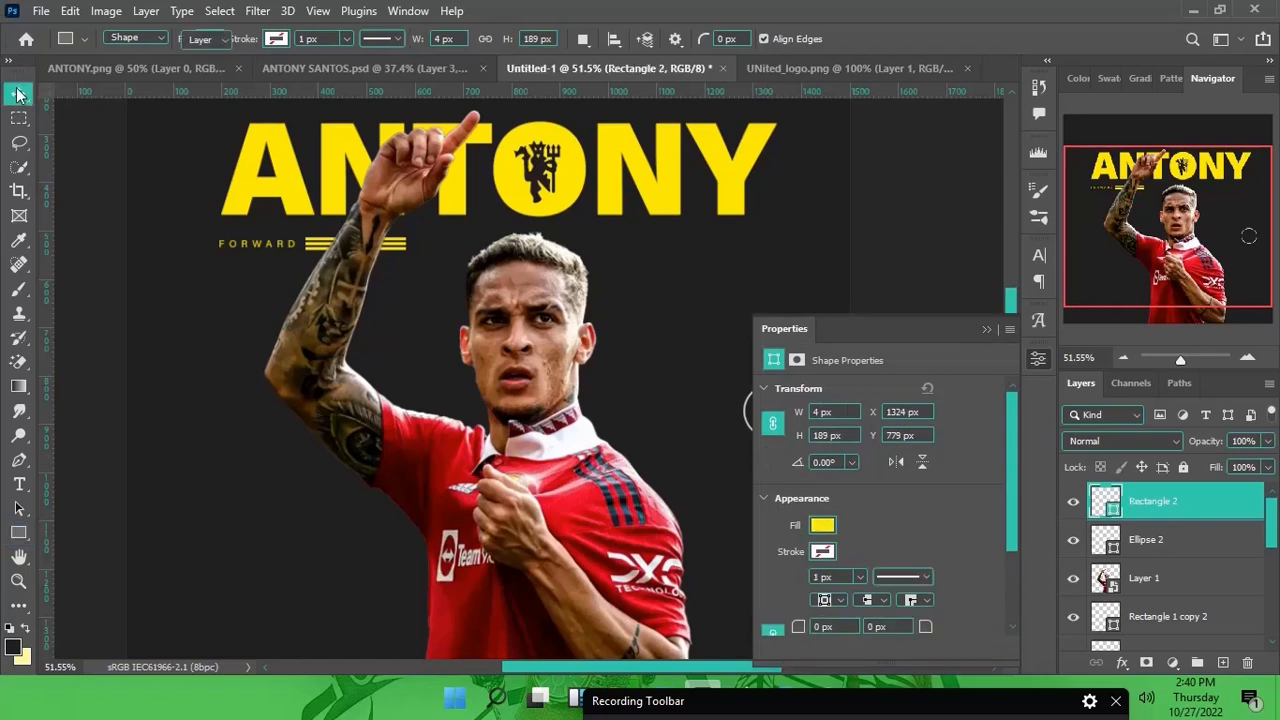
pyautogui.click(987, 329)
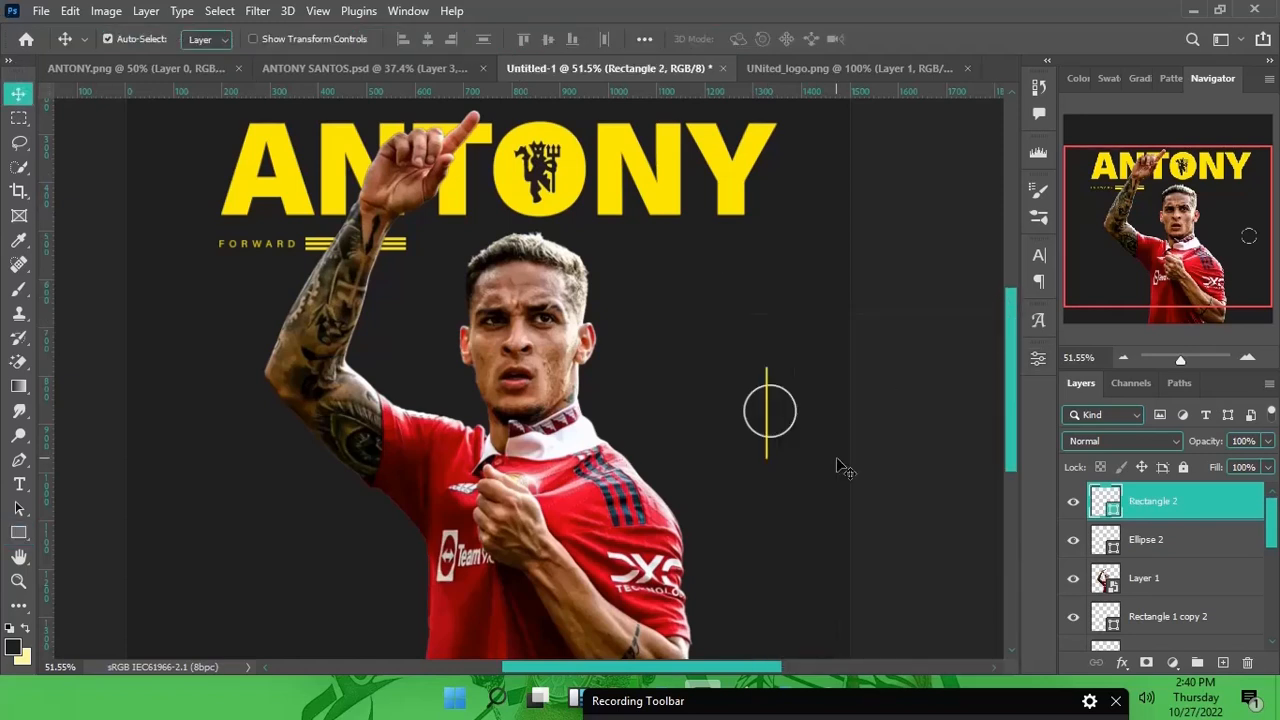
# Shift the thin vertical bar right onto the circle's centre and stretch its lower end to about 115% of its height
pyautogui.hotkey('shift', 'Right')
pyautogui.hotkey('ctrl', 't')
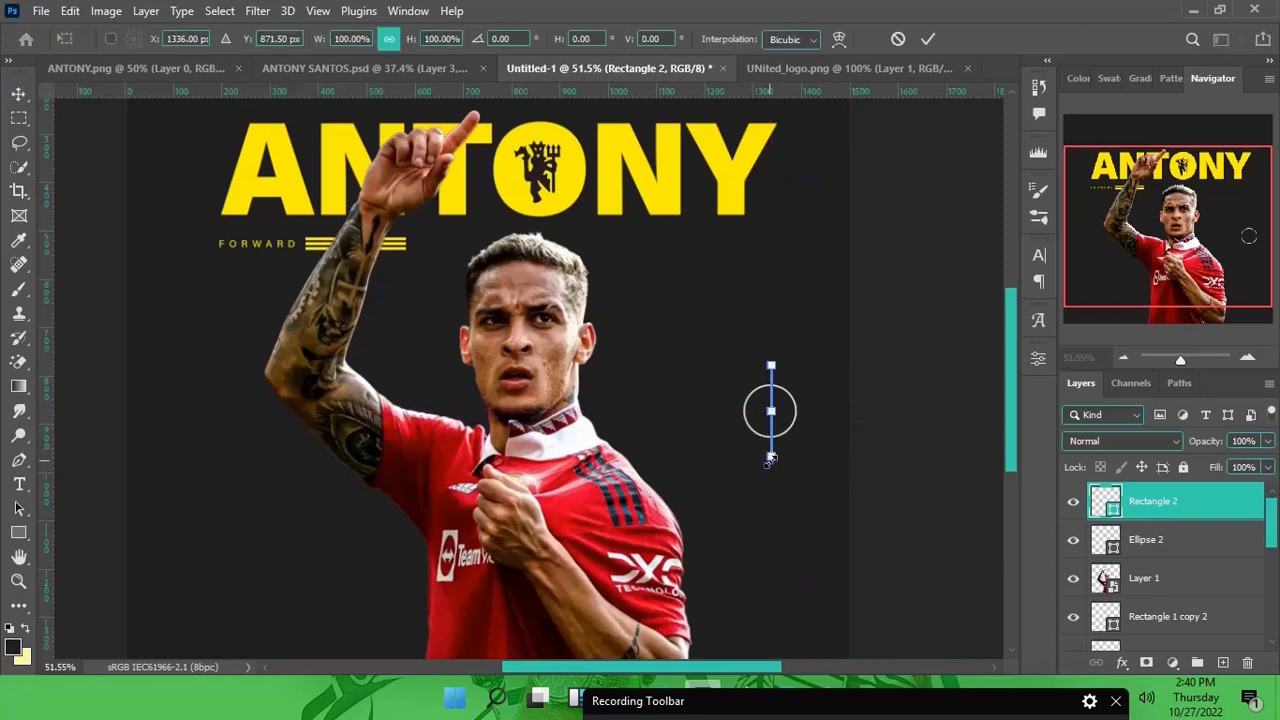
pyautogui.moveTo(771, 466); pyautogui.dragTo(769, 476)
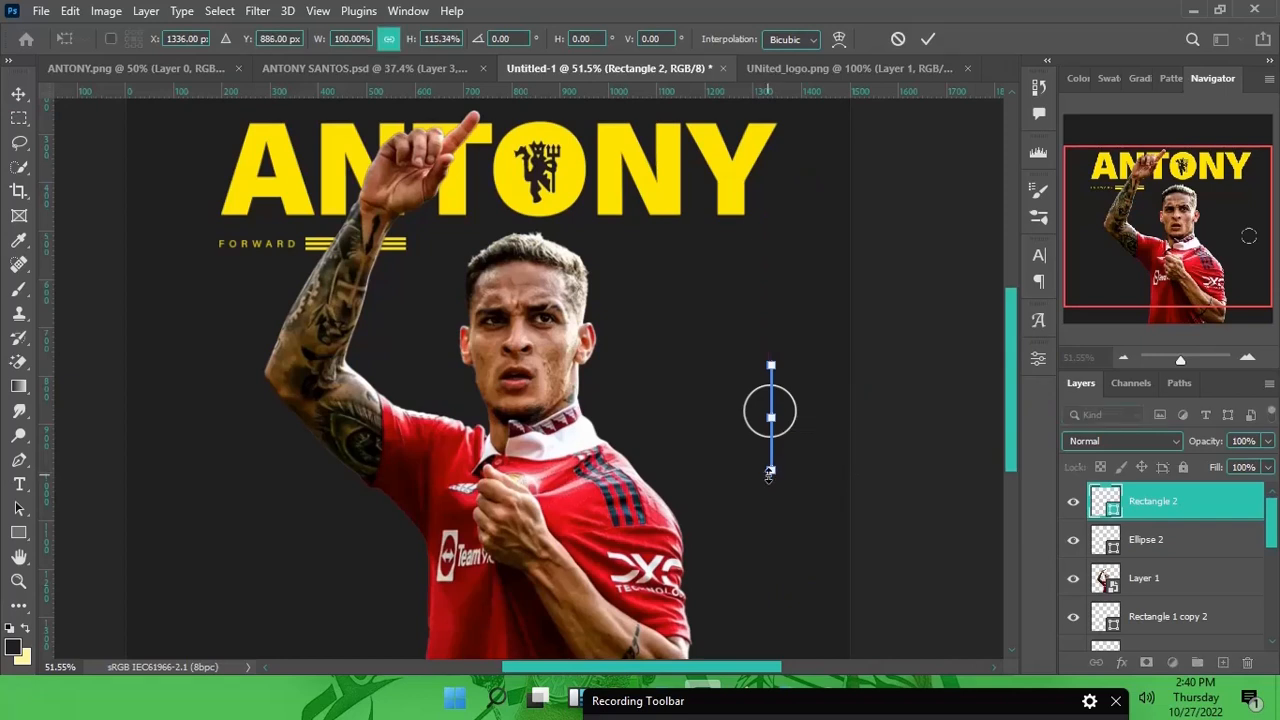
pyautogui.press('Return')
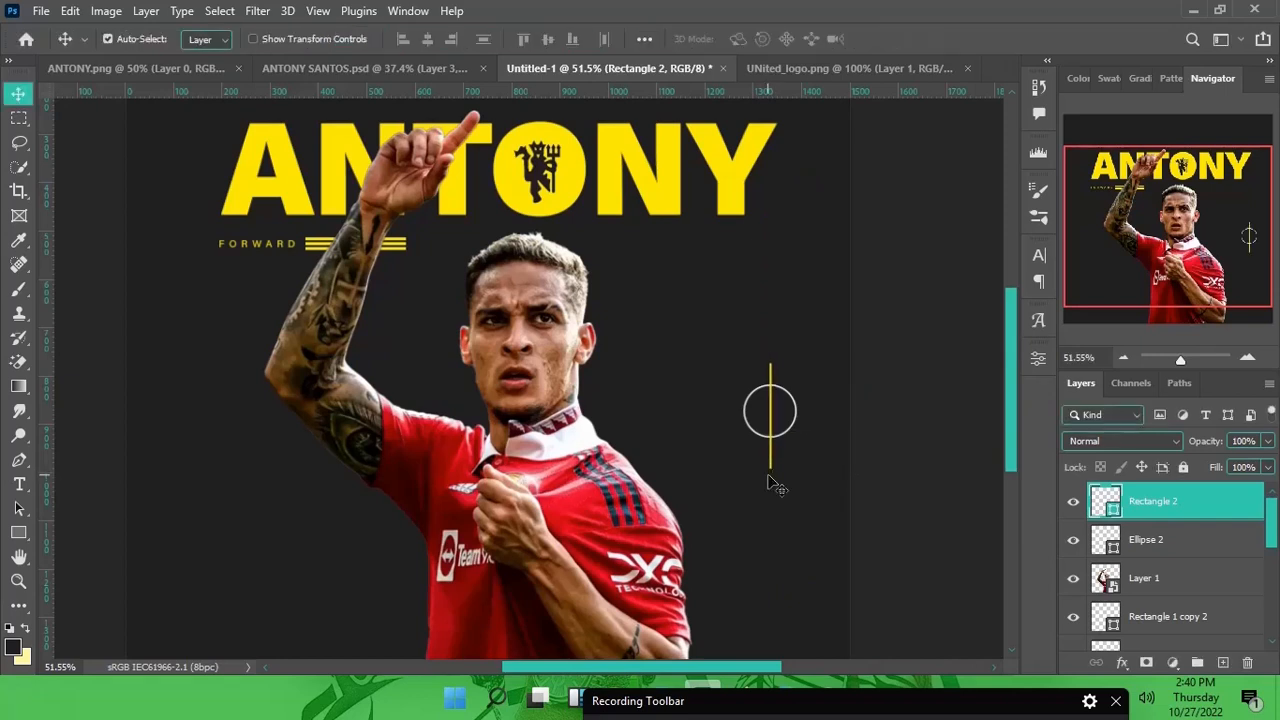
# Change the thin vertical bar's fill to white
pyautogui.click(1037, 362)
pyautogui.click(832, 531)
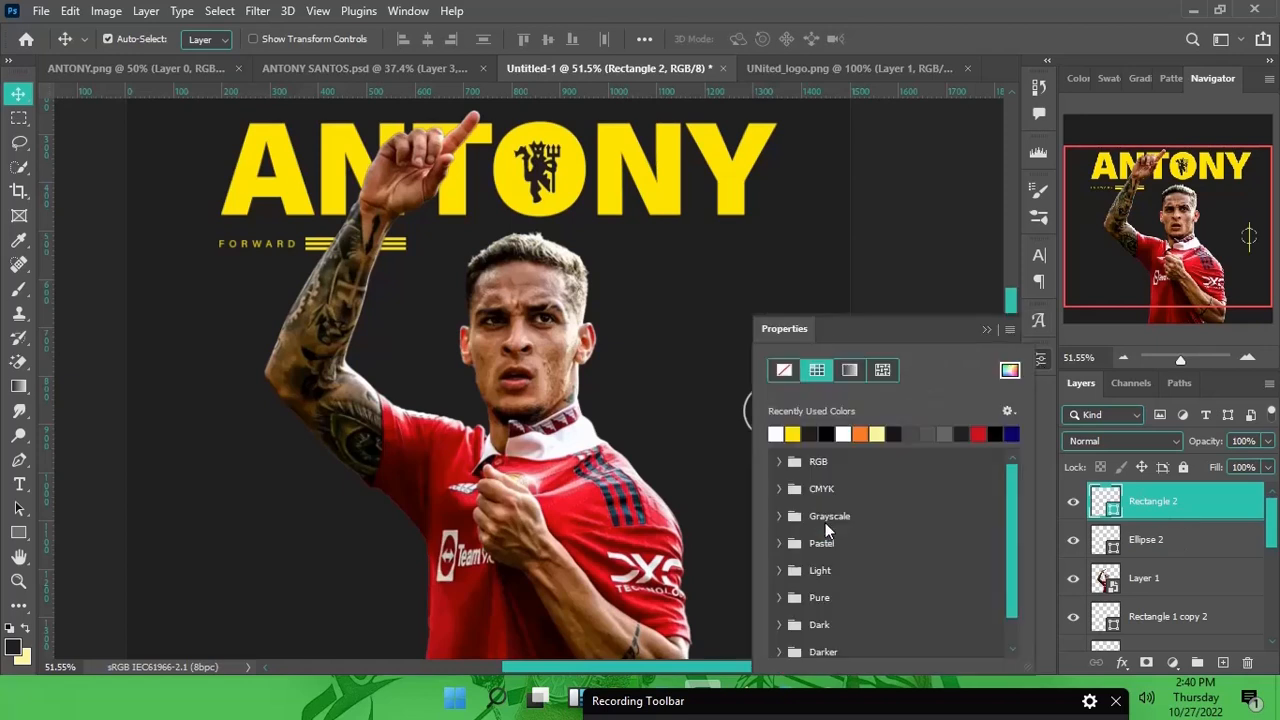
pyautogui.click(989, 329)
# Combine the Rectangle 2 and Ellipse 2 layers into one smart object
pyautogui.scroll(-3, 532, 340)
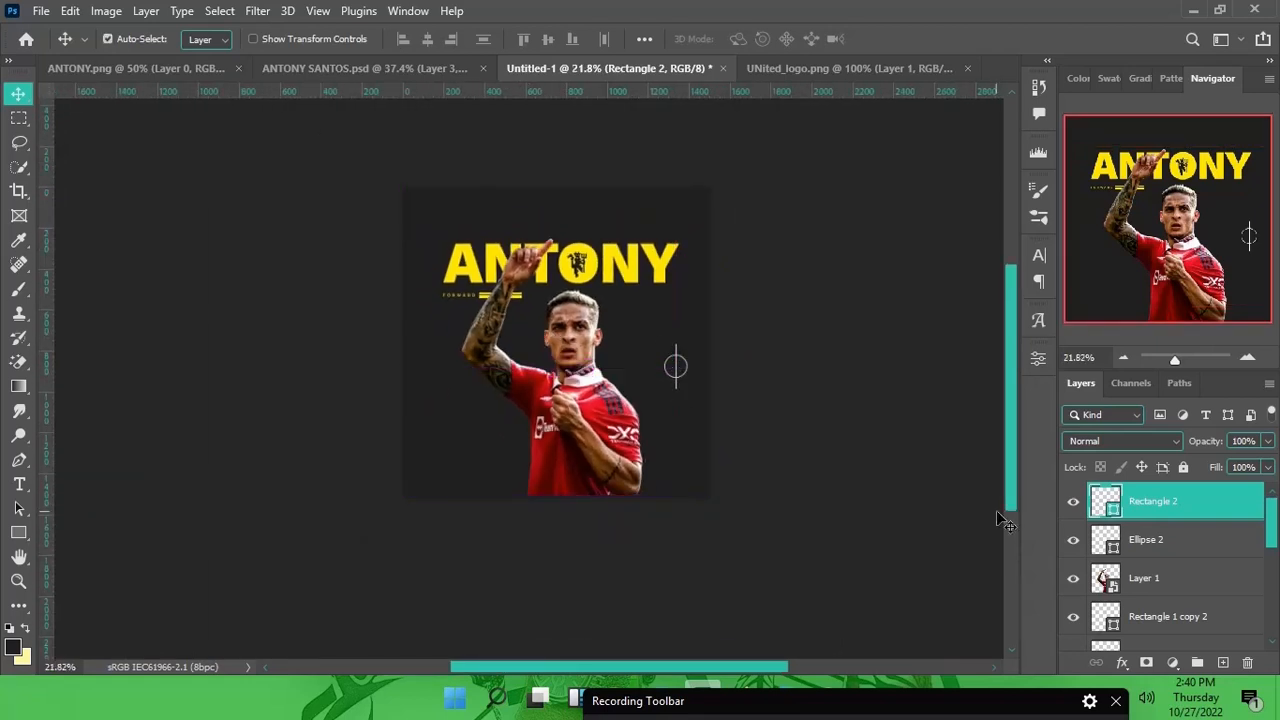
pyautogui.keyDown('ctrl'); pyautogui.click(1196, 541); pyautogui.keyUp('ctrl')
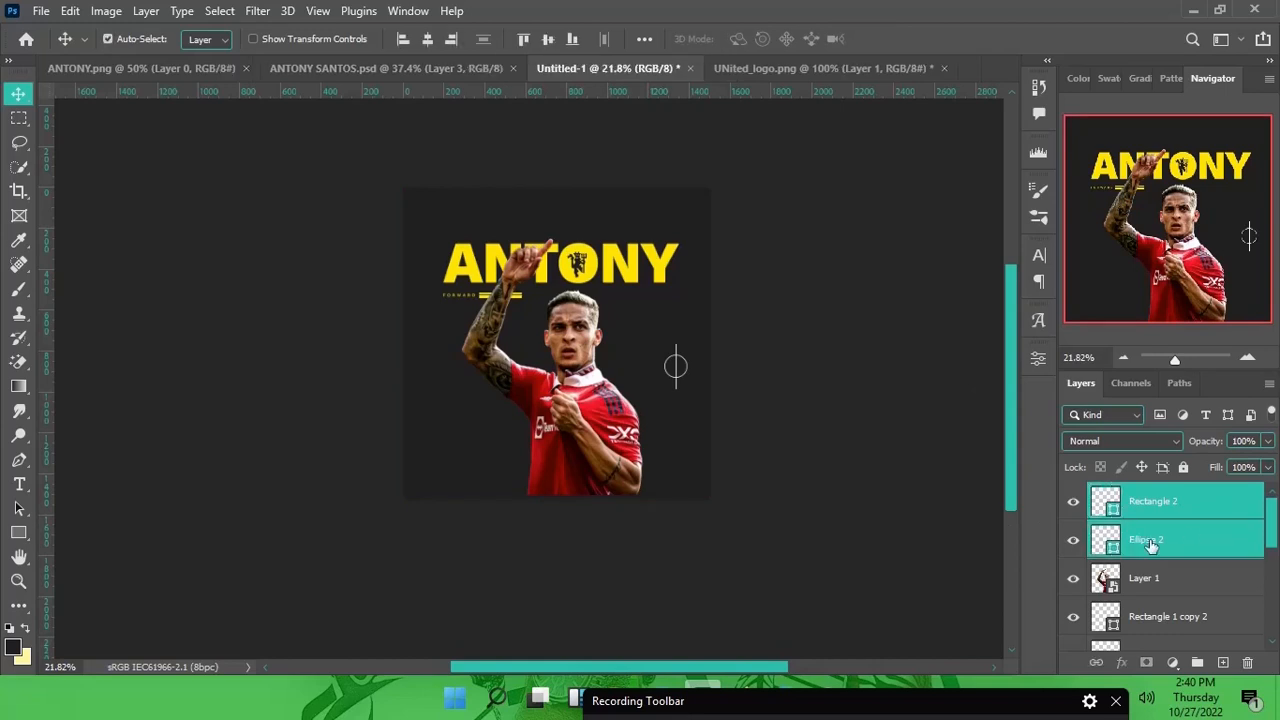
pyautogui.scroll(3, 650, 310)
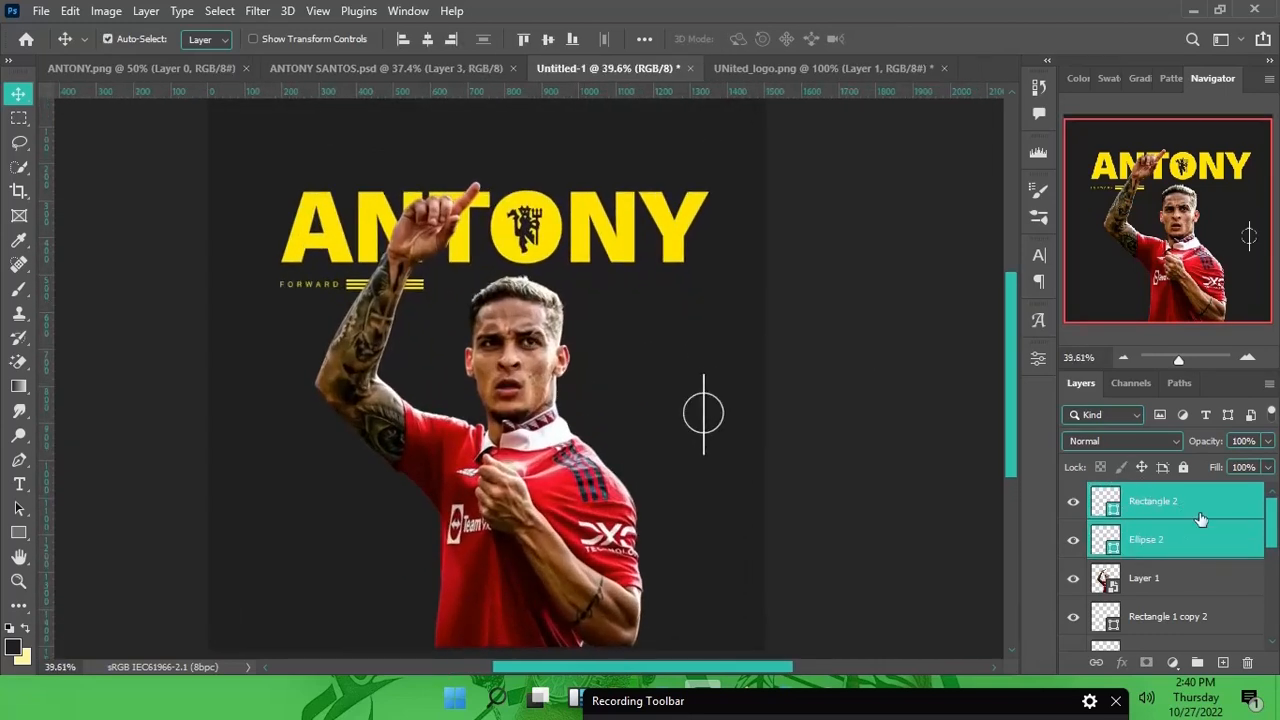
pyautogui.rightClick(1196, 545)
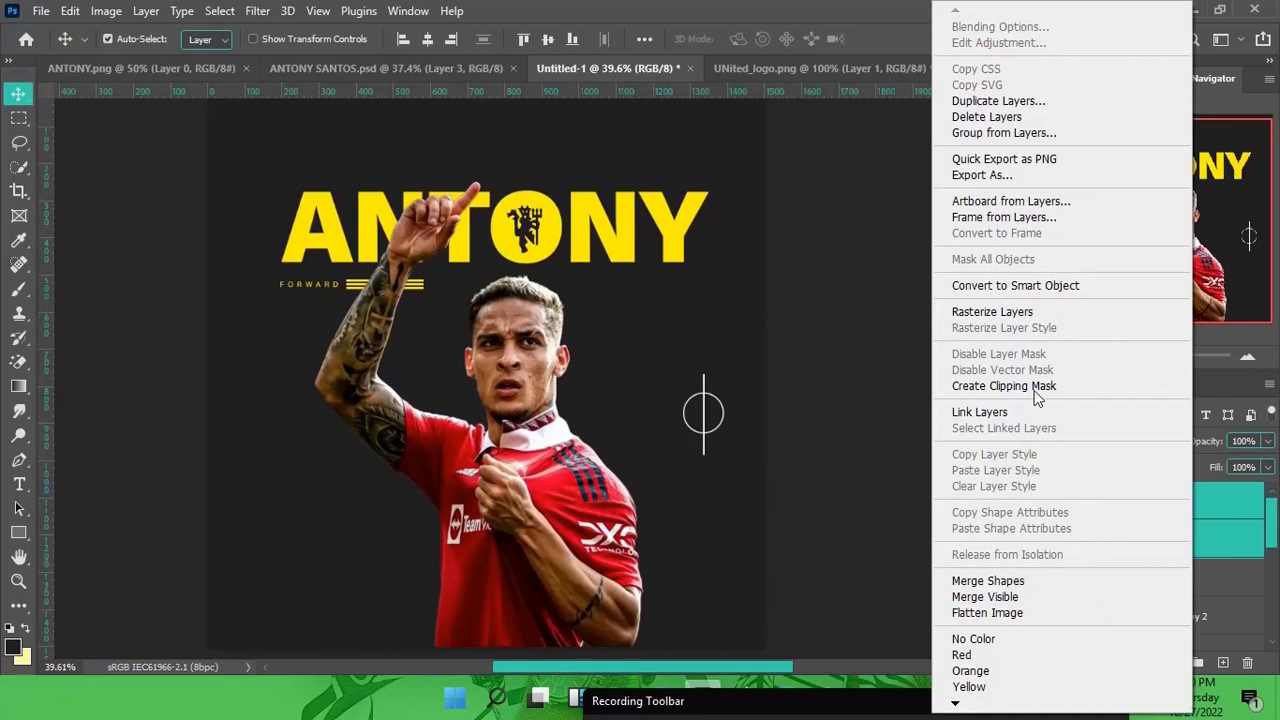
pyautogui.click(1012, 286)
# Scale the circle-and-line symbol down to about 61% of its original size
pyautogui.hotkey('ctrl', 't')
pyautogui.moveTo(737, 469); pyautogui.dragTo(703, 444)
pyautogui.press('Return')
pyautogui.hotkey('ctrl', '0')
pyautogui.hotkey('ctrl', '-')
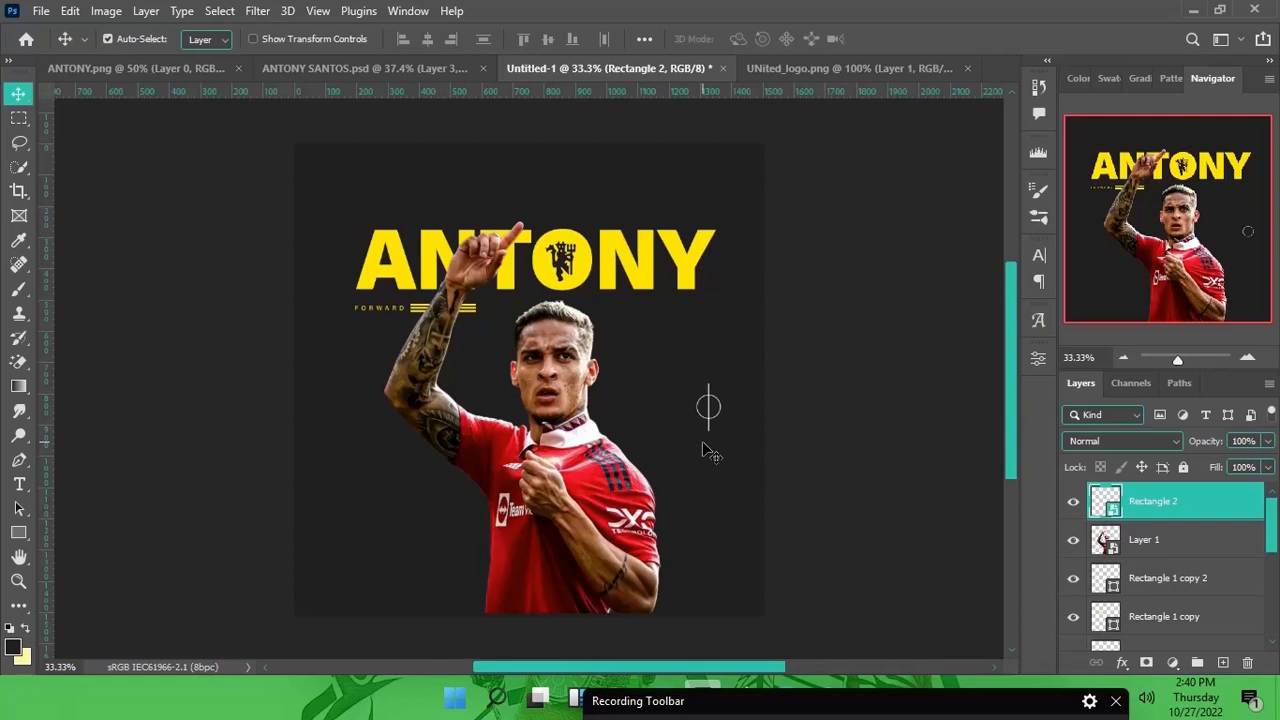
pyautogui.press('ctrl')
pyautogui.hotkey('ctrl', 't')
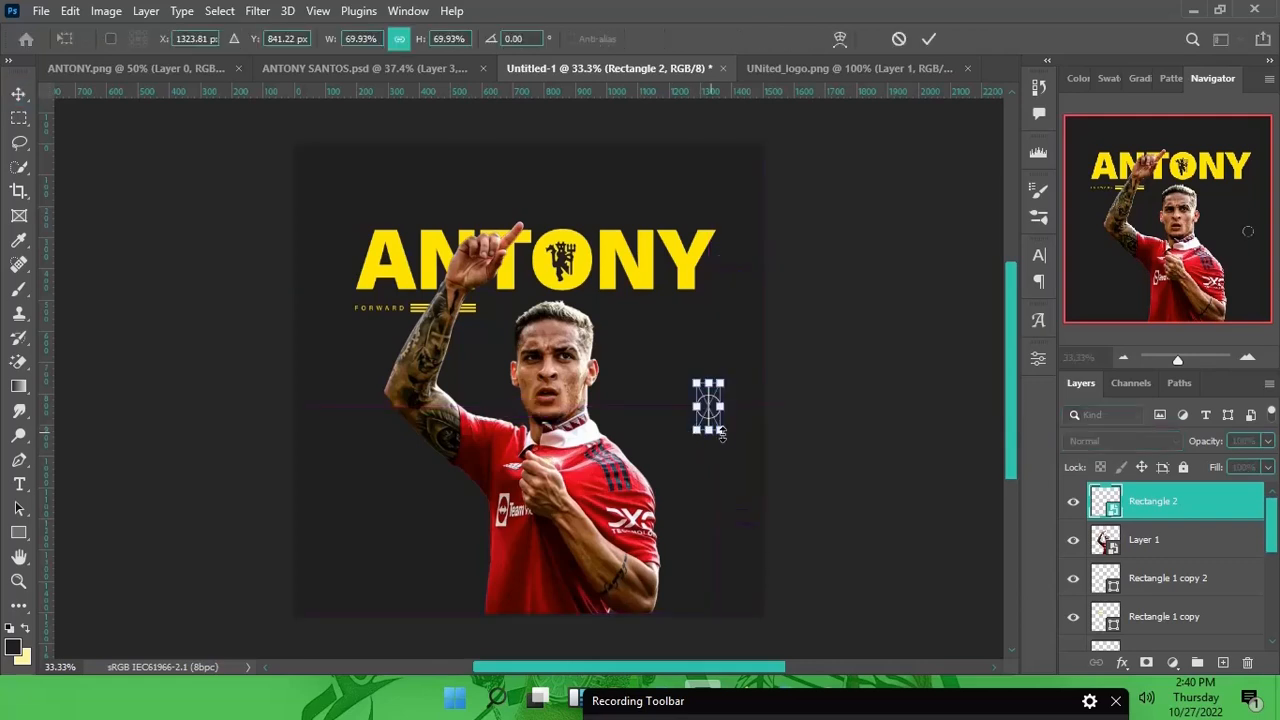
pyautogui.moveTo(721, 433); pyautogui.dragTo(717, 426)
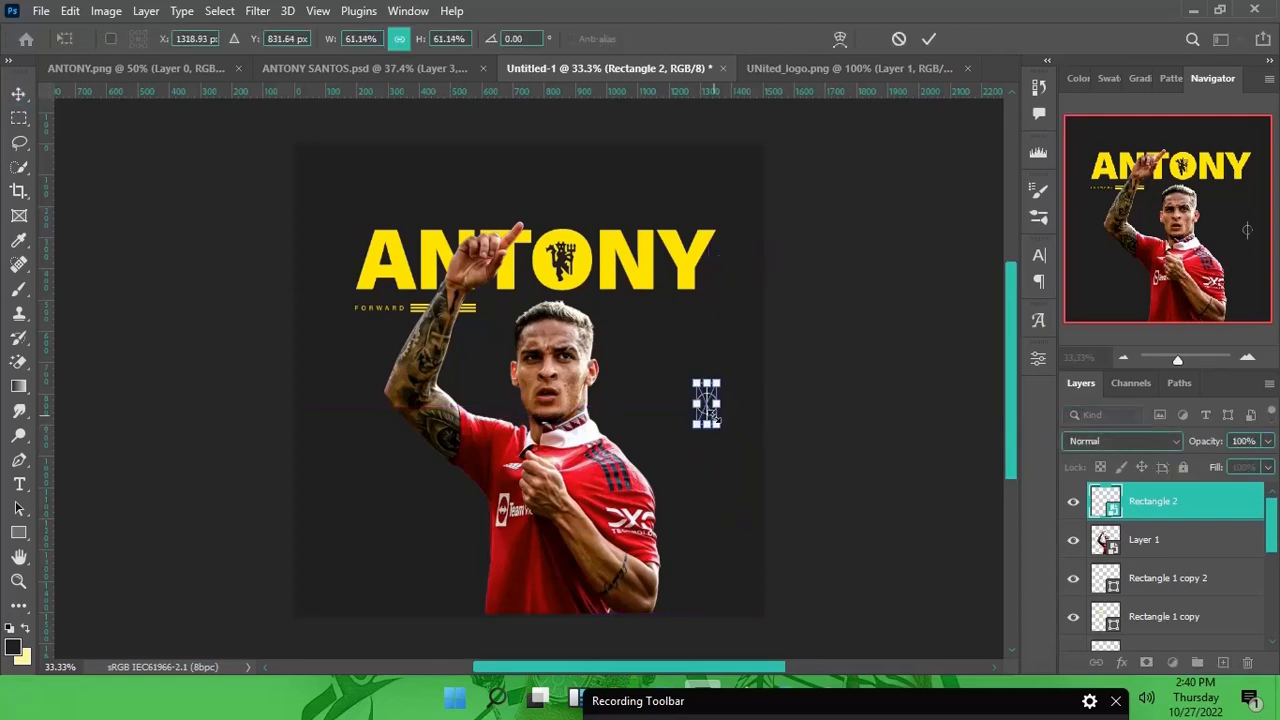
pyautogui.press('Return')
# Nudge the circle-and-line symbol right and place a copy of it at the same height near the poster's left edge
pyautogui.press('Right')
pyautogui.press('Right')
pyautogui.press('Right')
pyautogui.press('Right')
pyautogui.press('Right')
pyautogui.press('Right')
pyautogui.press('Right')
pyautogui.press('Right')
pyautogui.press('Right')
pyautogui.press('Right')
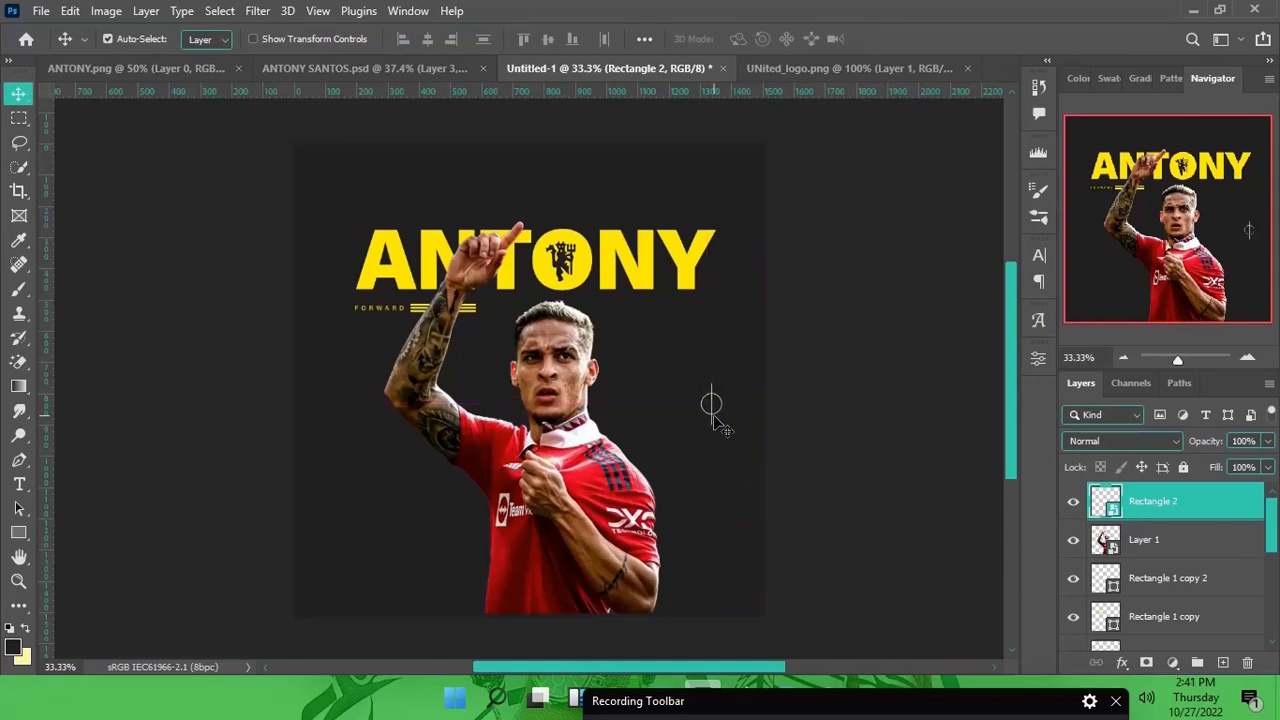
pyautogui.moveTo(713, 410); pyautogui.dragTo(340, 410)
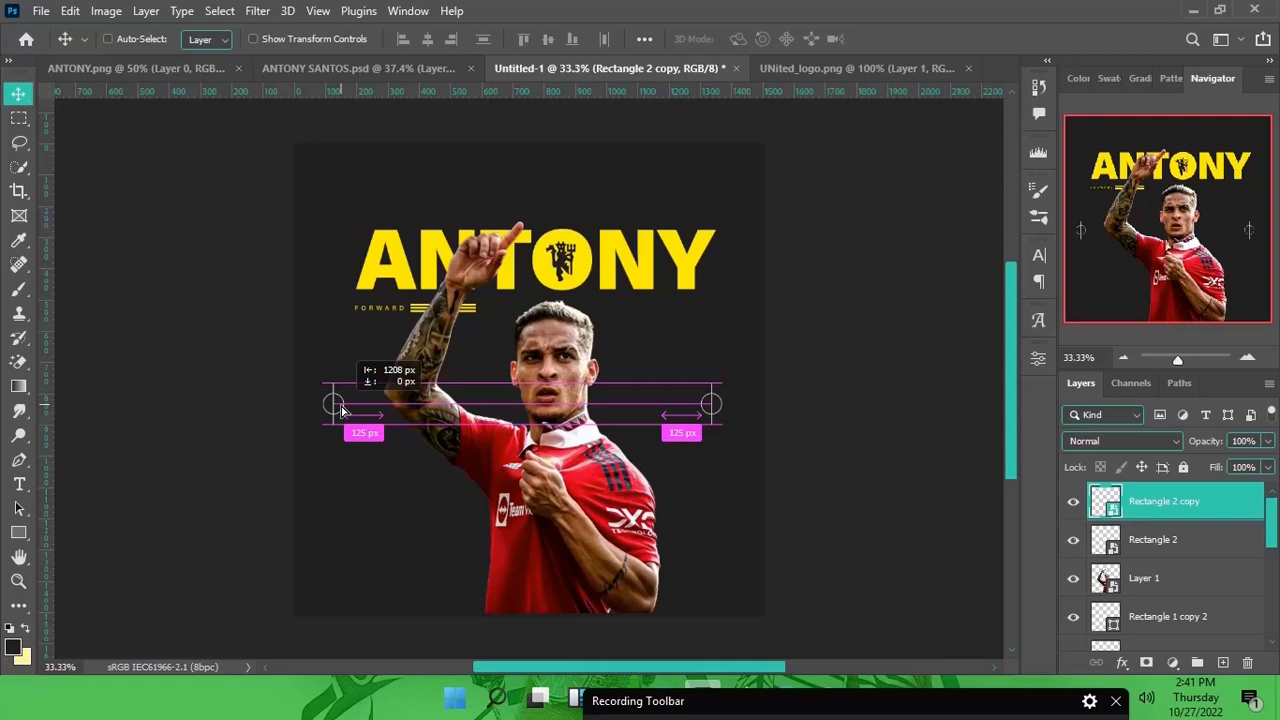
pyautogui.moveTo(340, 410); pyautogui.dragTo(341, 410)
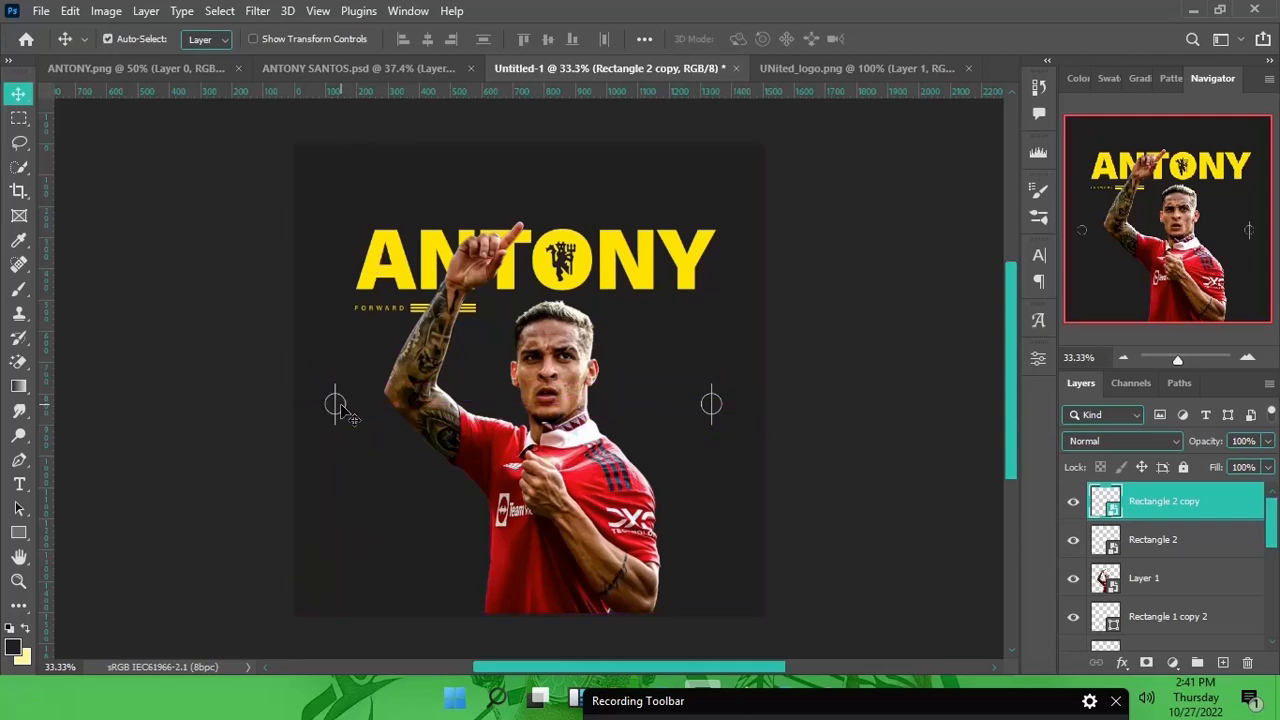
# On a new layer, draw a small yellow rectangle about 30 × 82 px on the poster's left edge below the circle symbol
pyautogui.hotkey('ctrl', 'shift', 'n')
pyautogui.press('Return')
pyautogui.scroll(5, 417, 463)
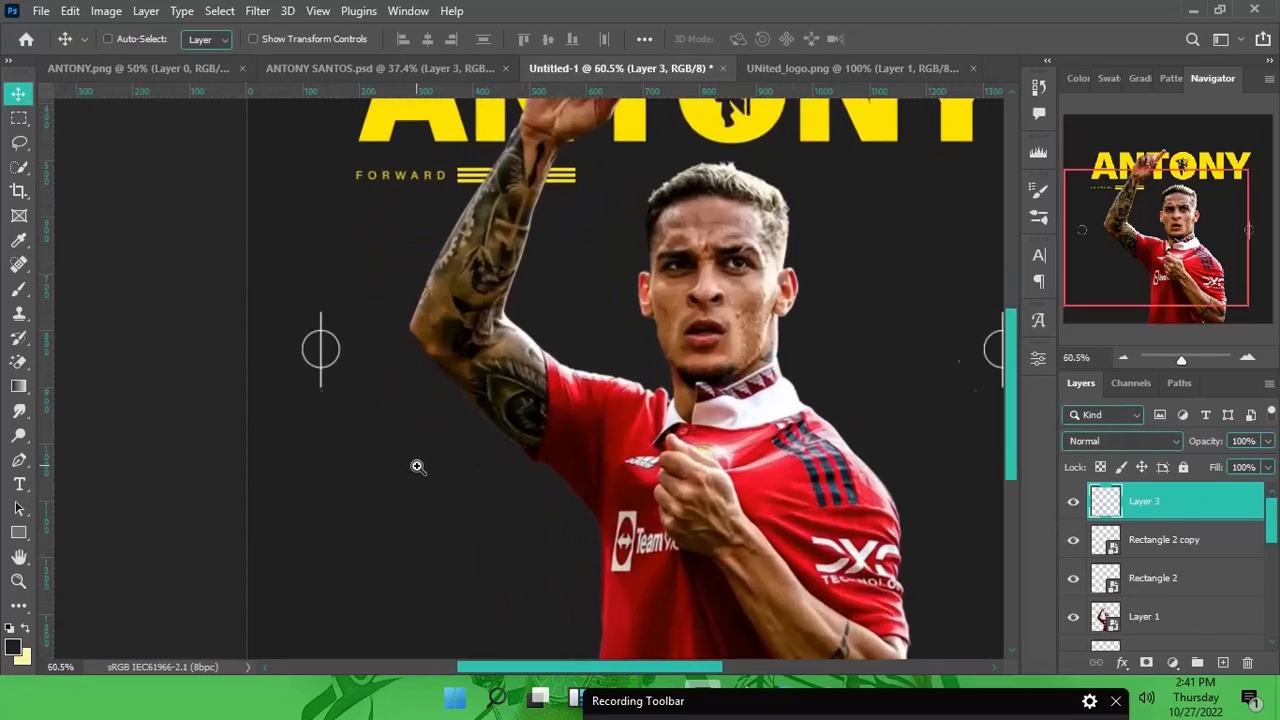
pyautogui.press('u')
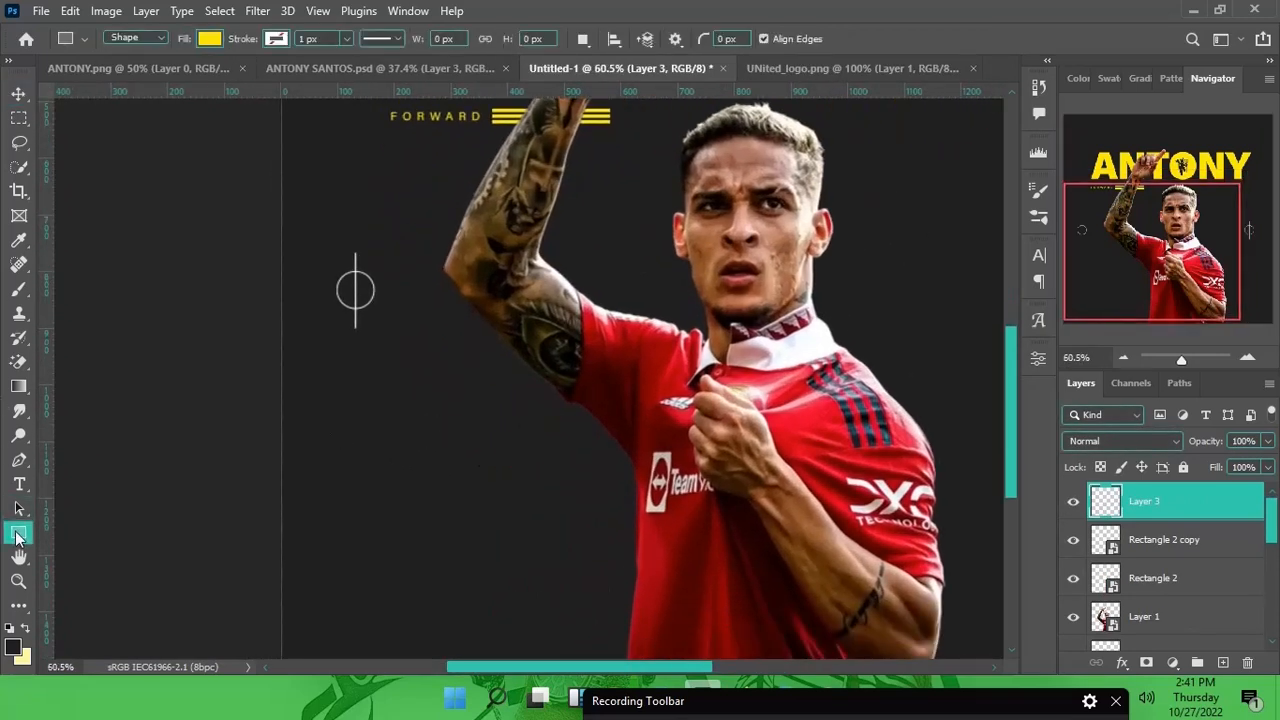
pyautogui.moveTo(276, 432); pyautogui.dragTo(294, 480)
pyautogui.click(18, 93)
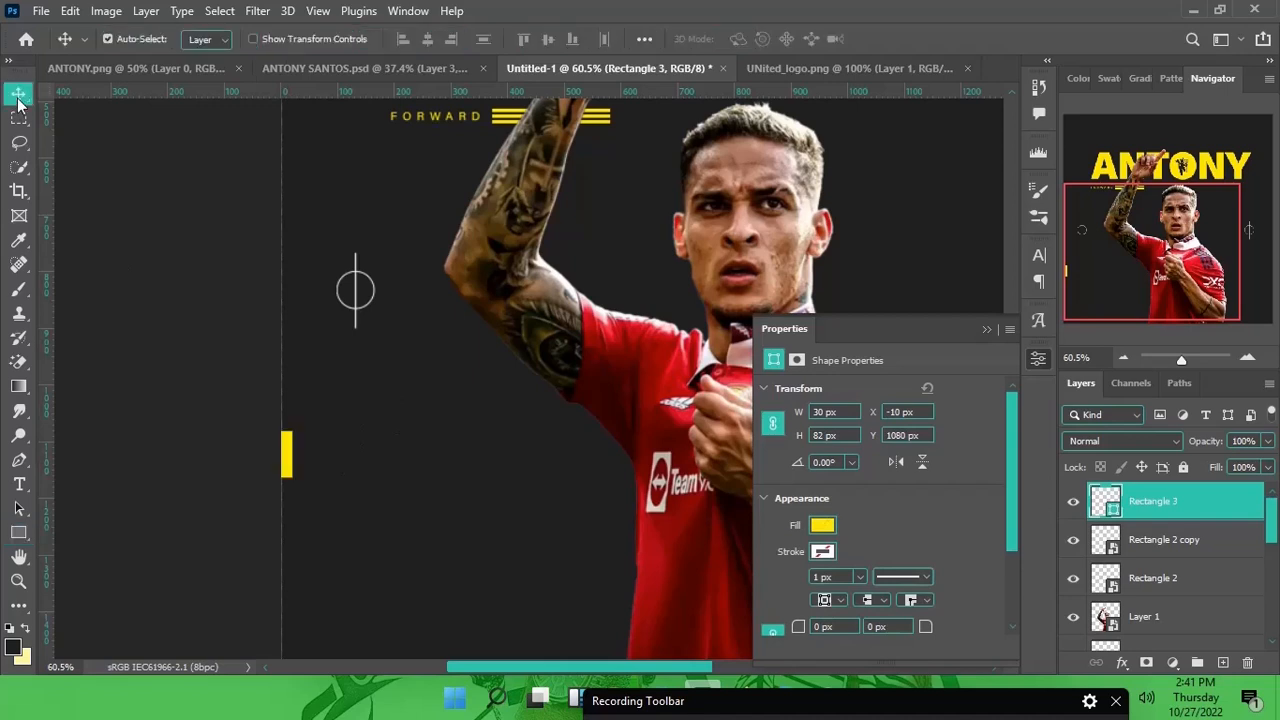
# Duplicate the yellow edge rectangle, move the copy down to Y 1140 px and place its layer beneath the original
pyautogui.scroll(-3, 451, 366)
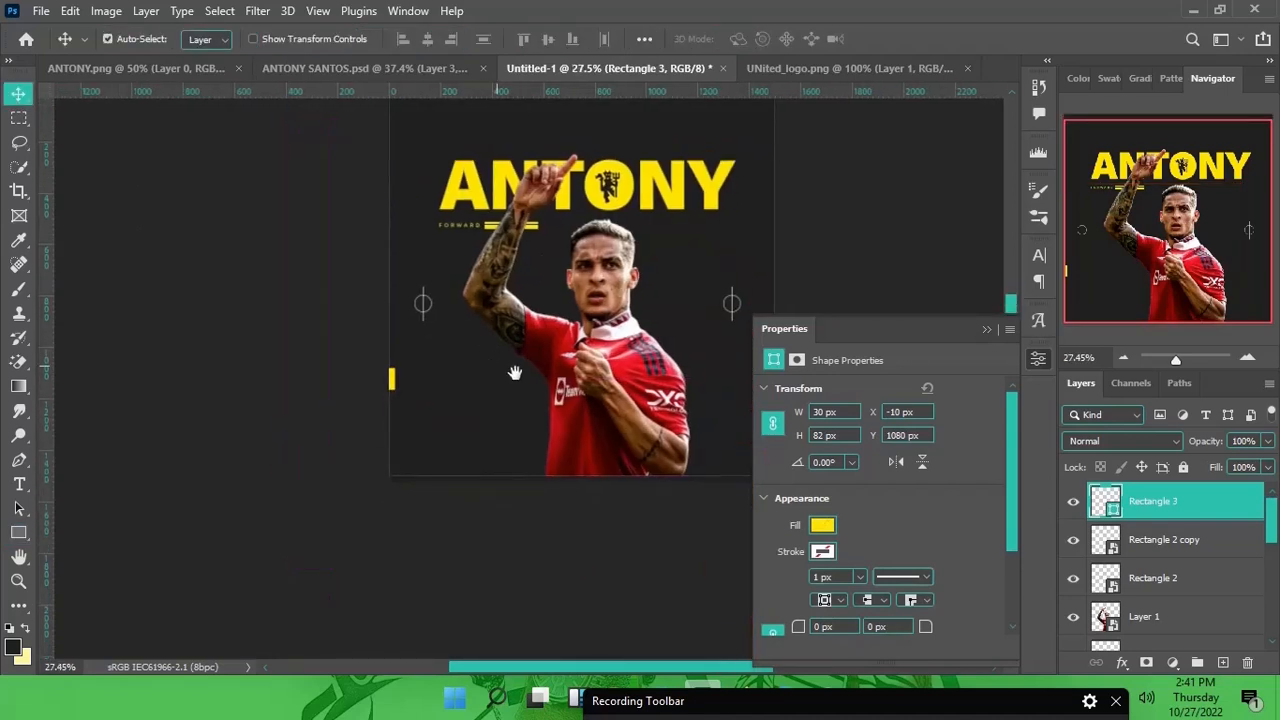
pyautogui.hotkey('ctrl', 'j')
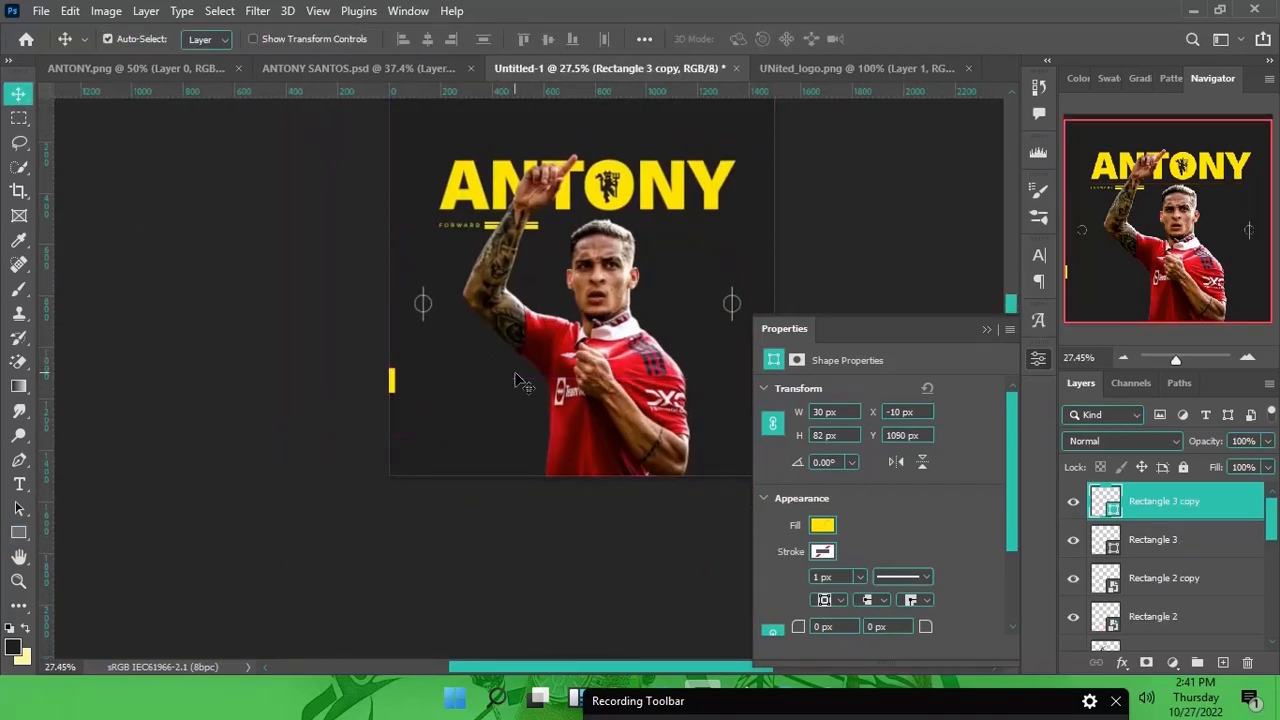
pyautogui.moveTo(516, 375); pyautogui.dragTo(519, 381)
pyautogui.moveTo(1249, 503); pyautogui.dragTo(1117, 560)
# Change the fill of the copied edge rectangle to dark blue 0013a3
pyautogui.doubleClick(1110, 545)
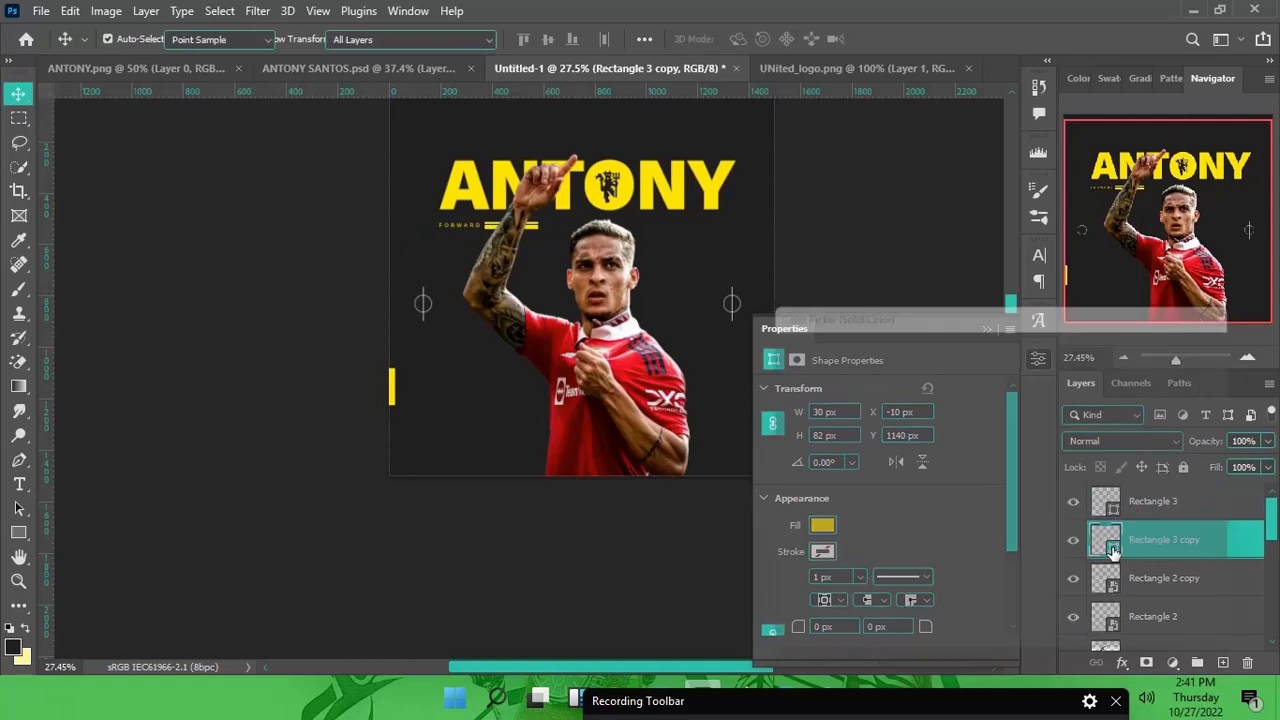
pyautogui.click(1025, 433)
pyautogui.moveTo(997, 423); pyautogui.dragTo(1006, 436)
pyautogui.click(1182, 345)
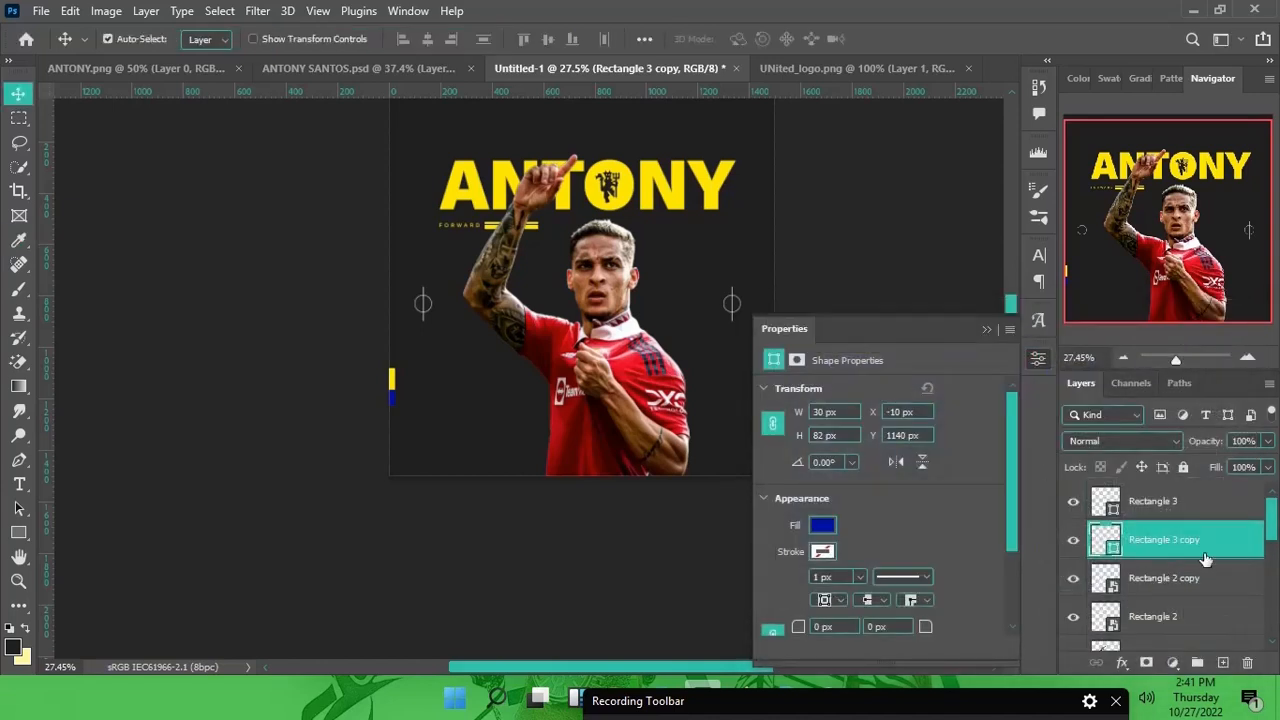
# Duplicate the blue edge rectangle, move the copy down to Y 1220 px and place its layer beneath the first copy
pyautogui.hotkey('ctrl', 'j')
pyautogui.moveTo(1207, 560); pyautogui.dragTo(1222, 597)
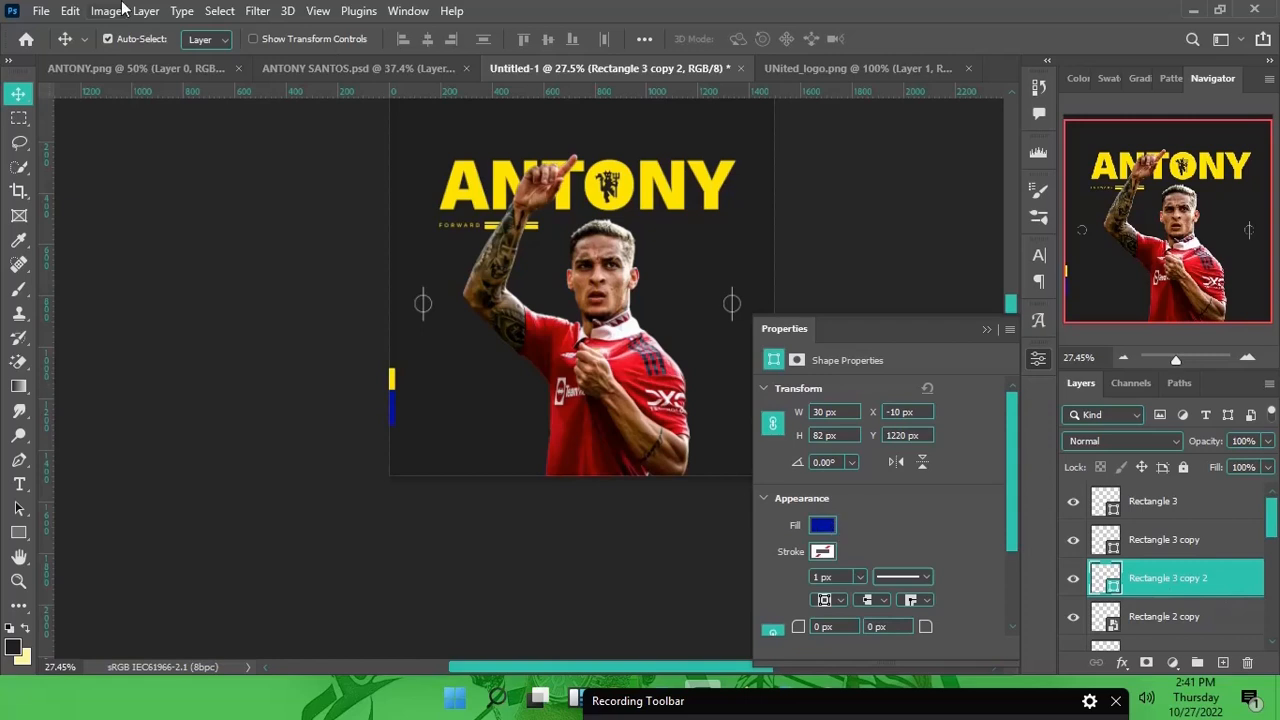
# Check the edge strip in the reference poster and change the fill of the lowest edge rectangle to black 000000
pyautogui.click(294, 70)
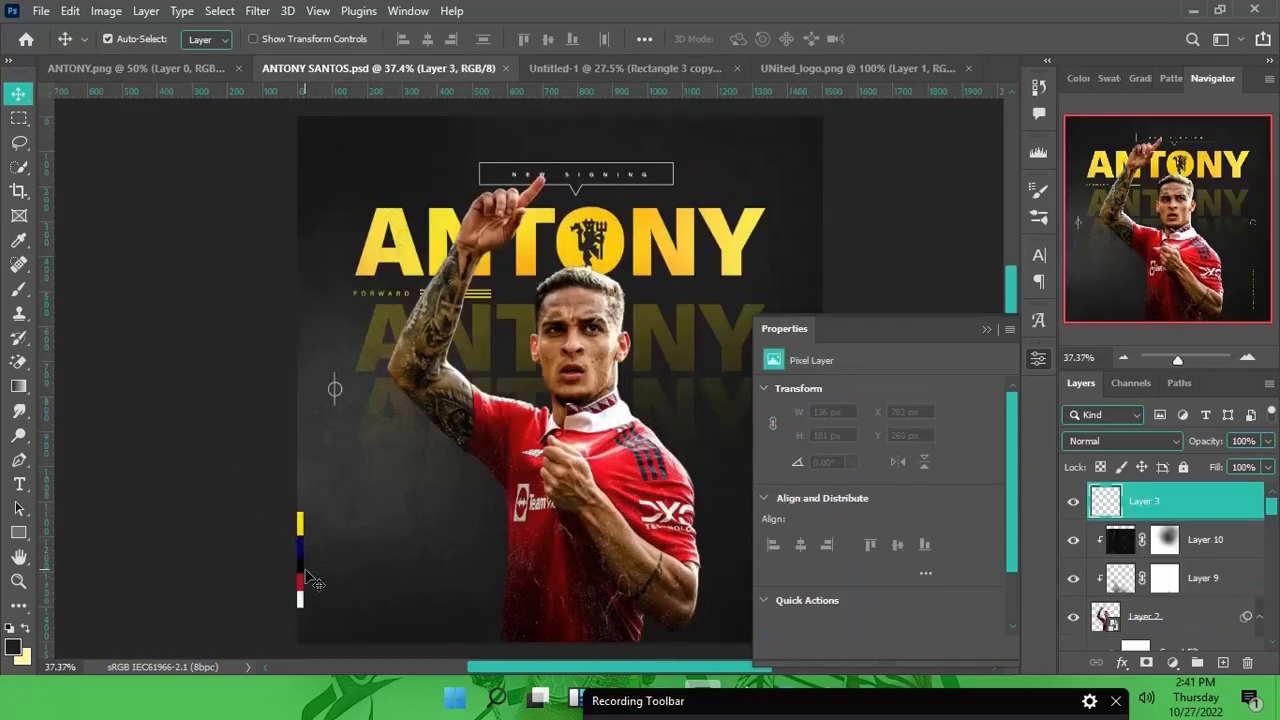
pyautogui.click(640, 68)
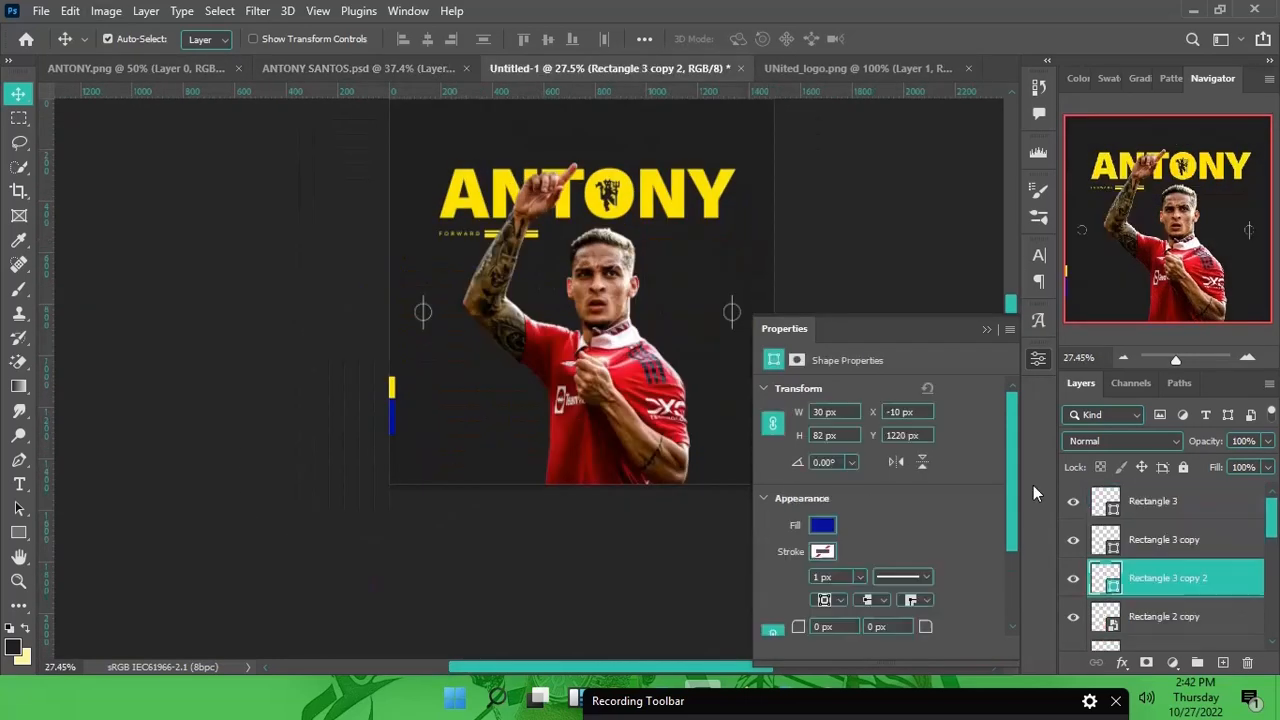
pyautogui.doubleClick(1110, 590)
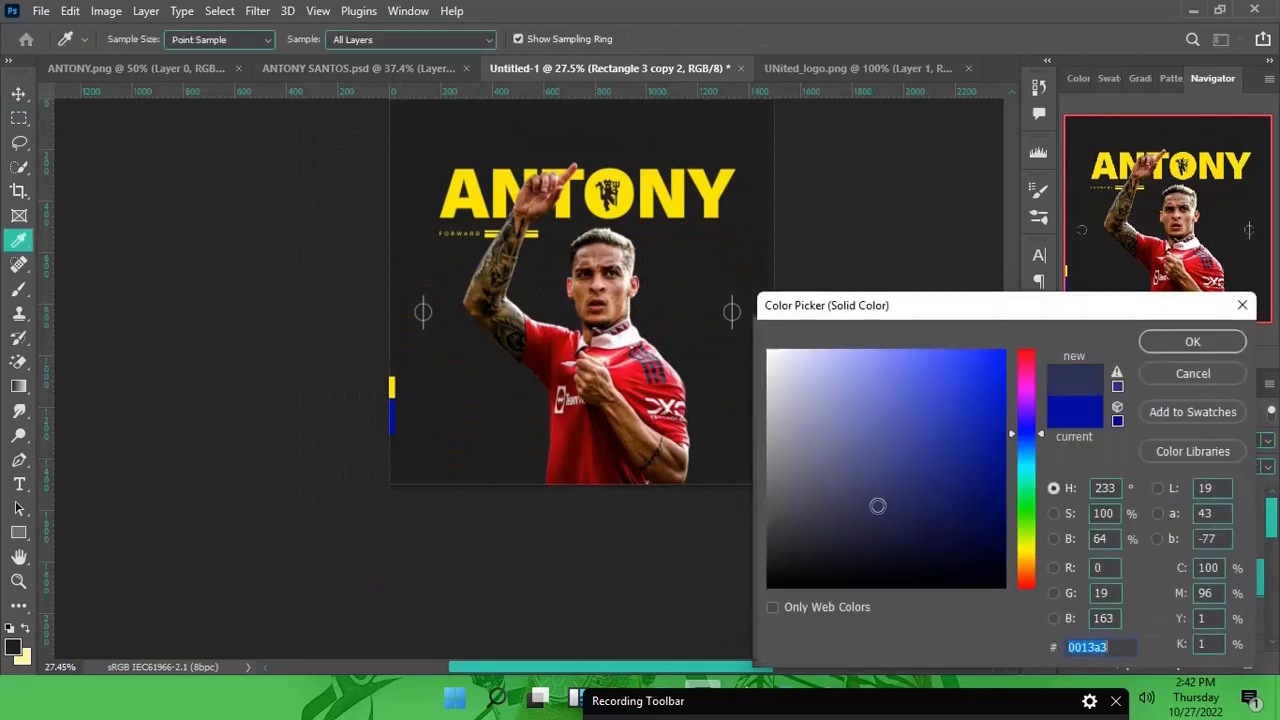
pyautogui.click(1192, 342)
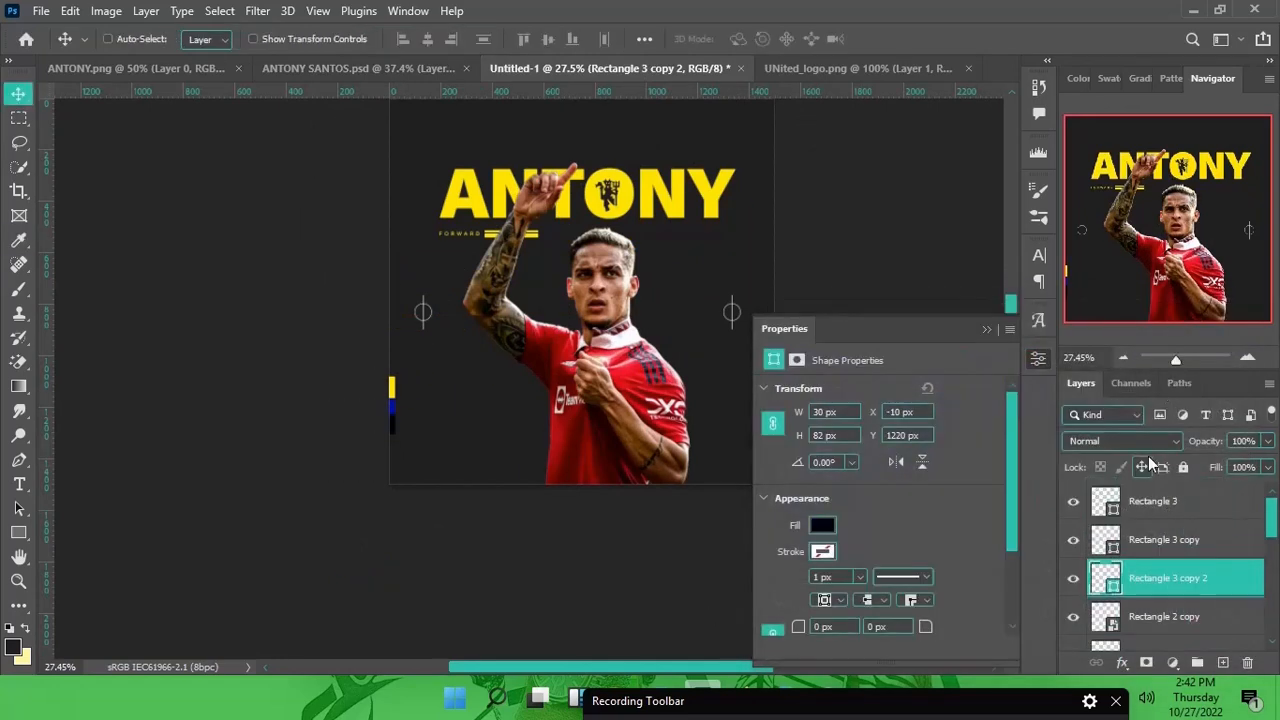
# Duplicate the black edge rectangle directly below it with its layer beneath, and fill the copy with dark red 980307
pyautogui.scroll(-1, 1205, 567)
pyautogui.moveTo(1214, 537); pyautogui.dragTo(1212, 586)
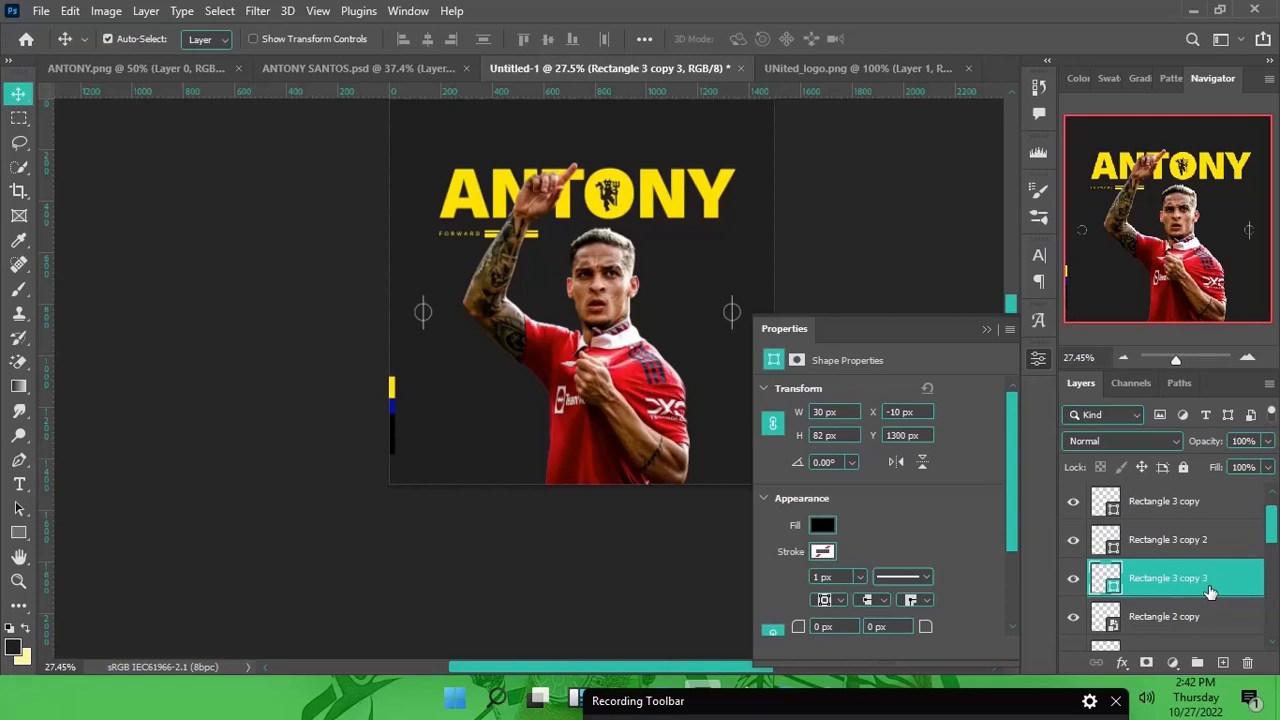
pyautogui.doubleClick(1106, 582)
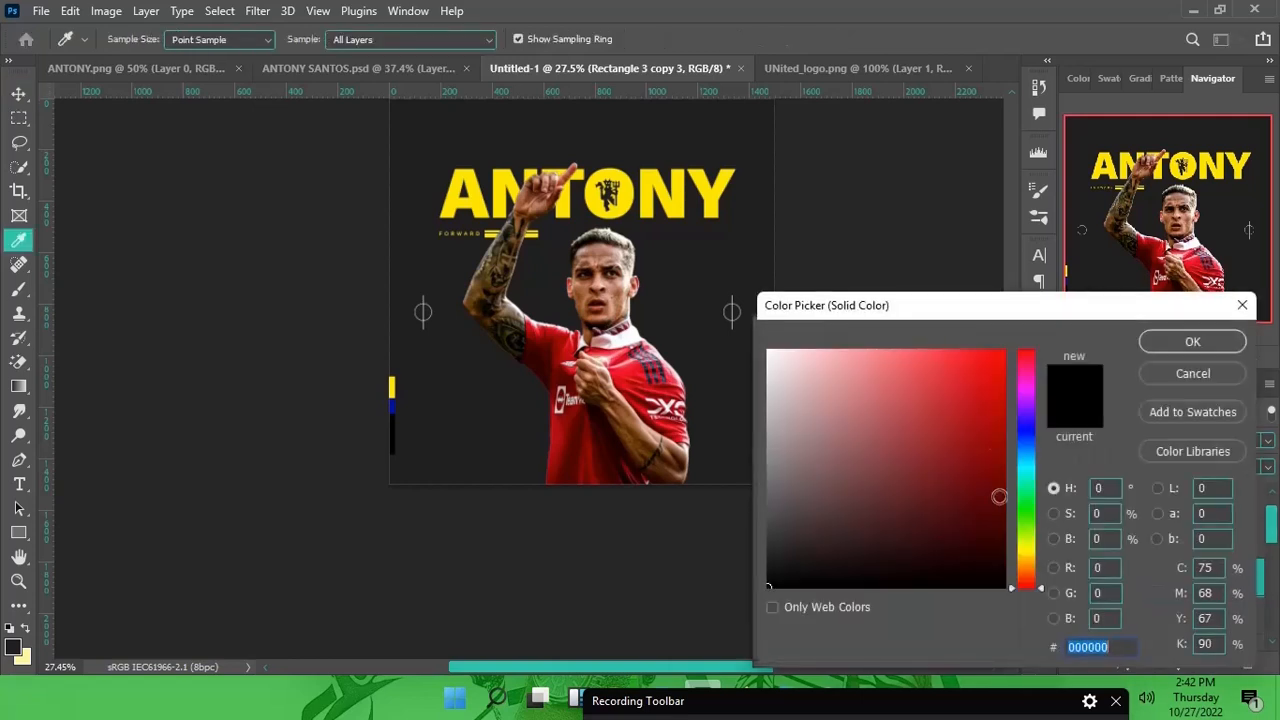
pyautogui.write('ff0000')
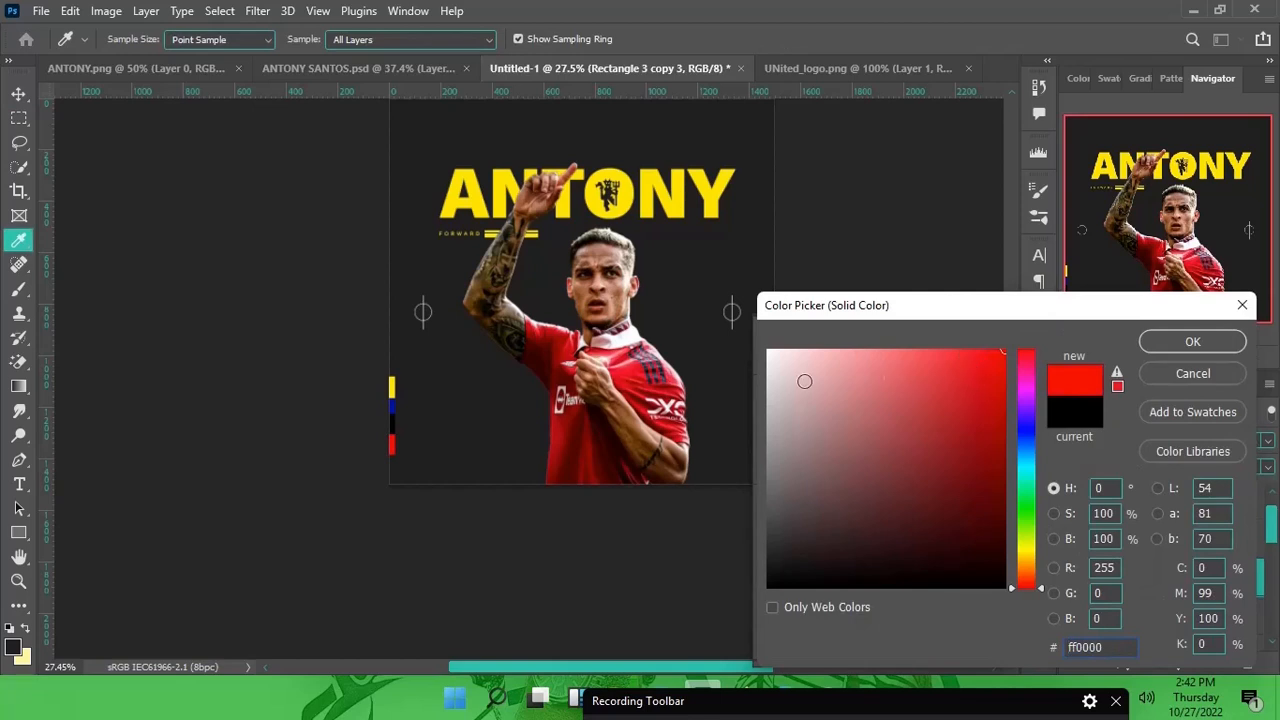
pyautogui.click(566, 430)
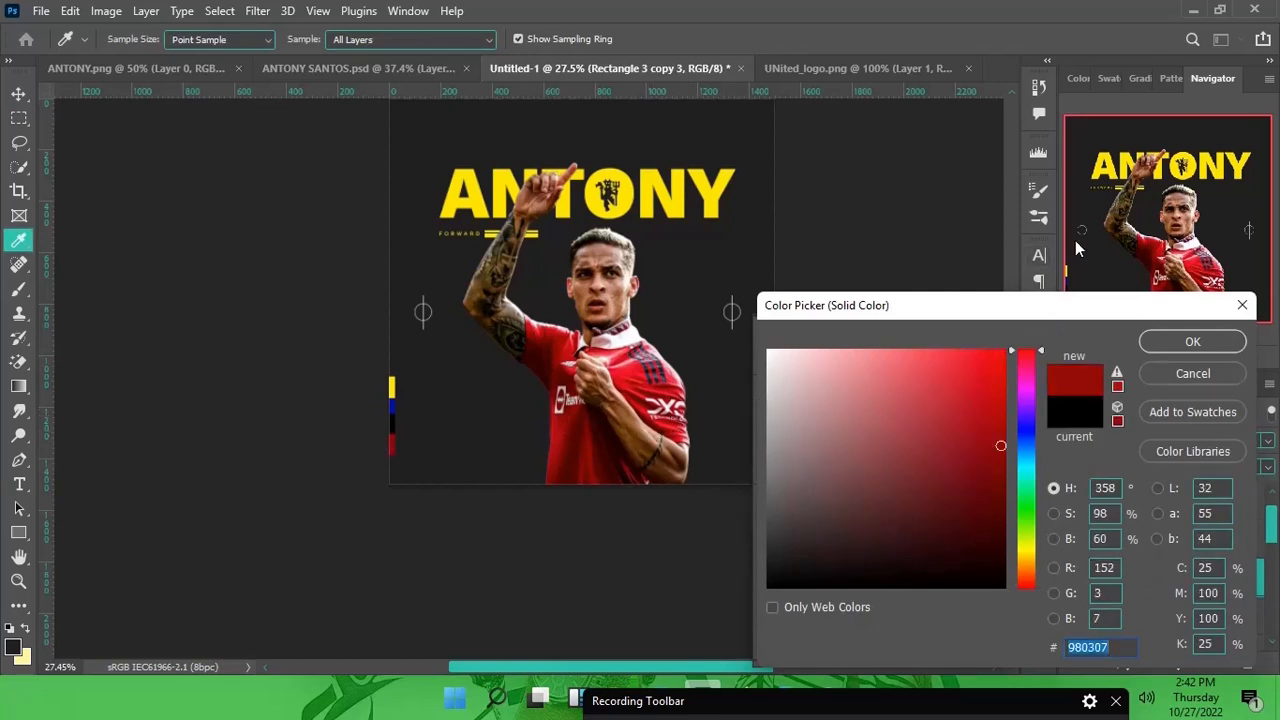
pyautogui.click(1176, 341)
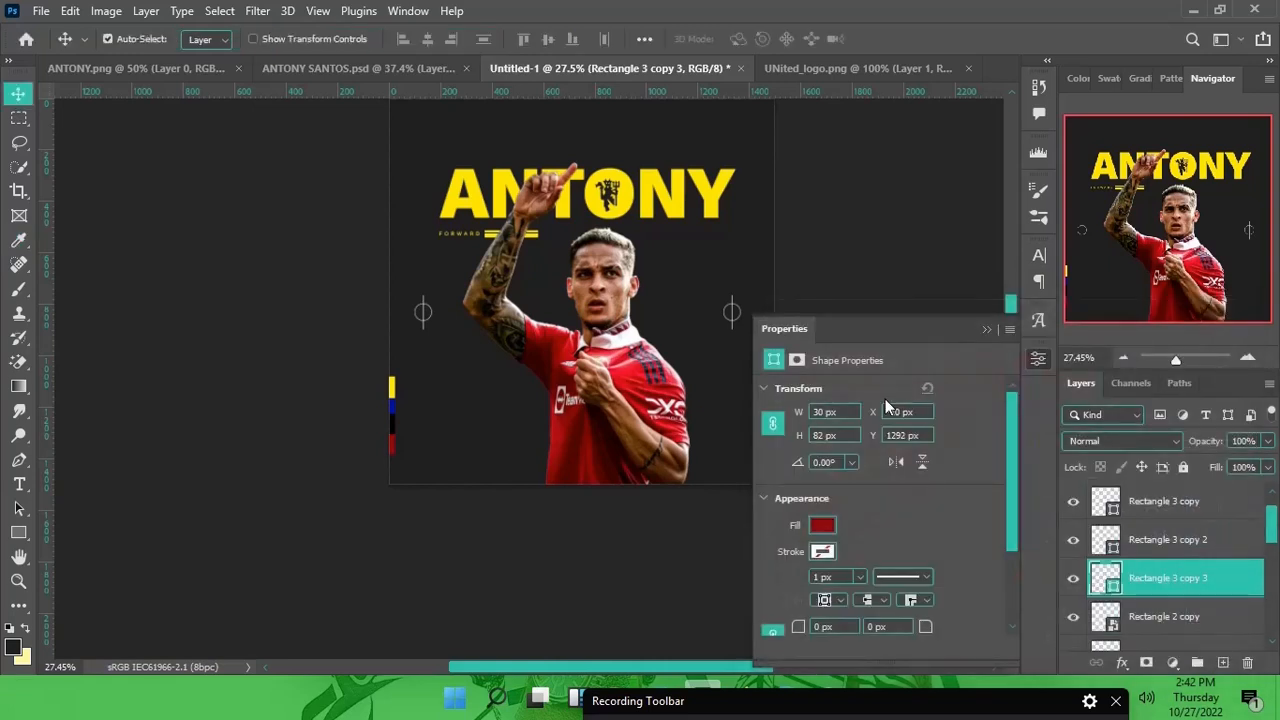
# Duplicate the dark red edge rectangle, place its layer beneath and move the copy down to Y 1370 px
pyautogui.hotkey('ctrl', 'j')
pyautogui.moveTo(1230, 585); pyautogui.dragTo(1216, 627)
pyautogui.hotkey('shift', 'Down')
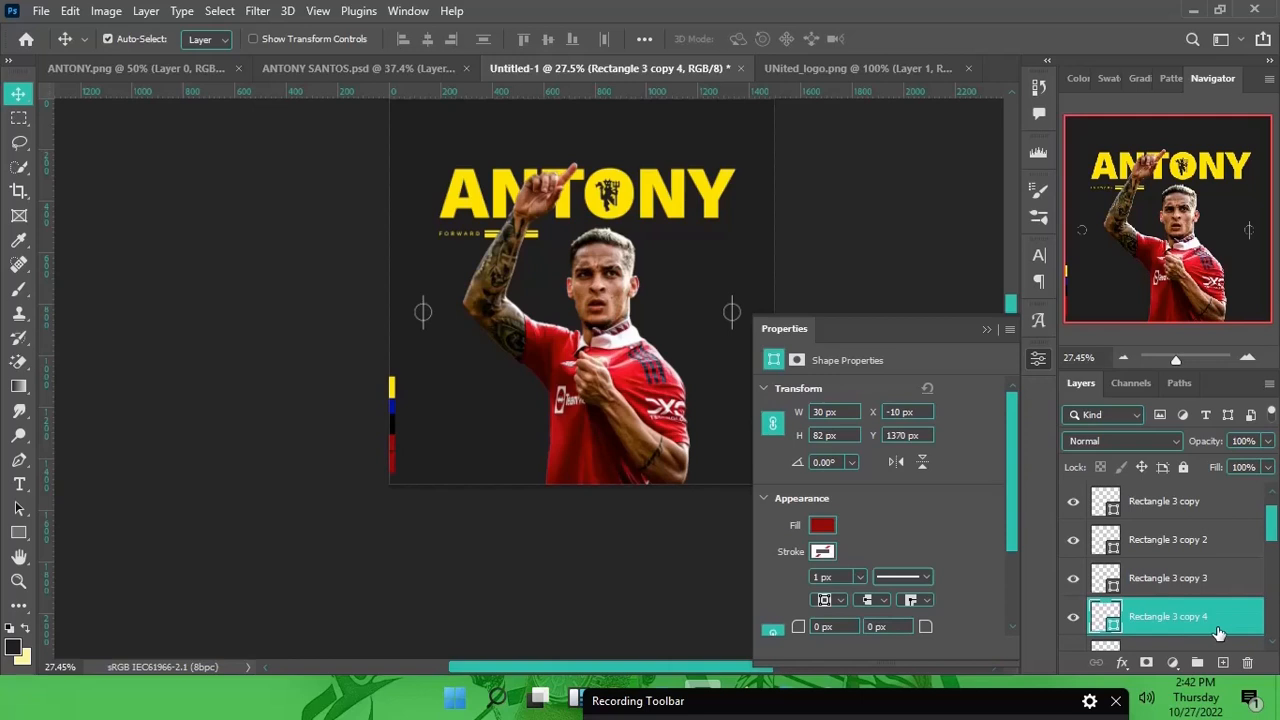
# Fill the lowest edge rectangle with white and tuck it up partly under the dark red one
pyautogui.click(822, 525)
pyautogui.click(828, 428)
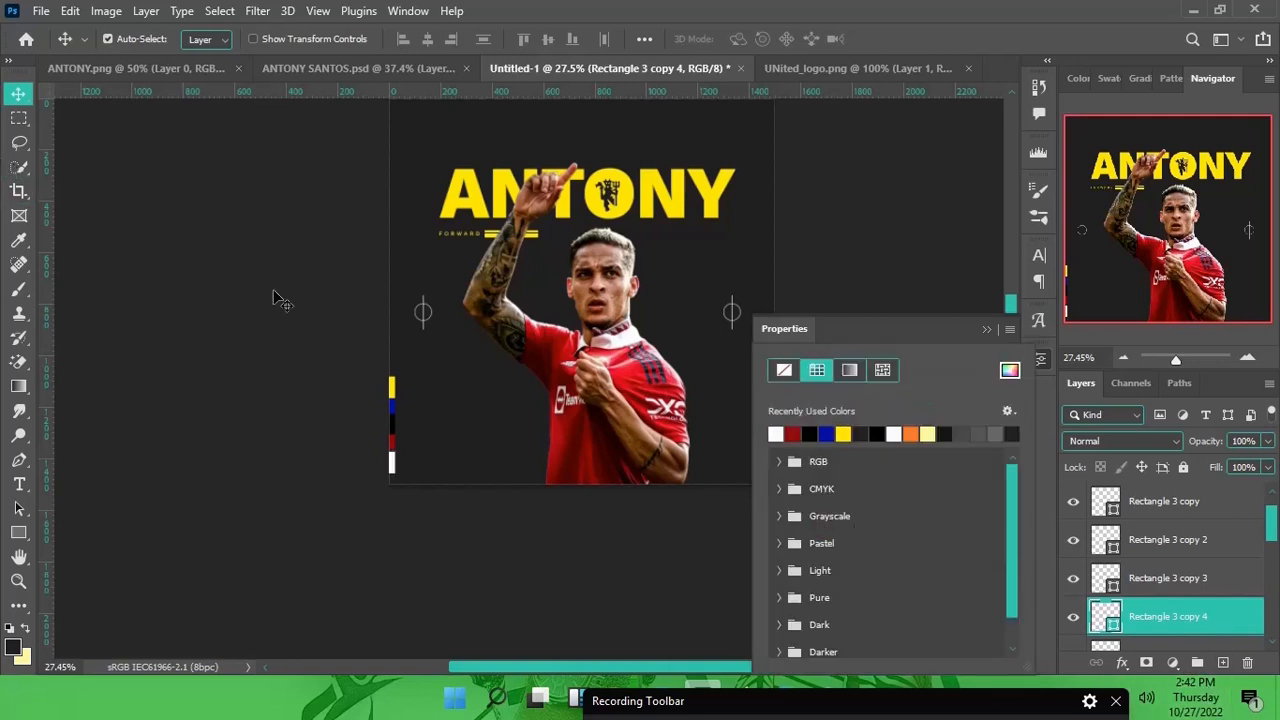
pyautogui.click(983, 328)
pyautogui.click(984, 329)
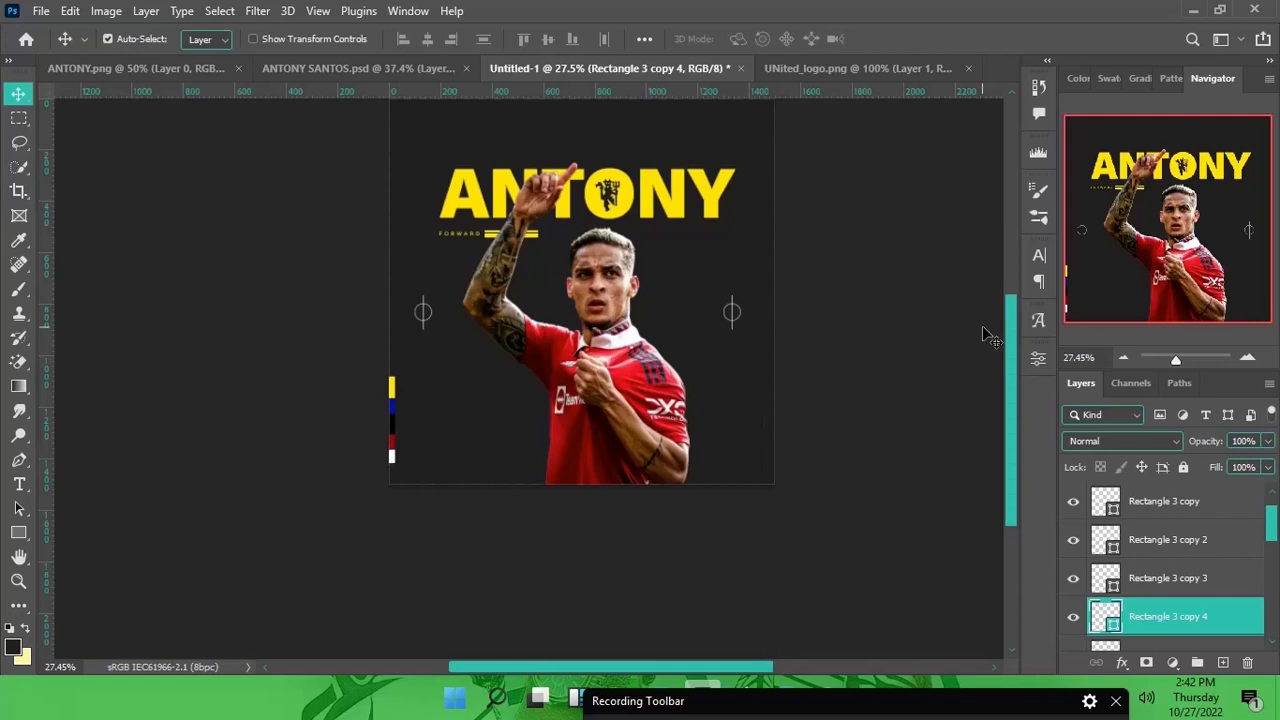
pyautogui.click(450, 240)
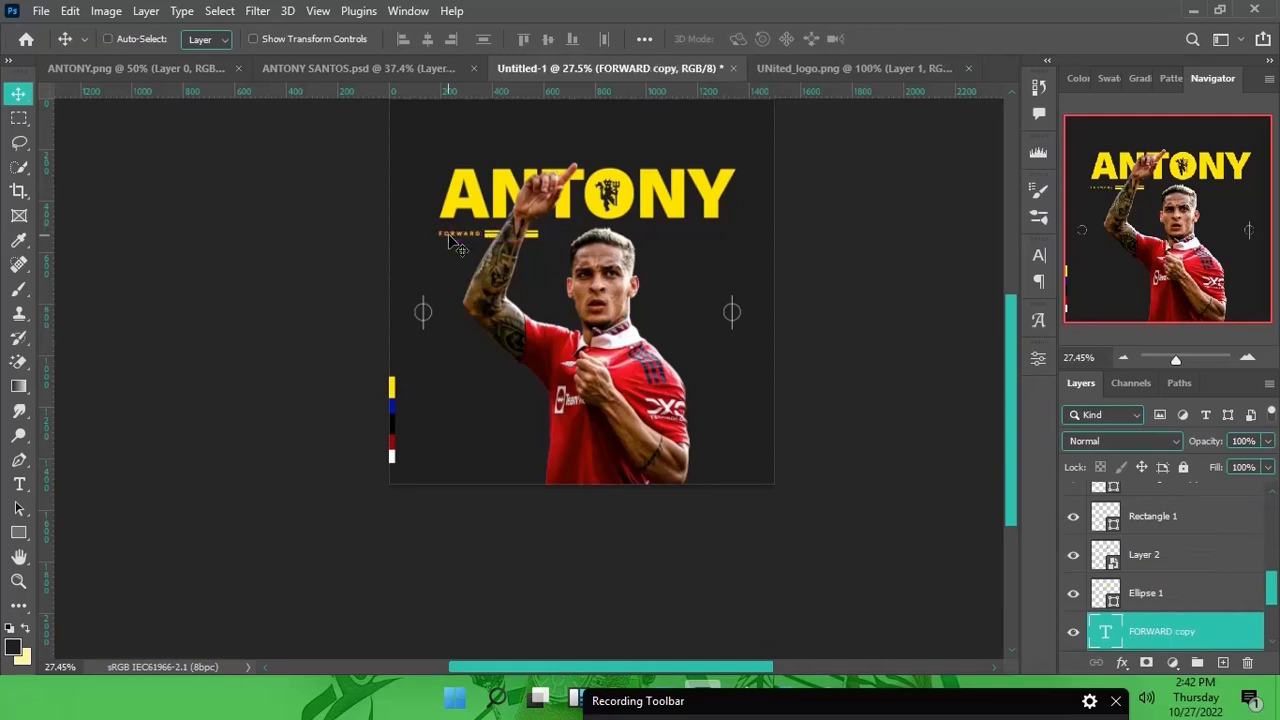
pyautogui.moveTo(450, 242); pyautogui.dragTo(712, 426)
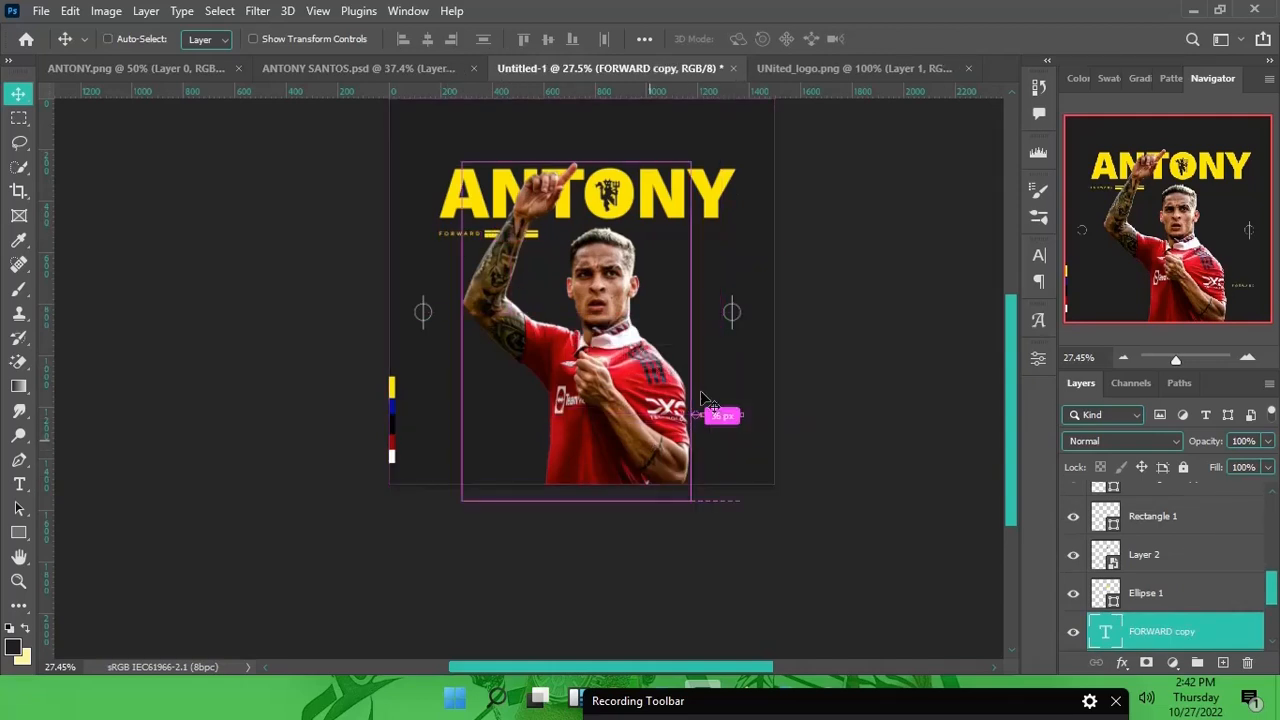
pyautogui.press('Delete')
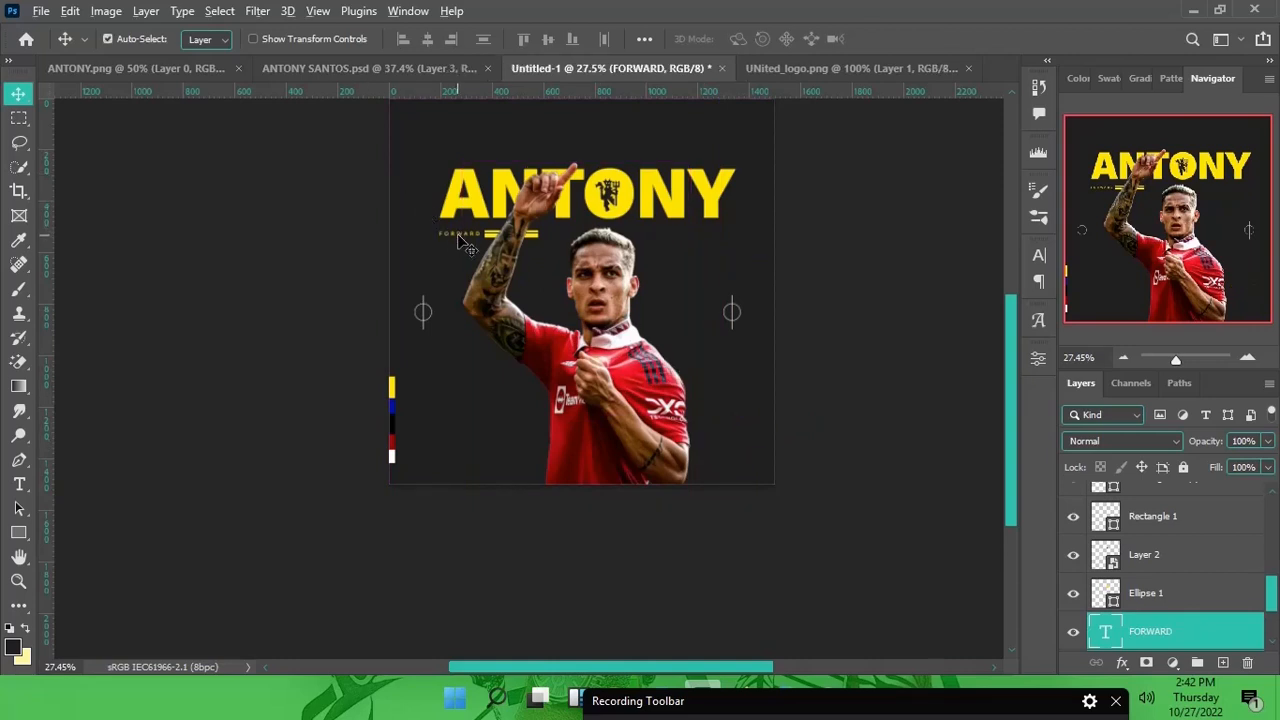
# Place a copy of the FORWARD label to the right of the player's elbow and rotate it to -90°
pyautogui.moveTo(457, 241); pyautogui.dragTo(722, 425)
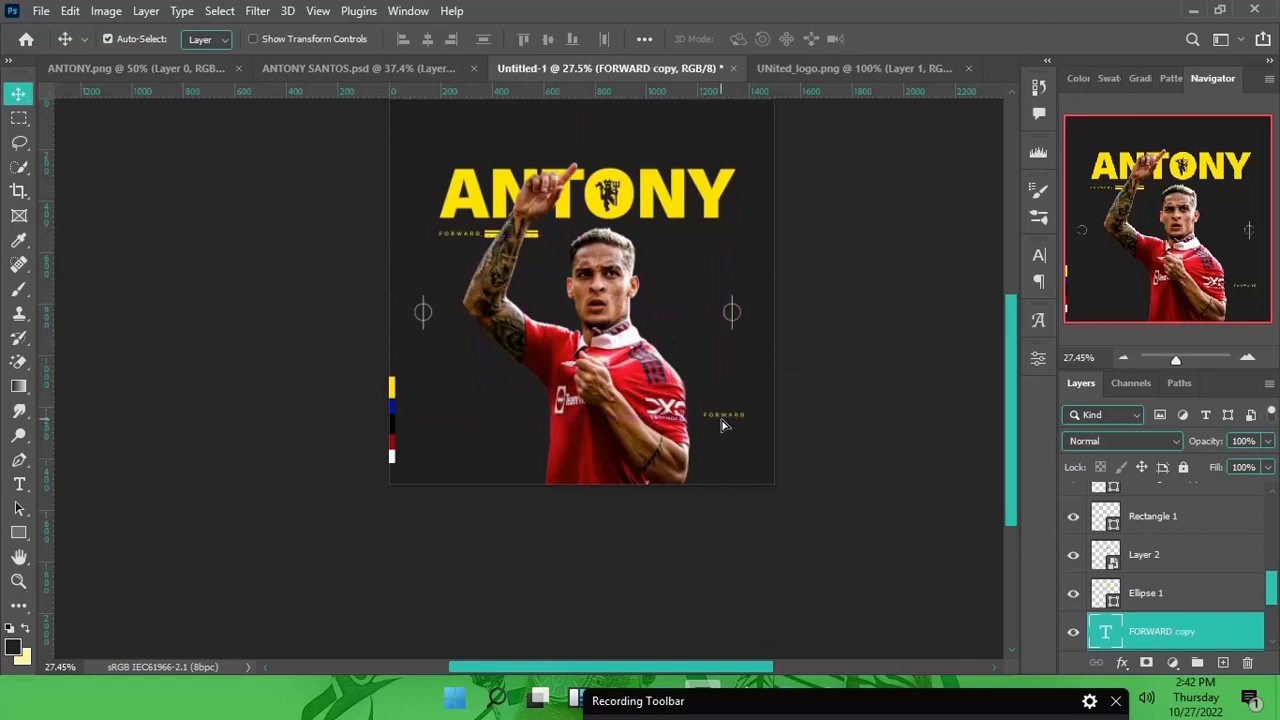
pyautogui.click(714, 452)
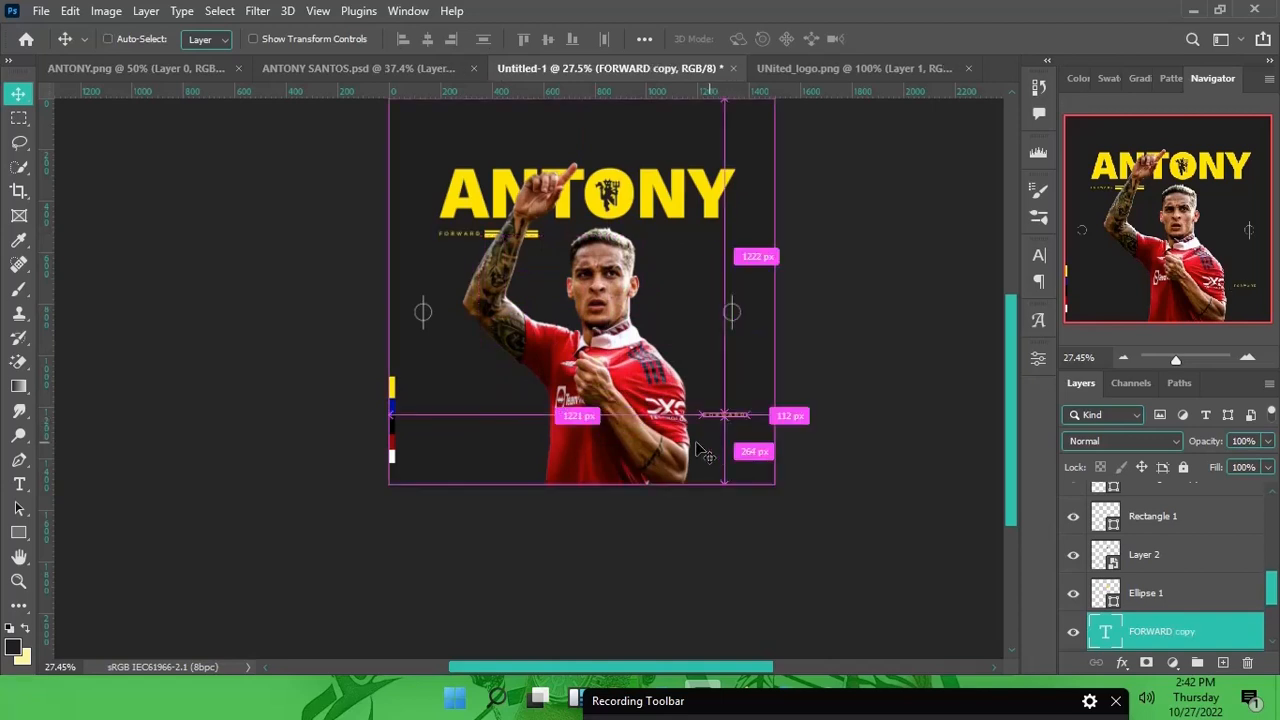
pyautogui.hotkey('ctrl', 't')
pyautogui.moveTo(748, 432); pyautogui.dragTo(814, 491)
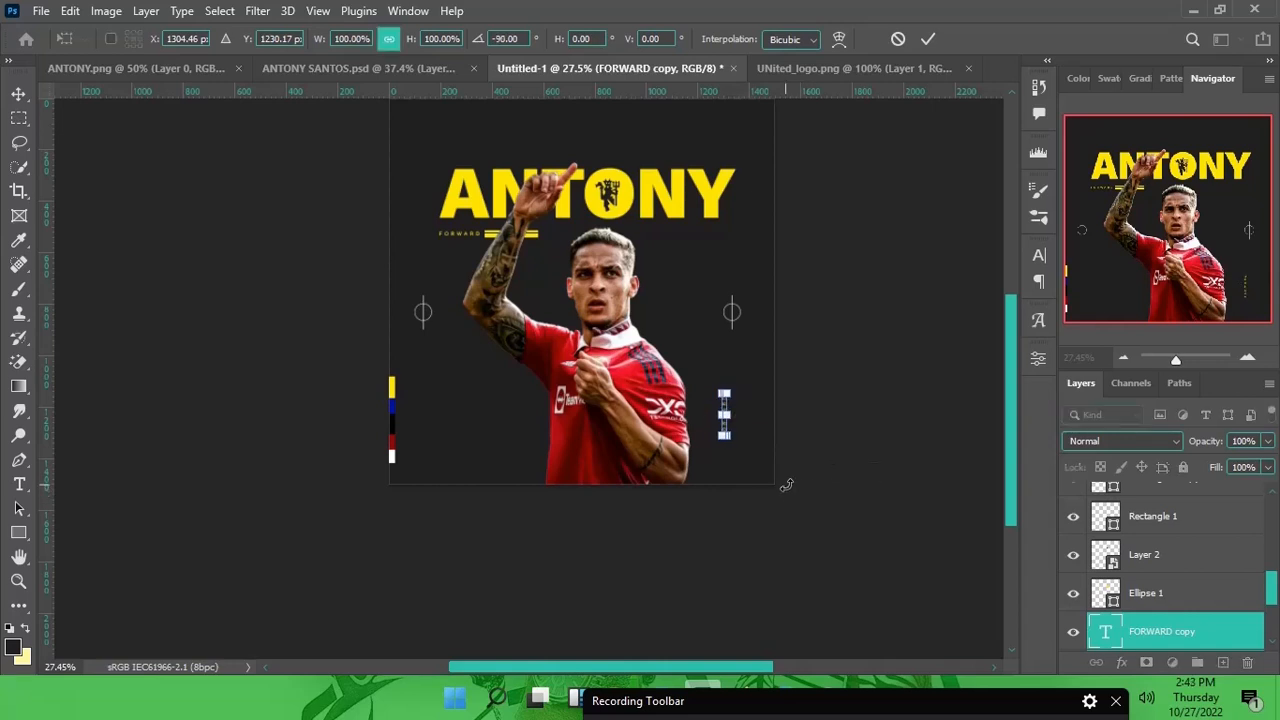
pyautogui.press('Return')
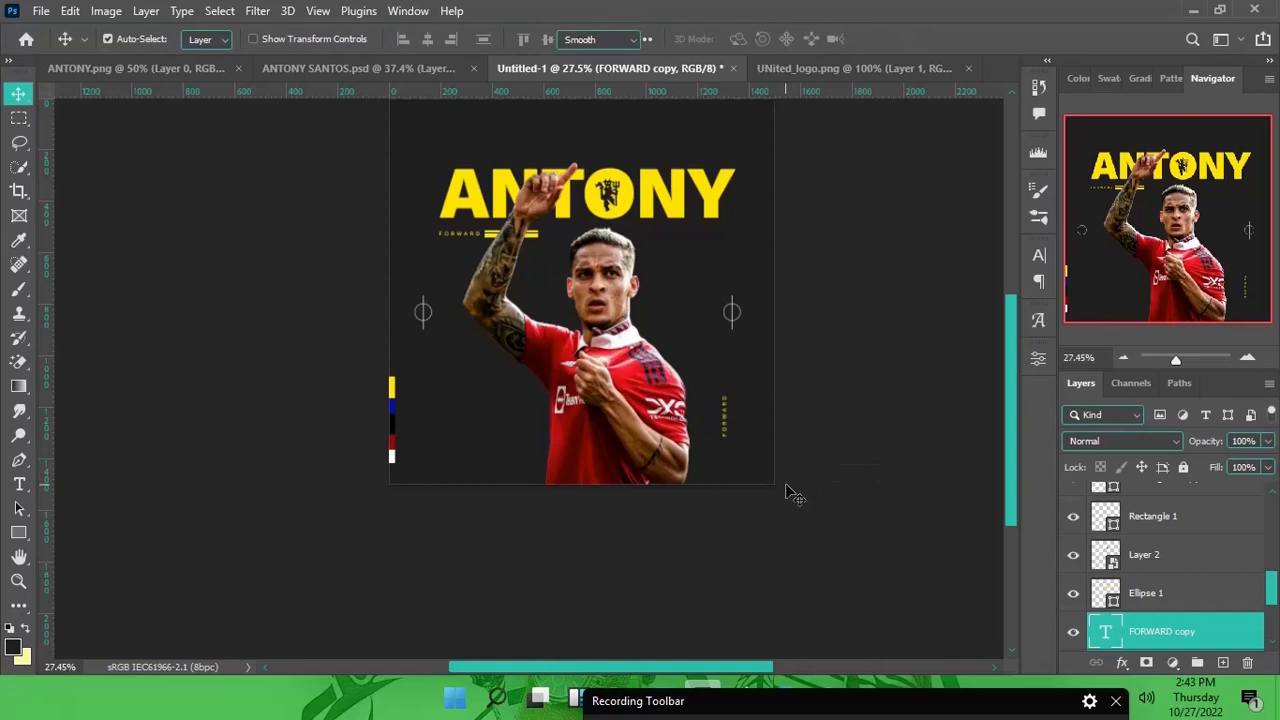
# Replace the text of the rotated label with "OSASCO,SAO PAULO,BRAZIL"
pyautogui.press('t')
pyautogui.press('Return')
pyautogui.write('MANCHE')
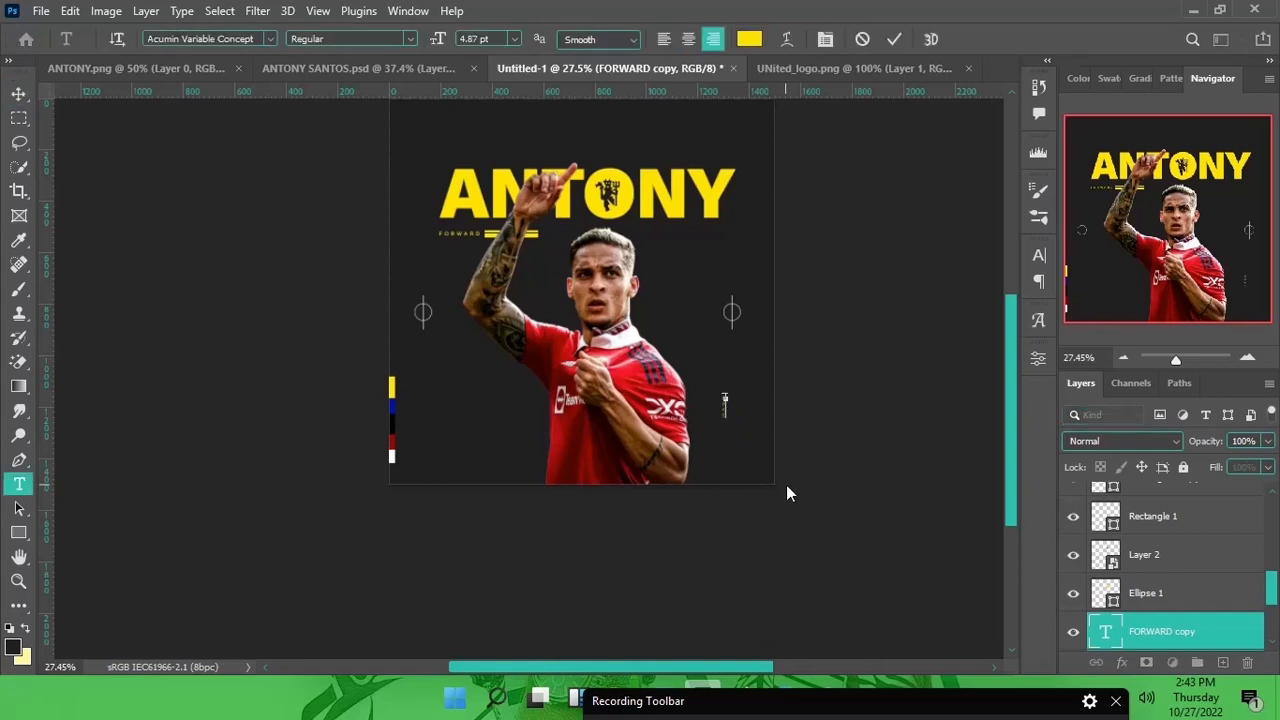
pyautogui.write('STER UNITED')
pyautogui.hotkey('ctrl', 'Return')
# Move the vertical place-name text up about 200 px, keeping it below the right circle symbol
pyautogui.press('v')
pyautogui.hotkey('shift', 'Up')
pyautogui.hotkey('shift', 'Up')
pyautogui.hotkey('shift', 'Up')
pyautogui.hotkey('shift', 'Up')
pyautogui.hotkey('shift', 'Up')
pyautogui.hotkey('shift', 'Up')
pyautogui.hotkey('shift', 'Up')
pyautogui.hotkey('shift', 'Up')
pyautogui.hotkey('shift', 'Up')
pyautogui.hotkey('shift', 'Up')
pyautogui.hotkey('shift', 'Up')
pyautogui.hotkey('shift', 'Up')
pyautogui.hotkey('shift', 'Up')
pyautogui.hotkey('shift', 'Up')
pyautogui.hotkey('shift', 'Up')
pyautogui.hotkey('shift', 'Up')
pyautogui.hotkey('shift', 'Up')
pyautogui.hotkey('shift', 'Up')
pyautogui.hotkey('shift', 'Up')
pyautogui.hotkey('shift', 'Up')
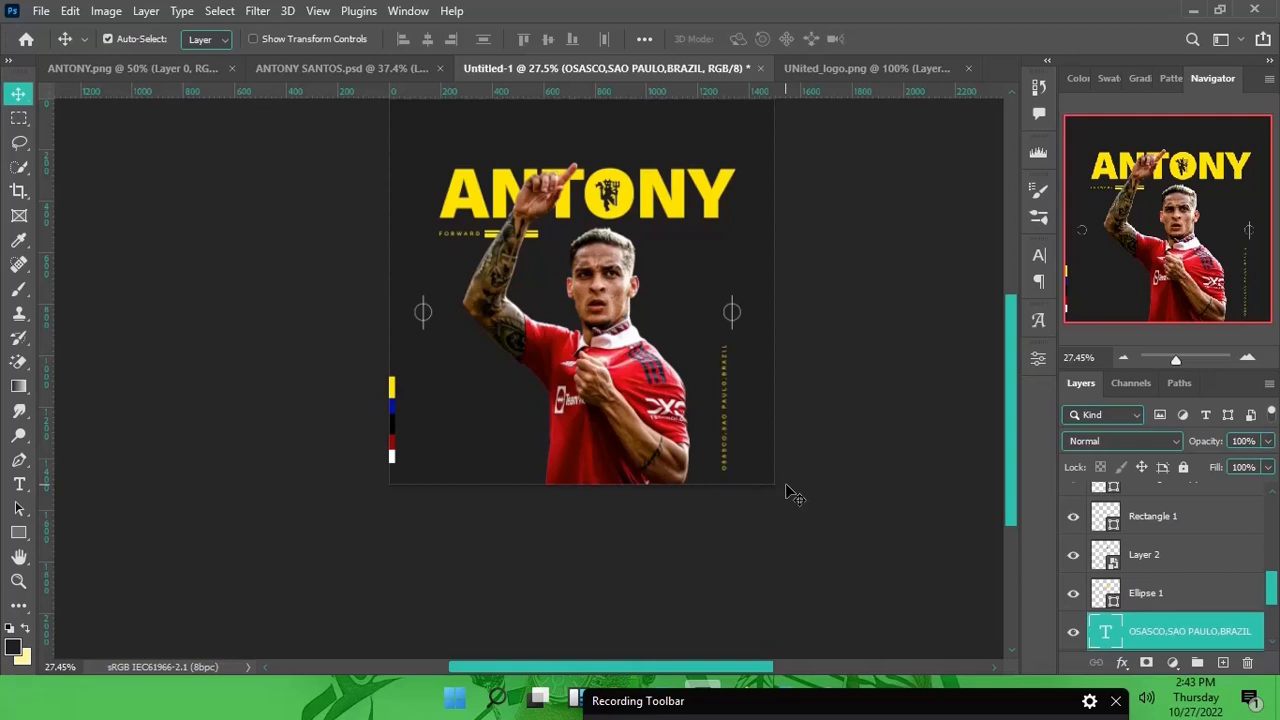
# Reduce the font size of the vertical place-name text to 3.5 pt
pyautogui.doubleClick(1105, 631)
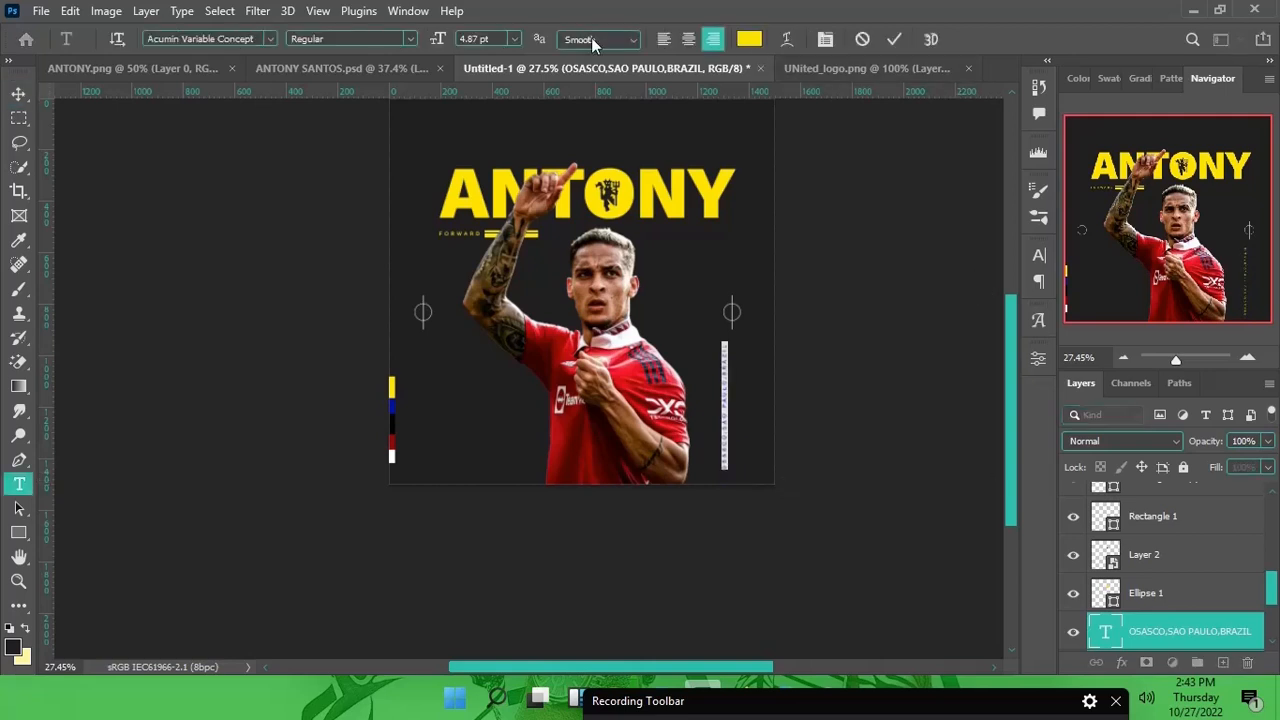
pyautogui.moveTo(502, 39); pyautogui.dragTo(391, 34)
pyautogui.write('3')
pyautogui.press('Return')
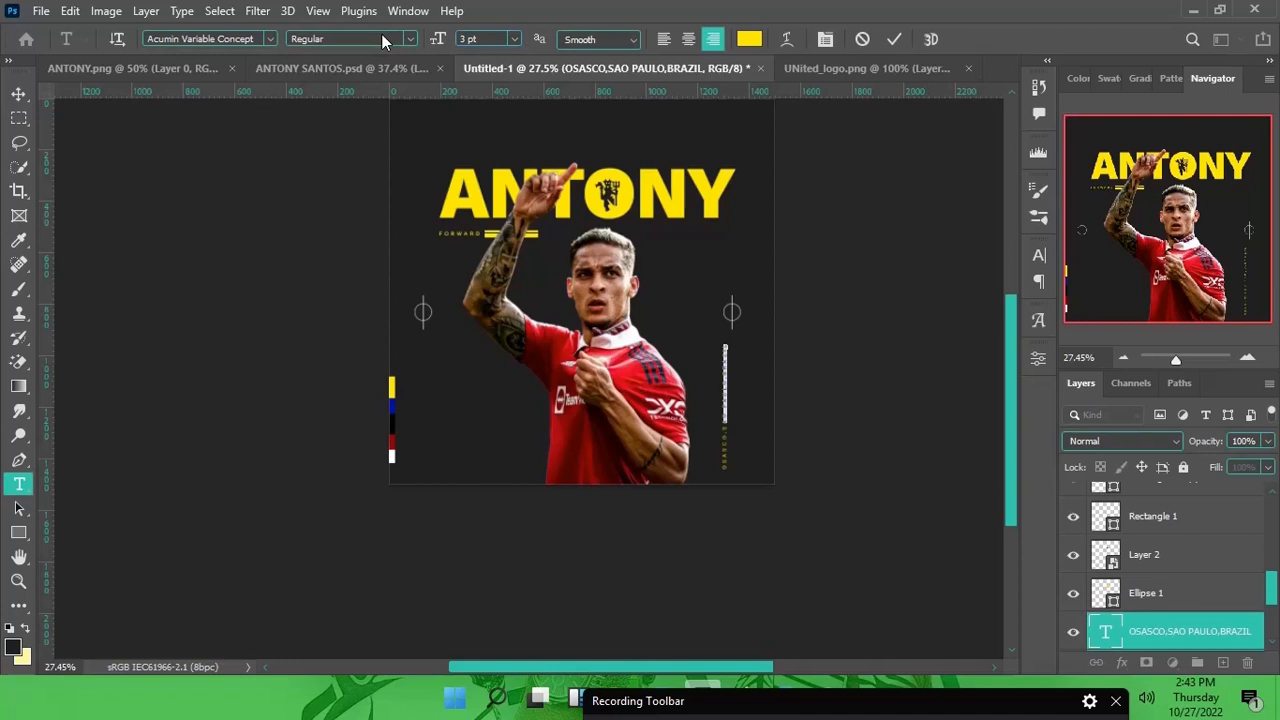
pyautogui.moveTo(476, 40); pyautogui.dragTo(396, 39)
pyautogui.press('Return')
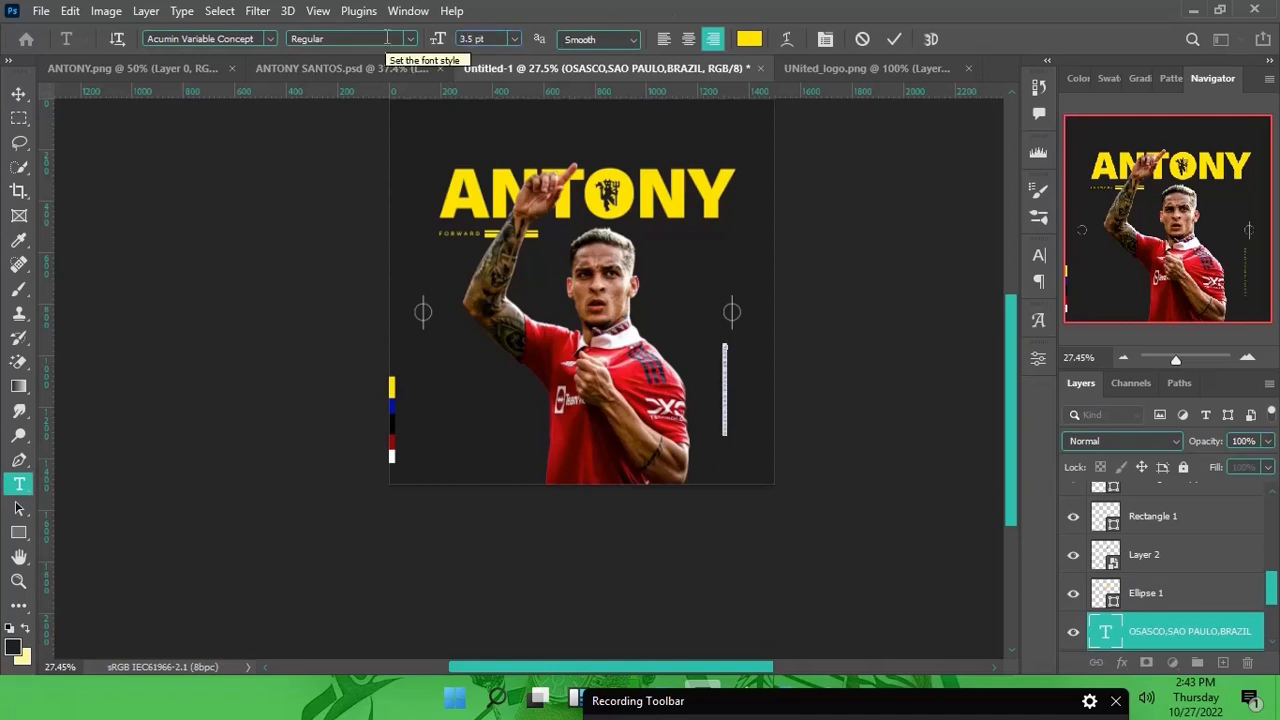
pyautogui.click(889, 43)
# Move the vertical place-name text down slightly so it ends just above the poster's lower edge
pyautogui.press('v')
pyautogui.hotkey('shift', 'Down')
pyautogui.hotkey('shift', 'Down')
pyautogui.hotkey('shift', 'Down')
pyautogui.hotkey('shift', 'Down')
pyautogui.hotkey('shift', 'Down')
pyautogui.hotkey('shift', 'Down')
pyautogui.hotkey('shift', 'Down')
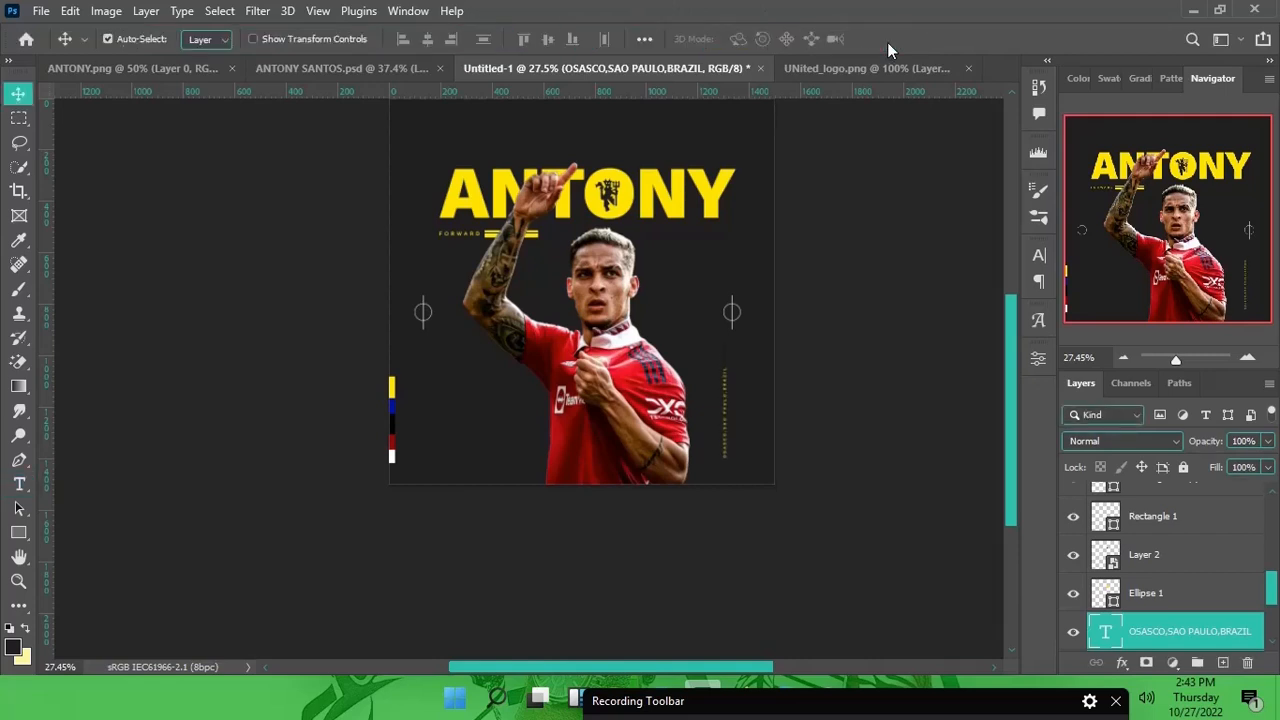
# Increase the font size of the vertical place-name text slightly
pyautogui.press('t')
pyautogui.press('Return')
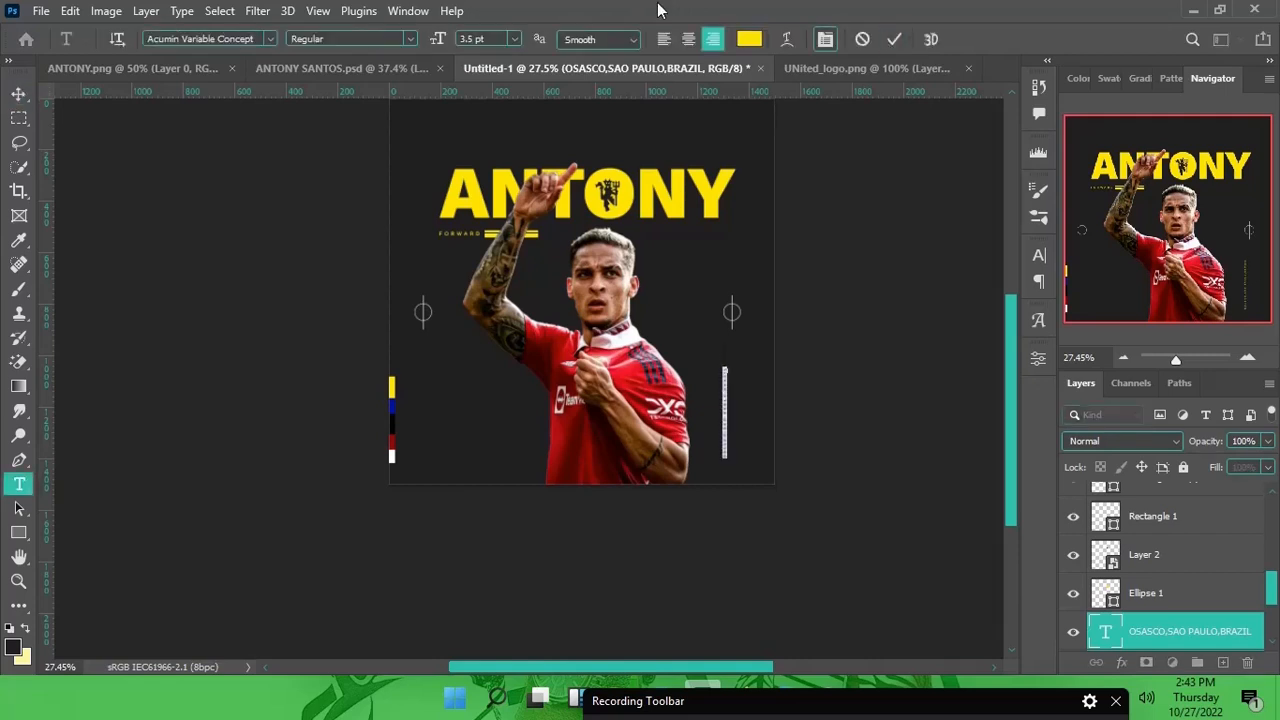
pyautogui.click(471, 40)
pyautogui.click(893, 39)
pyautogui.press('v')
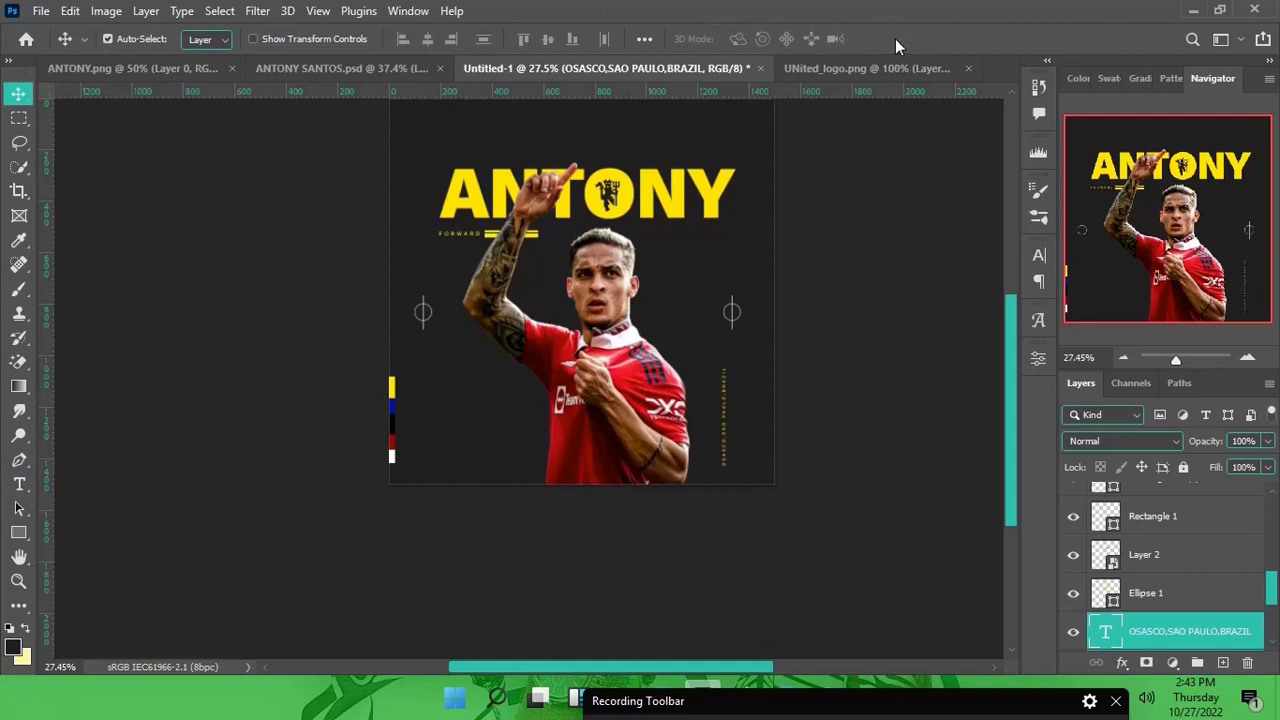
pyautogui.moveTo(703, 281); pyautogui.dragTo(702, 304)
pyautogui.moveTo(612, 220); pyautogui.dragTo(634, 221)
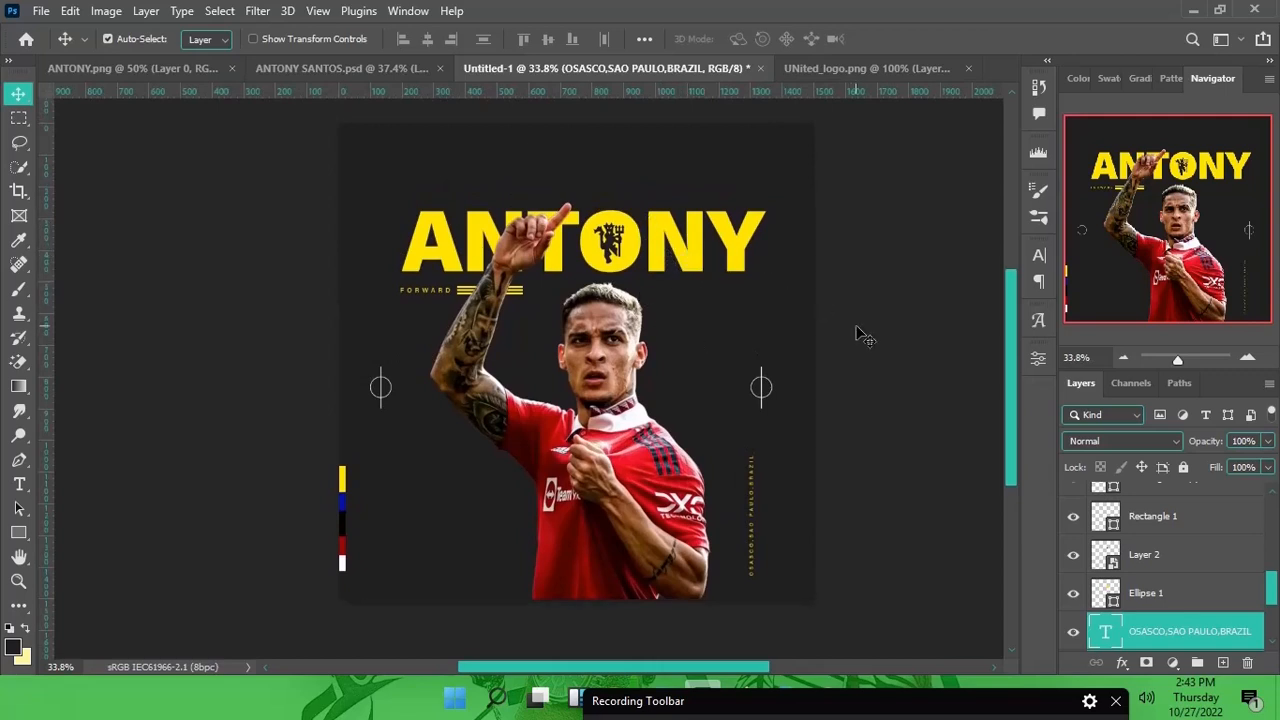
# On a new layer, draw a yellow rectangle about 636 × 92 px centred above the ANTONY title
pyautogui.scroll(5, 1124, 525)
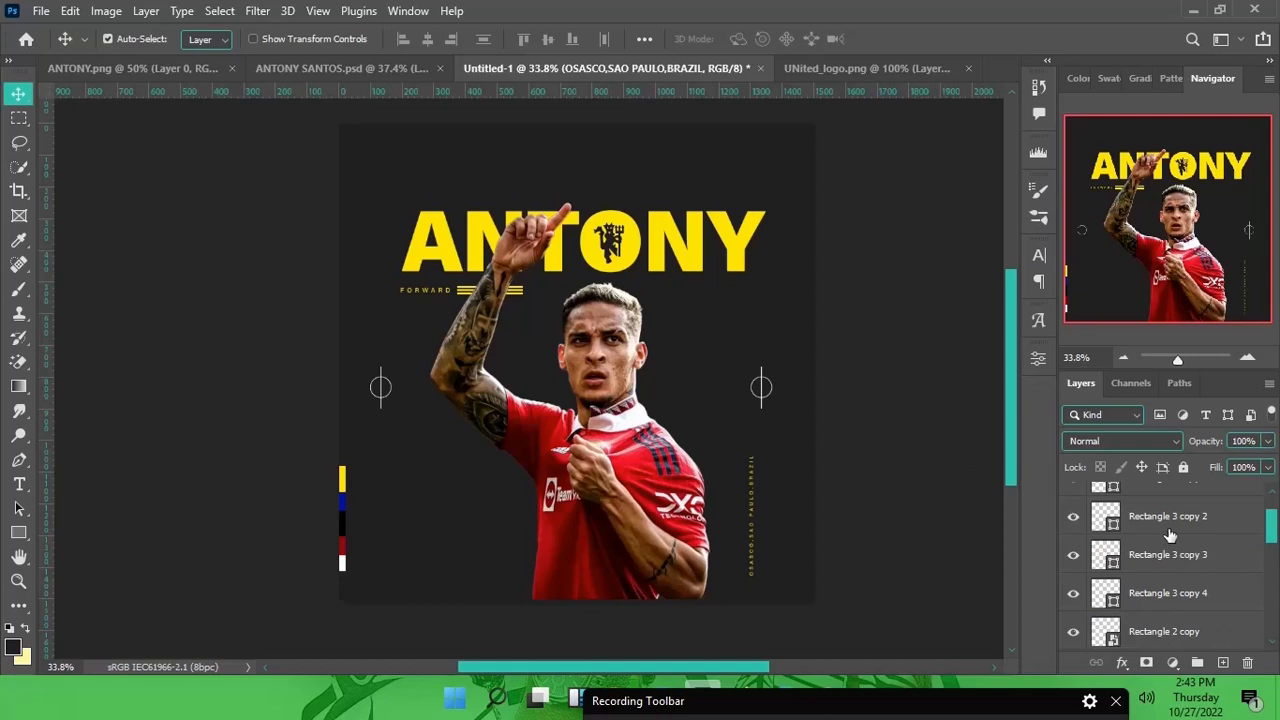
pyautogui.click(1169, 537)
pyautogui.hotkey('ctrl', 'shift', 'n')
pyautogui.press('Return')
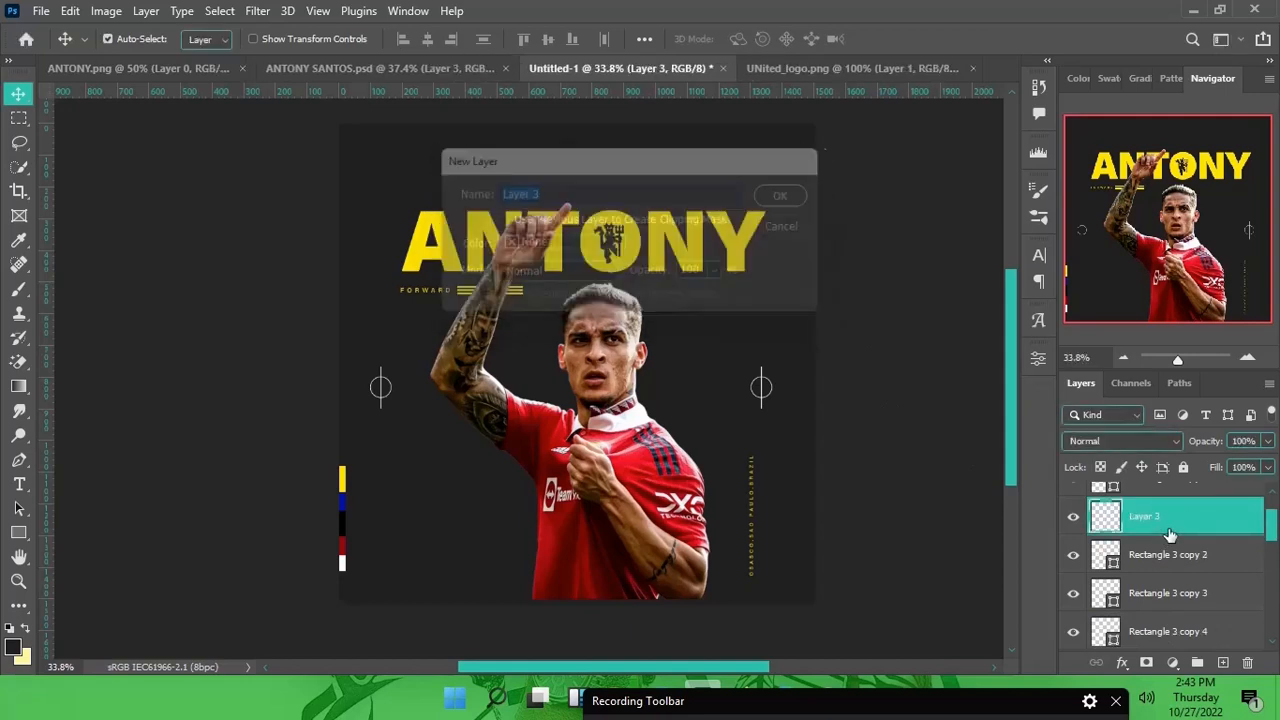
pyautogui.press('u')
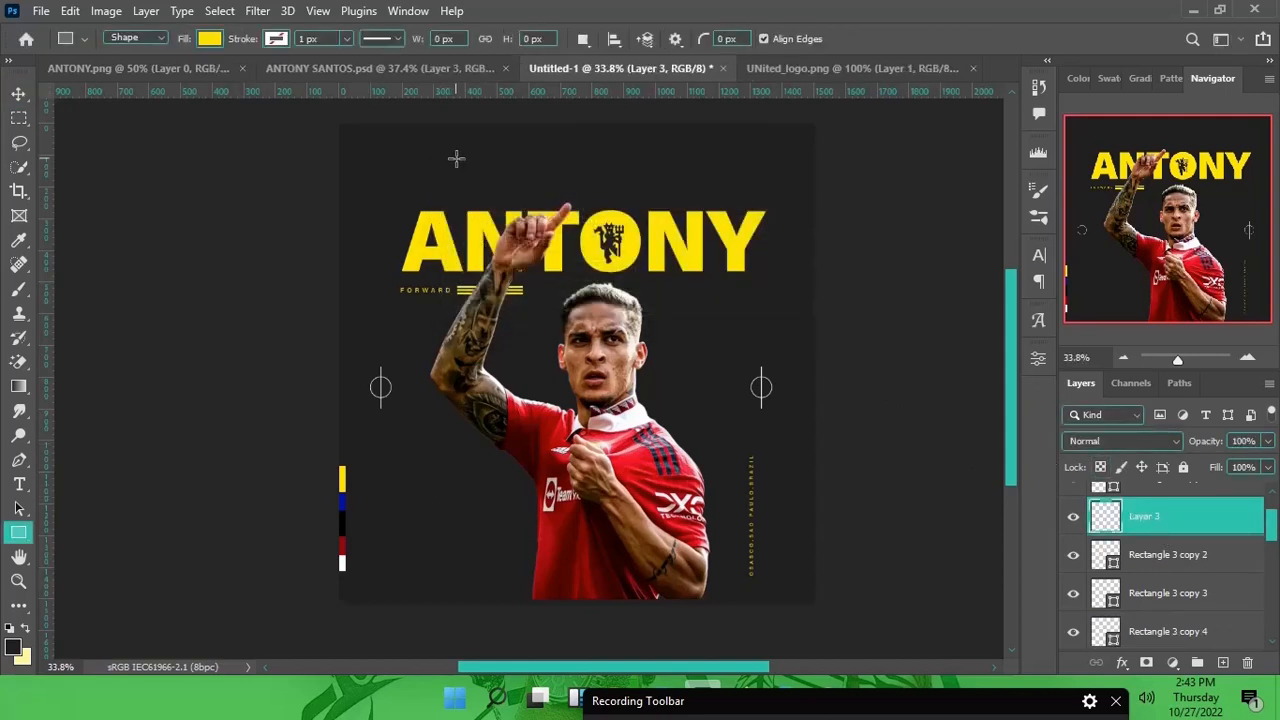
pyautogui.moveTo(488, 167)
pyautogui.mouseDown()
pyautogui.moveTo(700, 194)
pyautogui.moveTo(686, 194)
pyautogui.mouseUp()
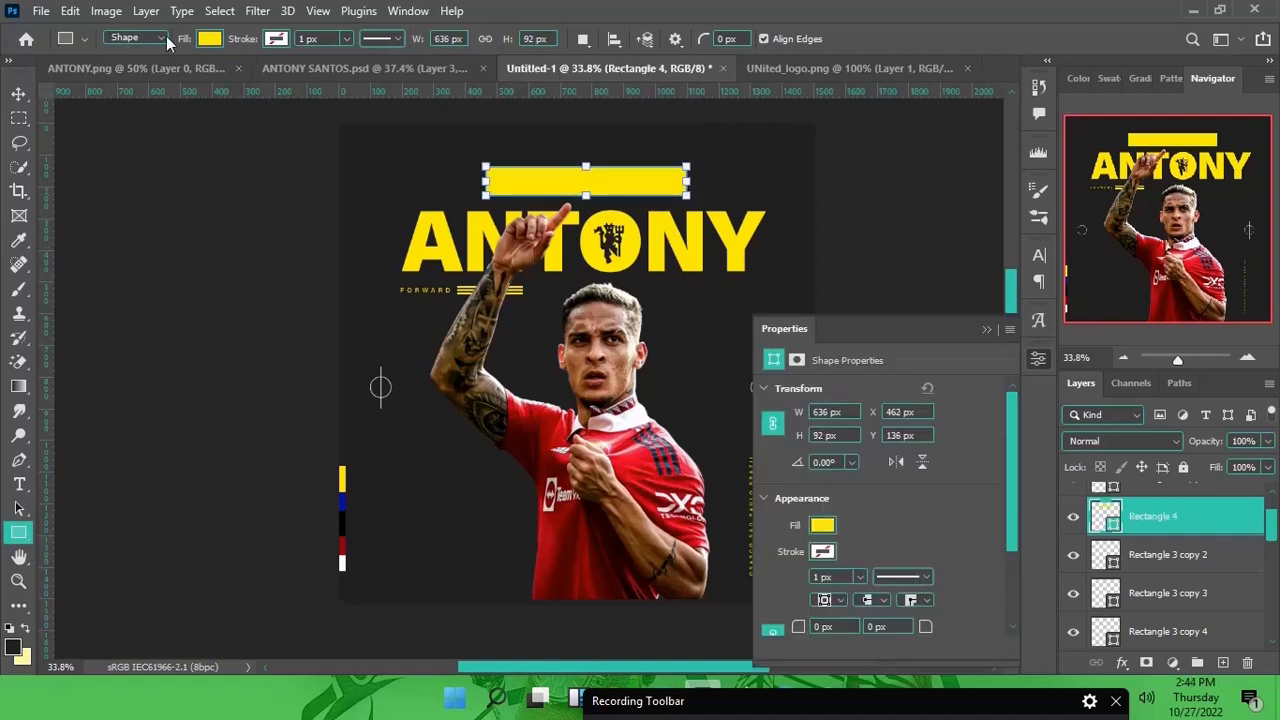
# Remove the fill from the rectangle above the title and give it a white 3 px stroke
pyautogui.click(209, 38)
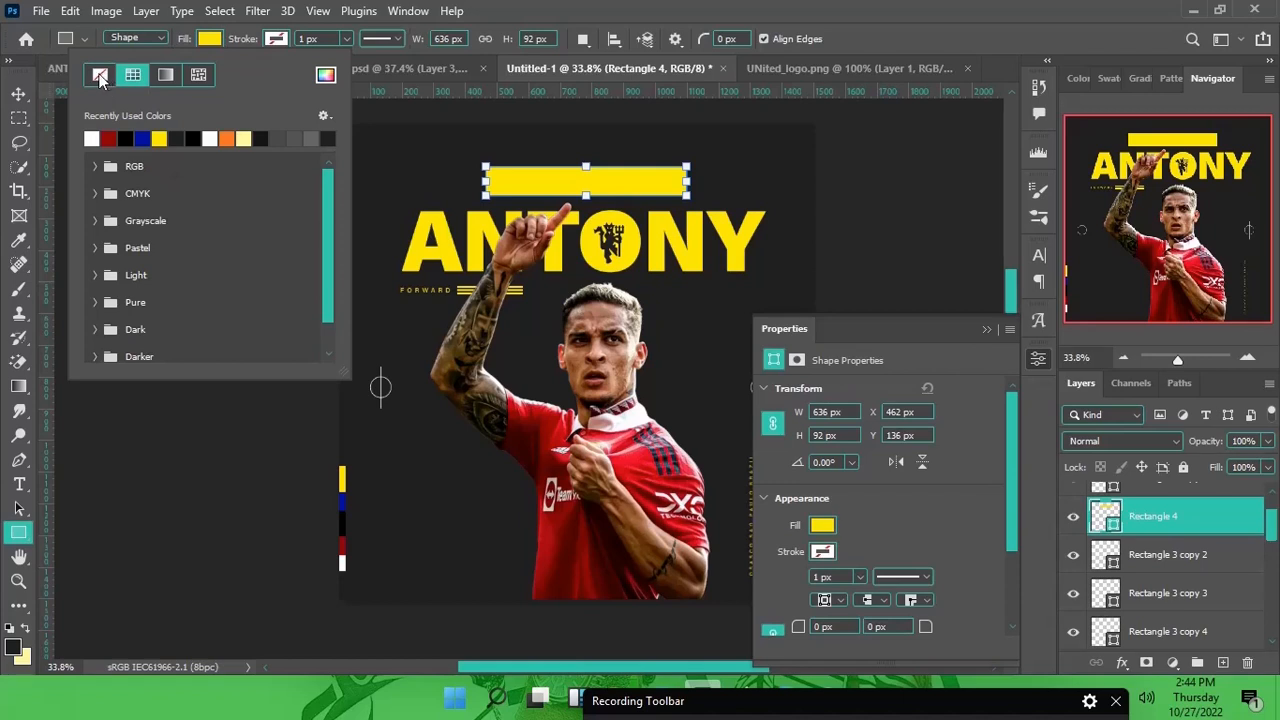
pyautogui.click(100, 78)
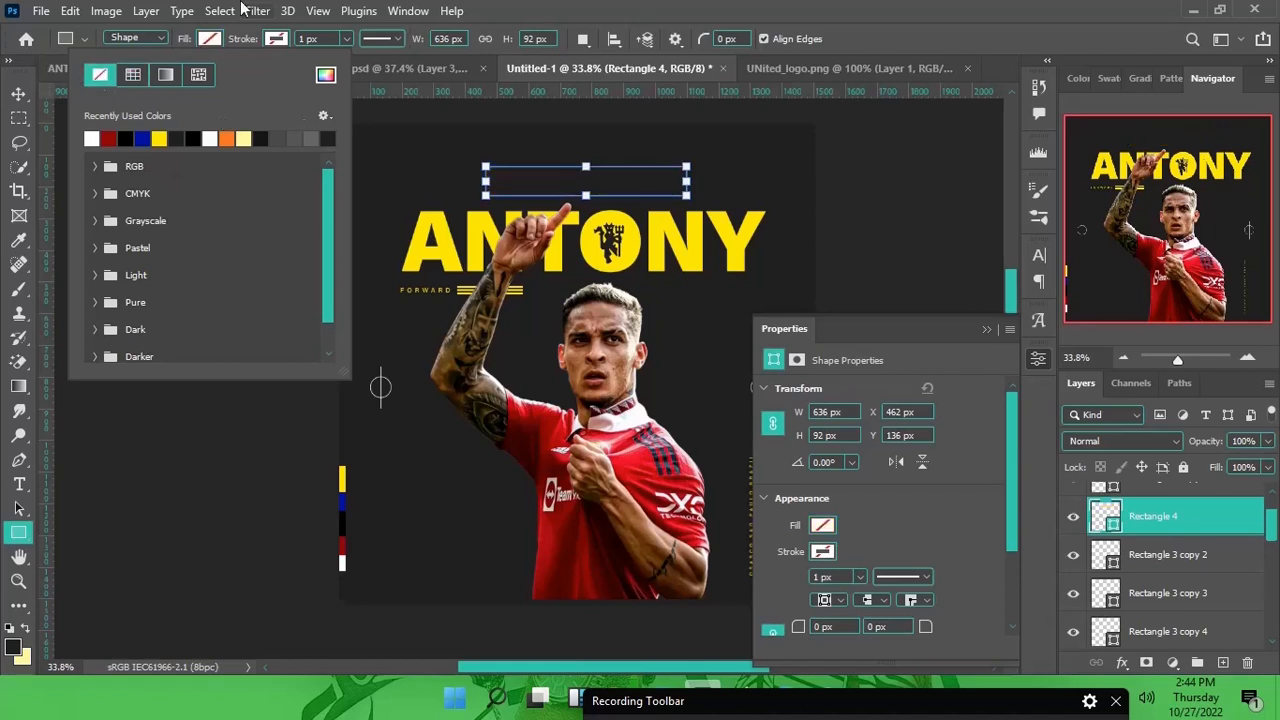
pyautogui.click(277, 39)
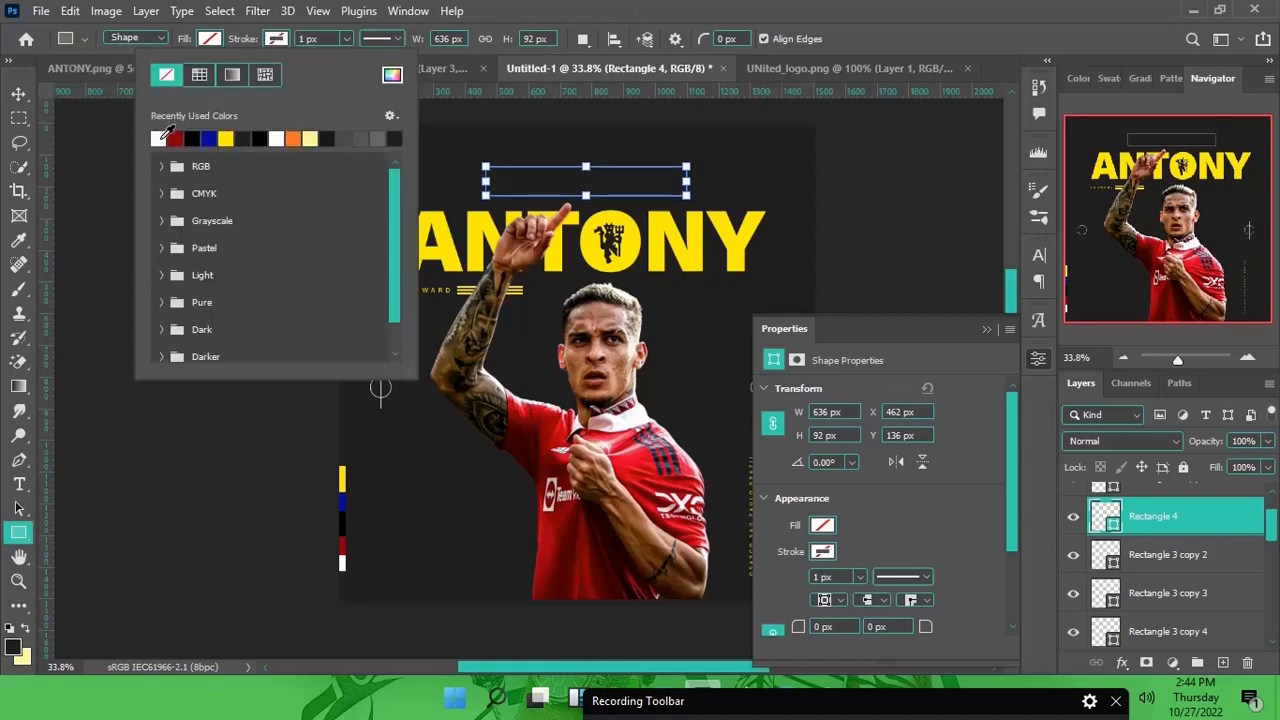
pyautogui.click(160, 139)
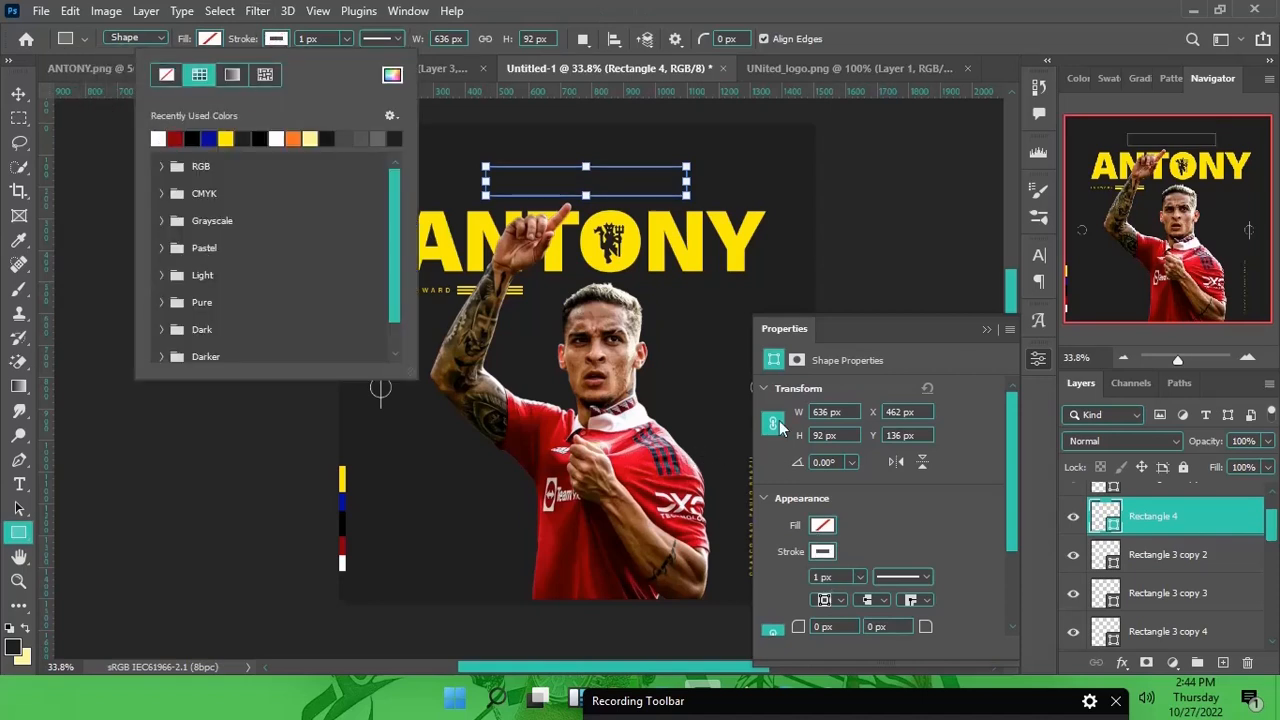
pyautogui.click(331, 38)
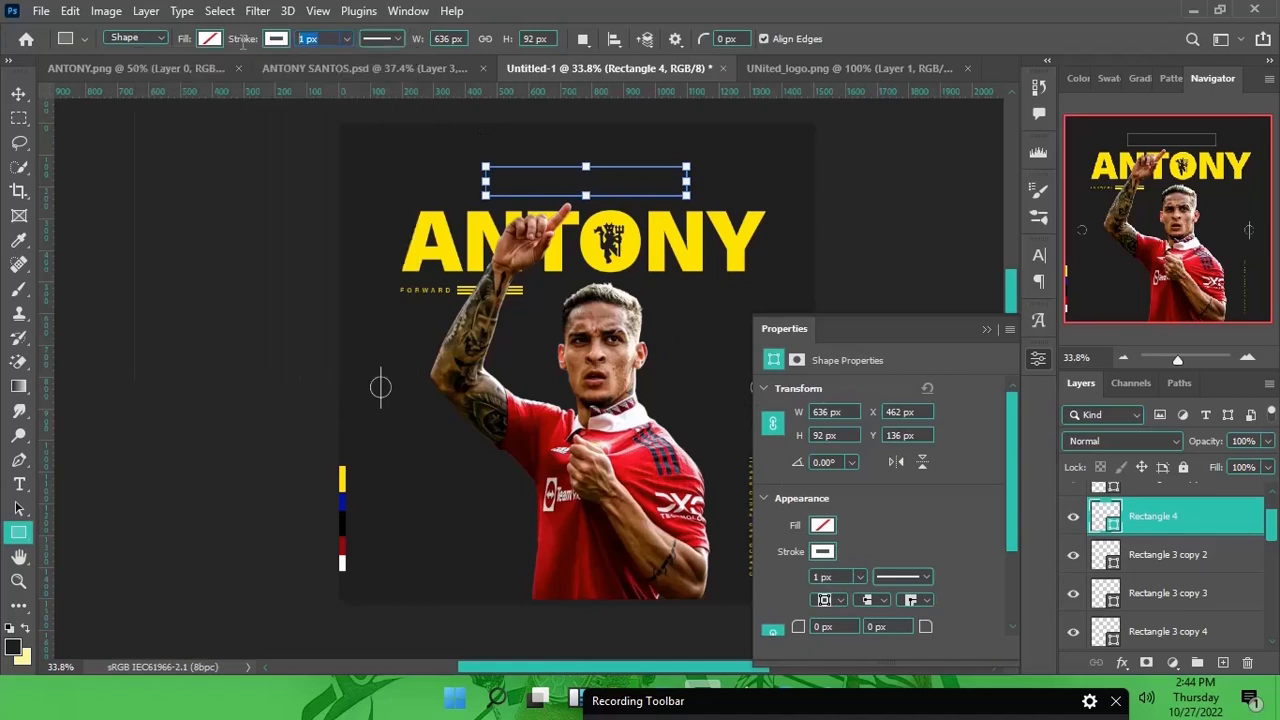
pyautogui.write('3')
pyautogui.press('Return')
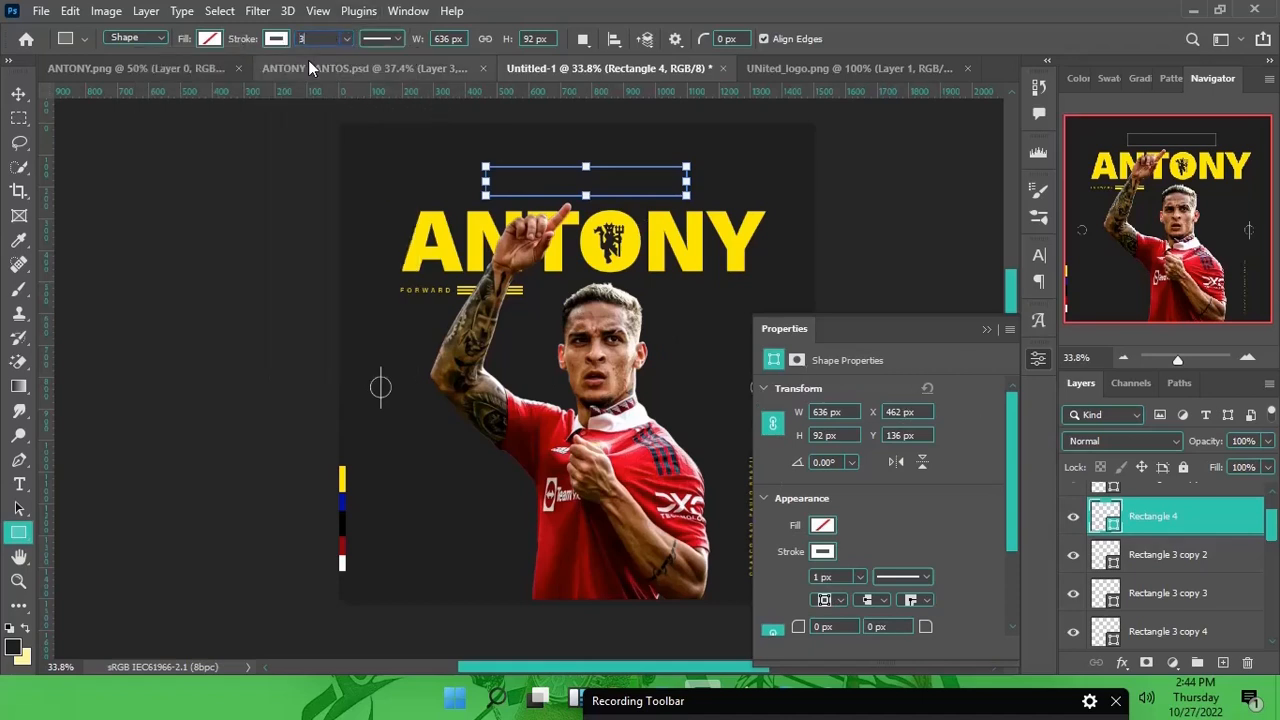
# Reduce the outlined rectangle's height to about 69 px, keeping its width and upper edge
pyautogui.click(18, 93)
pyautogui.moveTo(576, 224); pyautogui.dragTo(586, 193)
pyautogui.hotkey('ctrl', 't')
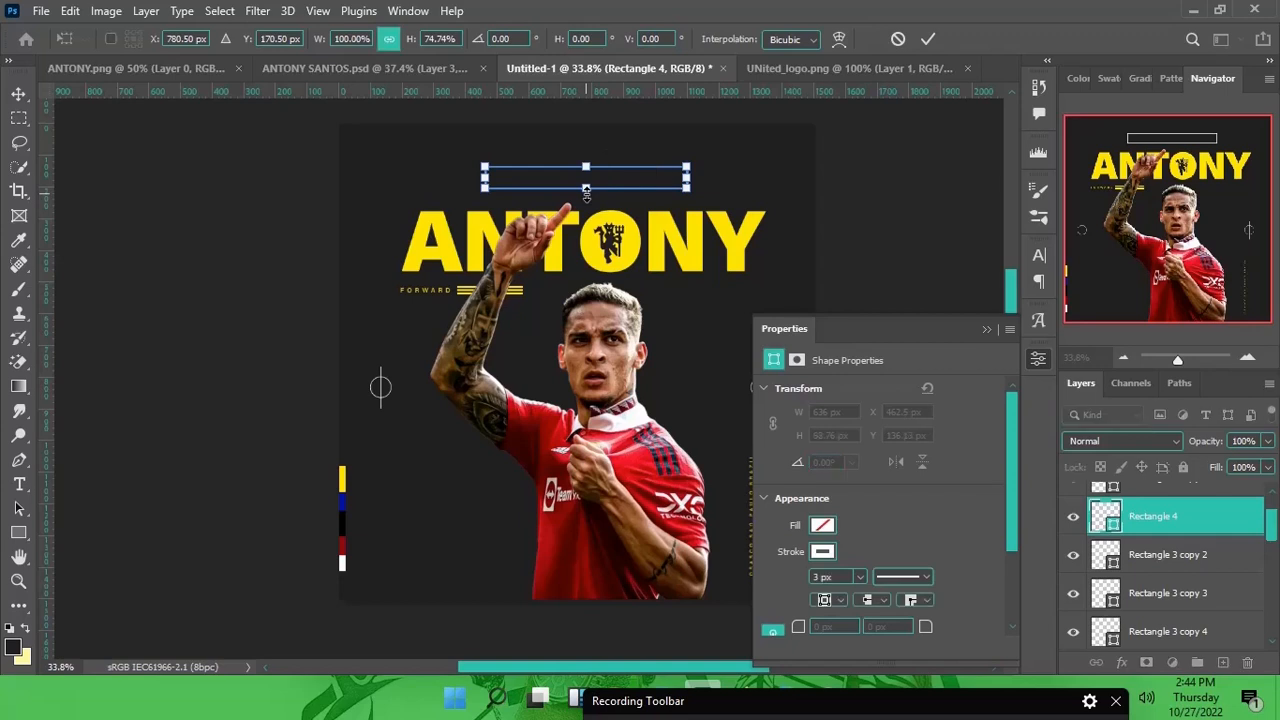
pyautogui.click(929, 40)
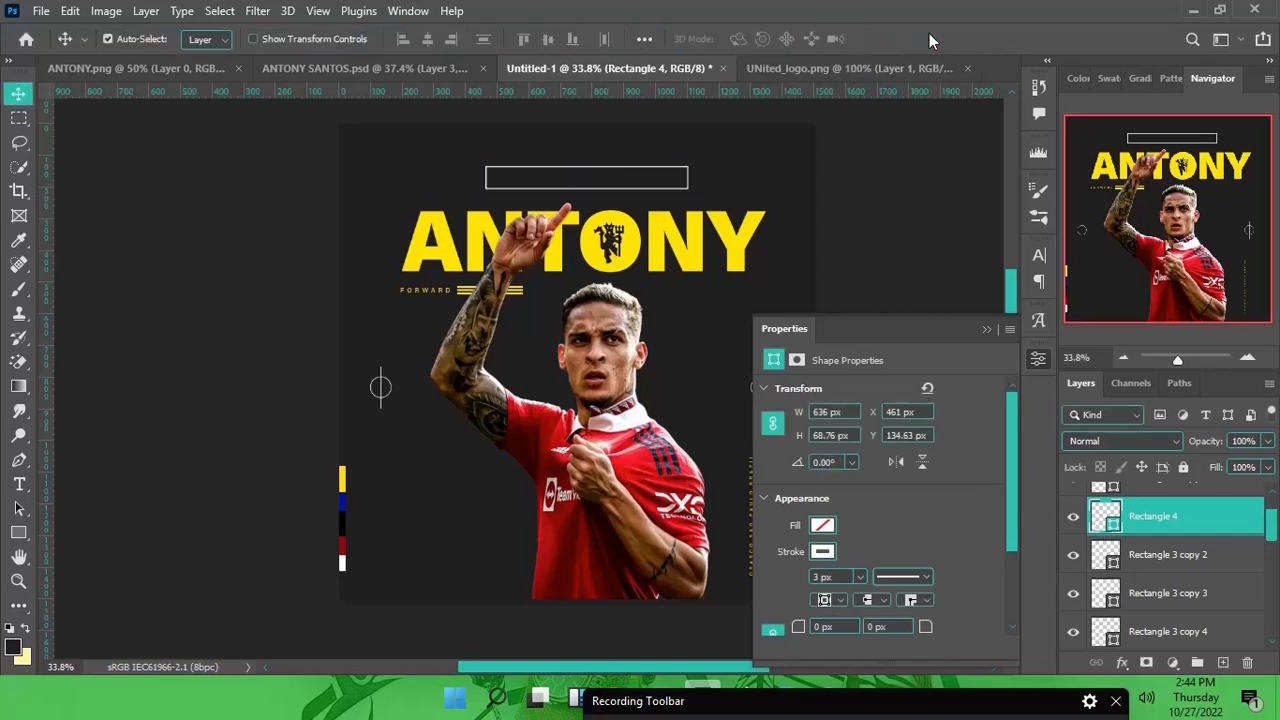
# Nudge the outlined rectangle down about 22 px so it sits closer to the ANTONY title
pyautogui.press('Down')
pyautogui.press('Down')
pyautogui.press('Down')
pyautogui.press('Down')
pyautogui.press('Down')
pyautogui.press('Down')
pyautogui.press('Down')
pyautogui.press('Down')
pyautogui.press('Down')
pyautogui.press('Down')
pyautogui.press('Down')
pyautogui.press('Down')
pyautogui.press('Down')
pyautogui.press('Down')
pyautogui.press('Down')
pyautogui.press('Down')
pyautogui.press('Down')
pyautogui.press('Down')
pyautogui.press('Down')
pyautogui.press('Down')
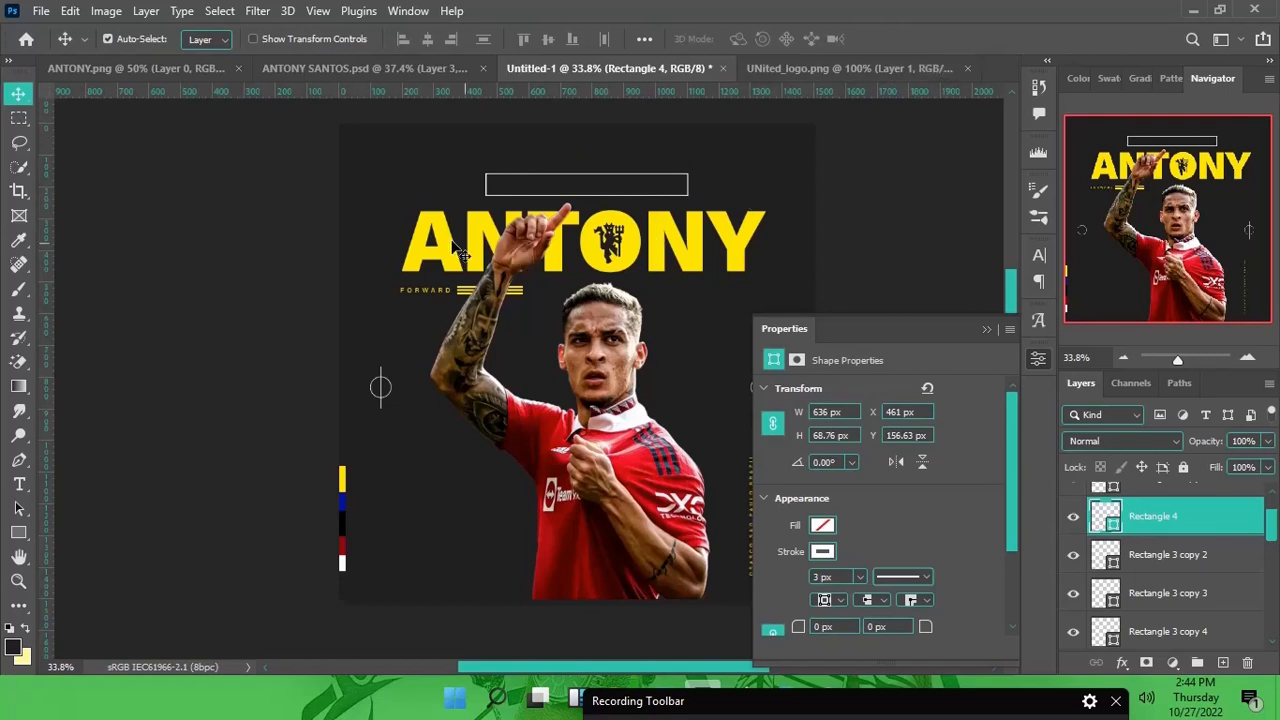
# Draw a triangle about 61.5 × 53 px across the middle of the outlined box's lower edge, combined with the same shape layer
pyautogui.click(17, 538)
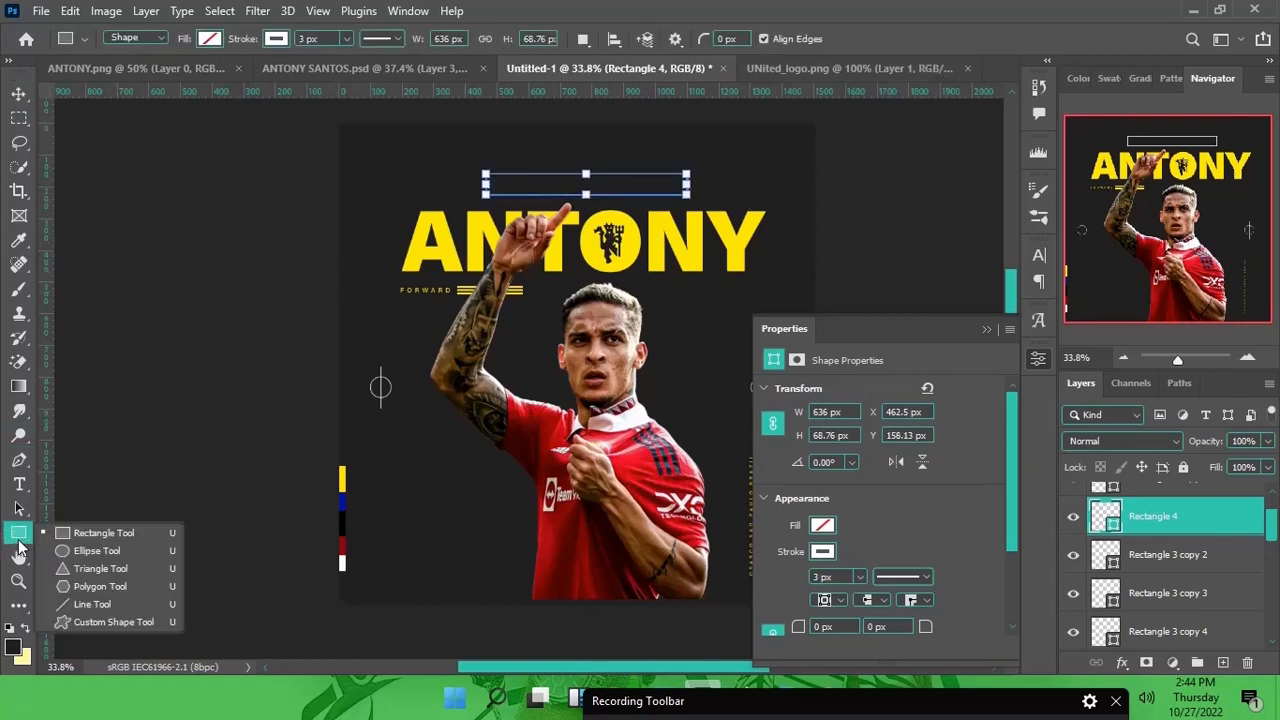
pyautogui.click(78, 570)
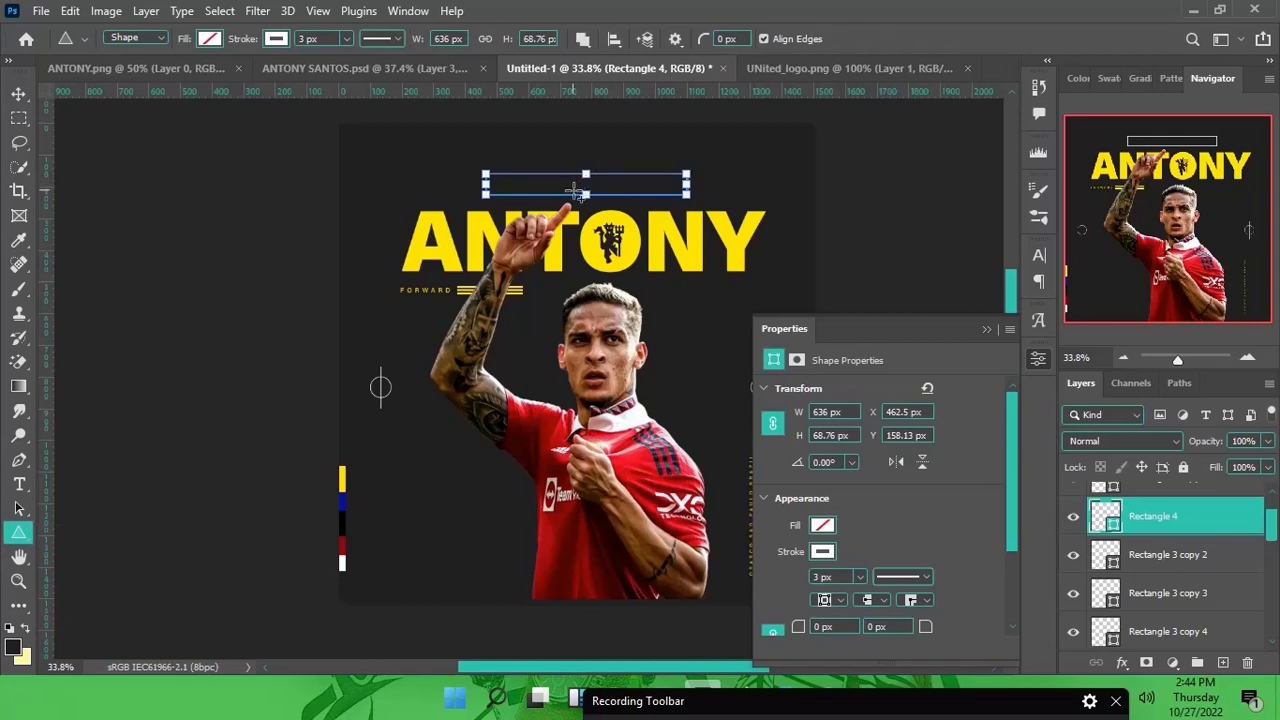
pyautogui.moveTo(578, 190); pyautogui.dragTo(604, 207)
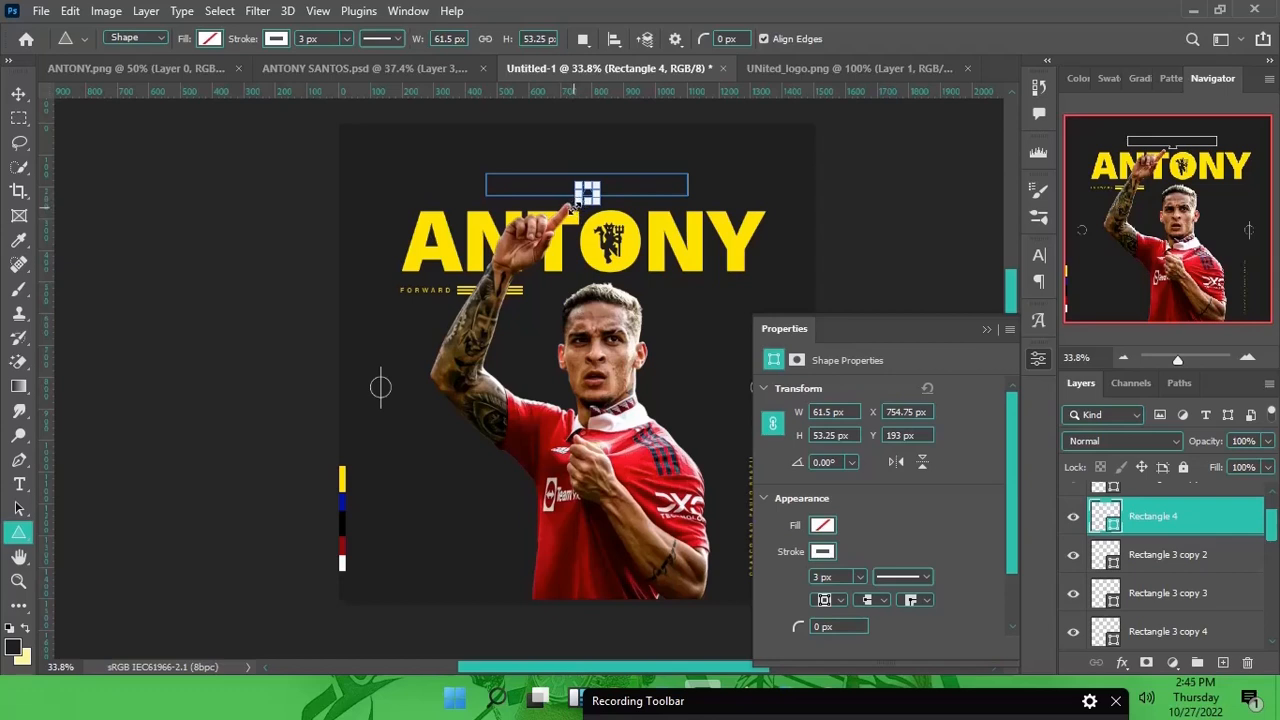
# Rotate the triangle 180° and move it down, centred on the box's lower edge, to form a downward pointer
pyautogui.scroll(5, 573, 205)
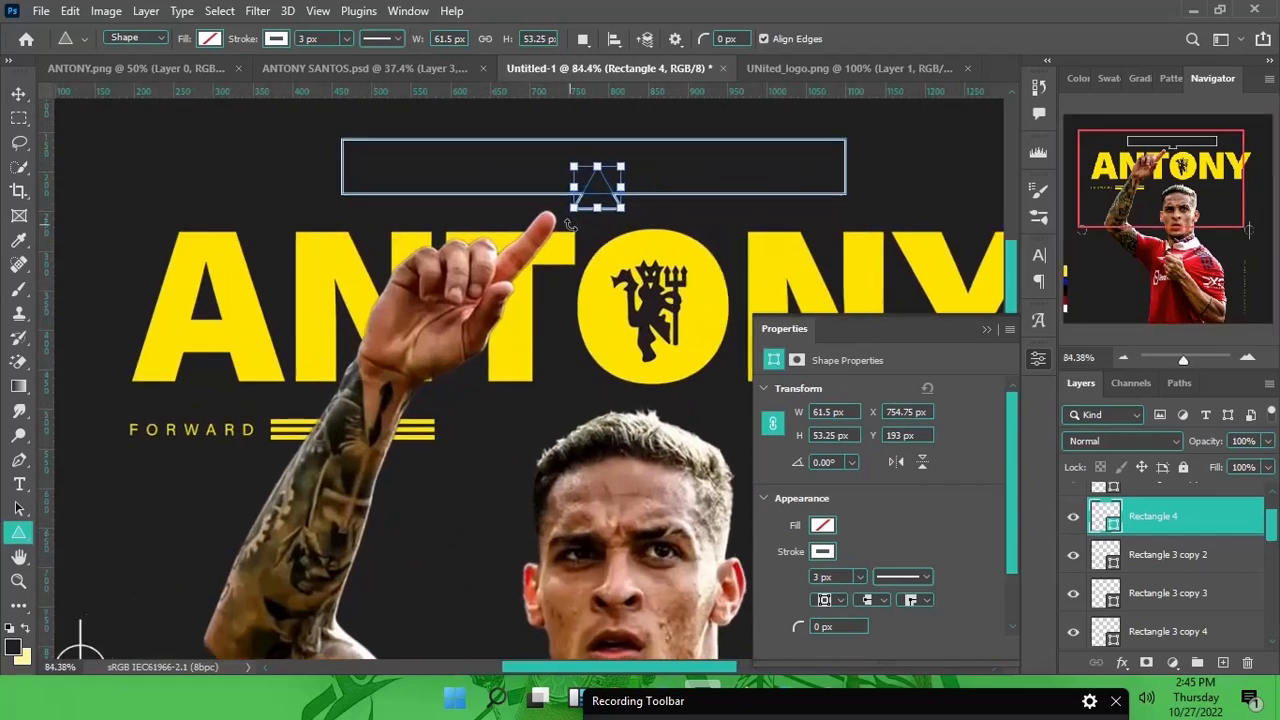
pyautogui.moveTo(595, 233)
pyautogui.mouseDown()
pyautogui.moveTo(557, 217)
pyautogui.moveTo(582, 227)
pyautogui.mouseUp()
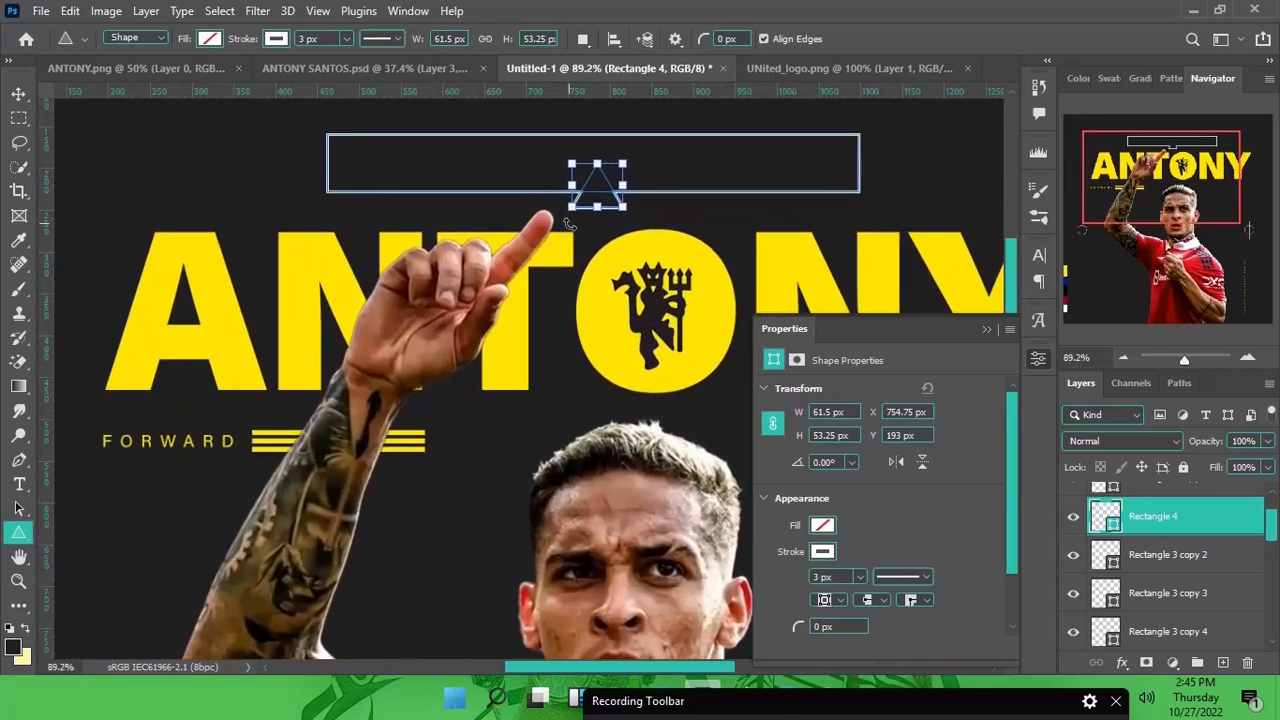
pyautogui.moveTo(569, 224); pyautogui.dragTo(621, 153)
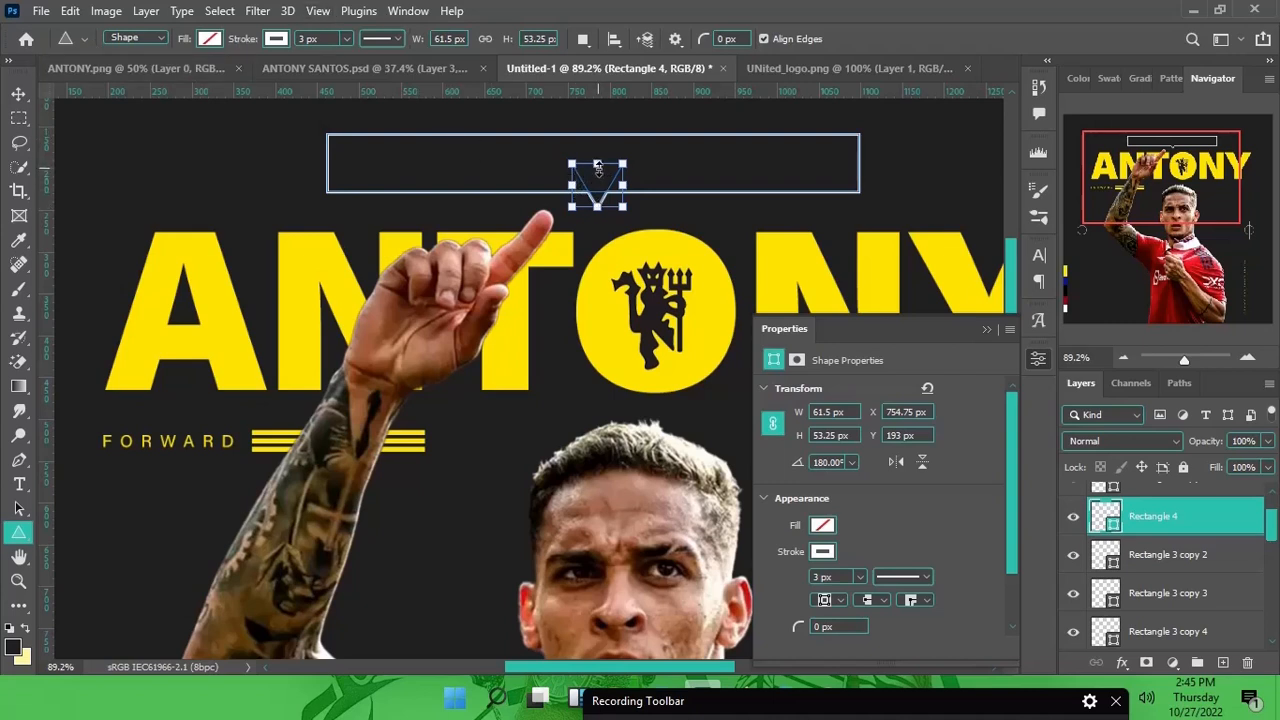
pyautogui.moveTo(596, 177); pyautogui.dragTo(598, 198)
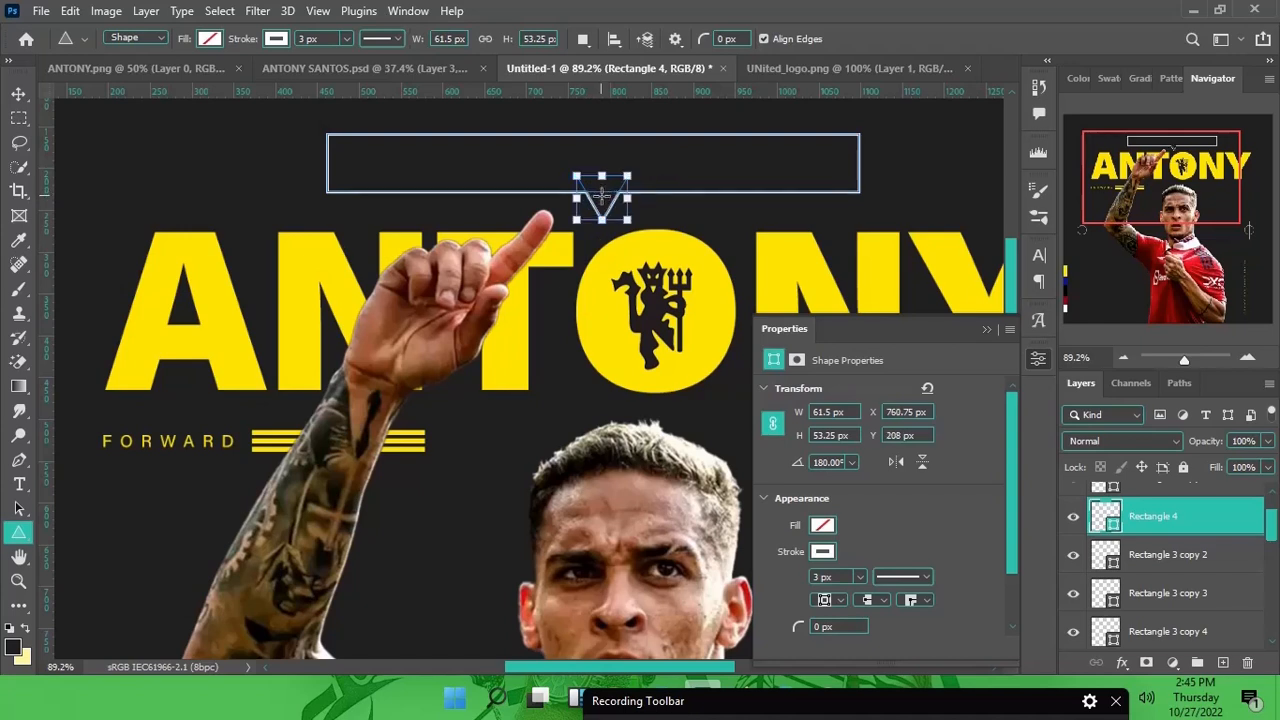
pyautogui.moveTo(604, 199); pyautogui.dragTo(598, 206)
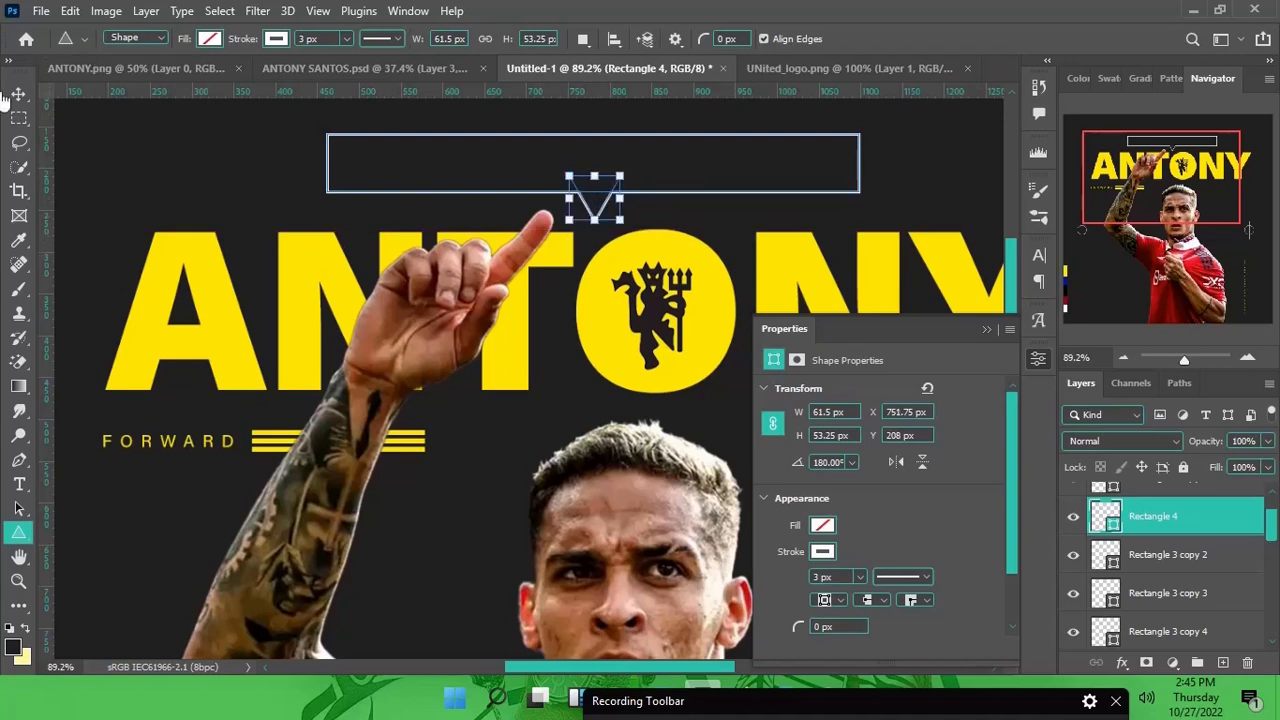
pyautogui.click(18, 93)
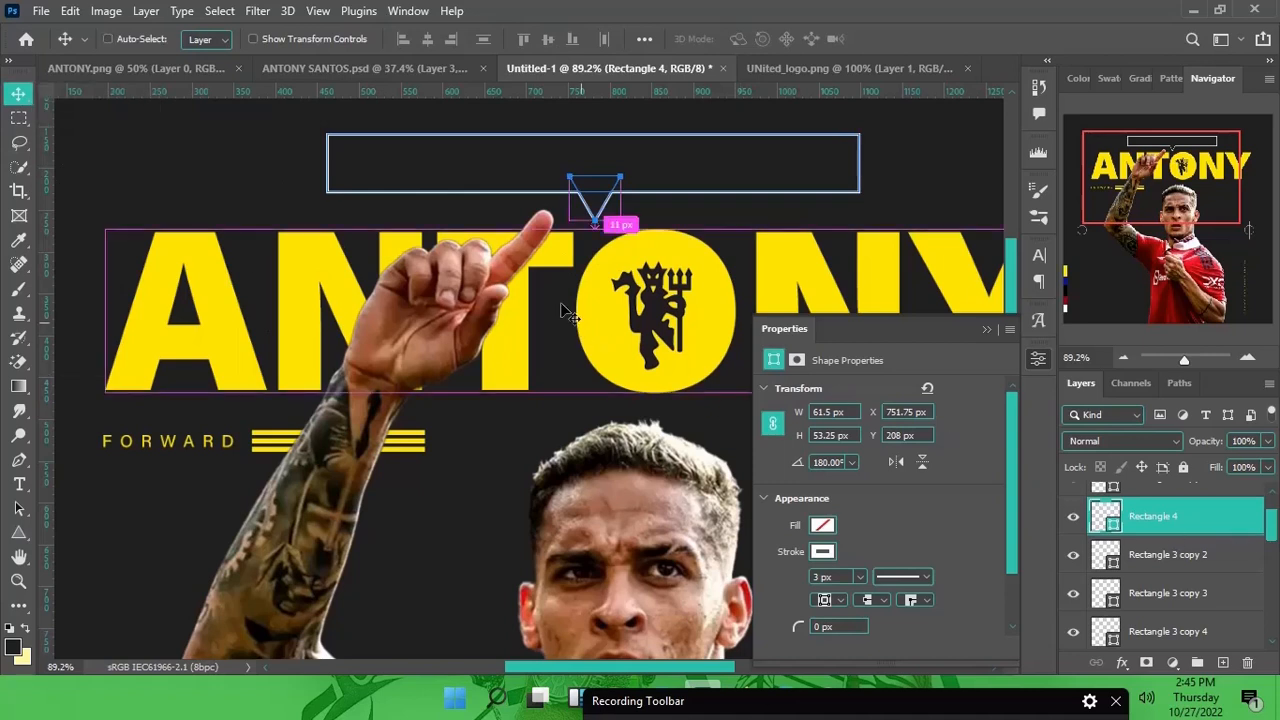
pyautogui.scroll(-3, 568, 296)
pyautogui.click(263, 190)
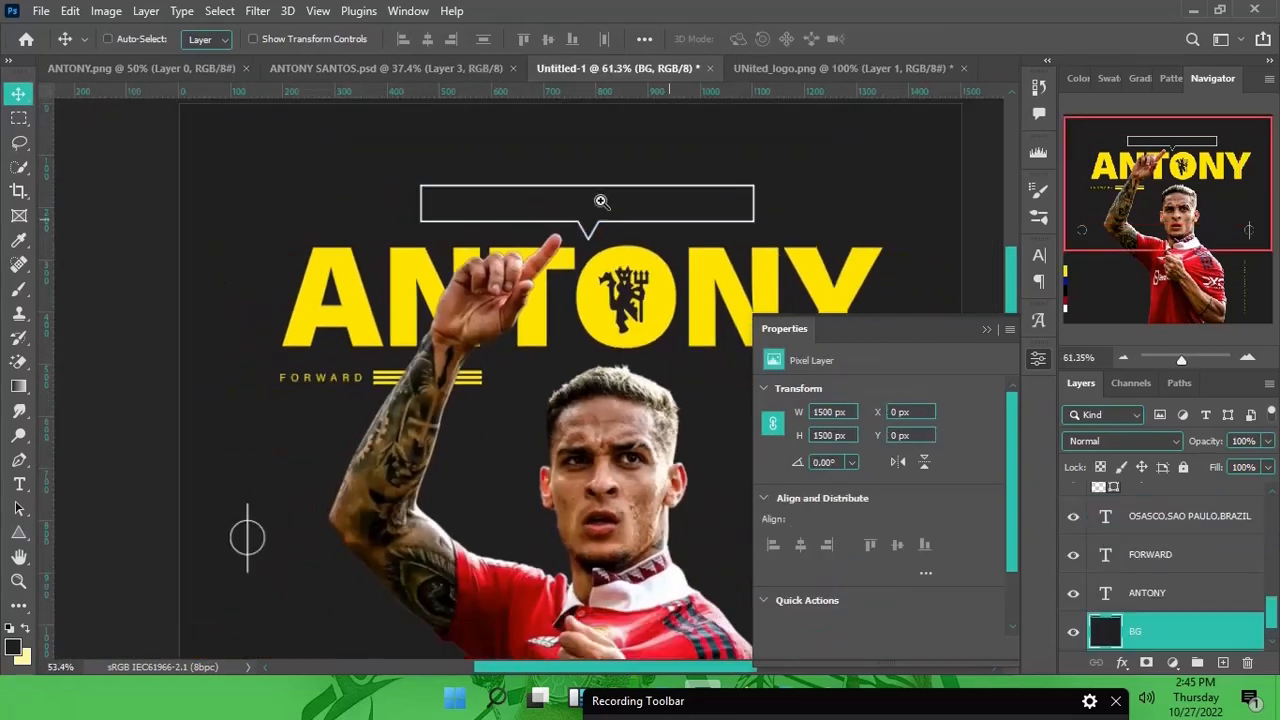
# Duplicate the FORWARD text layer and place the copy in the centre of the outlined box
pyautogui.scroll(-3, 612, 225)
pyautogui.scroll(2, 633, 220)
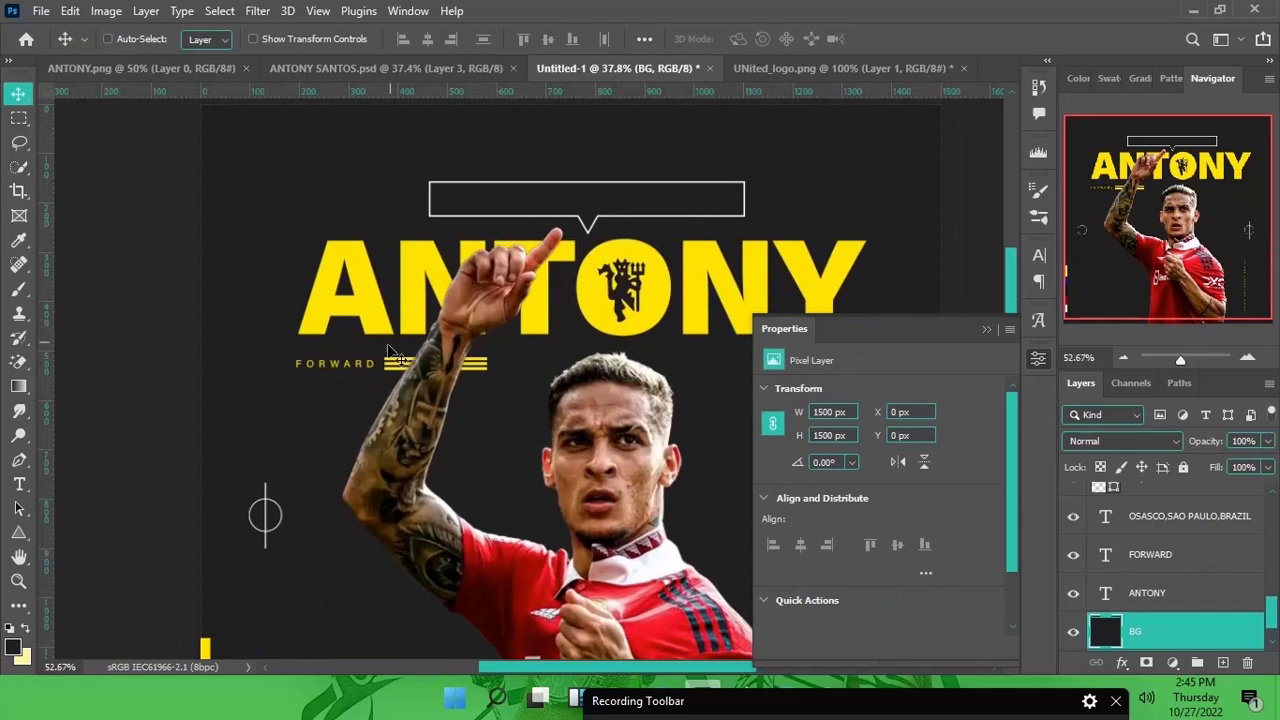
pyautogui.keyDown('ctrl'); pyautogui.click(362, 366); pyautogui.keyUp('ctrl')
pyautogui.hotkey('ctrl', 'j')
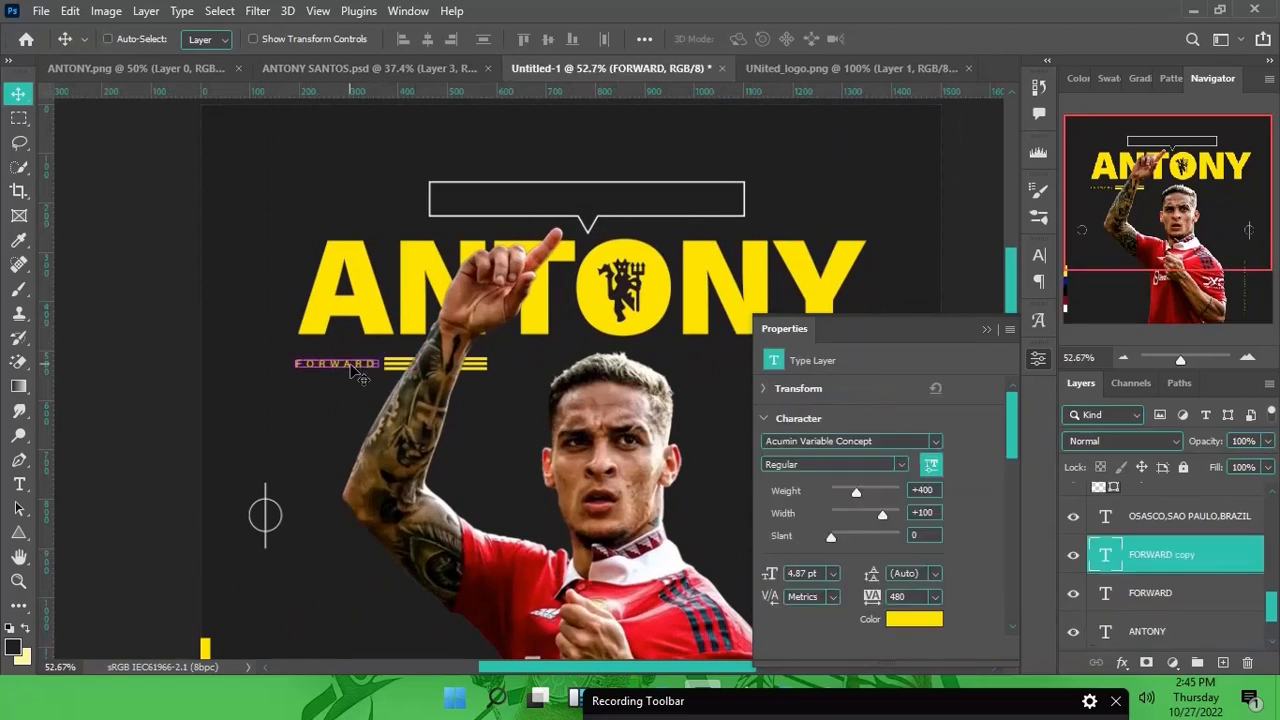
pyautogui.moveTo(355, 370); pyautogui.dragTo(606, 207)
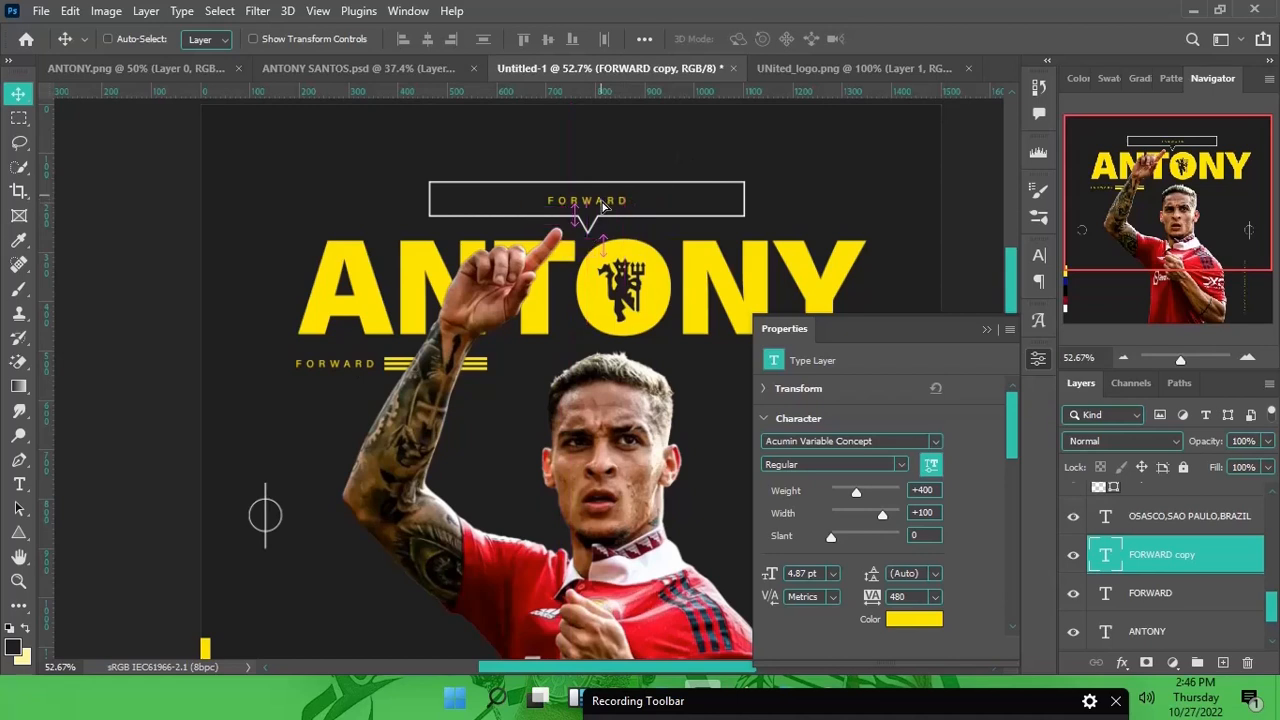
# Replace the copied text's wording with NEW SIGNING and change its colour to white (ffffff)
pyautogui.hotkey('ctrl', 't')
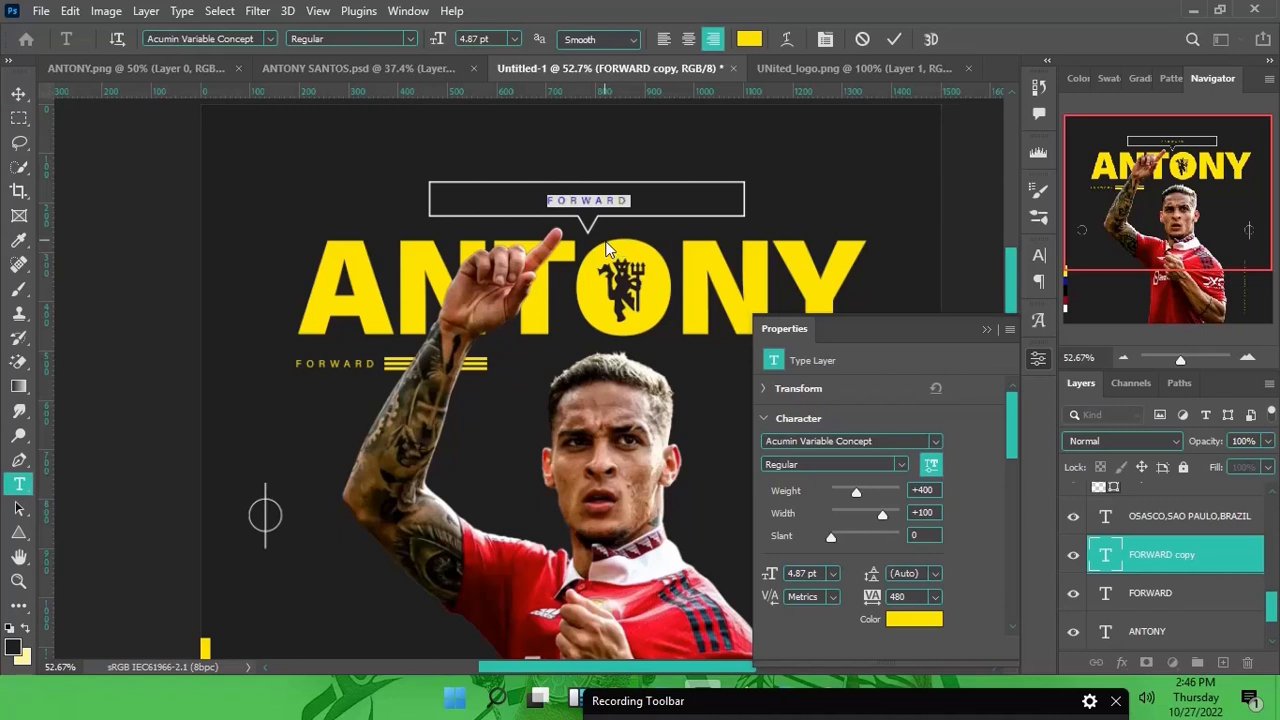
pyautogui.write('NEW SIGNING')
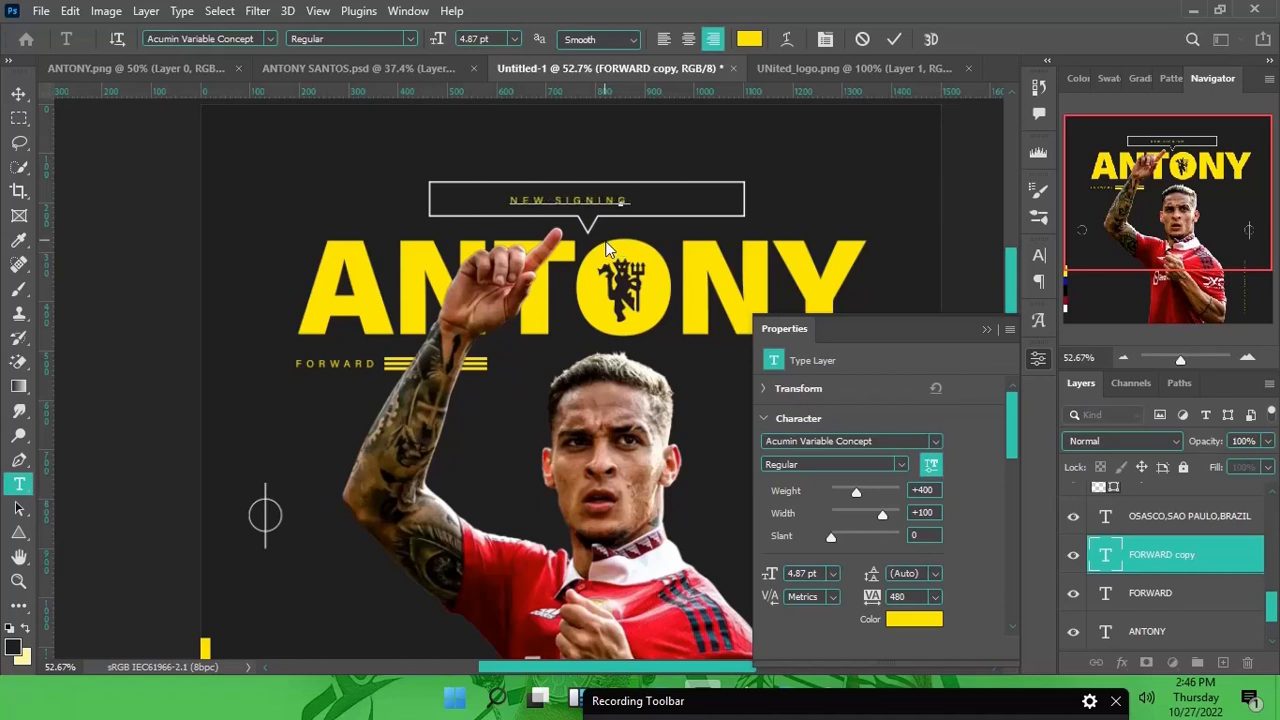
pyautogui.hotkey('ctrl', 'a')
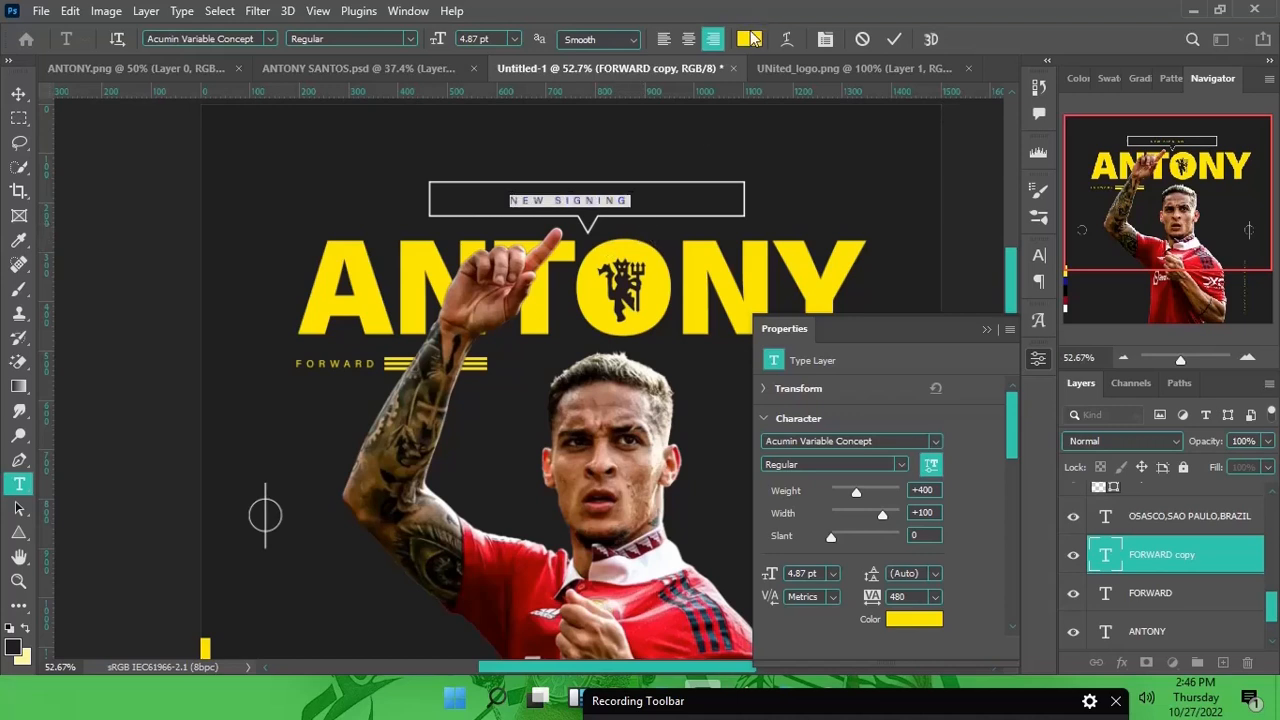
pyautogui.click(749, 40)
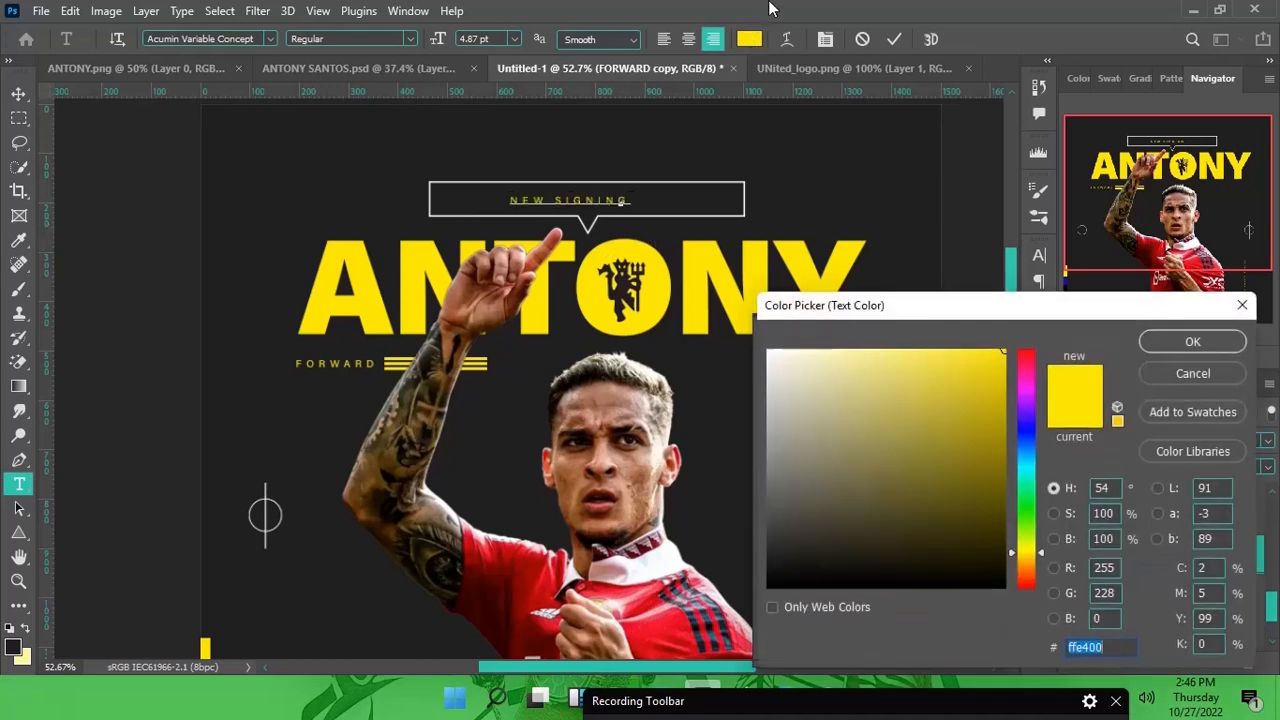
pyautogui.click(792, 357)
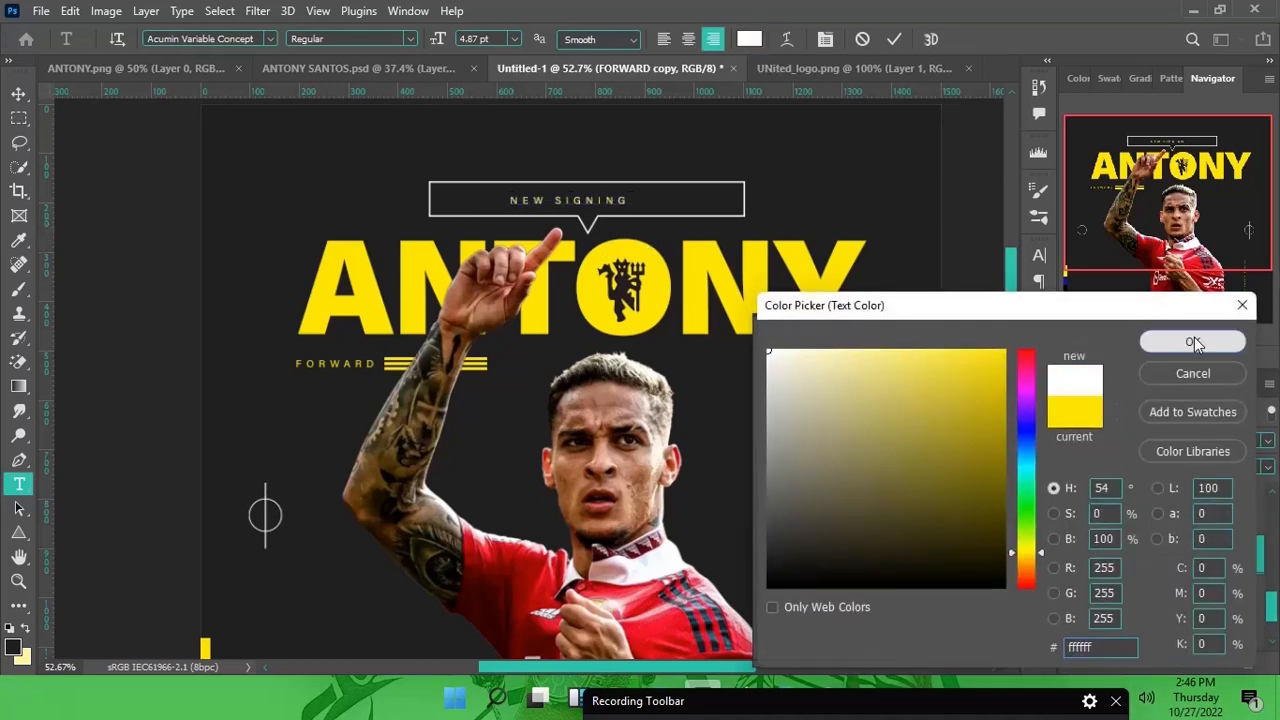
pyautogui.click(1193, 341)
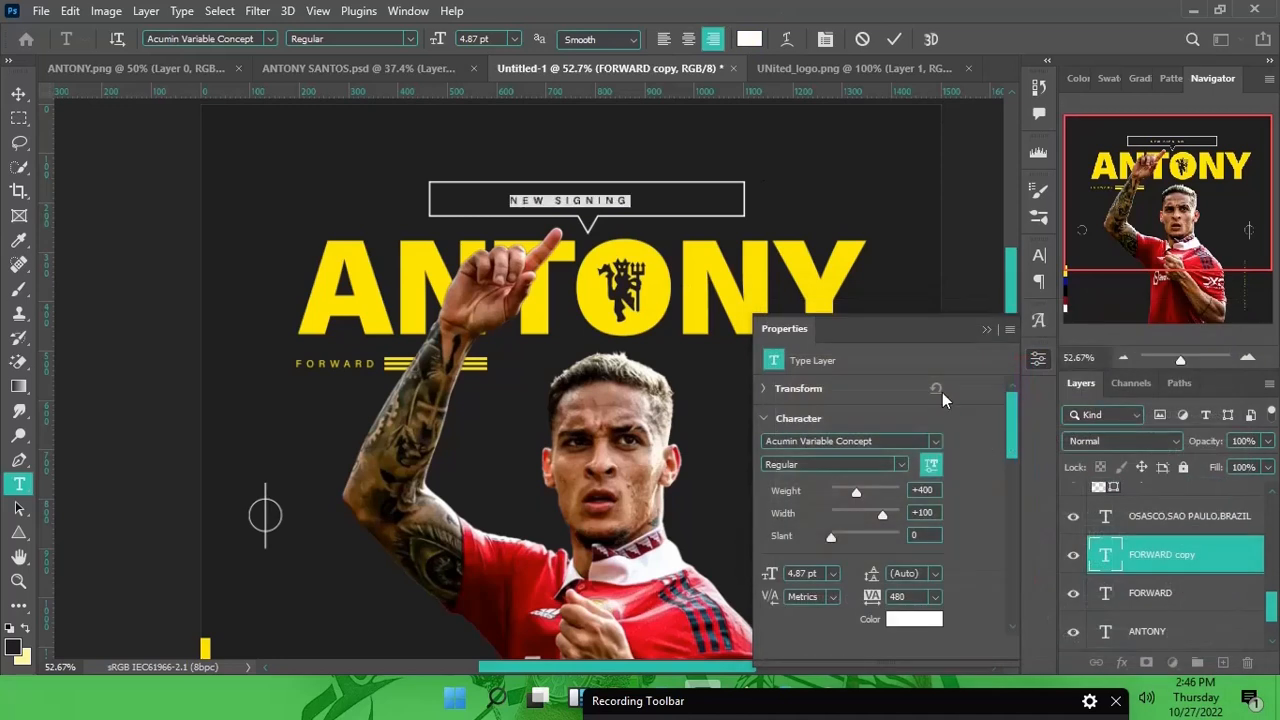
# Set the NEW SIGNING text's tracking to 1320 and centre the widened text inside the outlined box
pyautogui.click(825, 40)
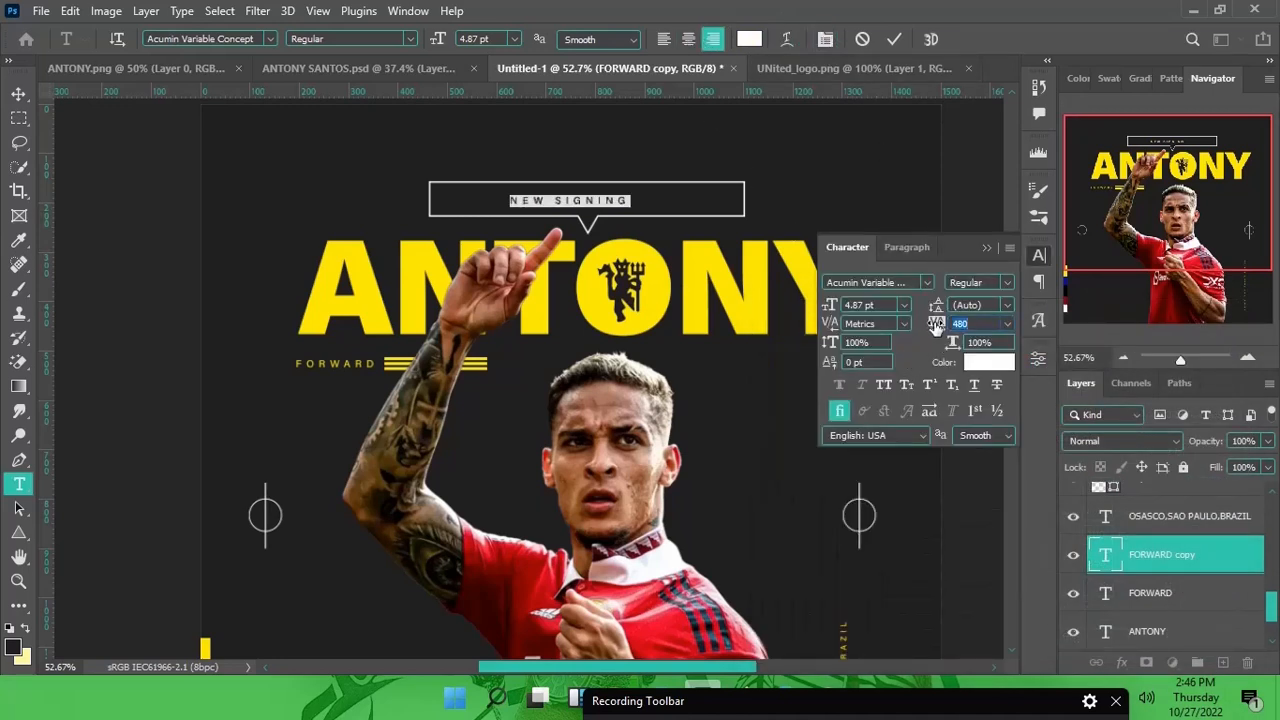
pyautogui.moveTo(937, 323); pyautogui.dragTo(980, 324)
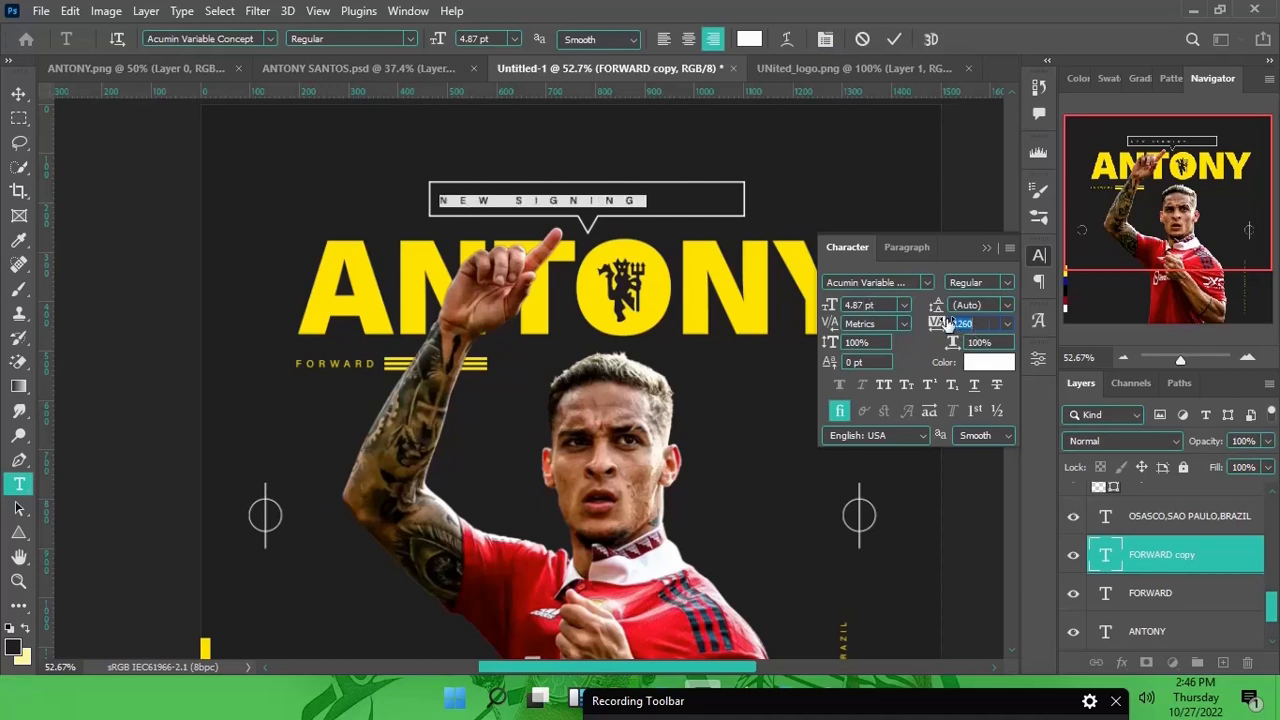
pyautogui.click(893, 39)
pyautogui.press('v')
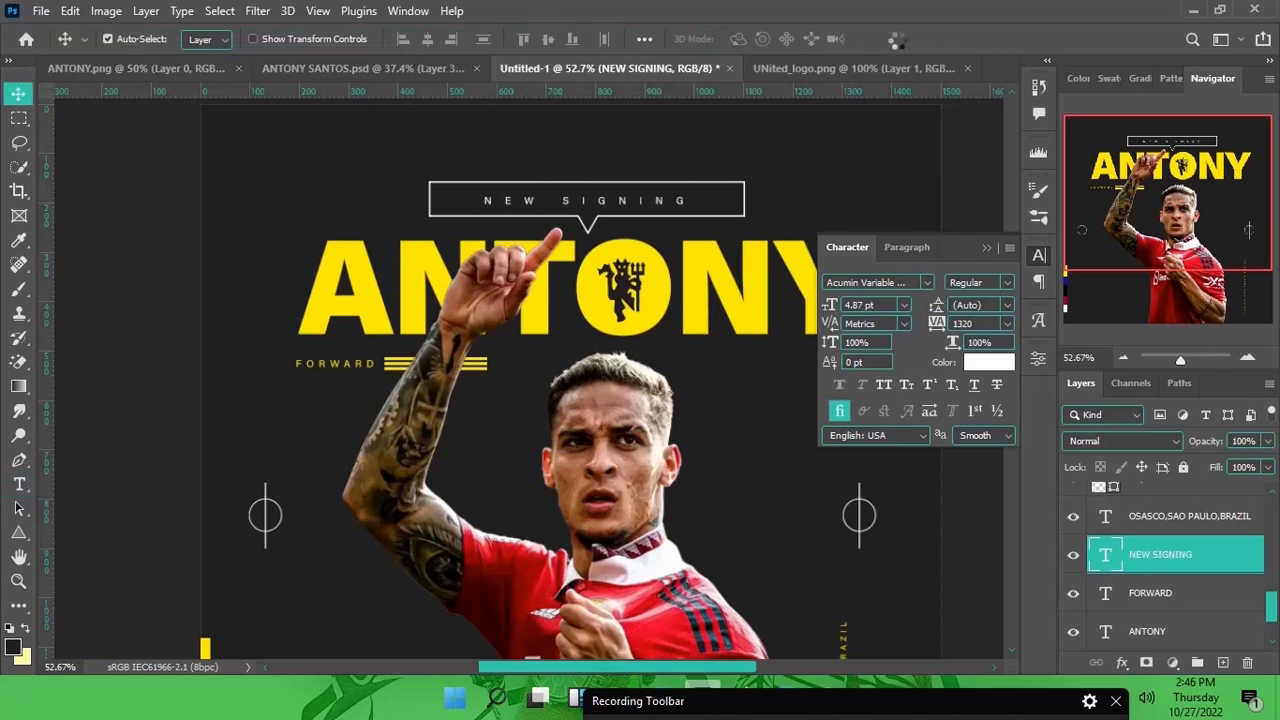
# Add a new empty layer directly above the BG layer, keeping its default name and settings
pyautogui.hotkey('ctrl', '-')
pyautogui.hotkey('ctrl', '-')
pyautogui.hotkey('ctrl', '-')
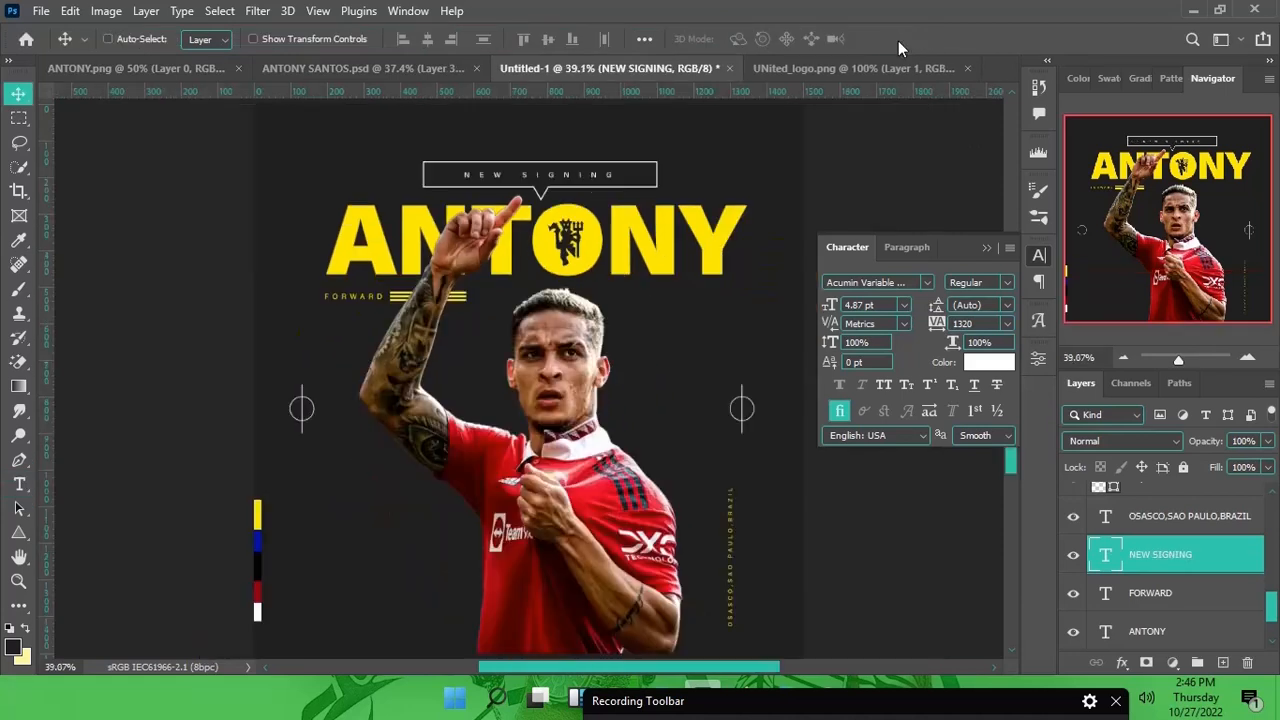
pyautogui.hotkey('ctrl', '+')
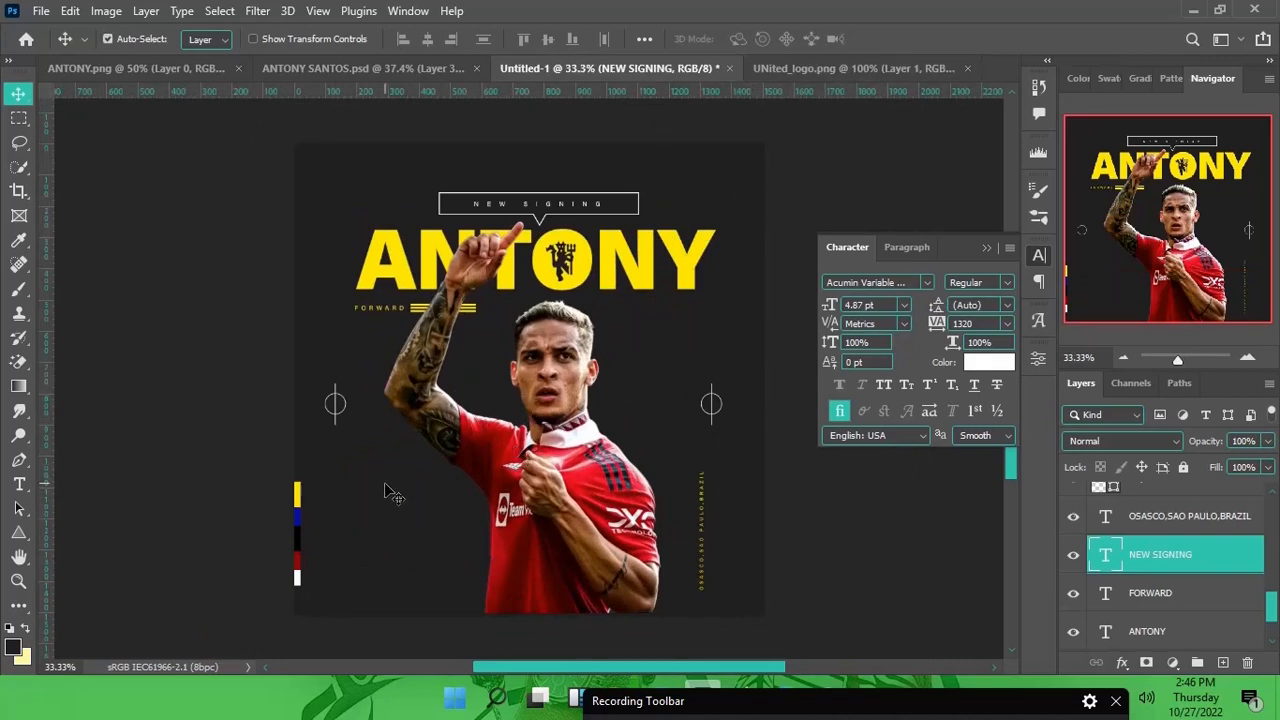
pyautogui.click(418, 587)
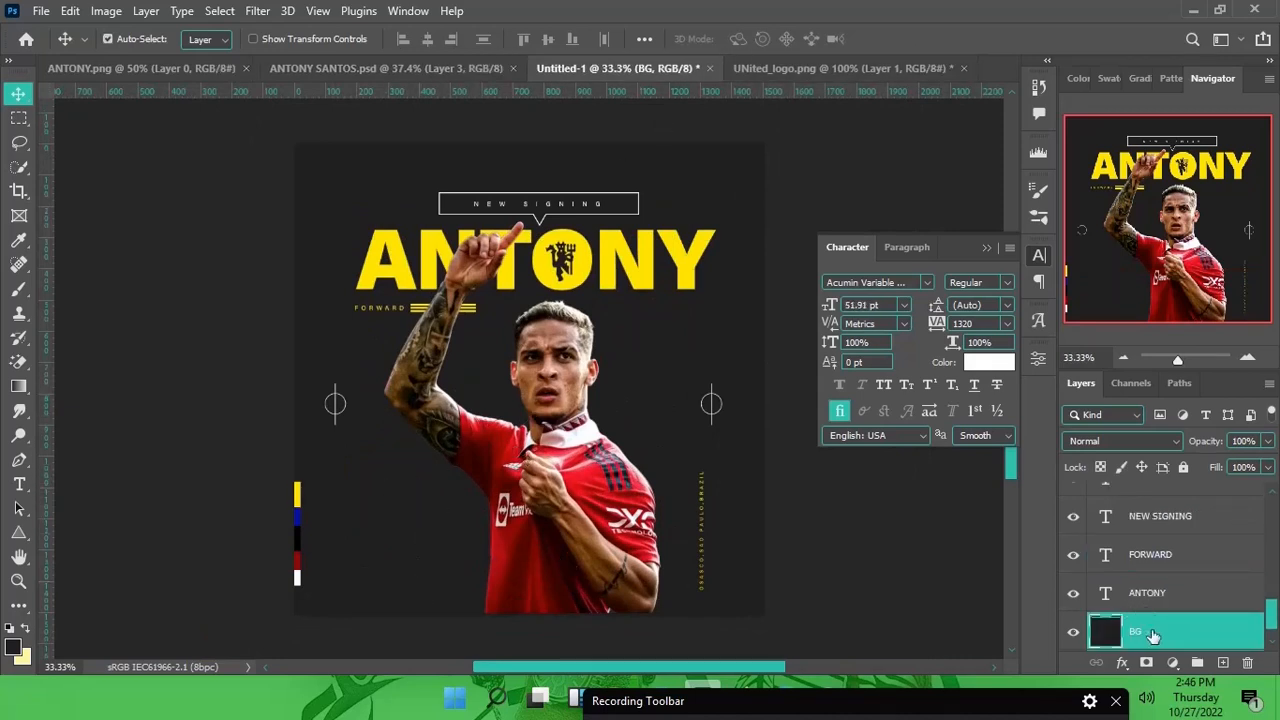
pyautogui.hotkey('ctrl', 'shift', 'n')
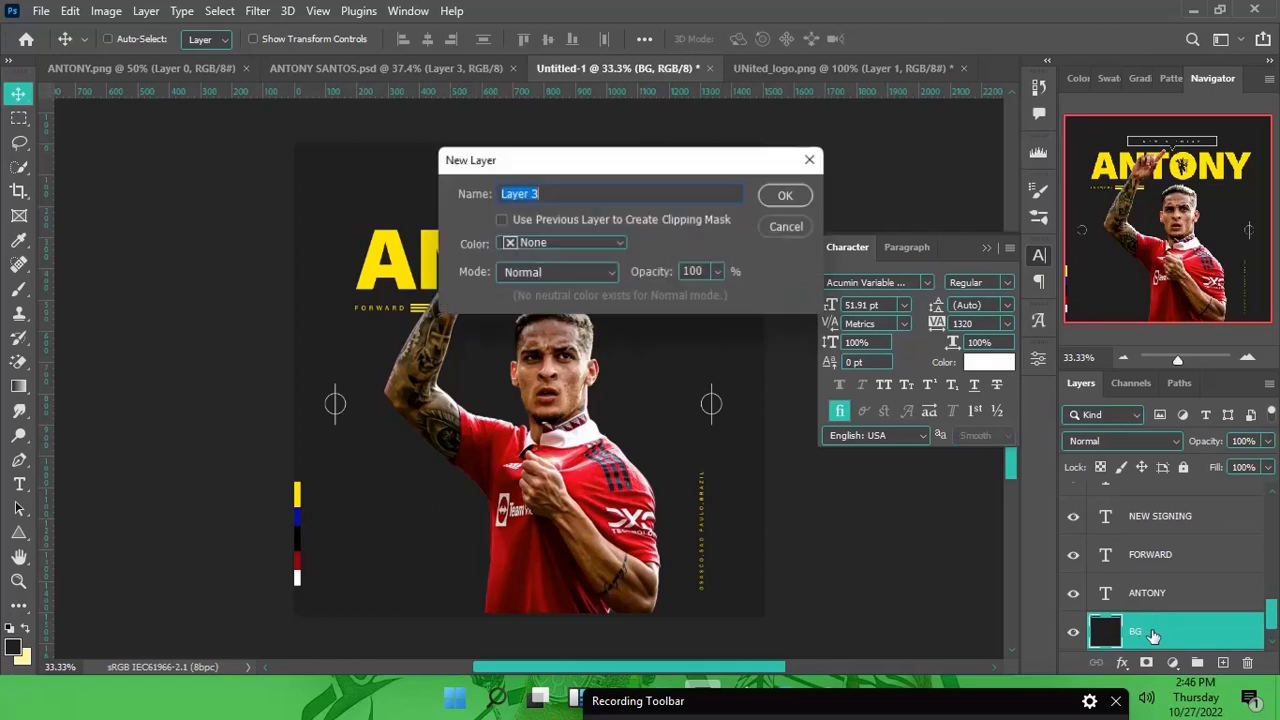
pyautogui.press('Return')
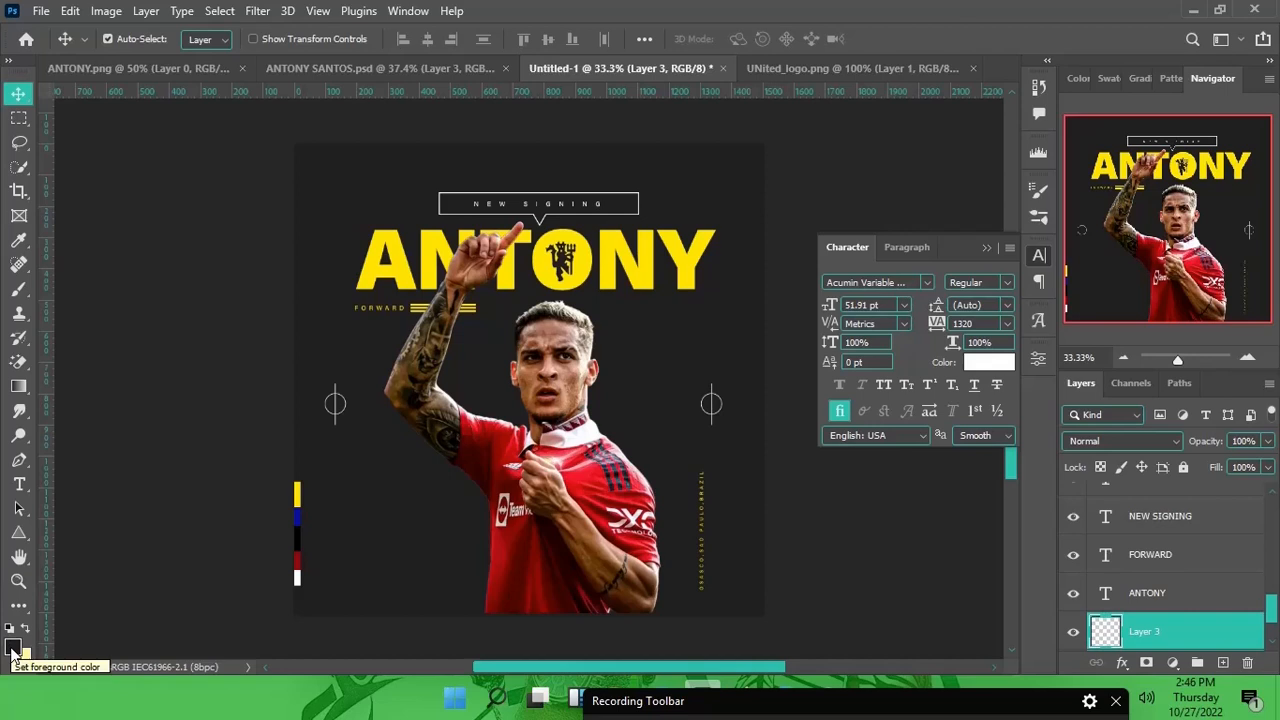
# Brush a soft dark-grey (383838) glow onto the new layer behind the player's raised arm, using a 1040 px brush
pyautogui.click(13, 650)
pyautogui.click(185, 380)
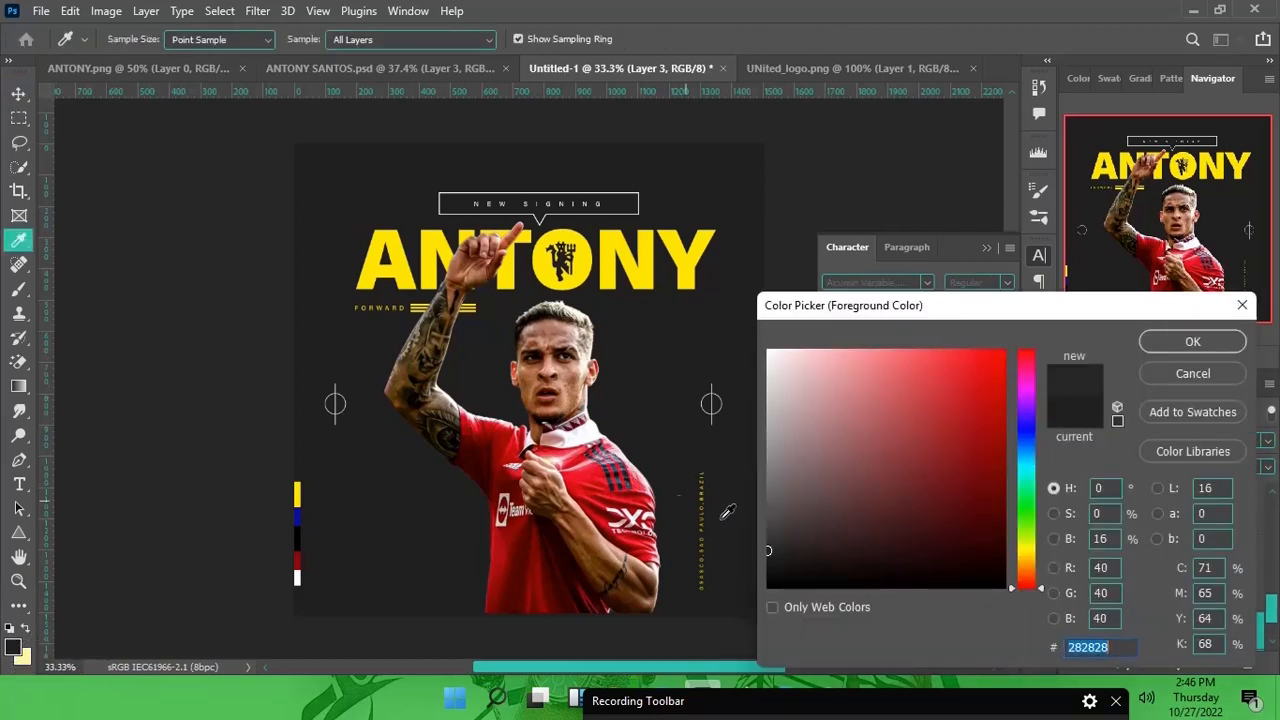
pyautogui.click(768, 543)
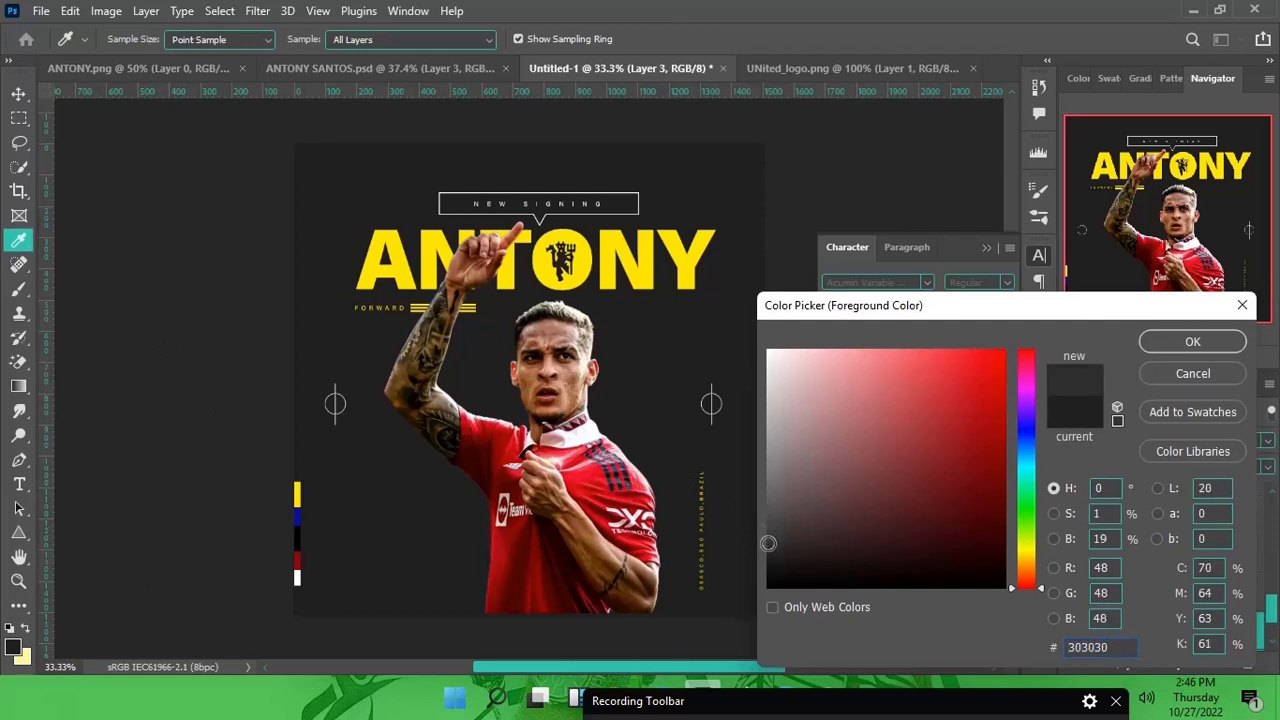
pyautogui.moveTo(768, 543); pyautogui.dragTo(769, 530)
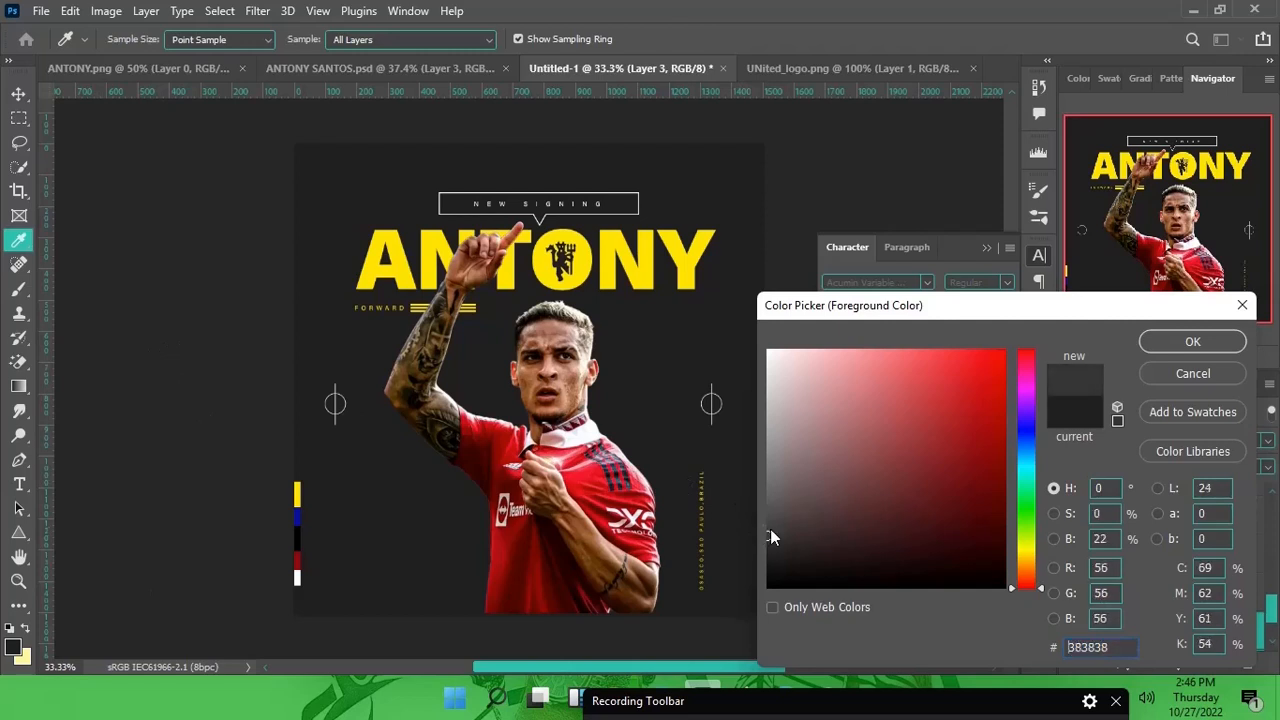
pyautogui.click(1190, 343)
pyautogui.press('b')
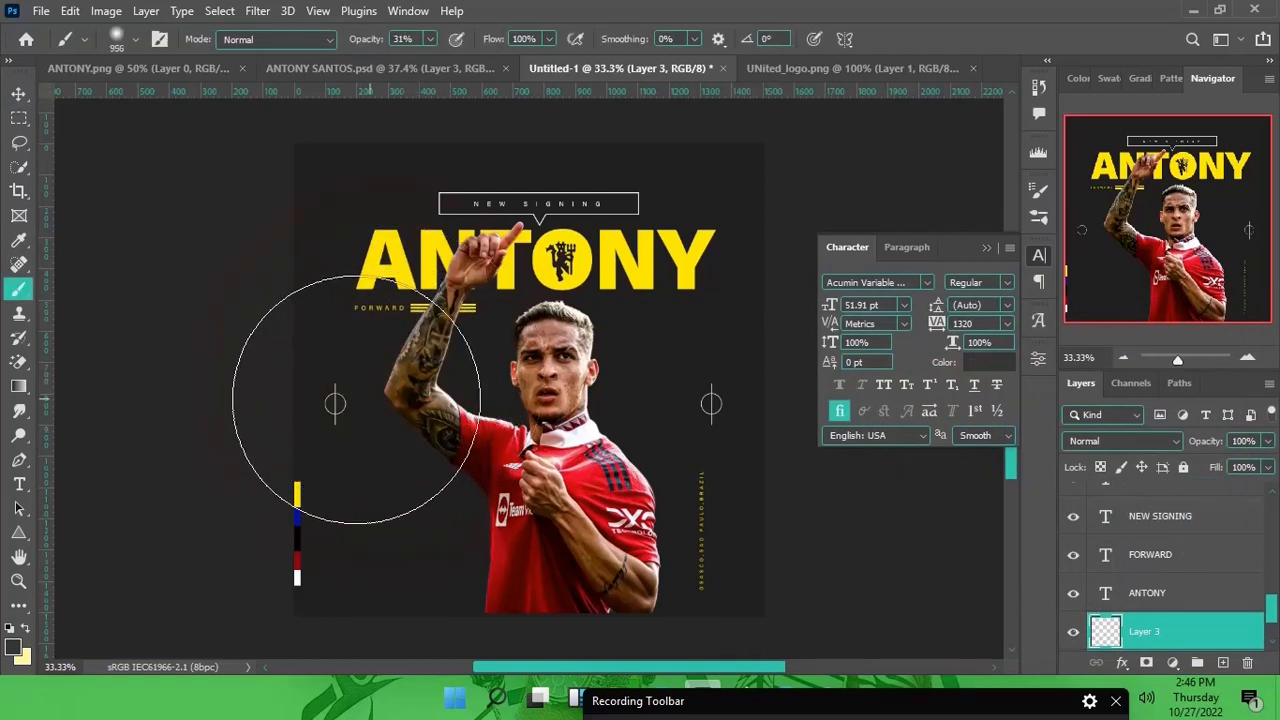
pyautogui.moveTo(388, 371); pyautogui.dragTo(404, 373)
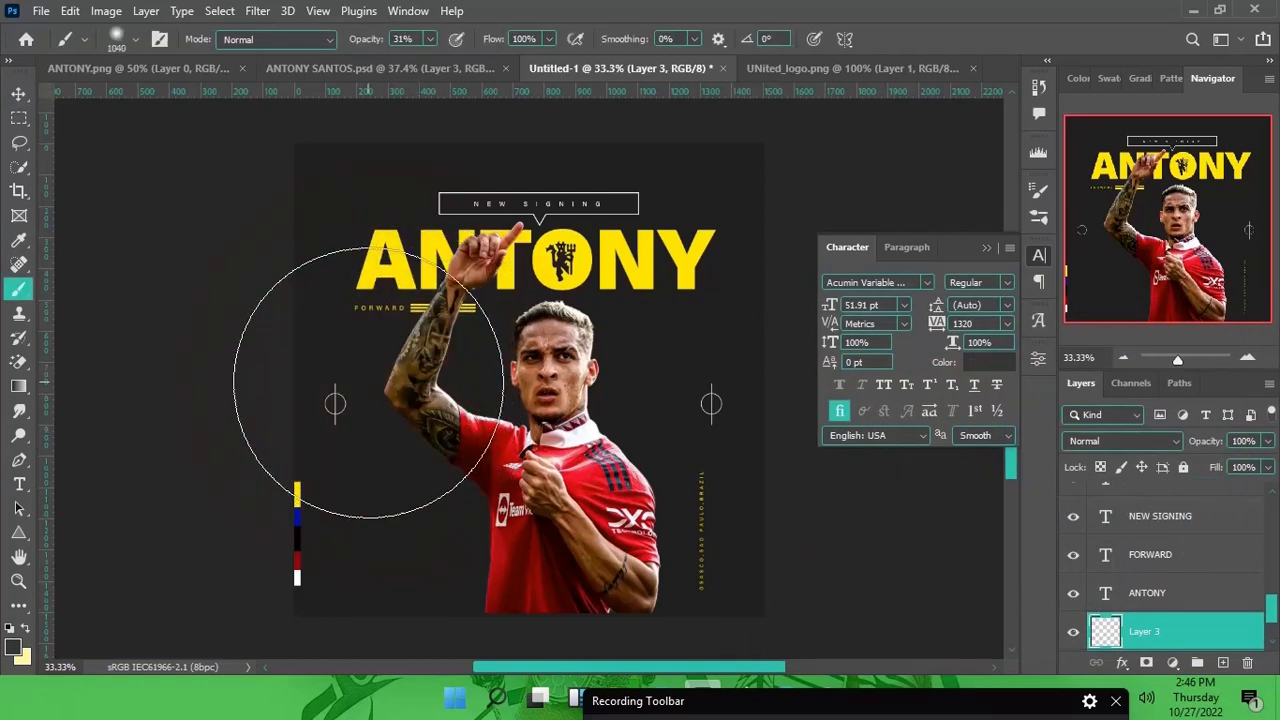
pyautogui.click(394, 389)
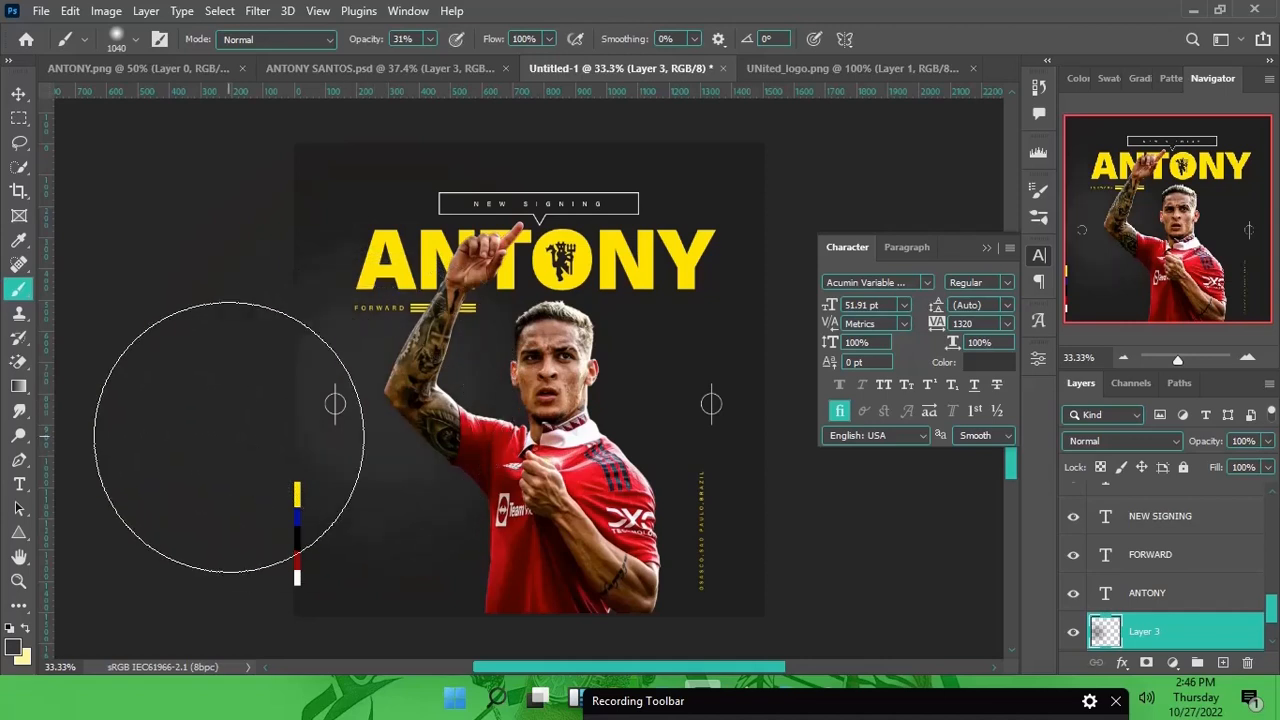
# Brush a lighter grey (454545) glow over the background around the player with the 1040 px soft brush
pyautogui.click(14, 647)
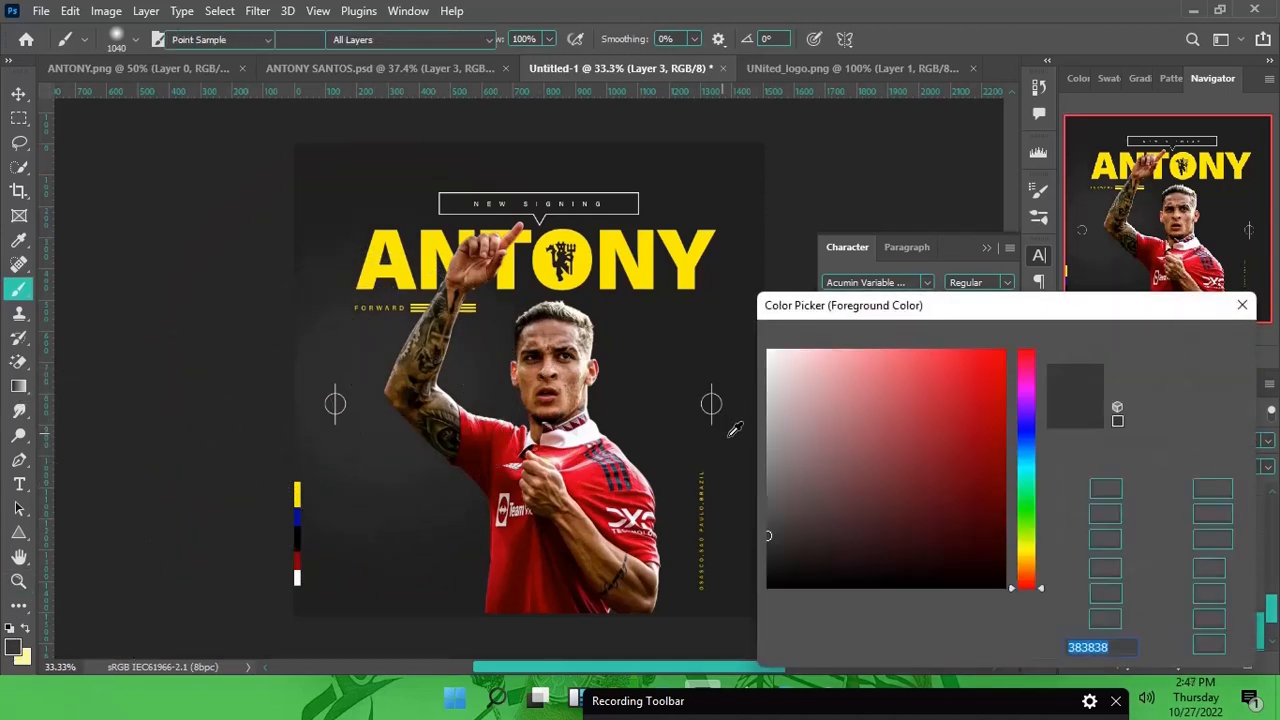
pyautogui.moveTo(767, 531); pyautogui.dragTo(767, 523)
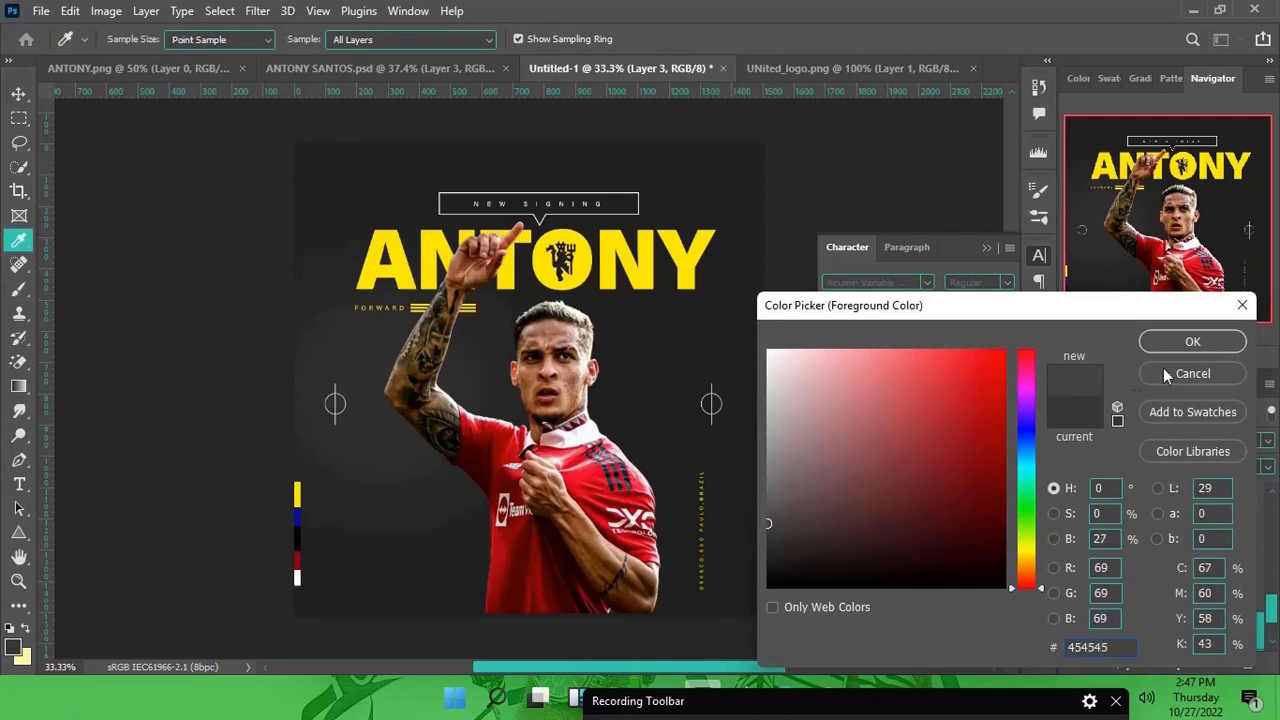
pyautogui.click(1190, 343)
pyautogui.press('b')
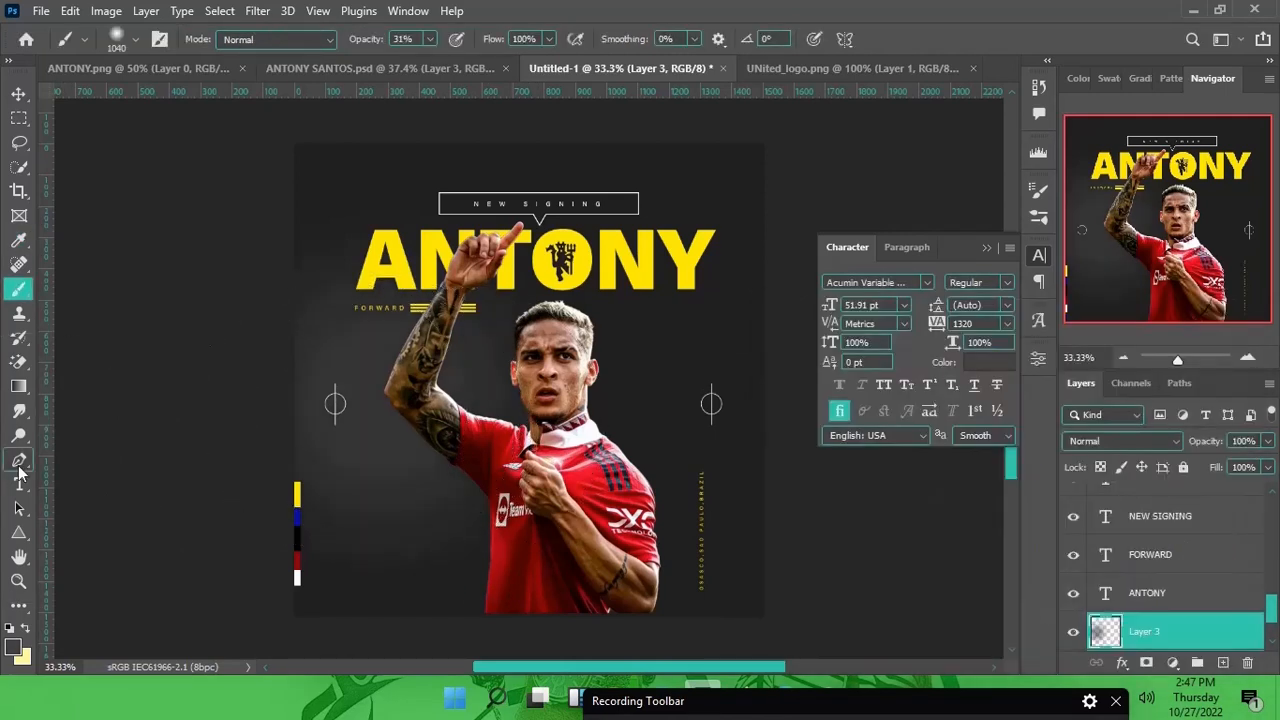
pyautogui.click(467, 441)
pyautogui.click(309, 411)
pyautogui.click(598, 430)
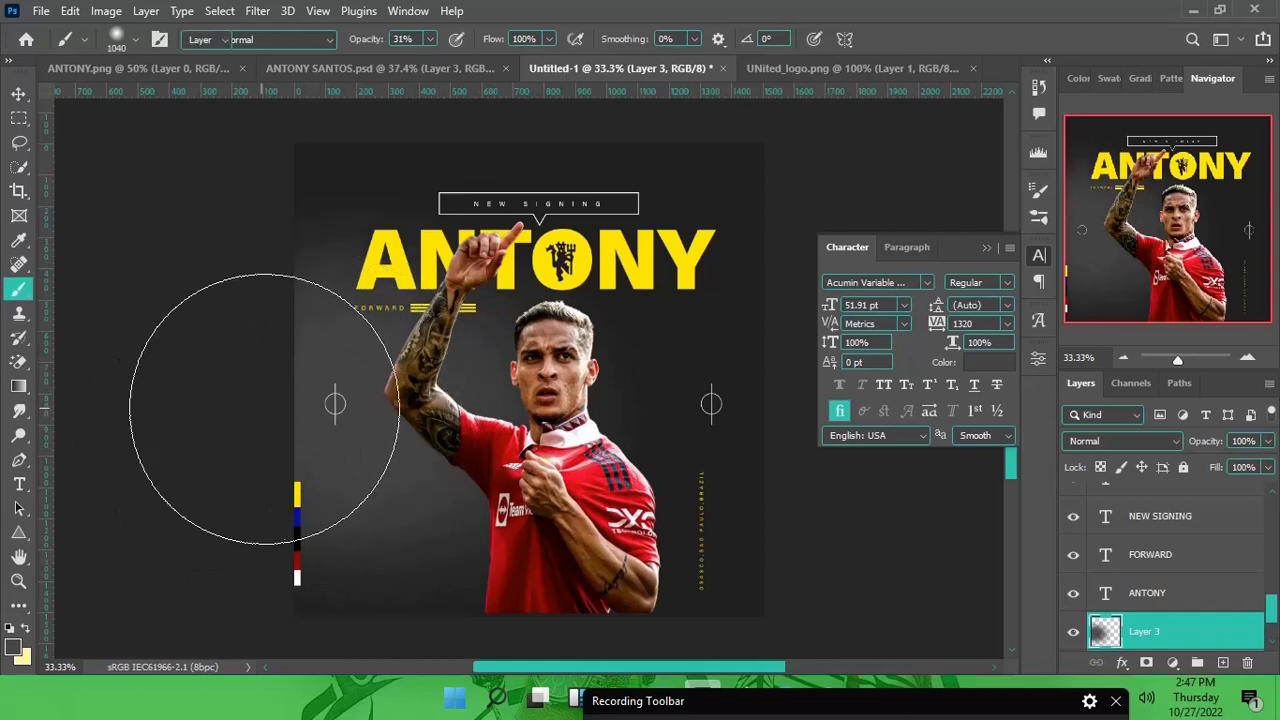
pyautogui.press('v')
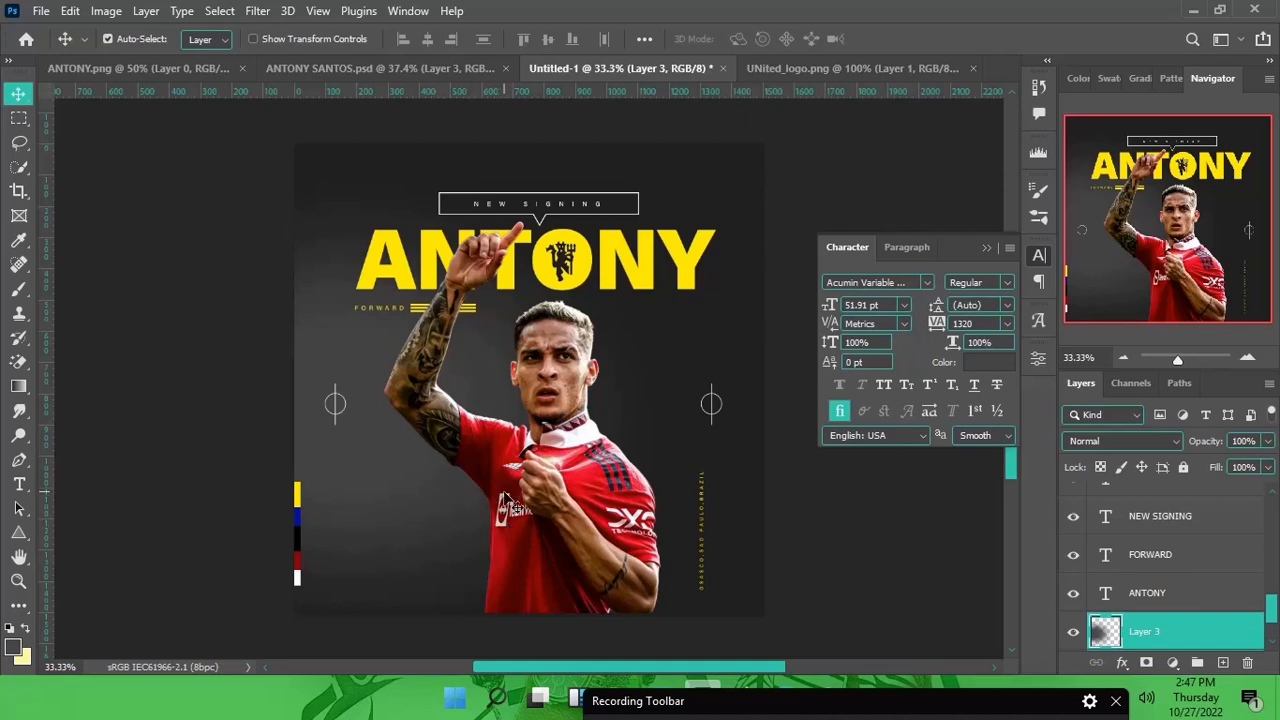
# Add a new empty layer above the player's layer and clip it to the player cutout
pyautogui.click(615, 500)
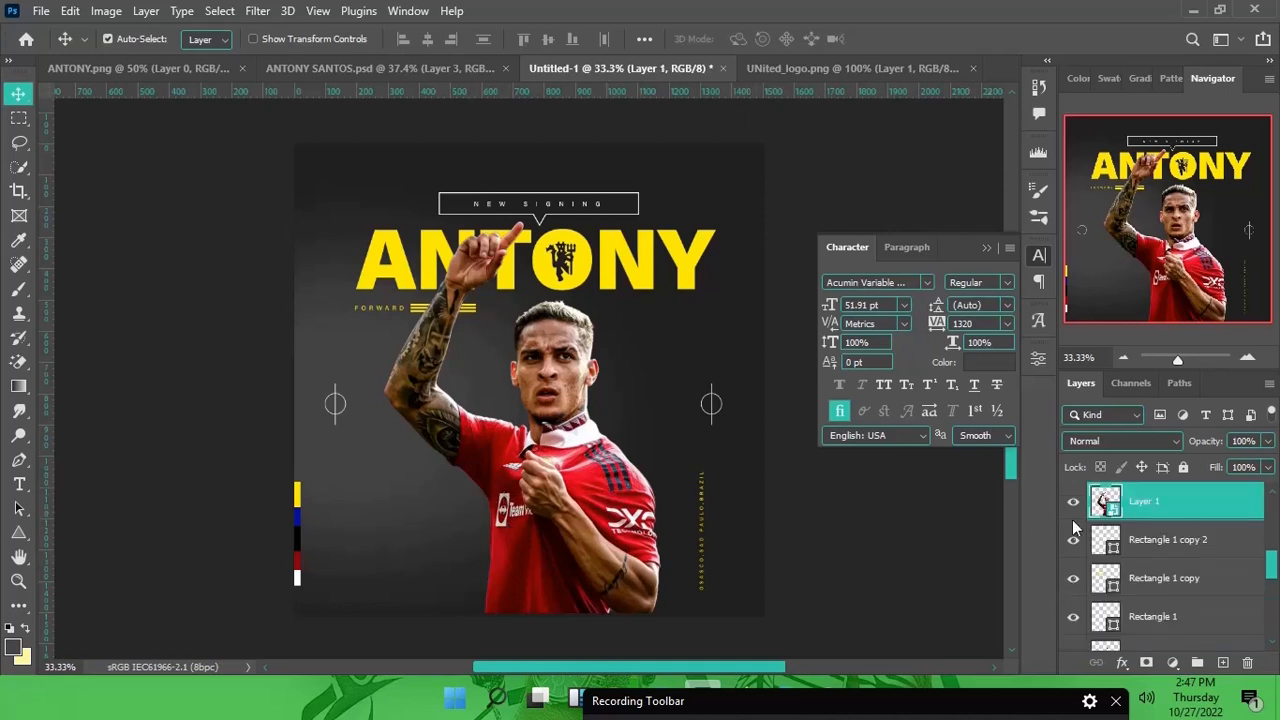
pyautogui.scroll(2, 1130, 565)
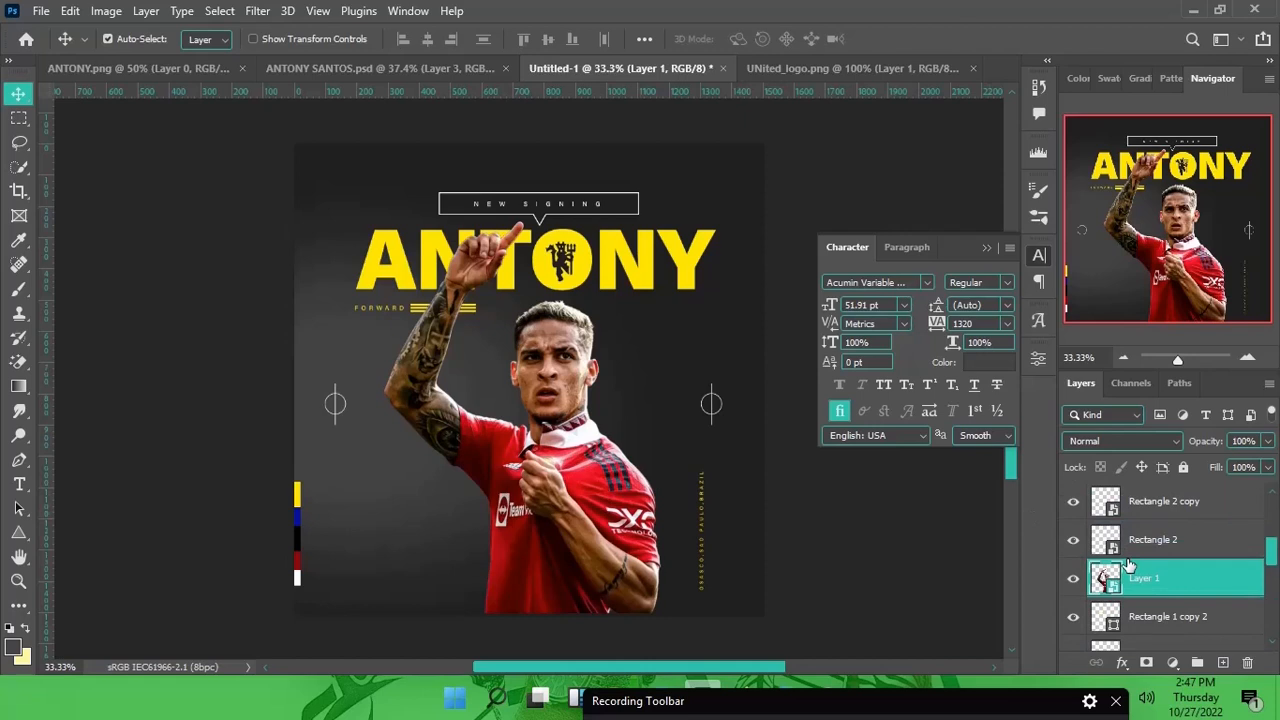
pyautogui.hotkey('ctrl', 'shift', 'n')
pyautogui.press('Return')
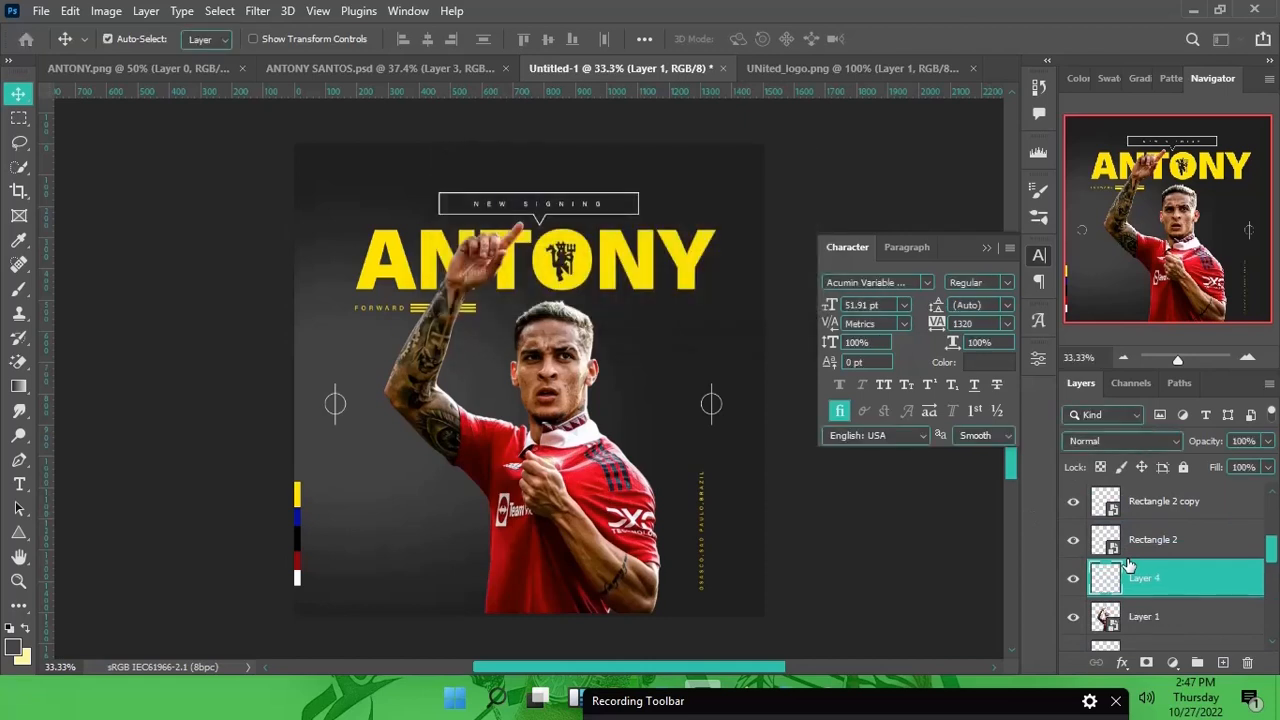
pyautogui.hotkey('ctrl', 'alt', 'g')
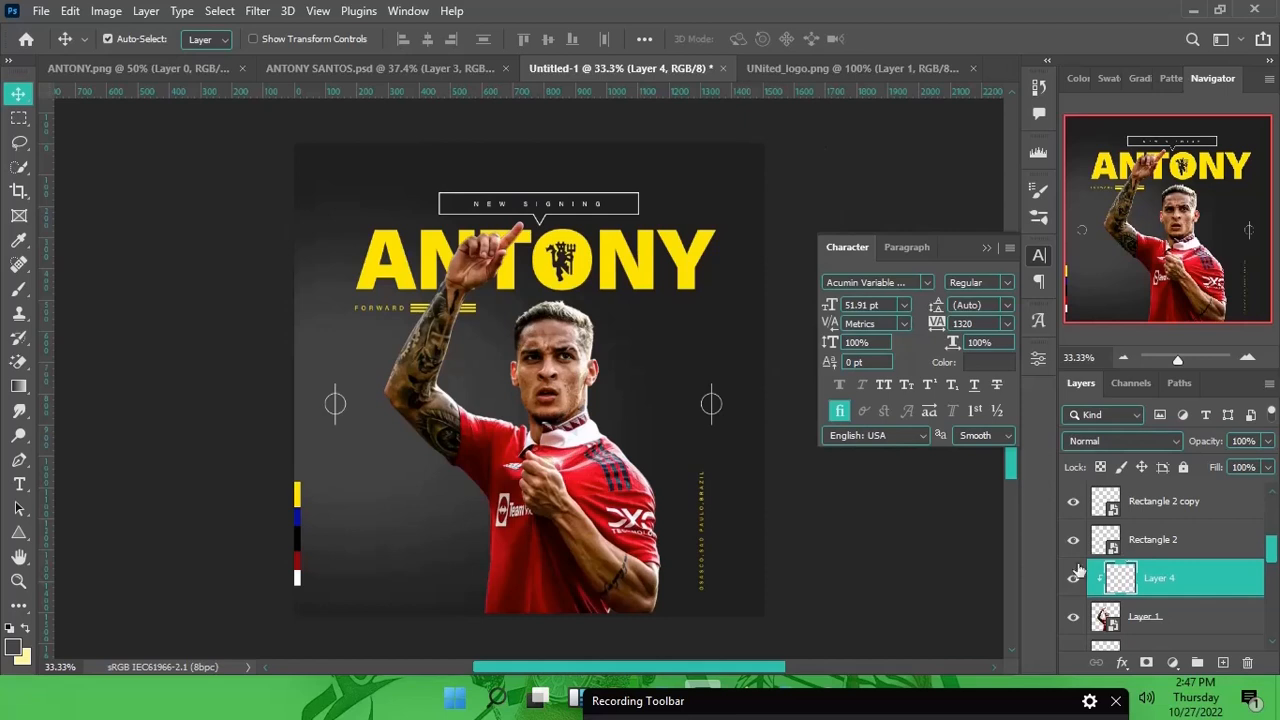
# Brush soft black (000000) shading onto the clipped layer over the player's lower shirt and raised arm
pyautogui.press('b')
pyautogui.click(15, 650)
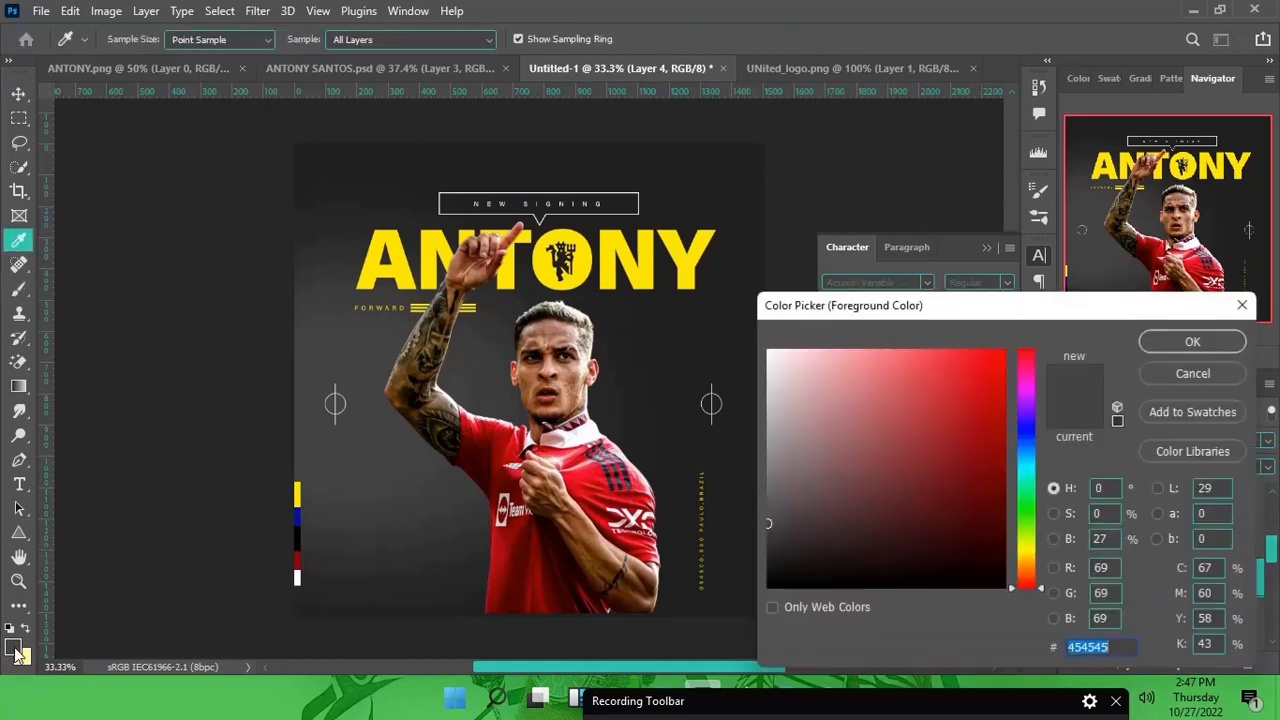
pyautogui.write('000000')
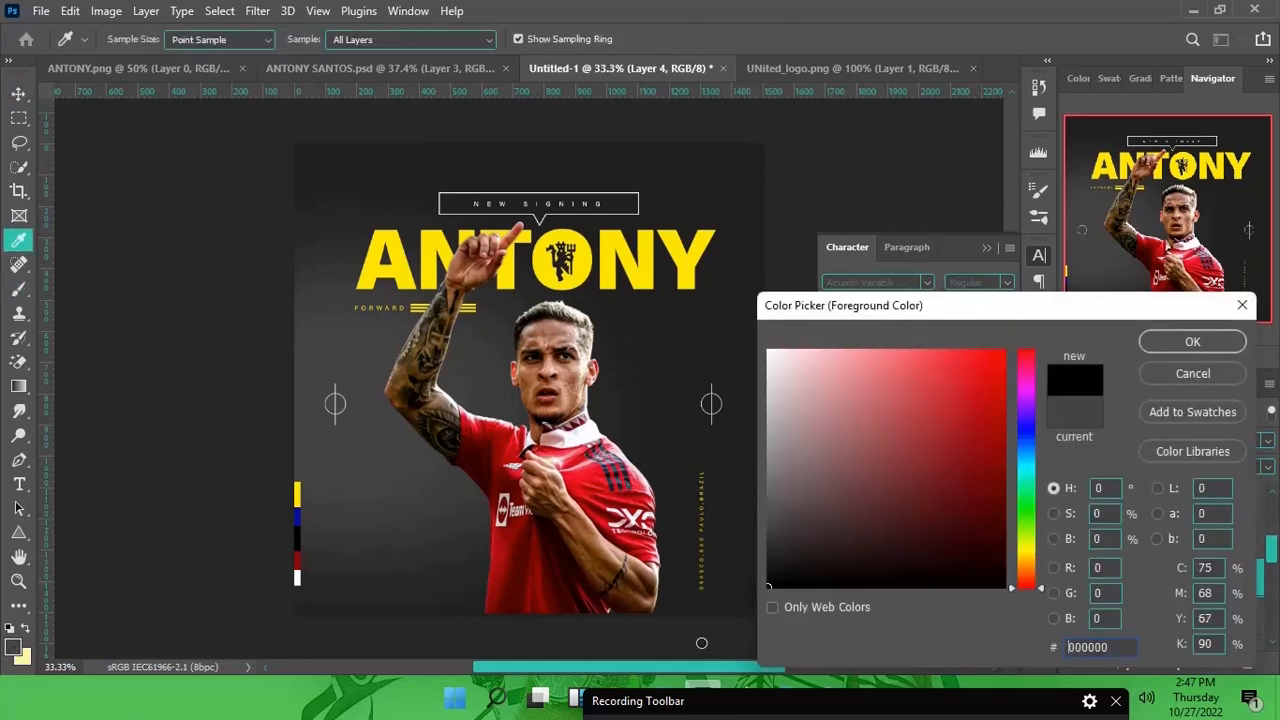
pyautogui.click(1209, 345)
pyautogui.press('space')
pyautogui.moveTo(650, 395); pyautogui.dragTo(631, 334)
pyautogui.moveTo(537, 389)
pyautogui.mouseDown()
pyautogui.moveTo(555, 387)
pyautogui.moveTo(528, 376)
pyautogui.mouseUp()
pyautogui.moveTo(617, 364); pyautogui.dragTo(525, 365)
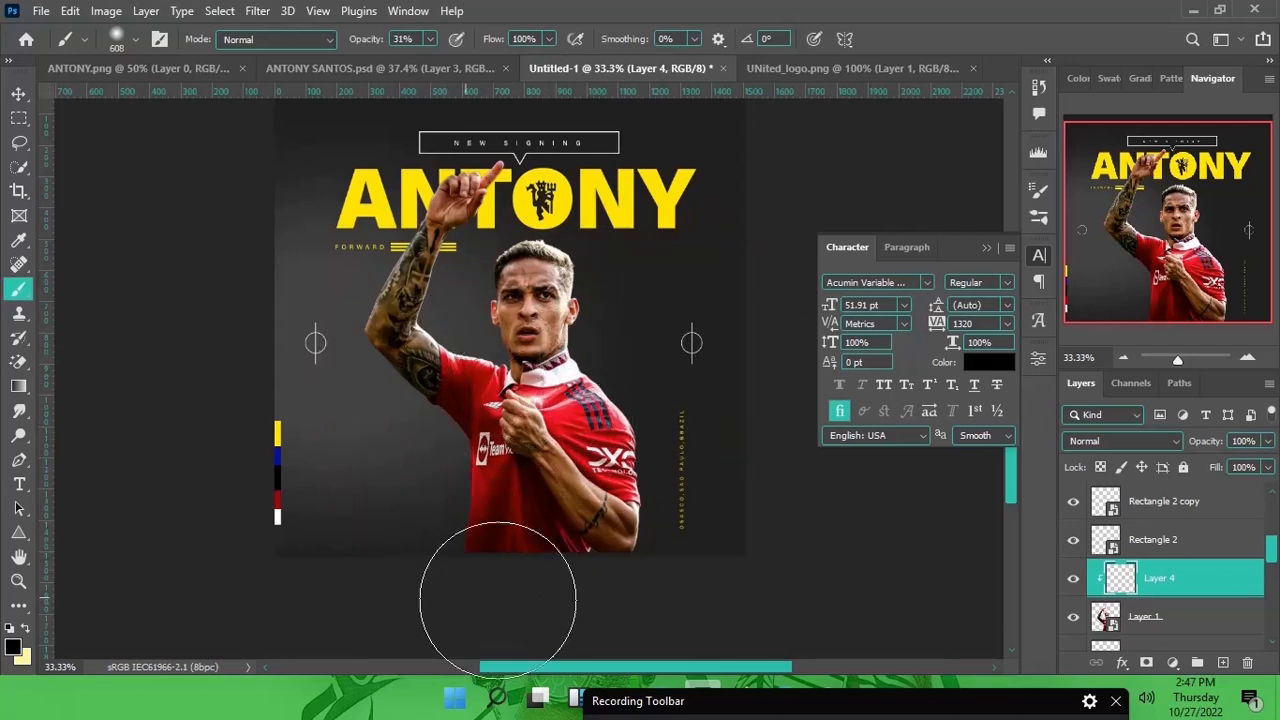
pyautogui.moveTo(486, 490); pyautogui.dragTo(444, 490)
pyautogui.moveTo(485, 561)
pyautogui.mouseDown()
pyautogui.moveTo(538, 602)
pyautogui.moveTo(533, 571)
pyautogui.moveTo(520, 599)
pyautogui.moveTo(551, 564)
pyautogui.moveTo(526, 557)
pyautogui.moveTo(523, 510)
pyautogui.moveTo(534, 563)
pyautogui.mouseUp()
pyautogui.moveTo(437, 438); pyautogui.dragTo(413, 519)
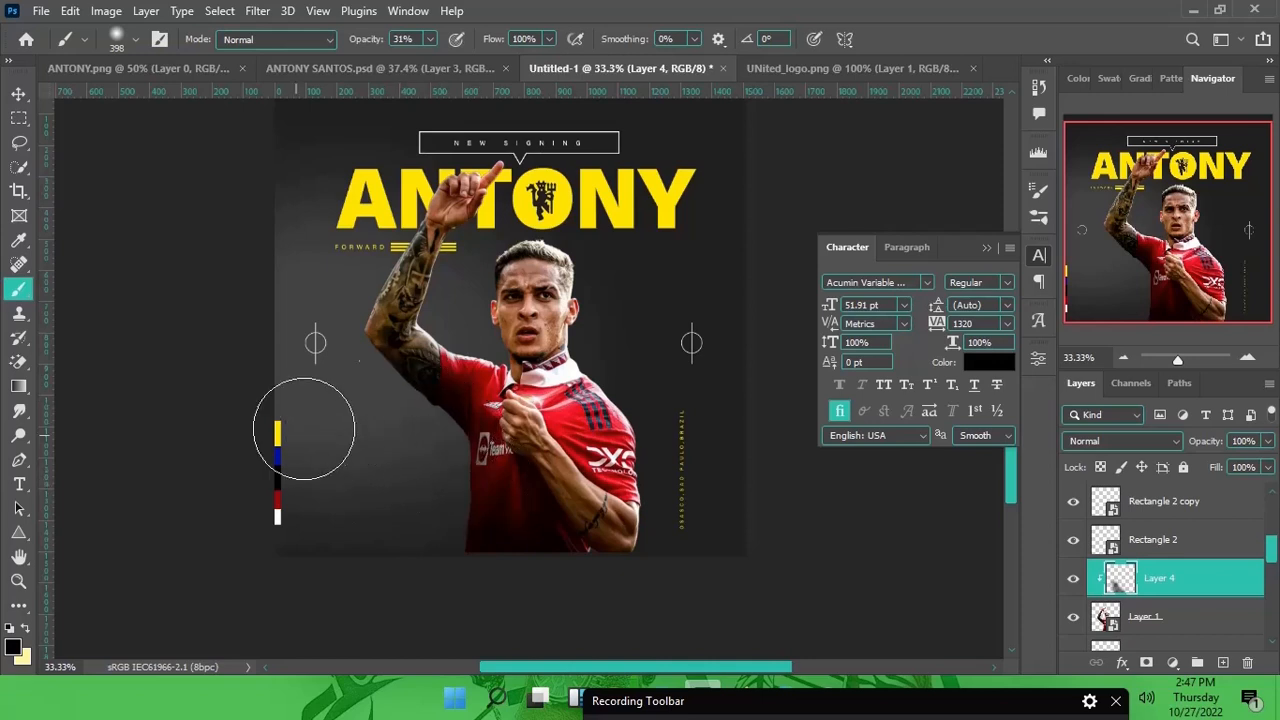
pyautogui.moveTo(519, 374)
pyautogui.mouseDown()
pyautogui.moveTo(500, 336)
pyautogui.moveTo(569, 360)
pyautogui.mouseUp()
pyautogui.press('v')
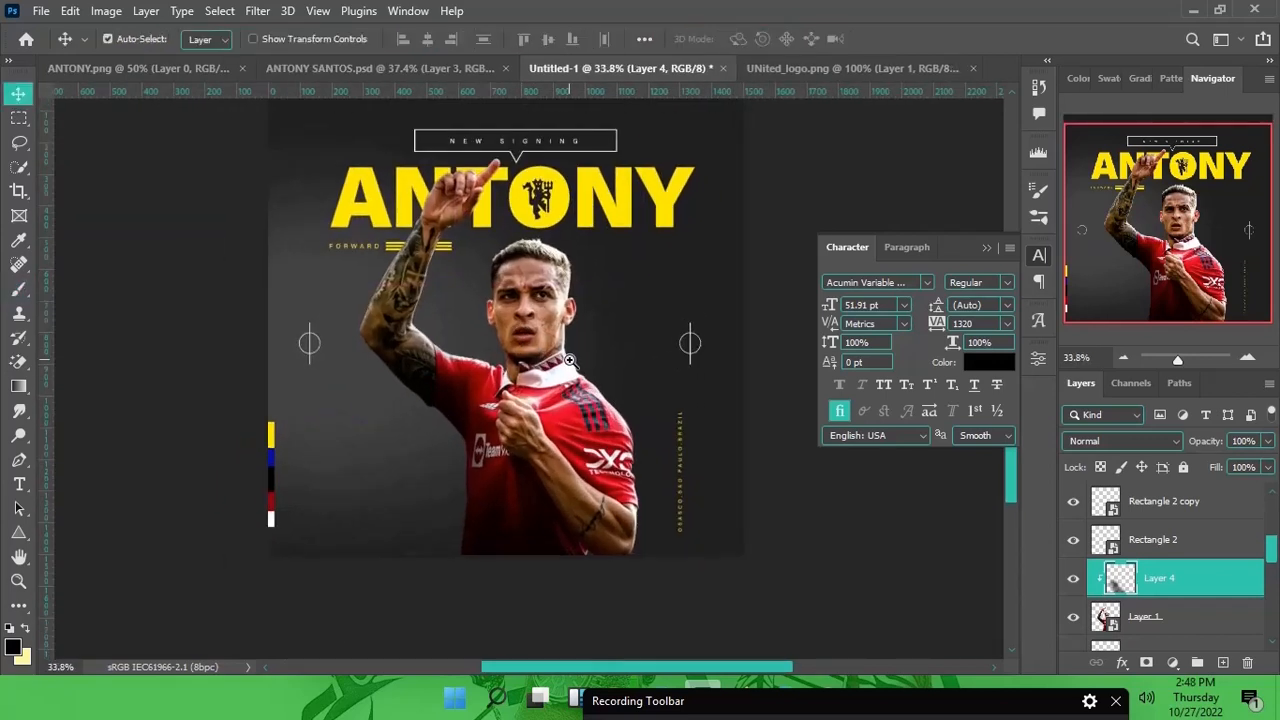
# Apply Curves to the player's layer, lowering the Blue channel's midpoint to input 136, output 120
pyautogui.click(1200, 617)
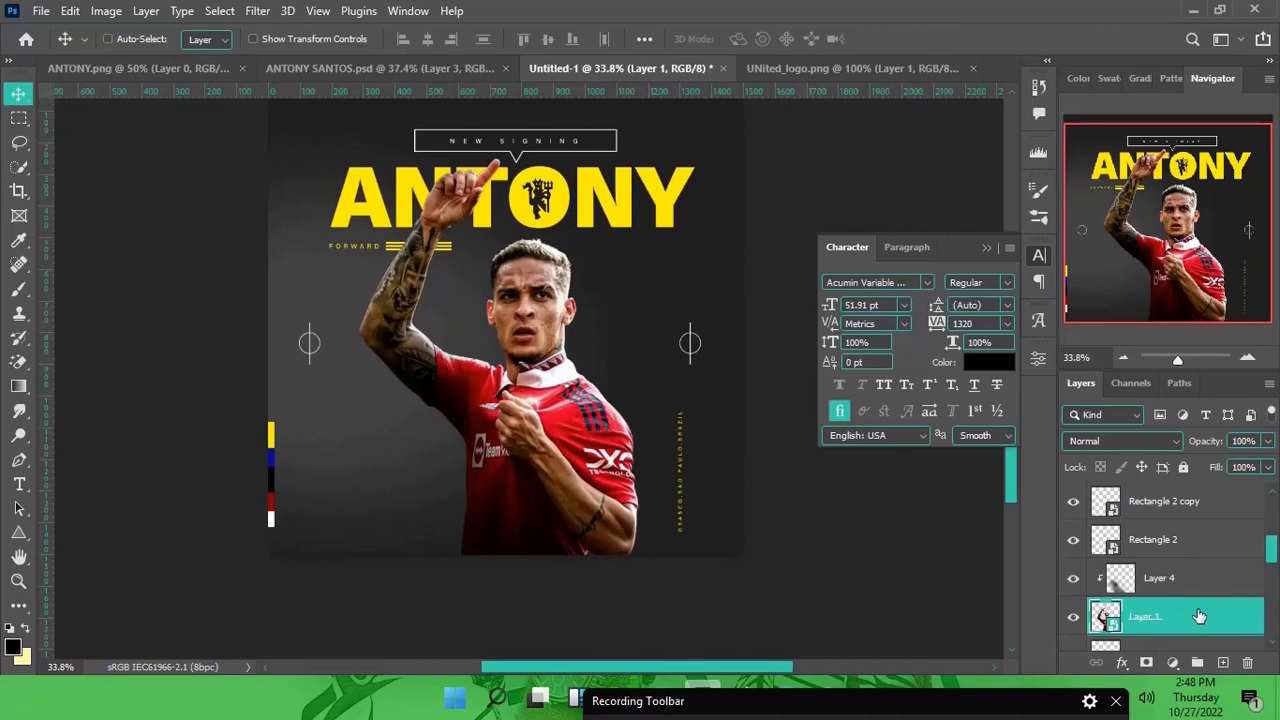
pyautogui.hotkey('ctrl', 'm')
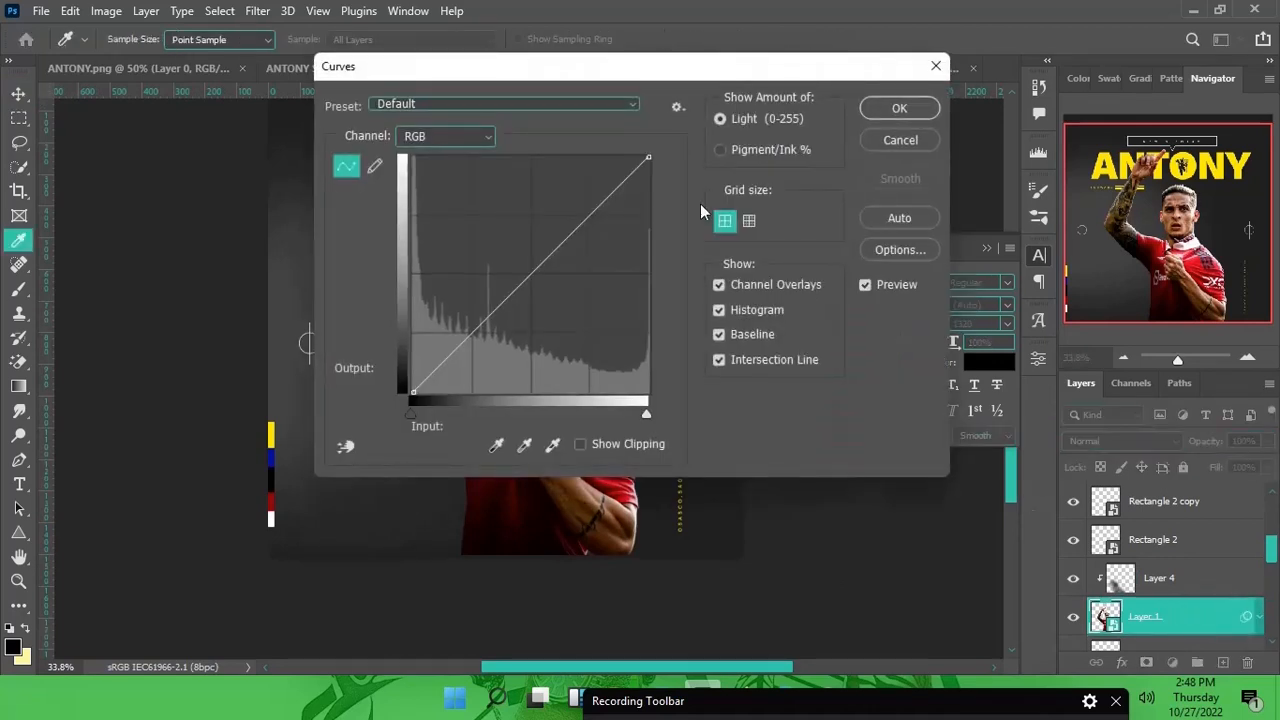
pyautogui.moveTo(488, 73); pyautogui.dragTo(742, 120)
pyautogui.click(745, 185)
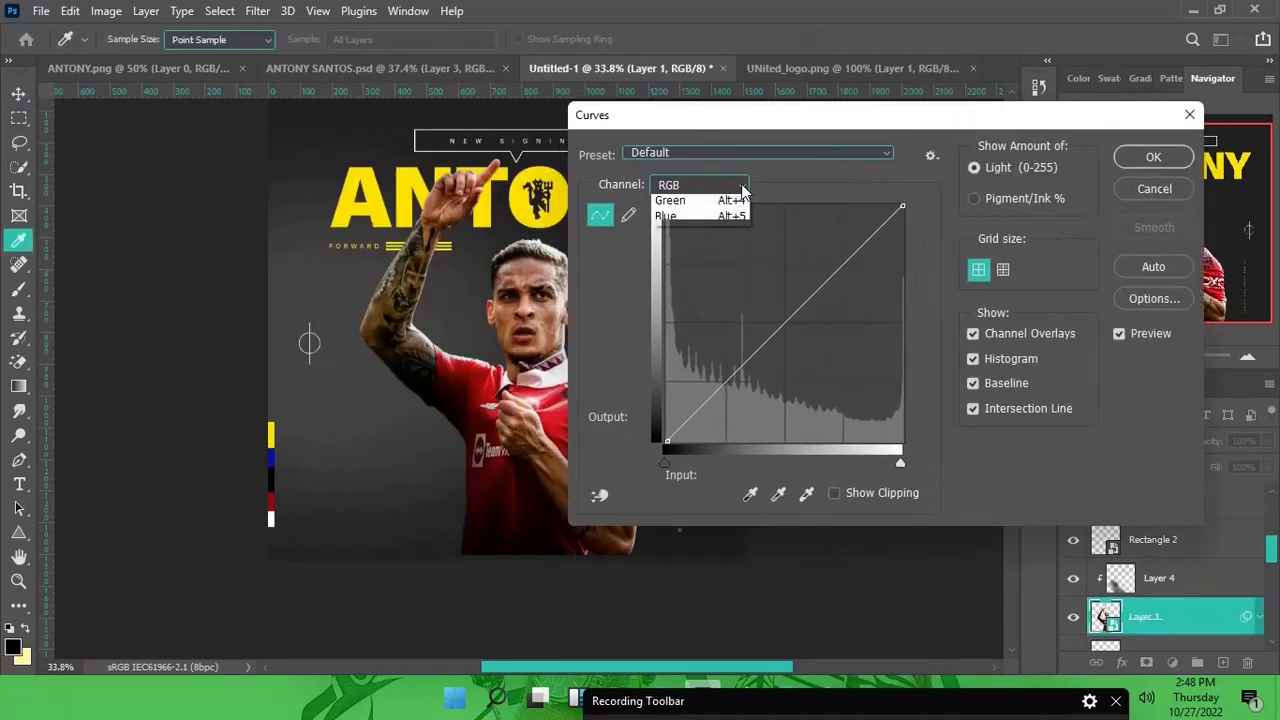
pyautogui.click(690, 254)
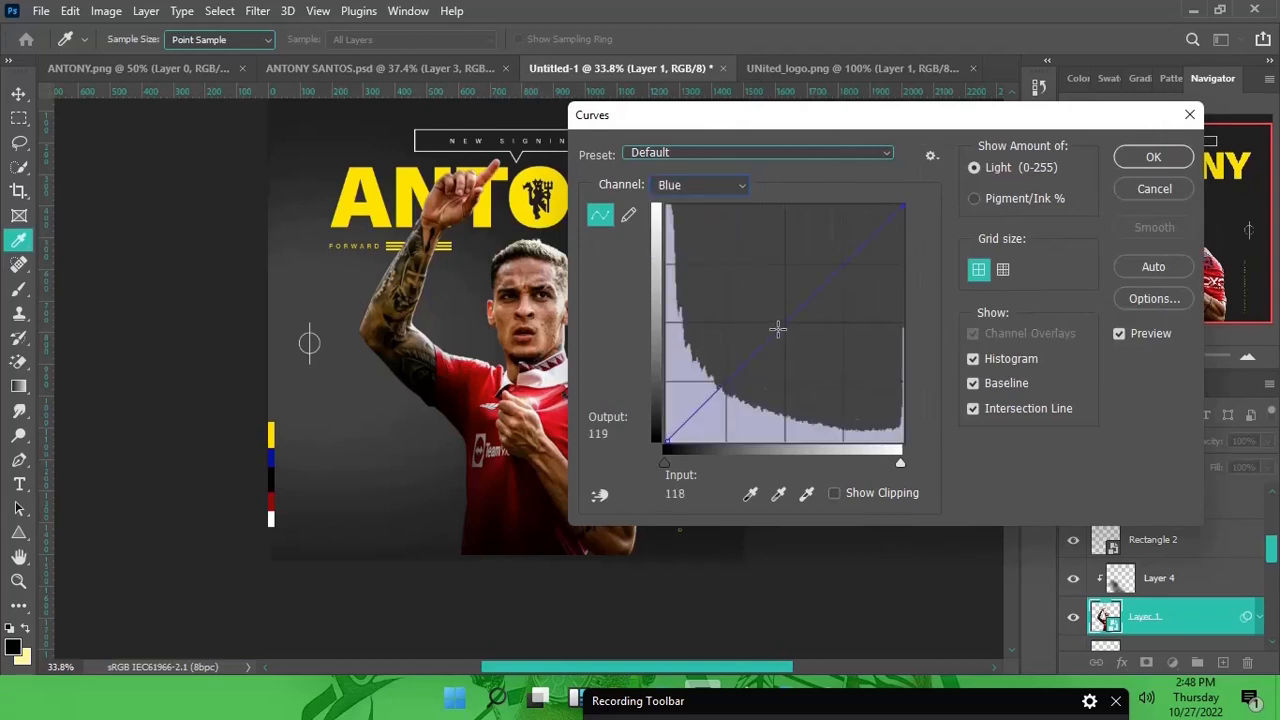
pyautogui.moveTo(783, 324); pyautogui.dragTo(792, 330)
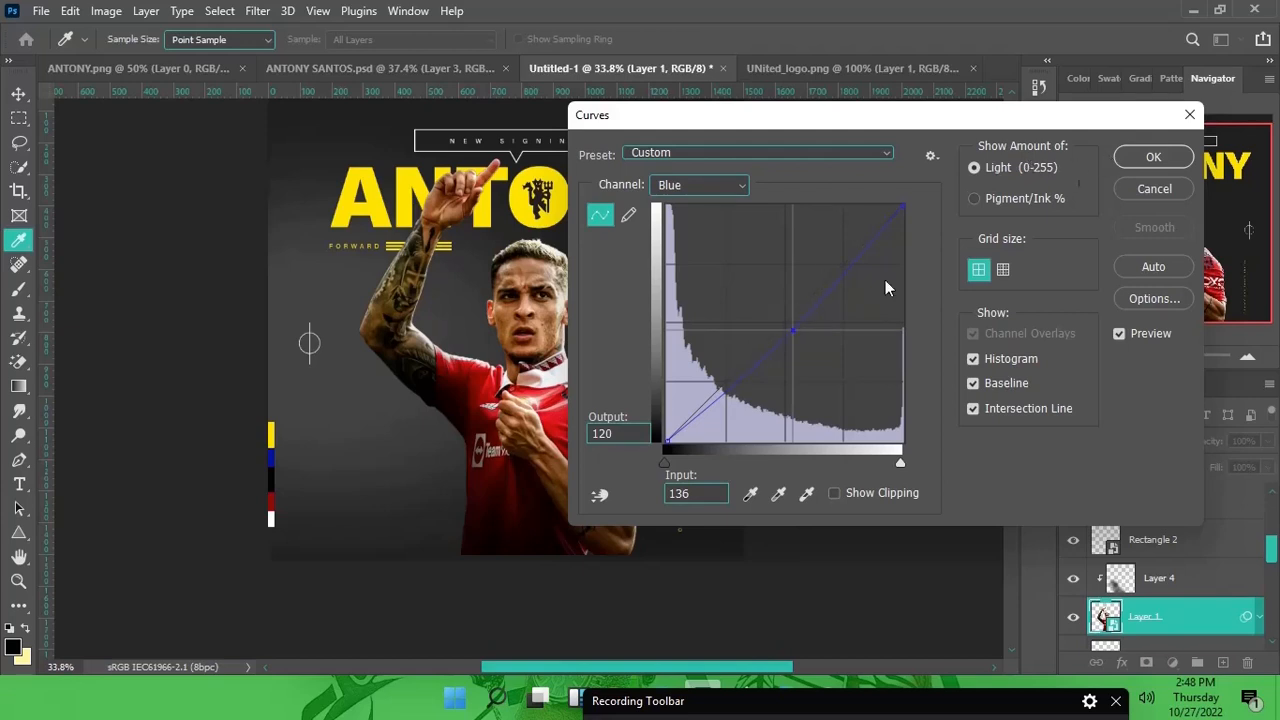
pyautogui.click(1150, 158)
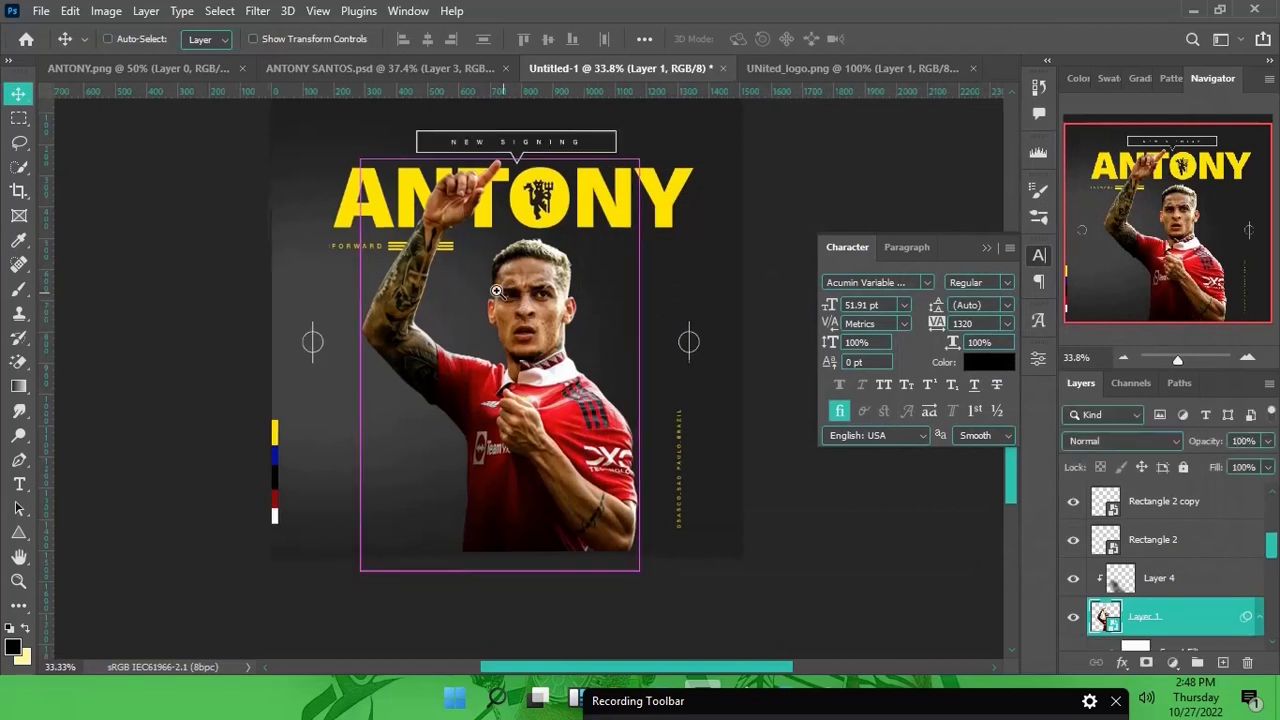
# Collapse the Character panel and open the Dust Overlays 03 image from the TEXT folder as a separate Photoshop document
pyautogui.moveTo(522, 310); pyautogui.dragTo(518, 303)
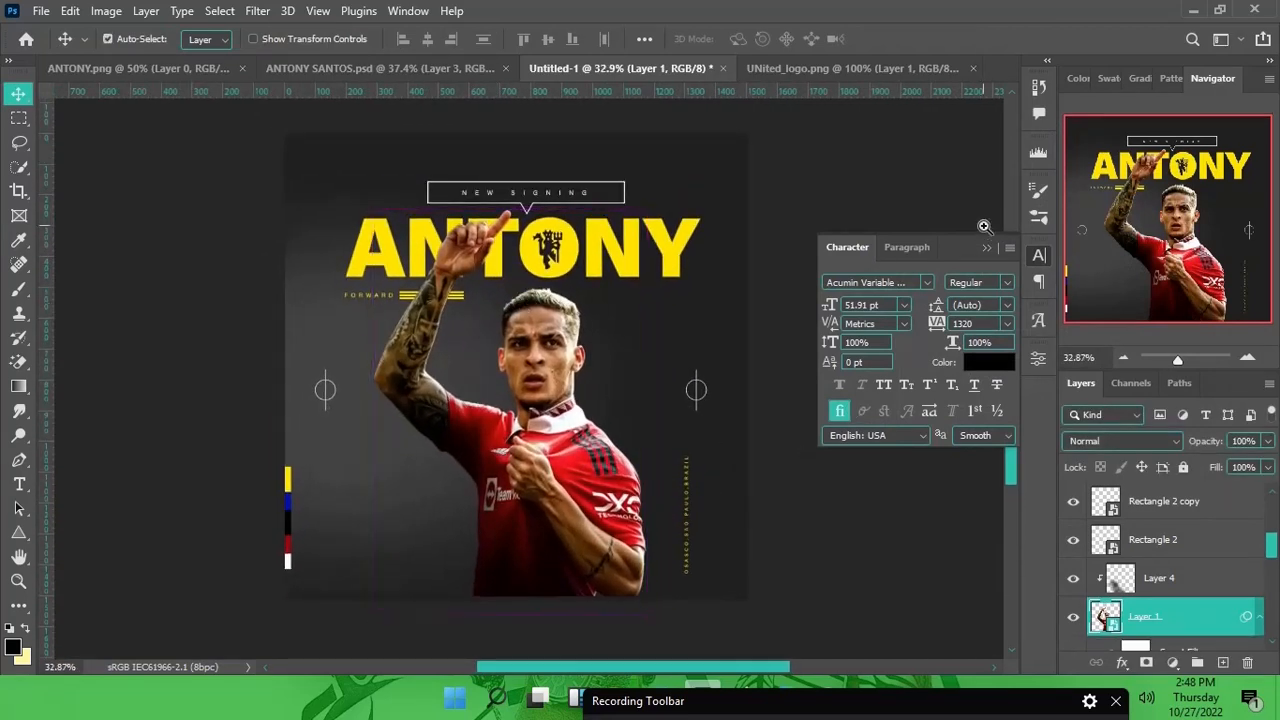
pyautogui.click(988, 249)
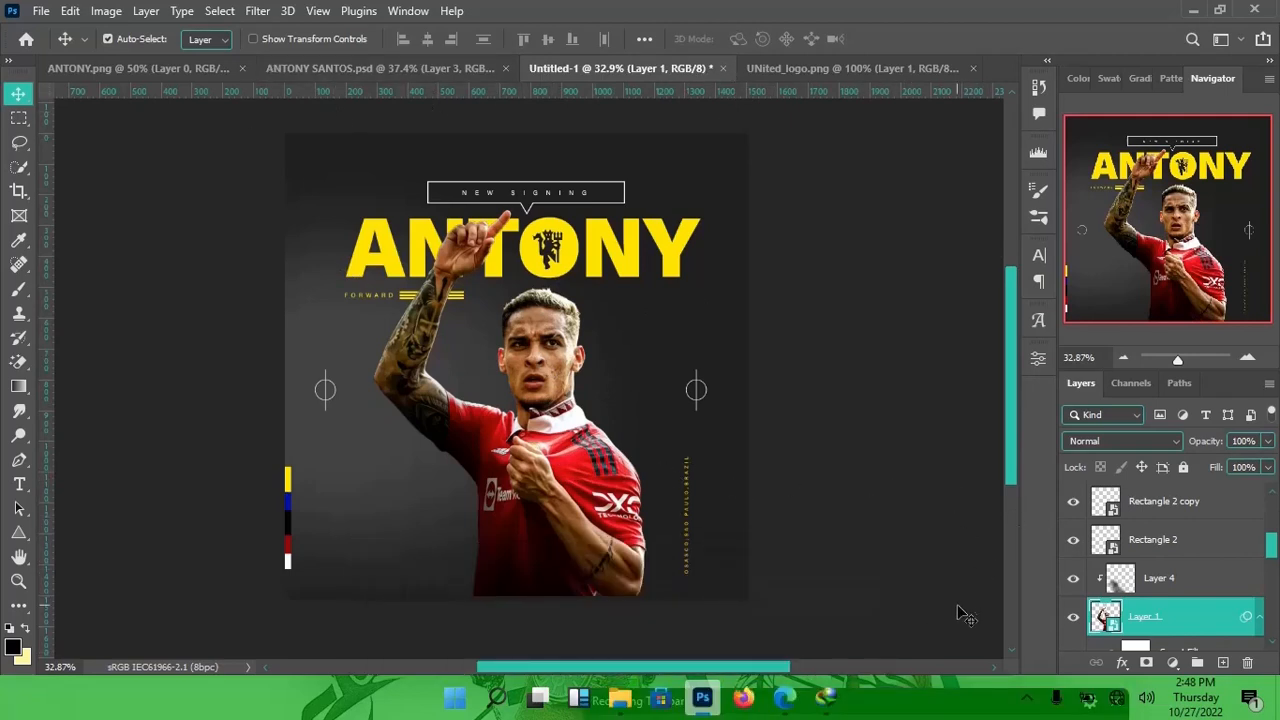
pyautogui.moveTo(622, 700)
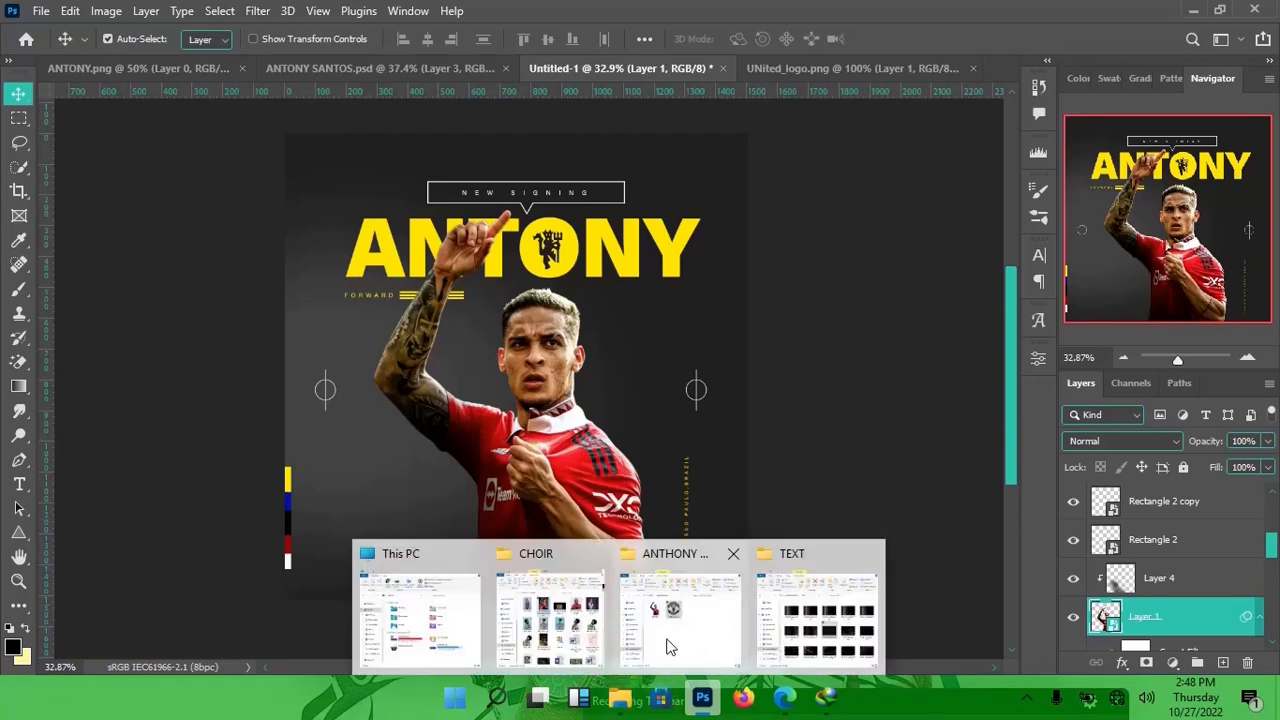
pyautogui.moveTo(655, 665)
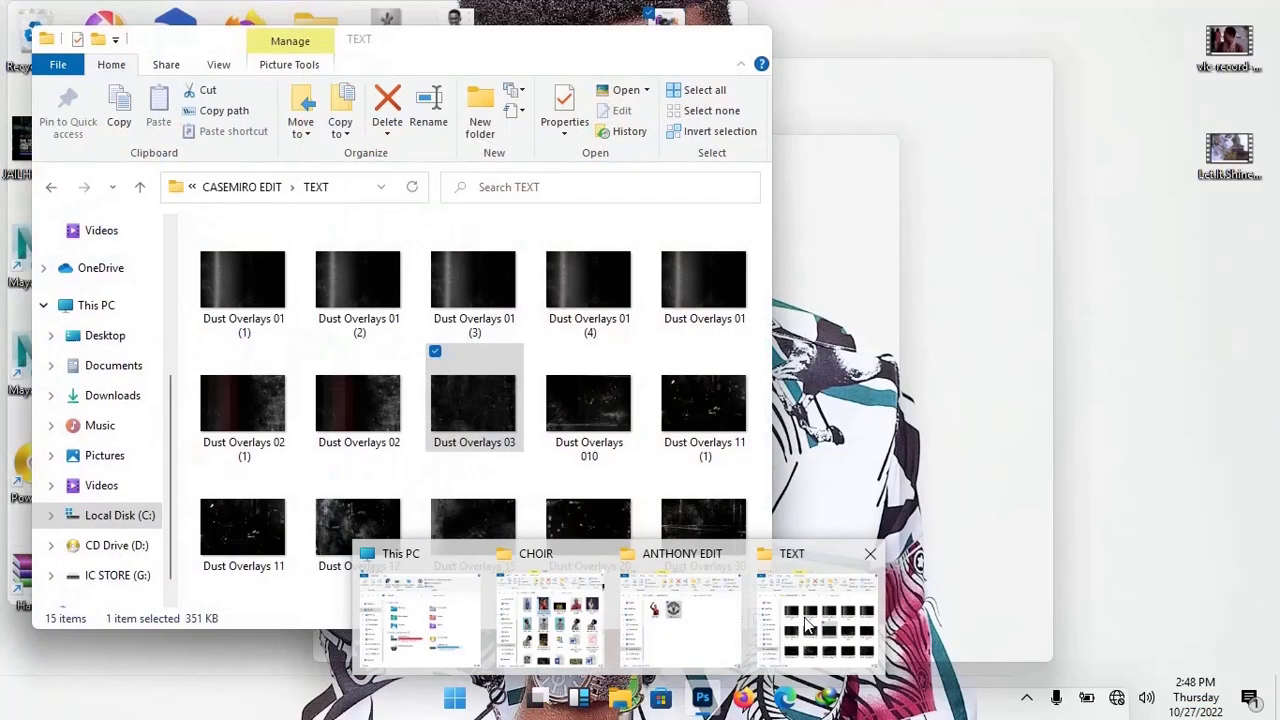
pyautogui.click(815, 618)
pyautogui.moveTo(468, 388); pyautogui.dragTo(880, 60)
pyautogui.moveTo(490, 450); pyautogui.dragTo(463, 420)
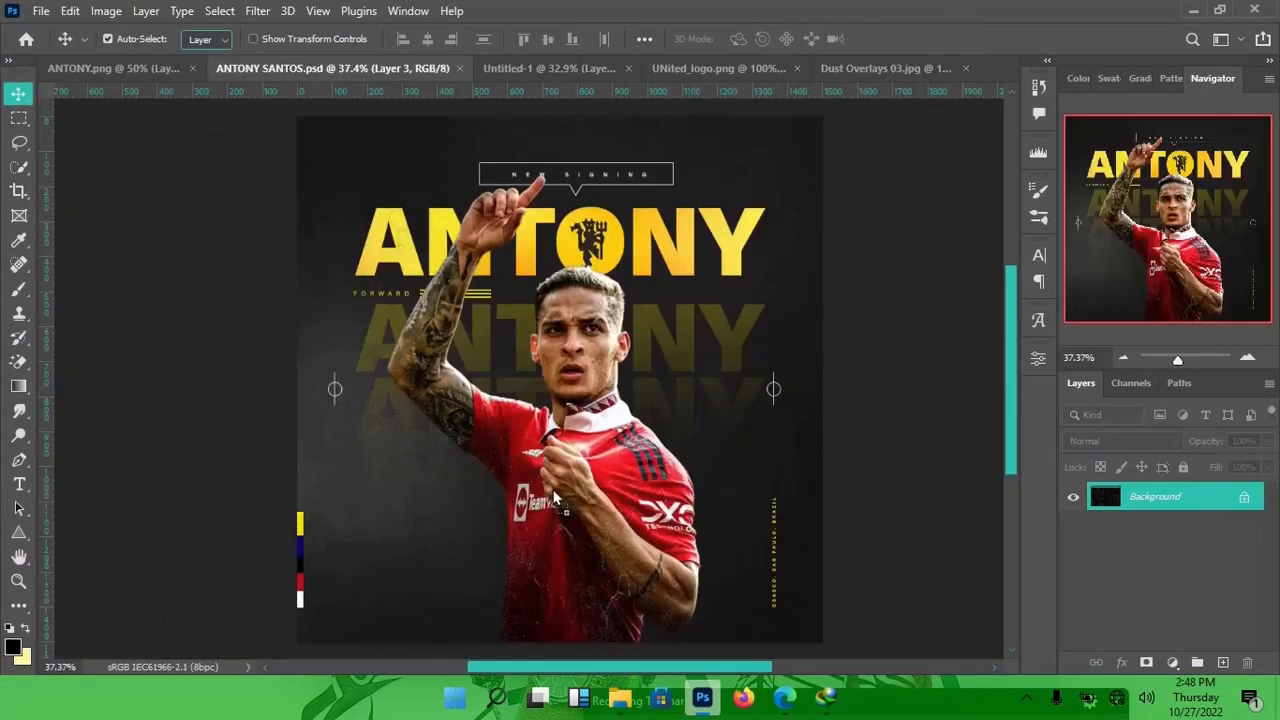
pyautogui.moveTo(554, 491); pyautogui.dragTo(555, 488)
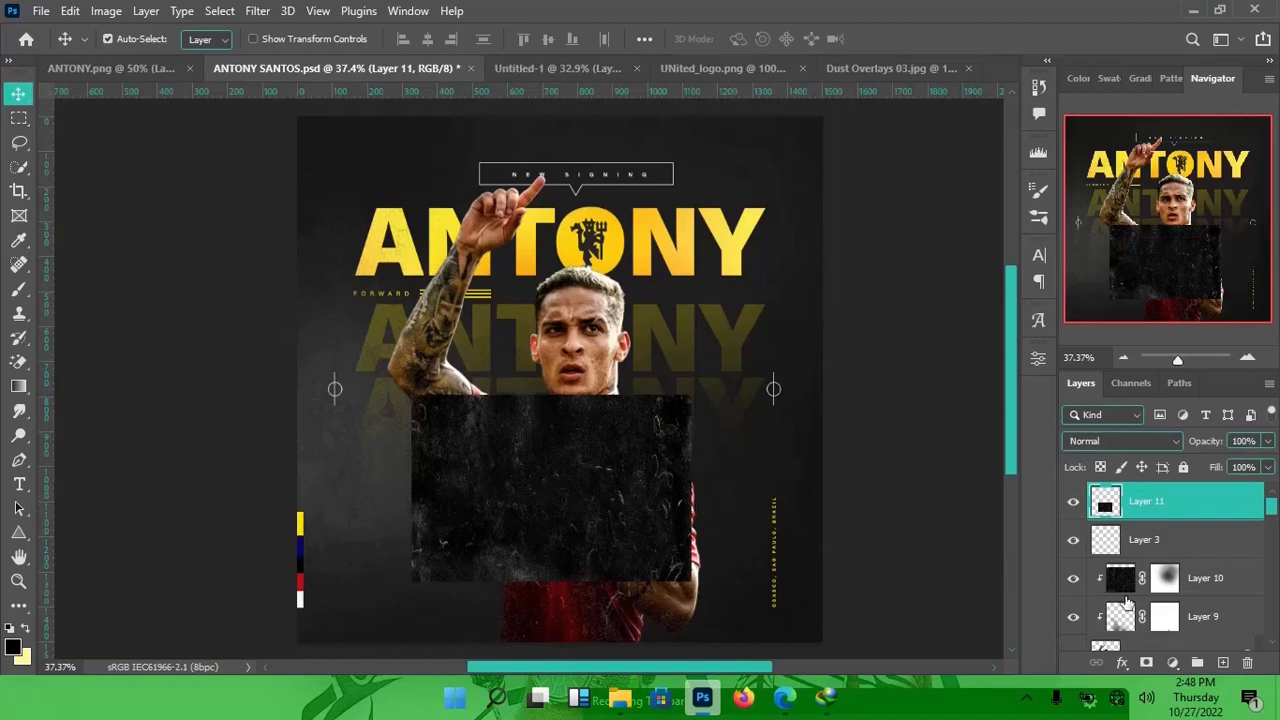
pyautogui.scroll(-1, 1140, 590)
pyautogui.hotkey('ctrl', 'z')
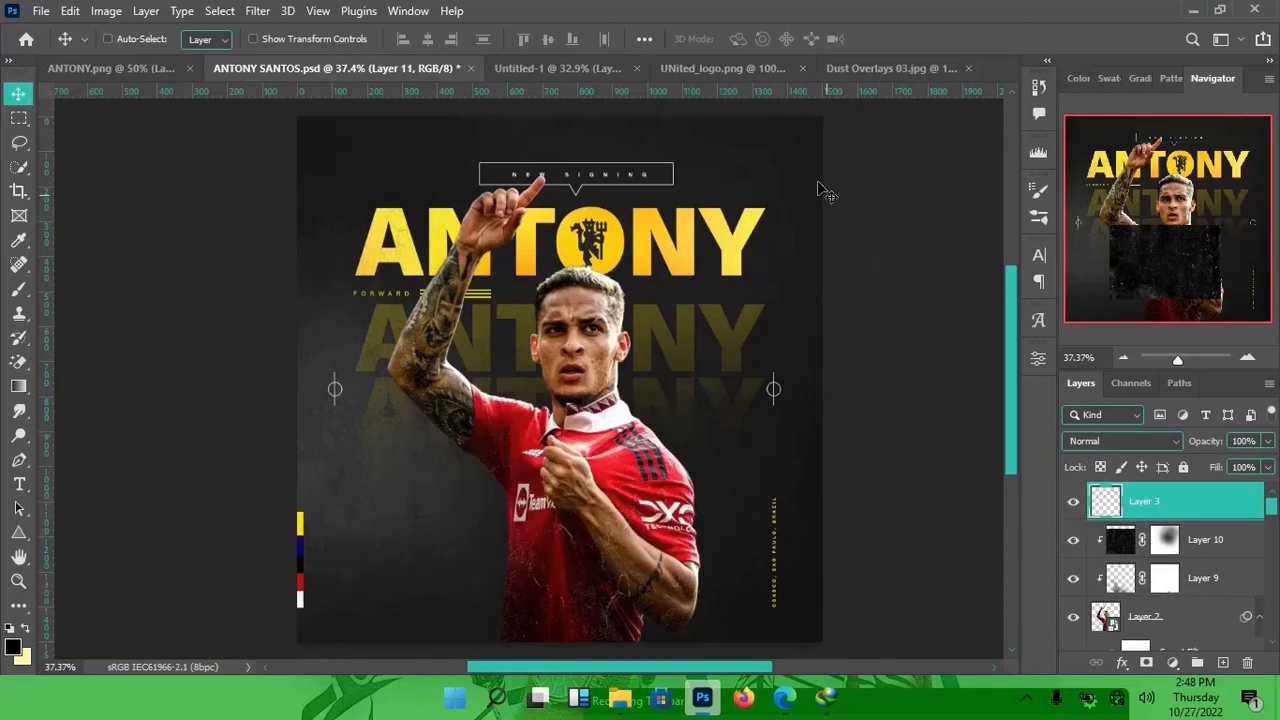
# Bring the dust overlay image into the Untitled-1 poster, clipped to the player, and scale it to about 256% to cover the whole cutout
pyautogui.click(907, 65)
pyautogui.moveTo(615, 360); pyautogui.dragTo(557, 450)
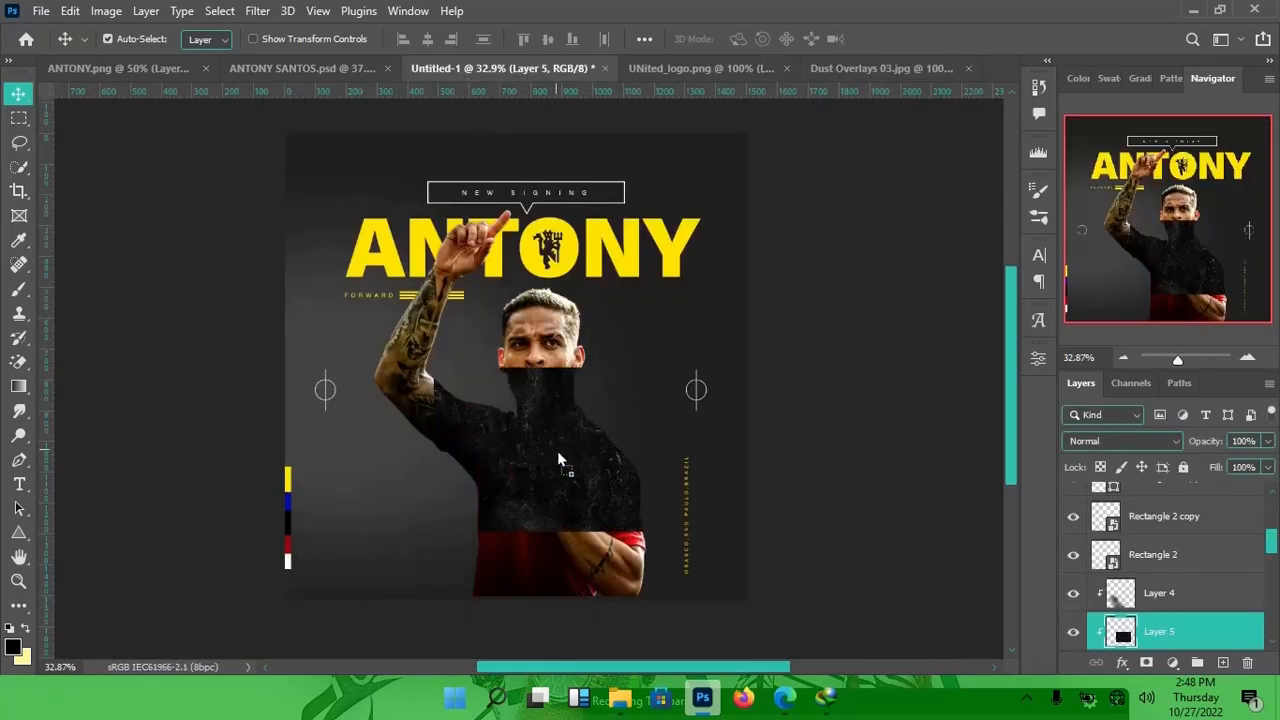
pyautogui.hotkey('ctrl', 't')
pyautogui.moveTo(678, 370); pyautogui.dragTo(845, 256)
pyautogui.moveTo(687, 403); pyautogui.dragTo(684, 361)
pyautogui.moveTo(843, 600); pyautogui.dragTo(876, 605)
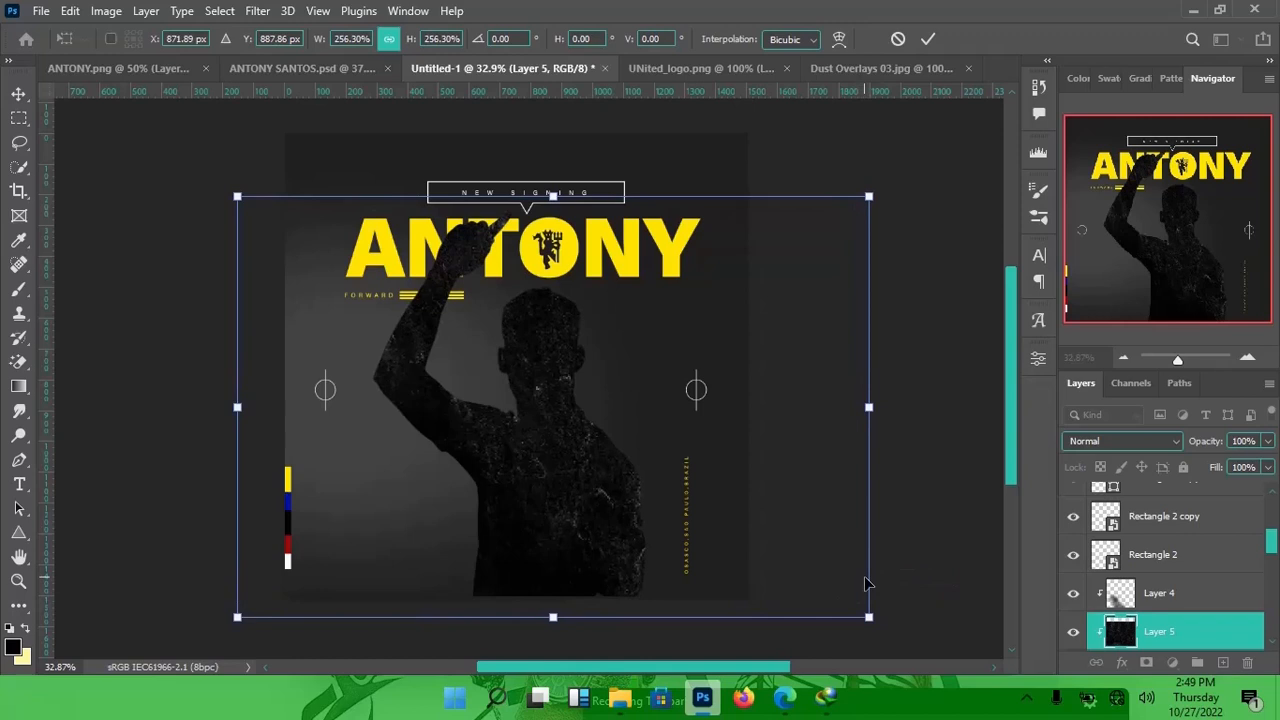
pyautogui.press('Return')
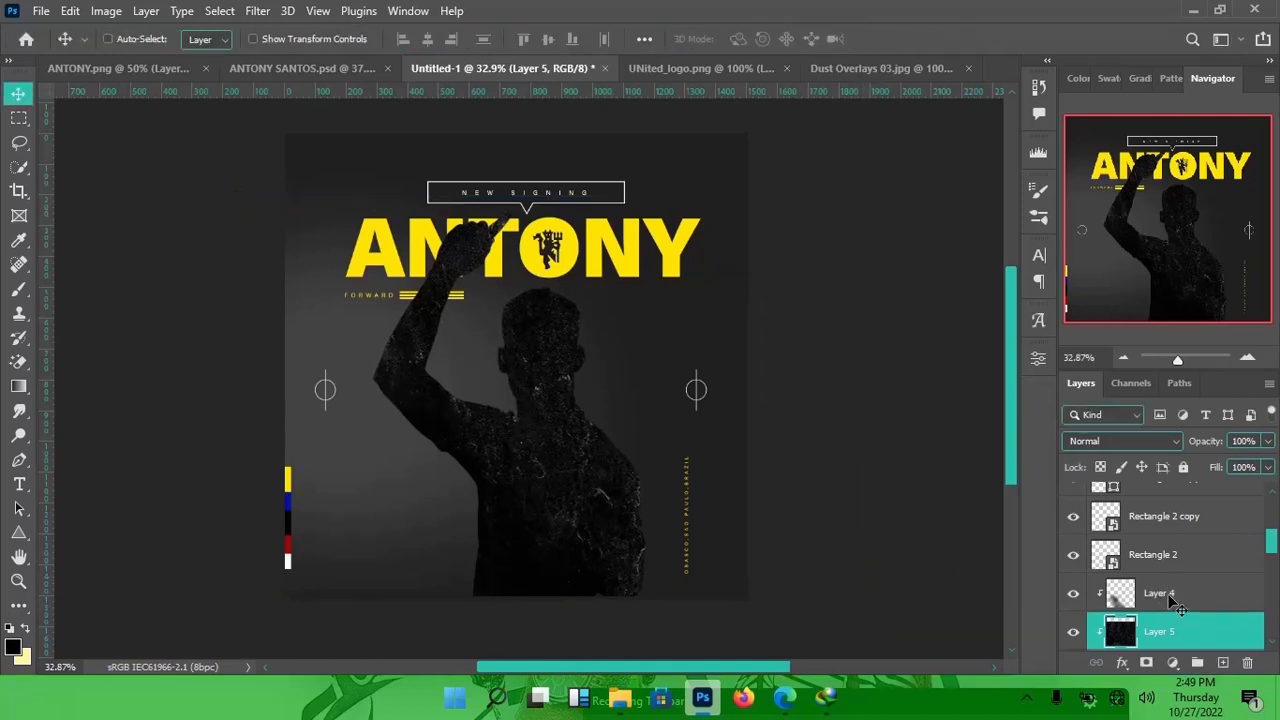
# Move the dust layer above the black shading layer and set its blend mode to Screen
pyautogui.hotkey('ctrl', ']')
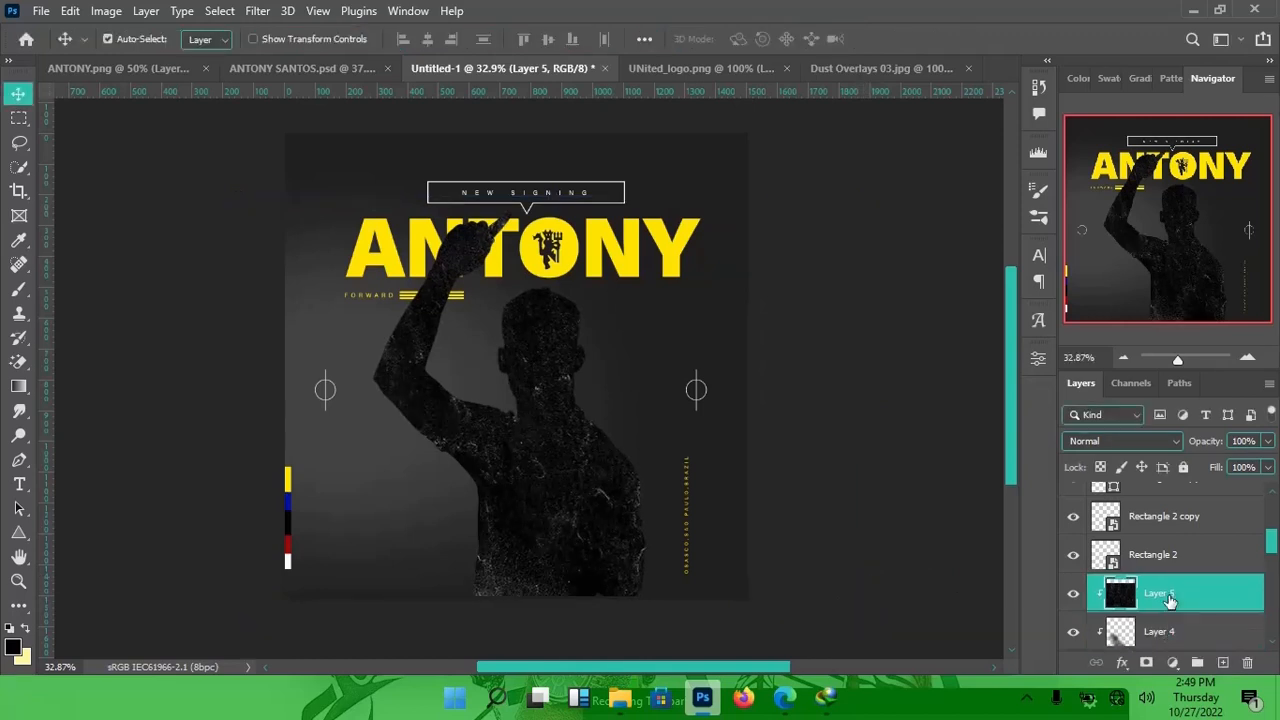
pyautogui.click(1085, 444)
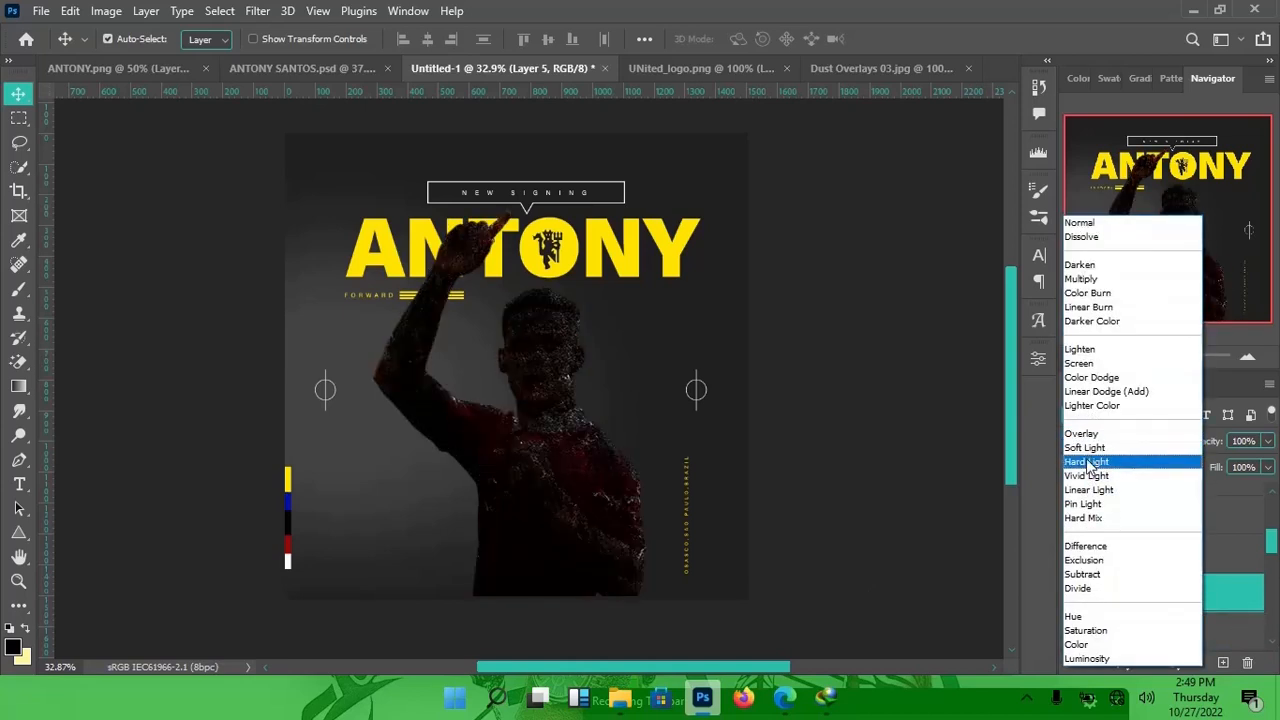
pyautogui.click(1083, 365)
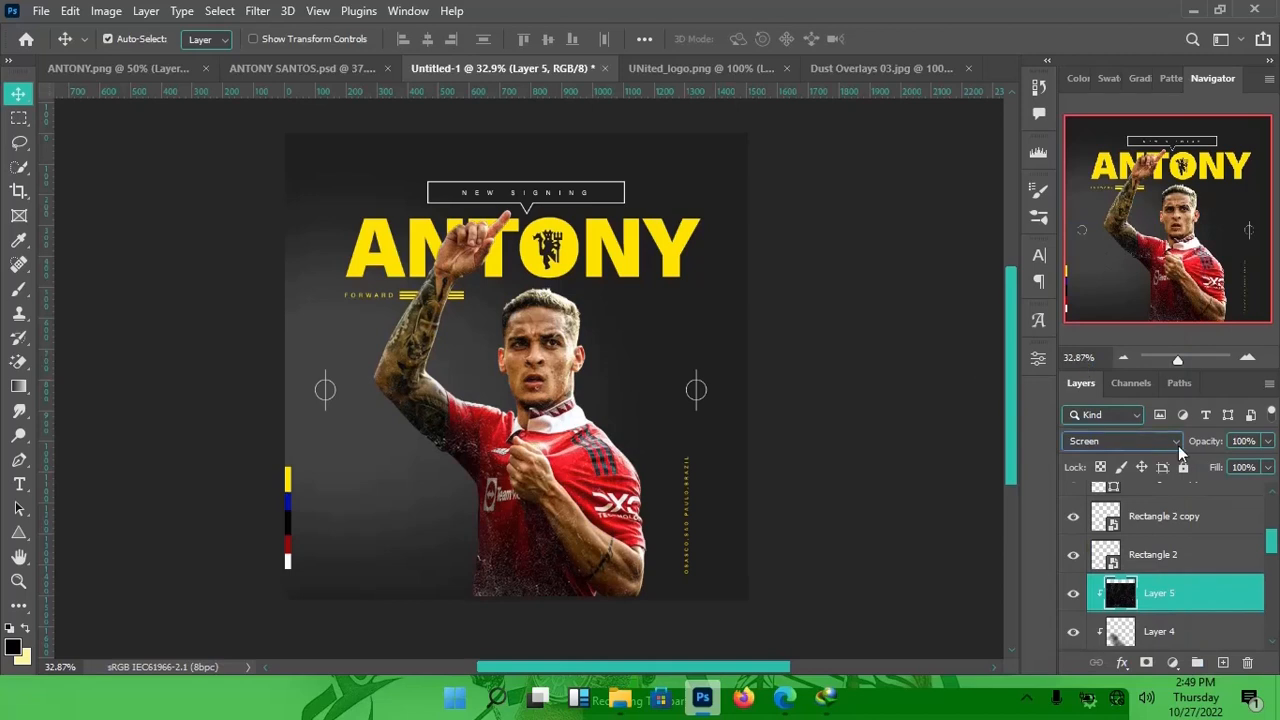
# Add a layer mask to the dust layer and brush soft black over the player's face with the 629 px brush at 31% opacity
pyautogui.click(1146, 662)
pyautogui.press('b')
pyautogui.moveTo(521, 346); pyautogui.dragTo(583, 354)
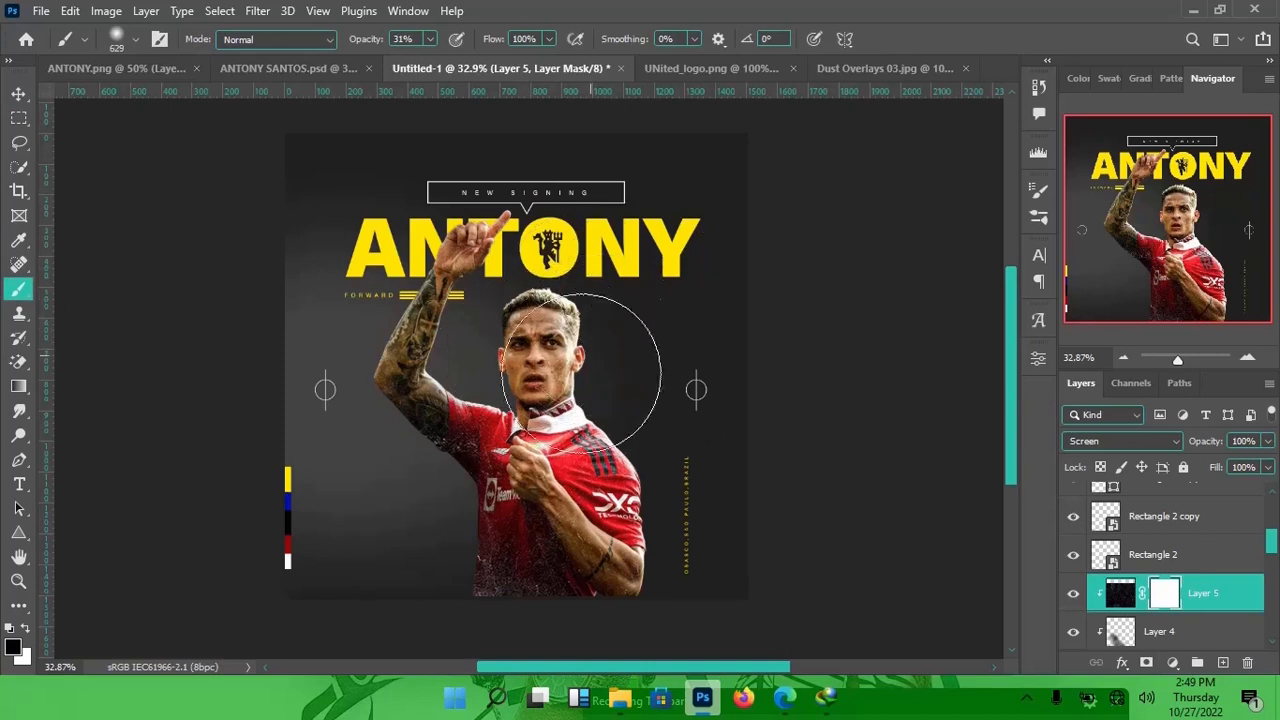
pyautogui.click(503, 366)
pyautogui.click(569, 387)
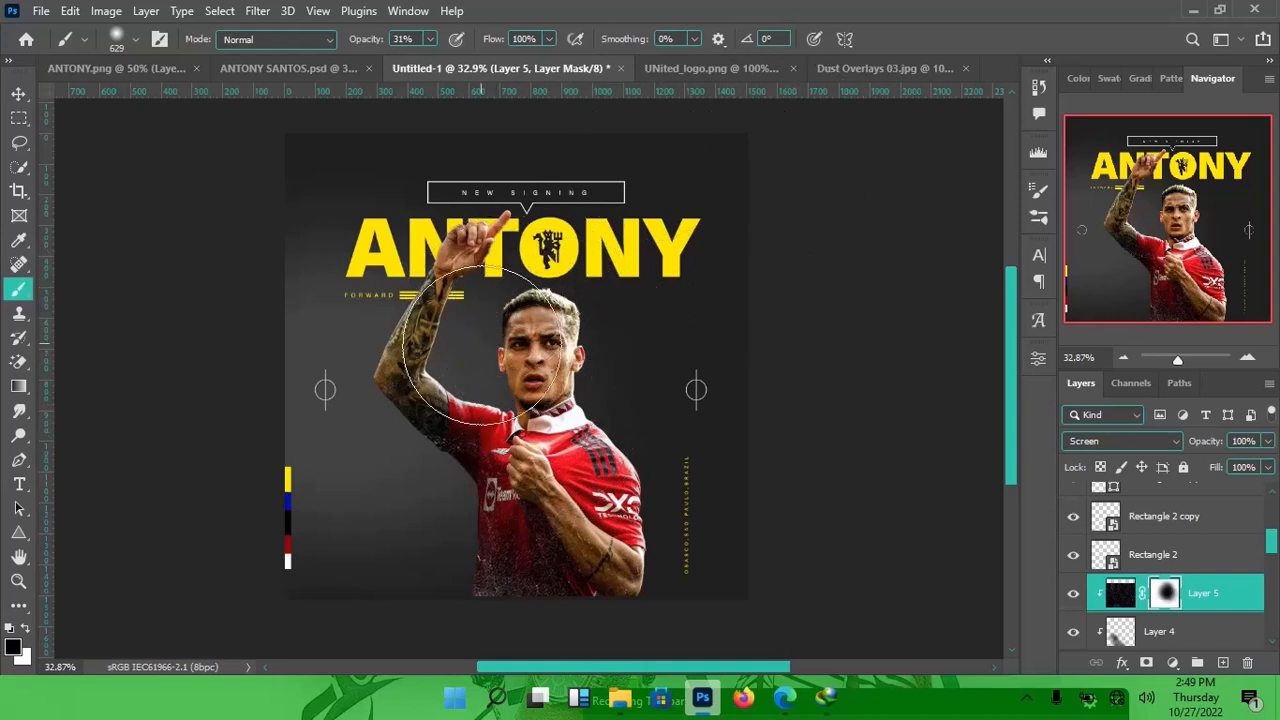
pyautogui.press('v')
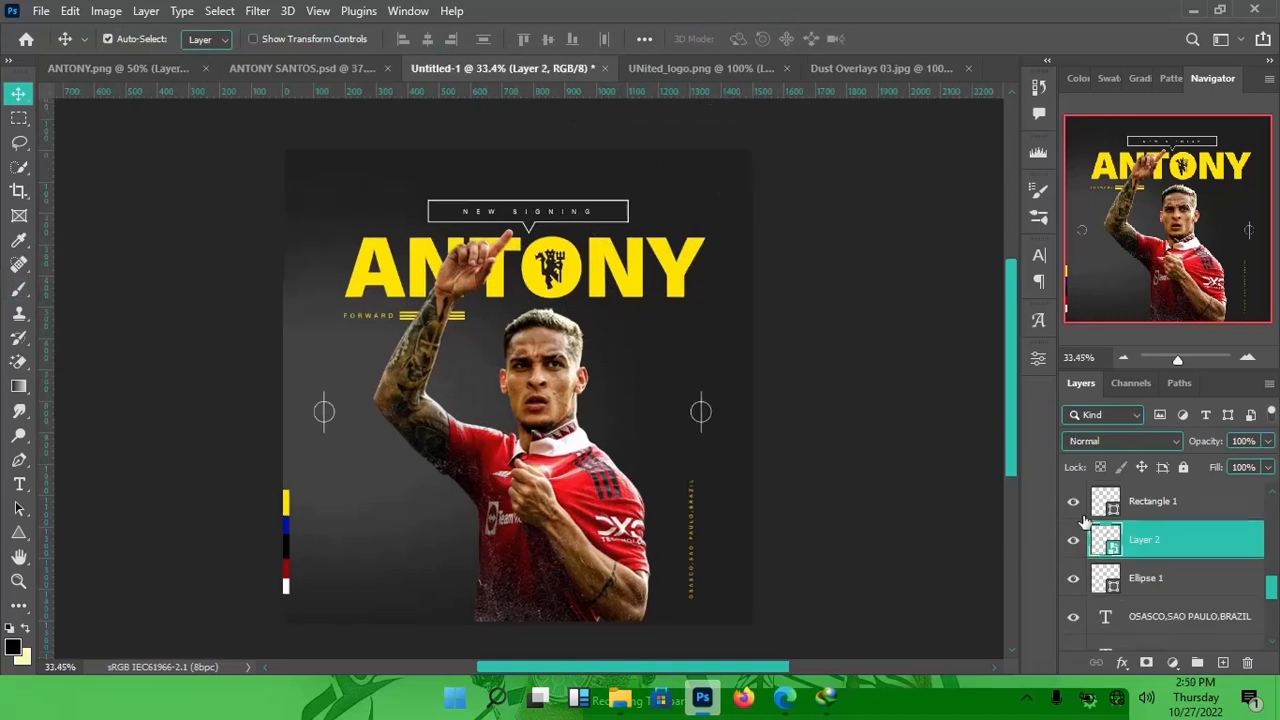
# Group the ANTONY title text with the yellow circle and the club crest layer
pyautogui.click(678, 276)
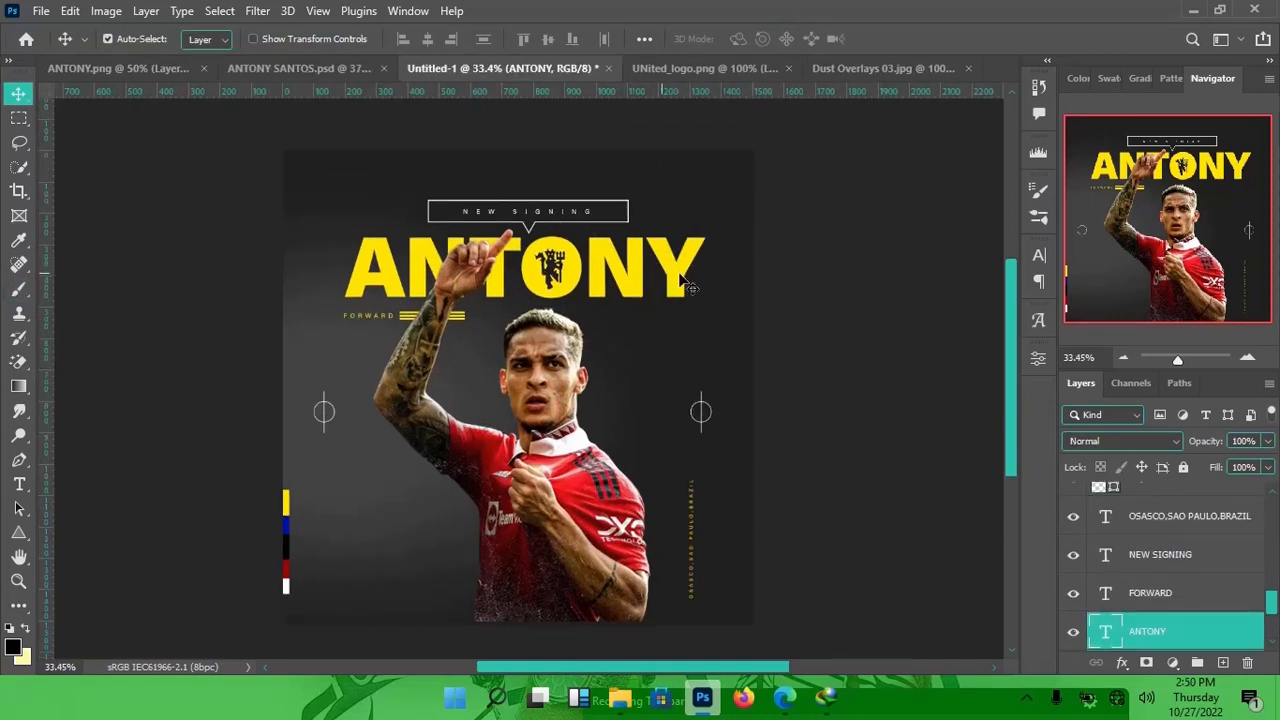
pyautogui.scroll(3, 1145, 583)
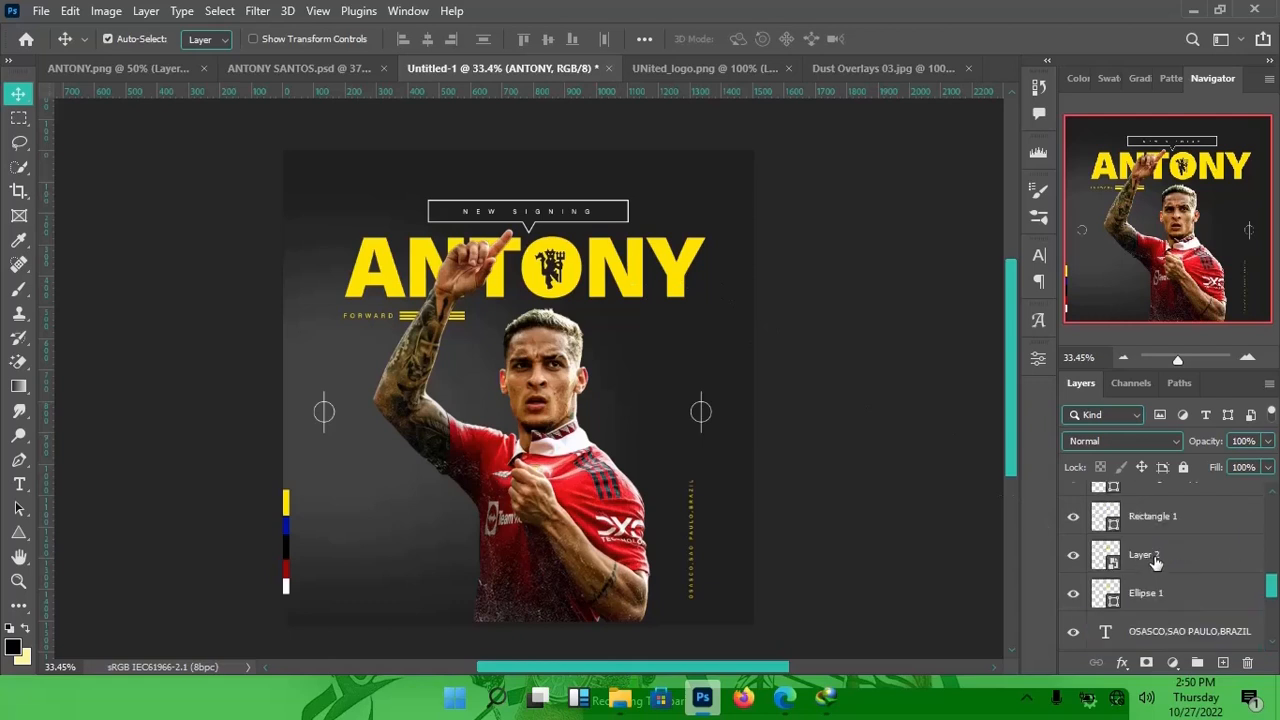
pyautogui.click(1174, 584)
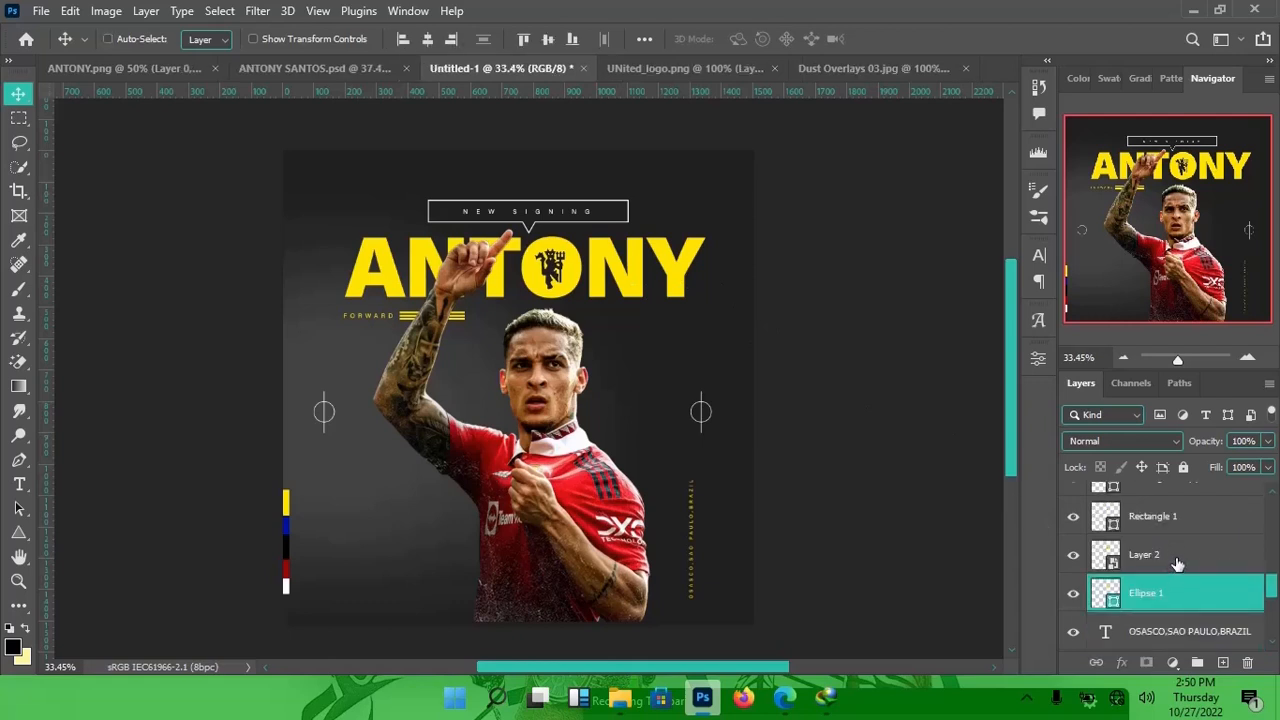
pyautogui.click(1074, 556)
pyautogui.click(1074, 556)
pyautogui.keyDown('shift'); pyautogui.click(1158, 557); pyautogui.keyUp('shift')
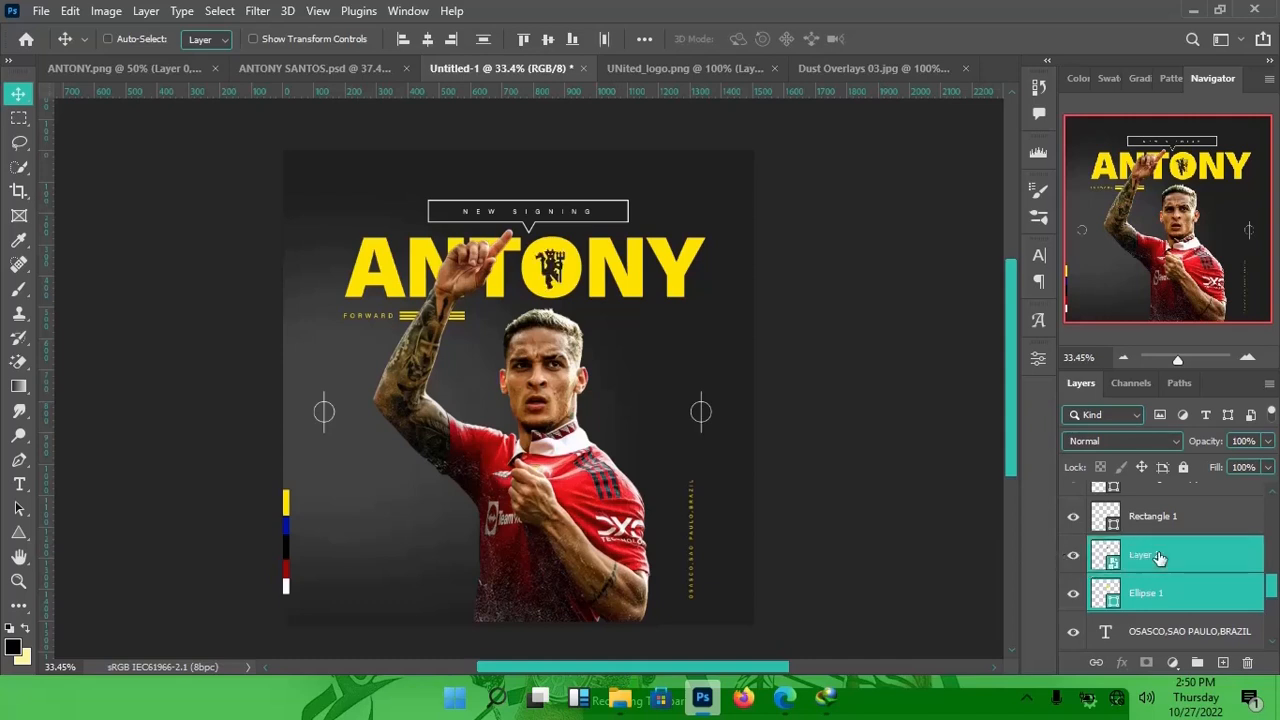
pyautogui.hotkey('ctrl', 'g')
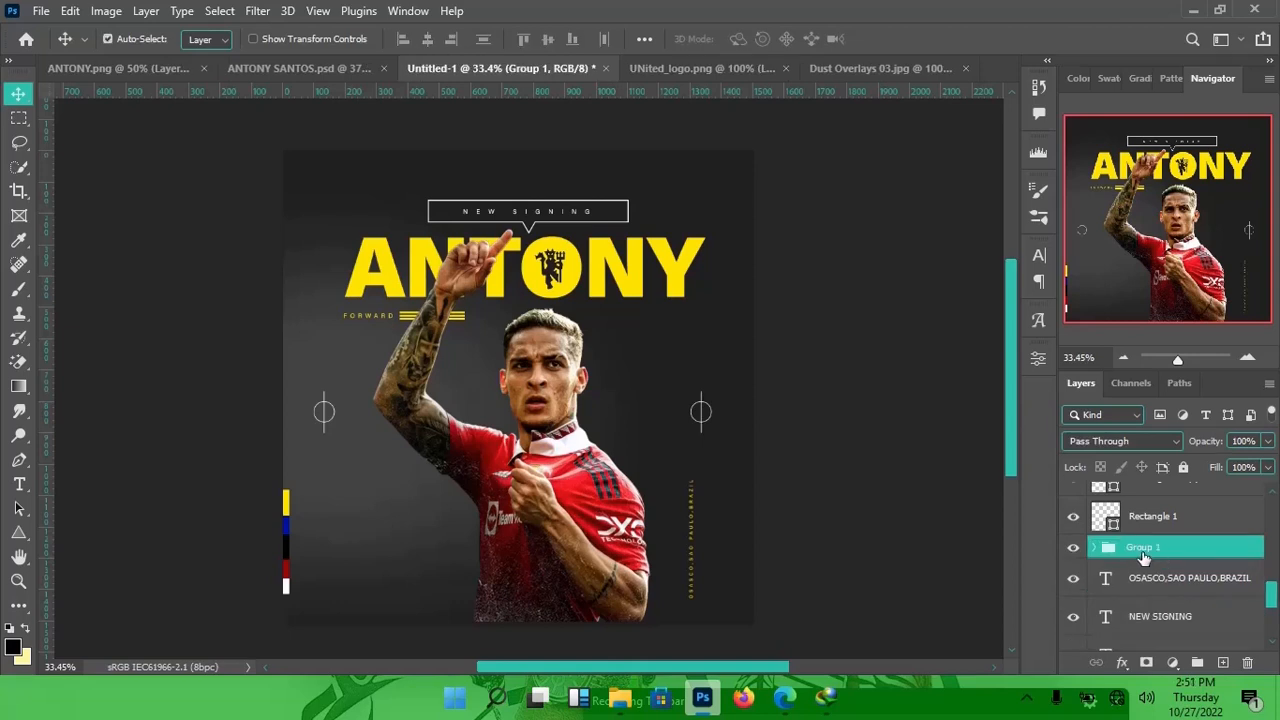
# Add a new empty layer above the title group and clip it to the group
pyautogui.hotkey('ctrl', 'shift', 'n')
pyautogui.press('Return')
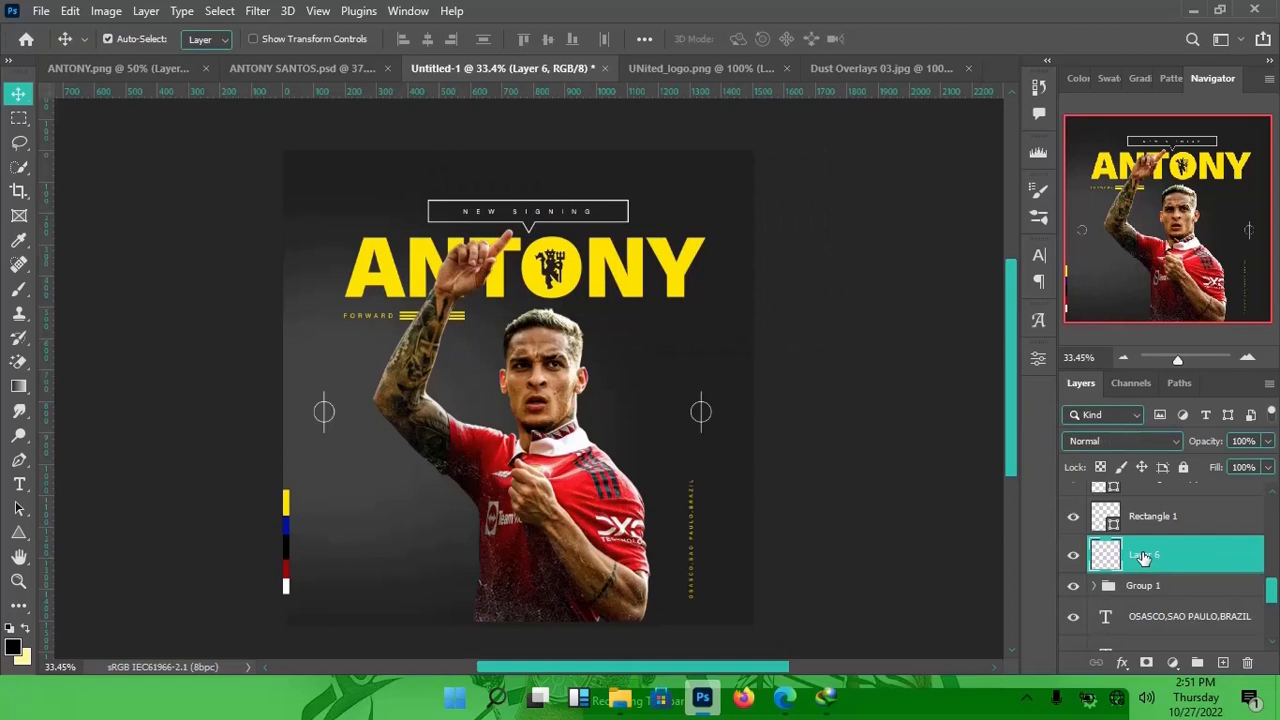
pyautogui.hotkey('ctrl', 'alt', 'g')
# Brush a pale yellow (fff79d) highlight over the title group with the 629 px soft brush at 31% opacity
pyautogui.press('b')
pyautogui.press('x')
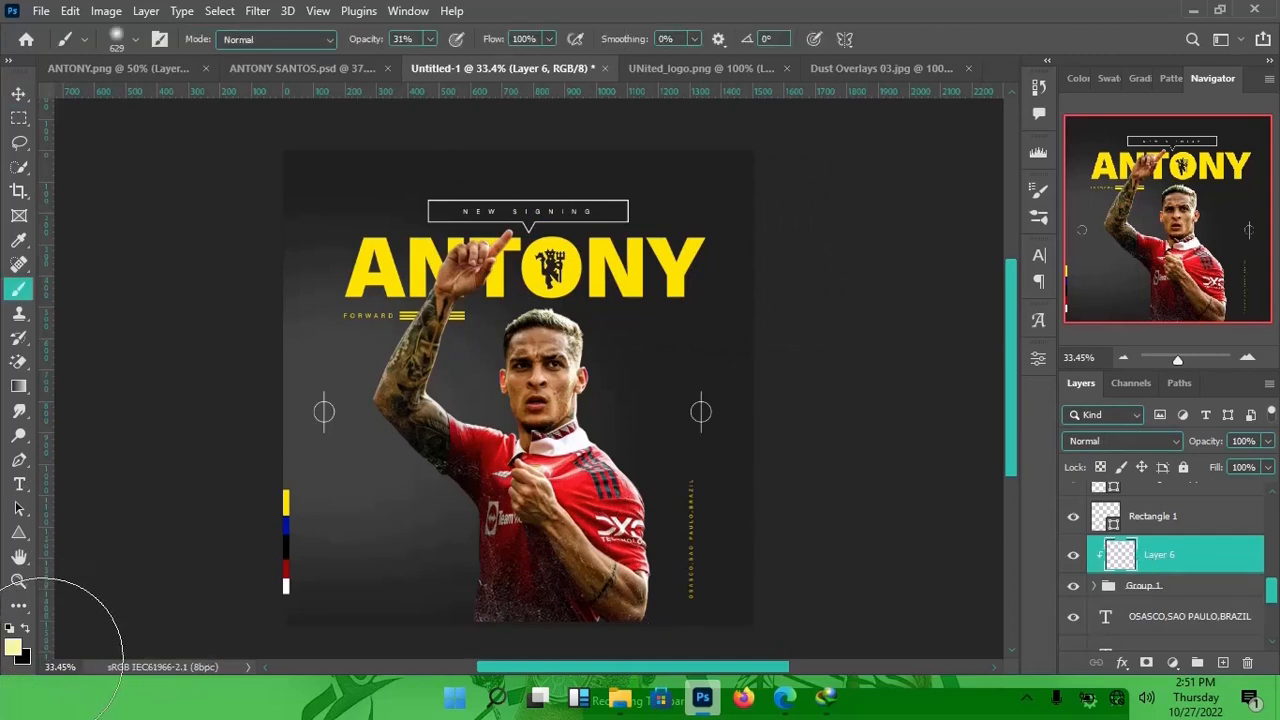
pyautogui.click(14, 648)
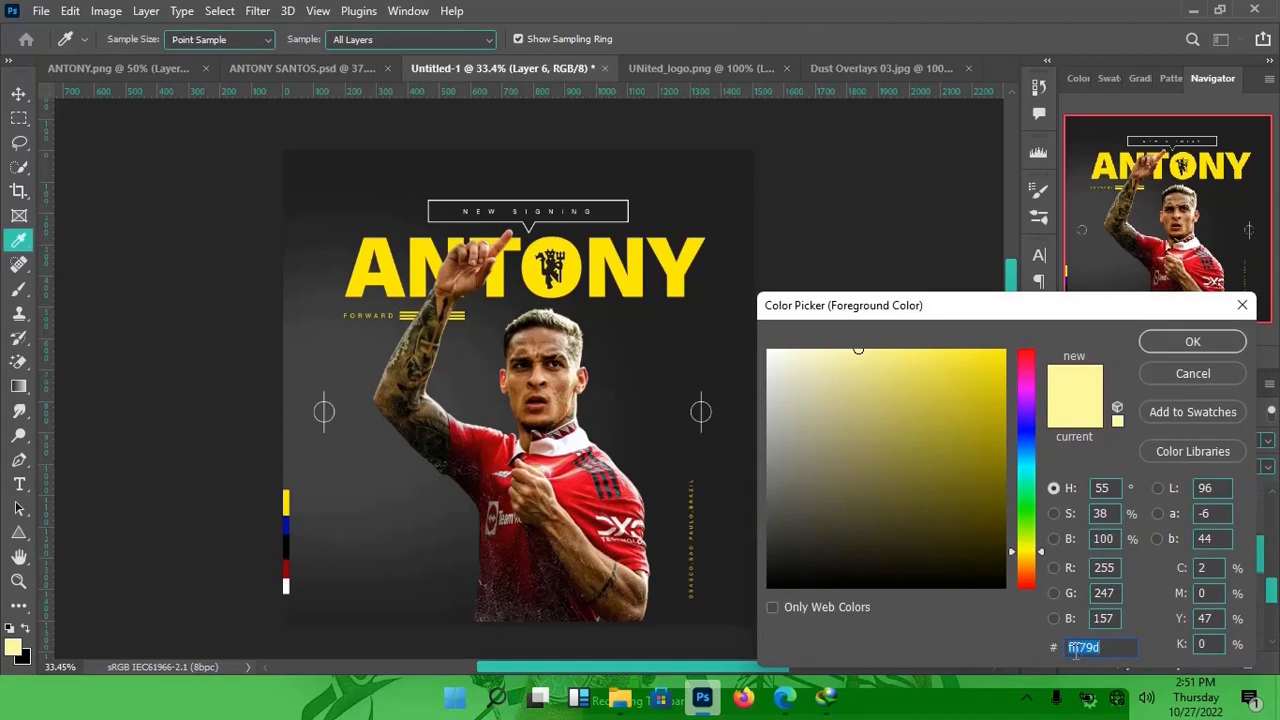
pyautogui.click(1191, 342)
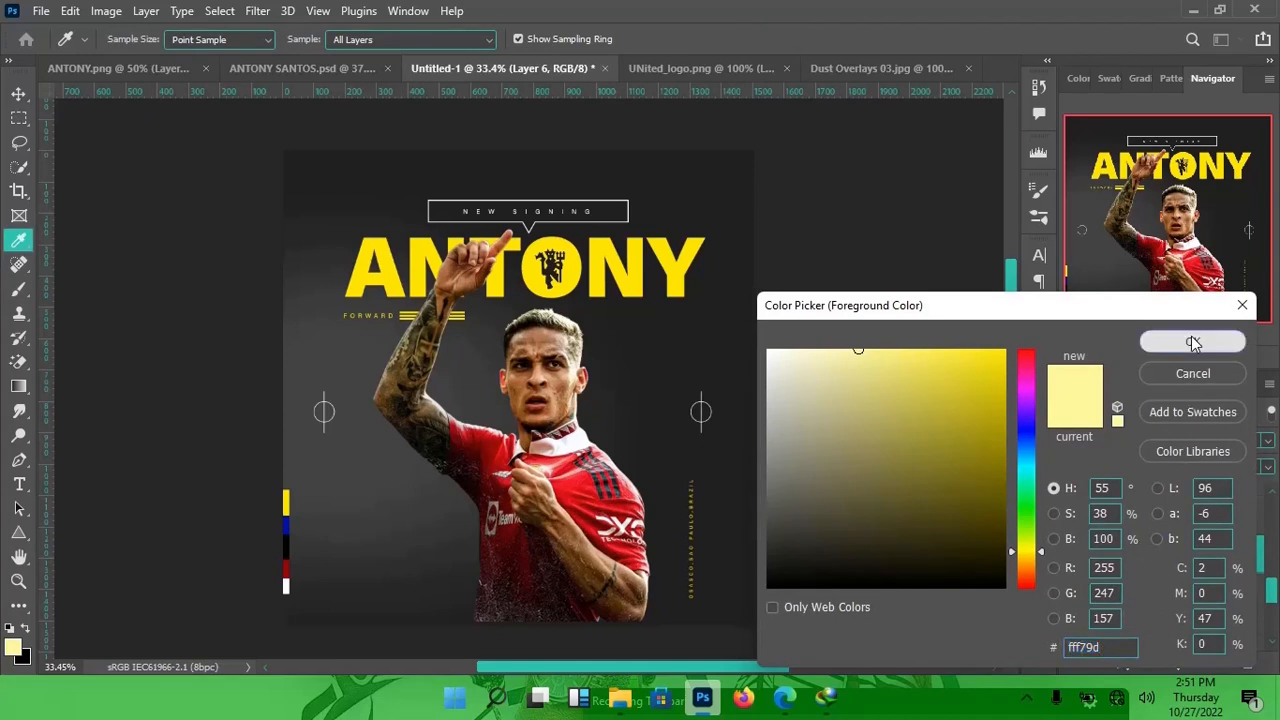
pyautogui.press('b')
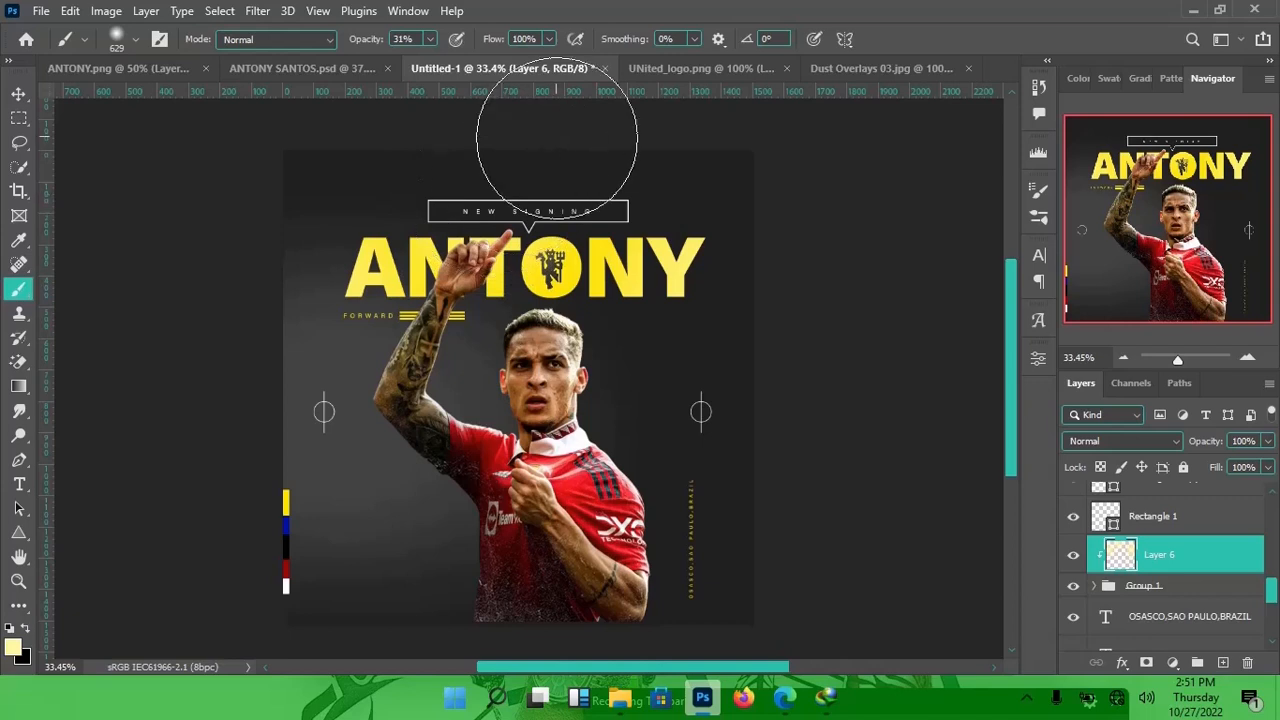
# Add a second empty layer above the pale yellow highlight and clip it to the title group
pyautogui.press('v')
pyautogui.hotkey('ctrl', 'shift', 'n')
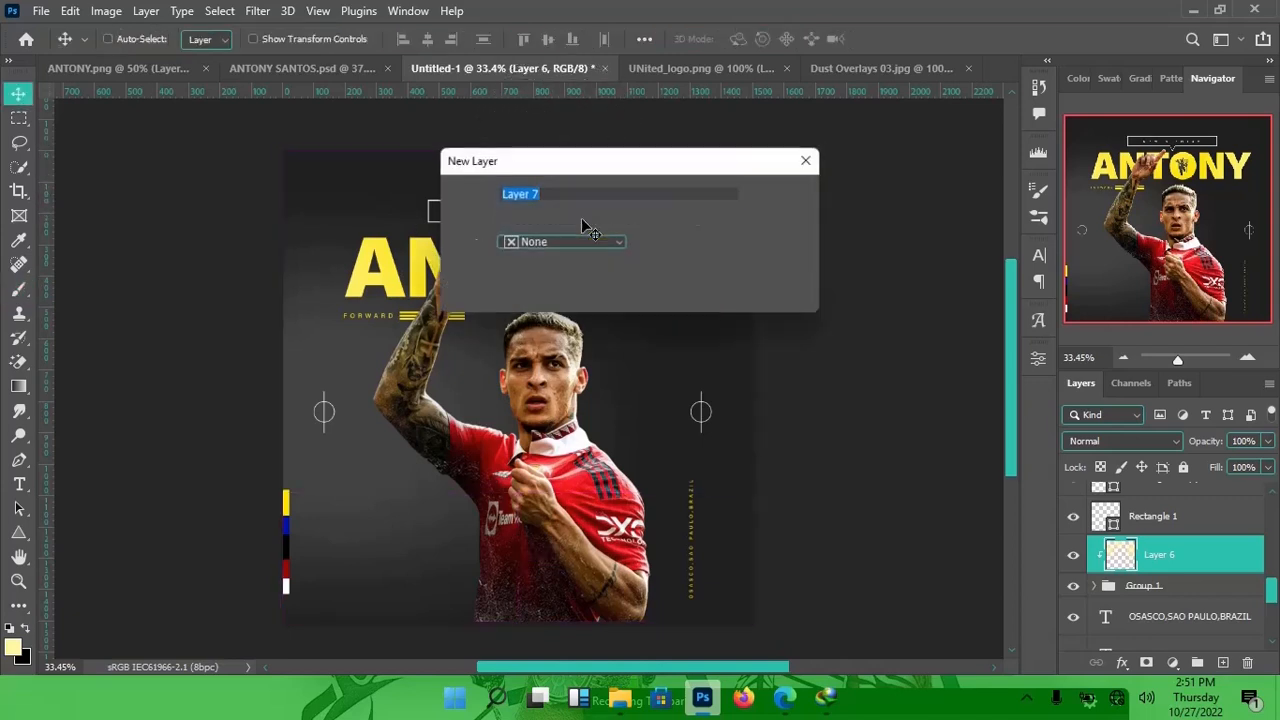
pyautogui.press('Return')
pyautogui.hotkey('ctrl', 'alt', 'g')
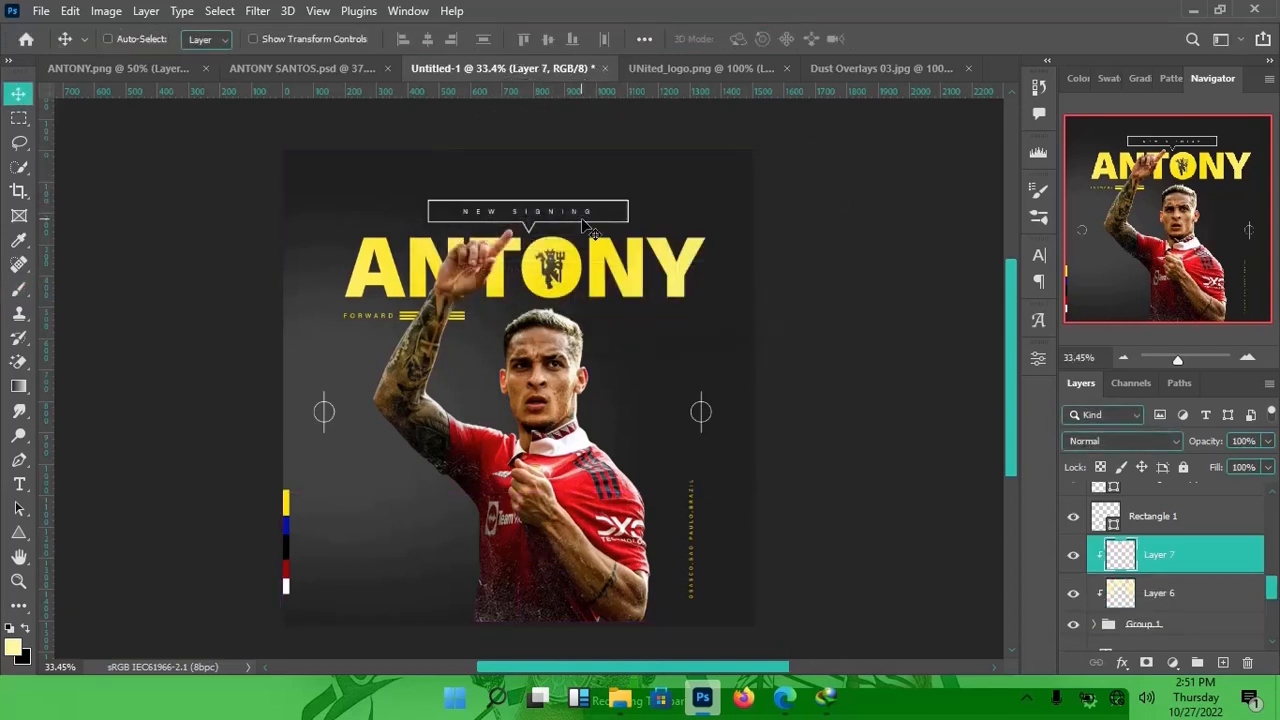
# Brush soft orange (ff8a00) shading over parts of the title letters and crest circle with a 312 px brush at 31% opacity
pyautogui.click(15, 651)
pyautogui.click(1028, 566)
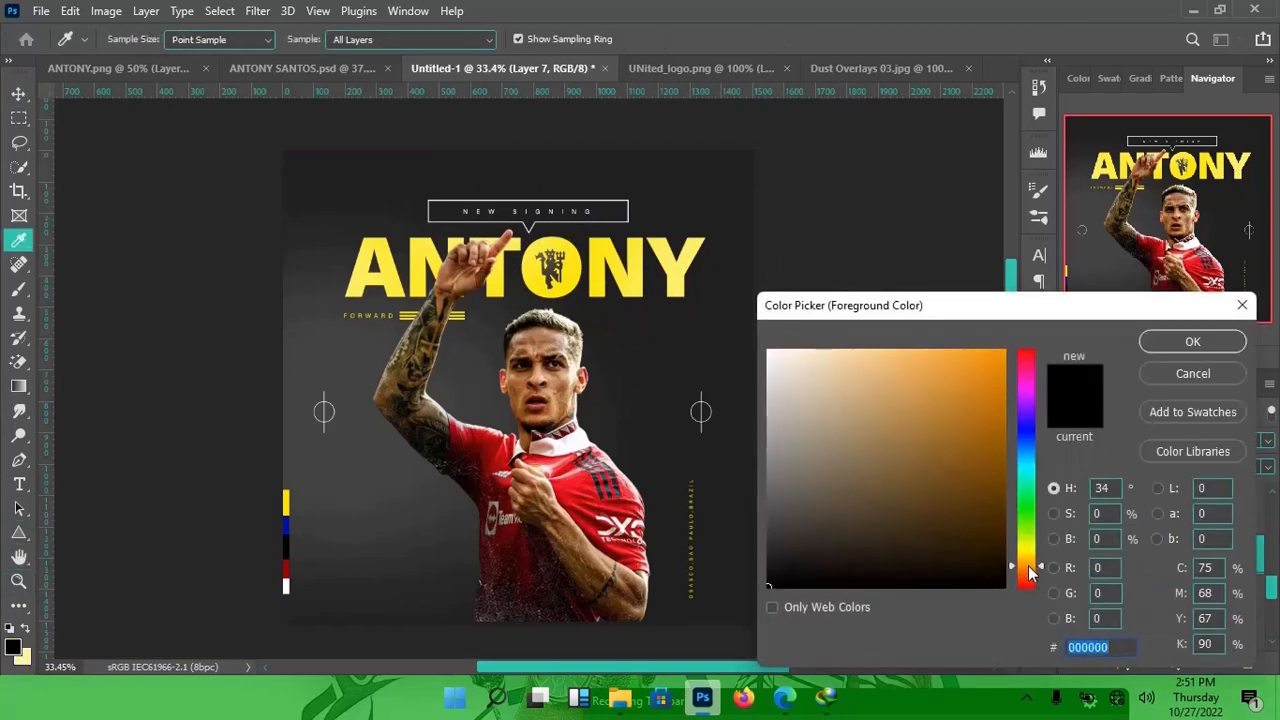
pyautogui.moveTo(970, 368)
pyautogui.mouseDown()
pyautogui.moveTo(946, 336)
pyautogui.moveTo(1013, 307)
pyautogui.mouseUp()
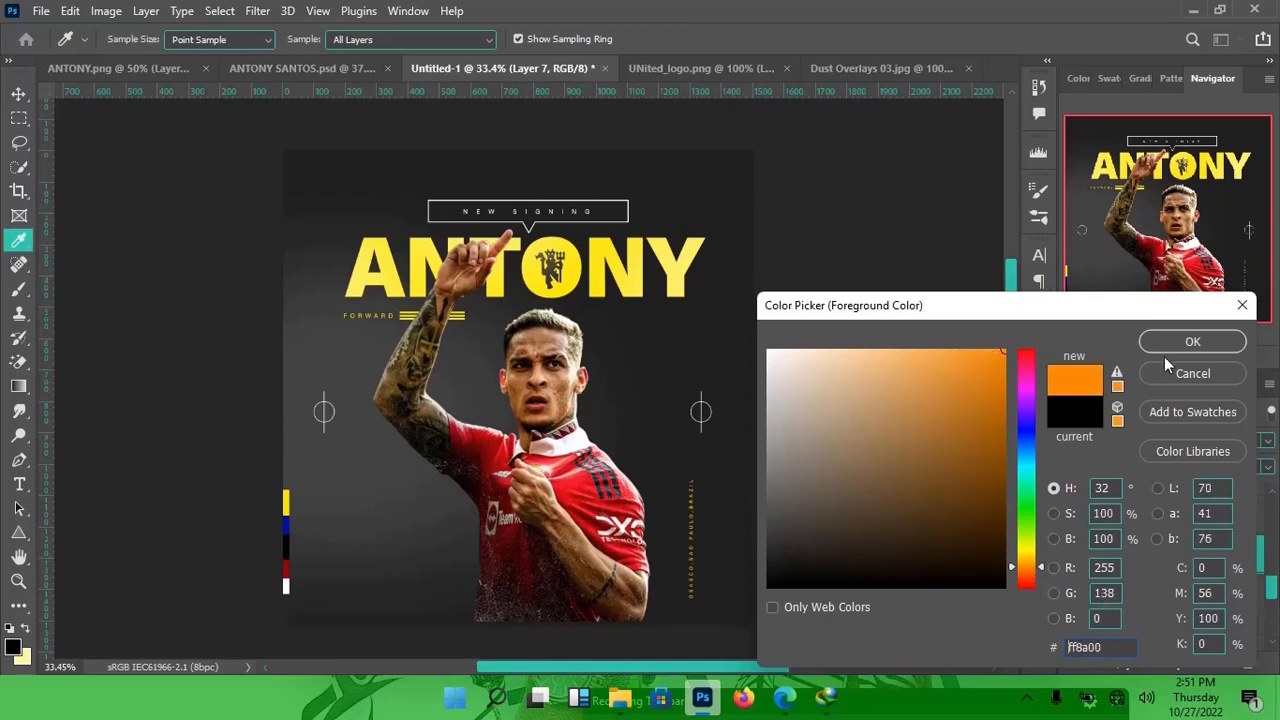
pyautogui.moveTo(1014, 558); pyautogui.dragTo(1010, 572)
pyautogui.click(1192, 341)
pyautogui.press('b')
pyautogui.moveTo(541, 278); pyautogui.dragTo(516, 278)
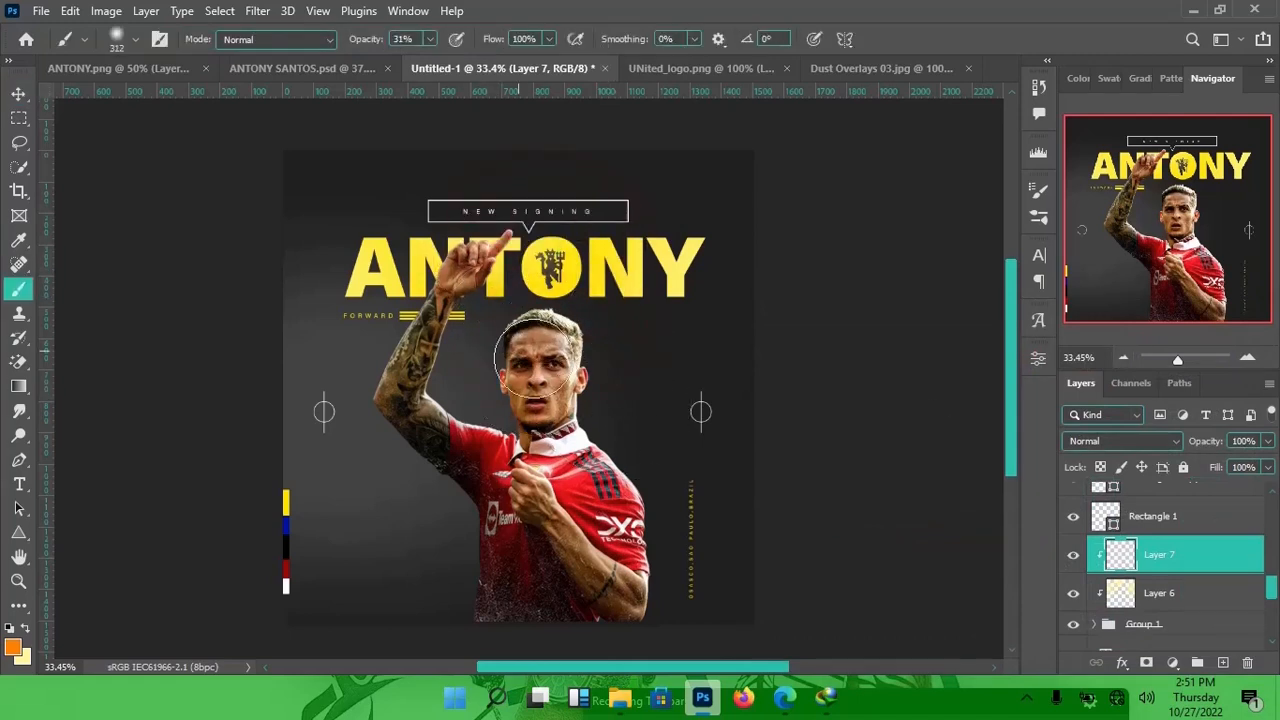
pyautogui.click(430, 315)
pyautogui.click(624, 229)
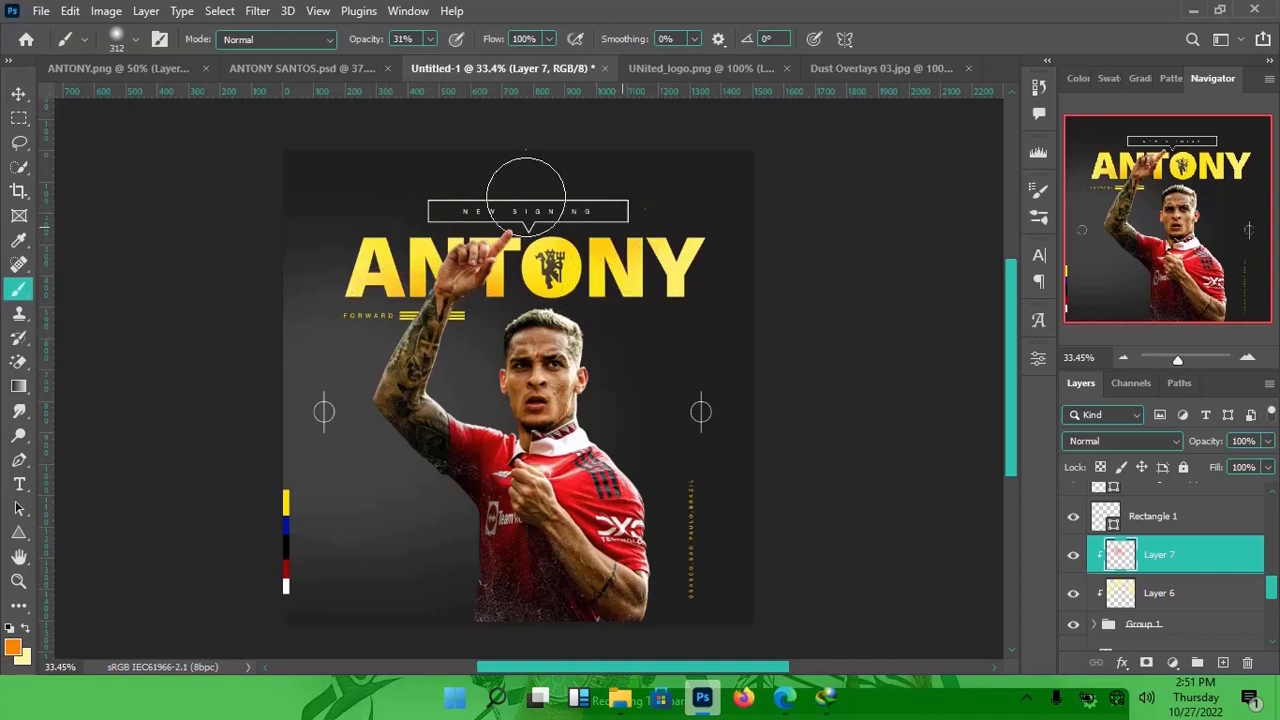
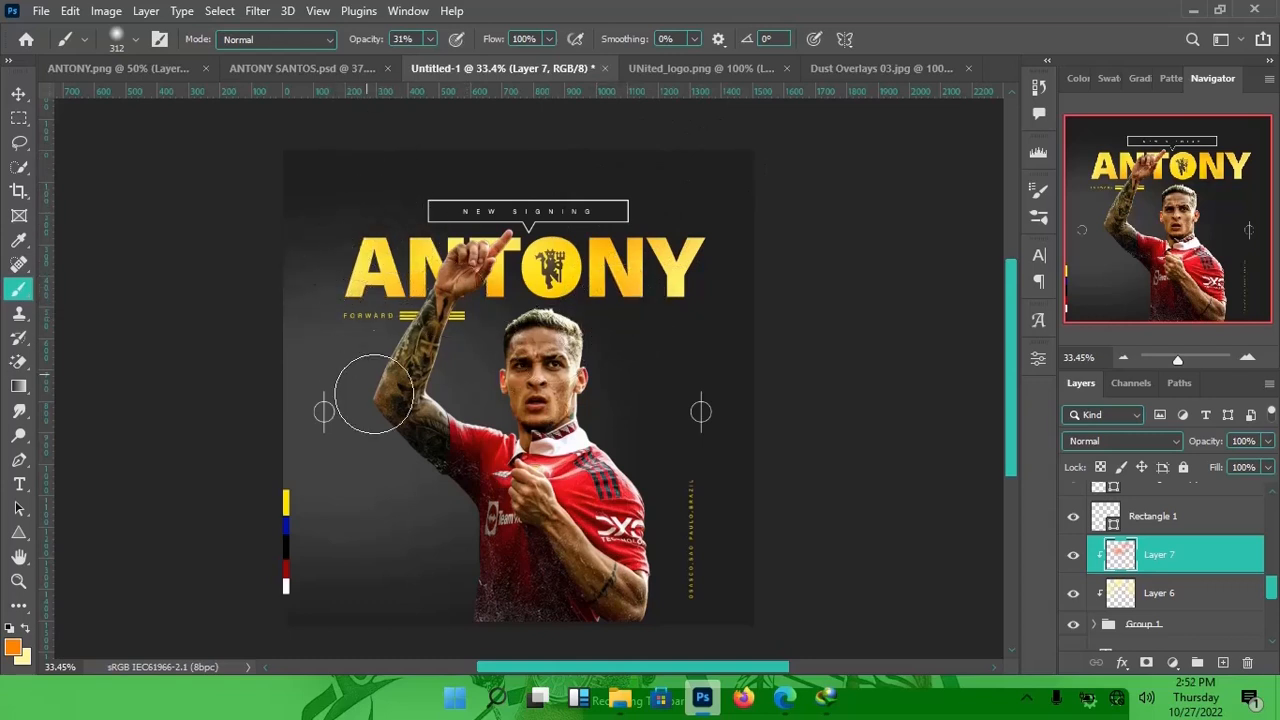
pyautogui.press('v')
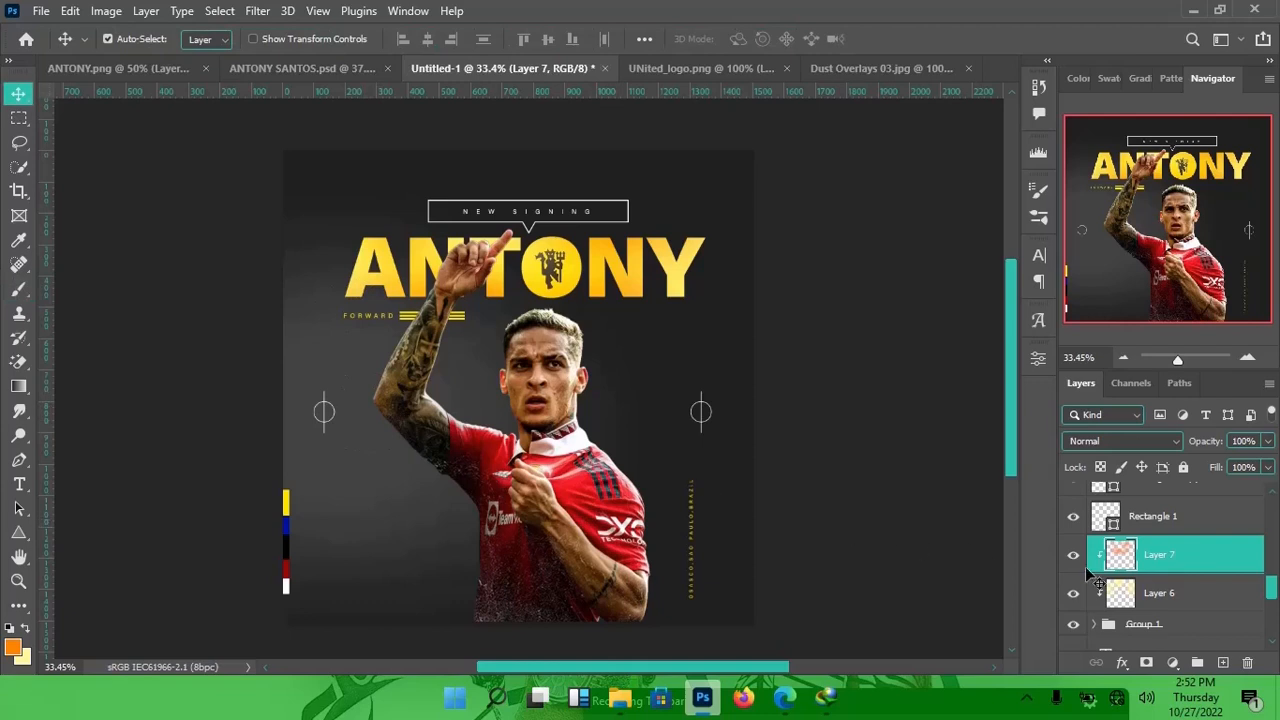
# Duplicate the title group with its two clipped shading layers, convert the copies to one smart object and place it below the FORWARD line
pyautogui.keyDown('shift'); pyautogui.click(1193, 625); pyautogui.keyUp('shift')
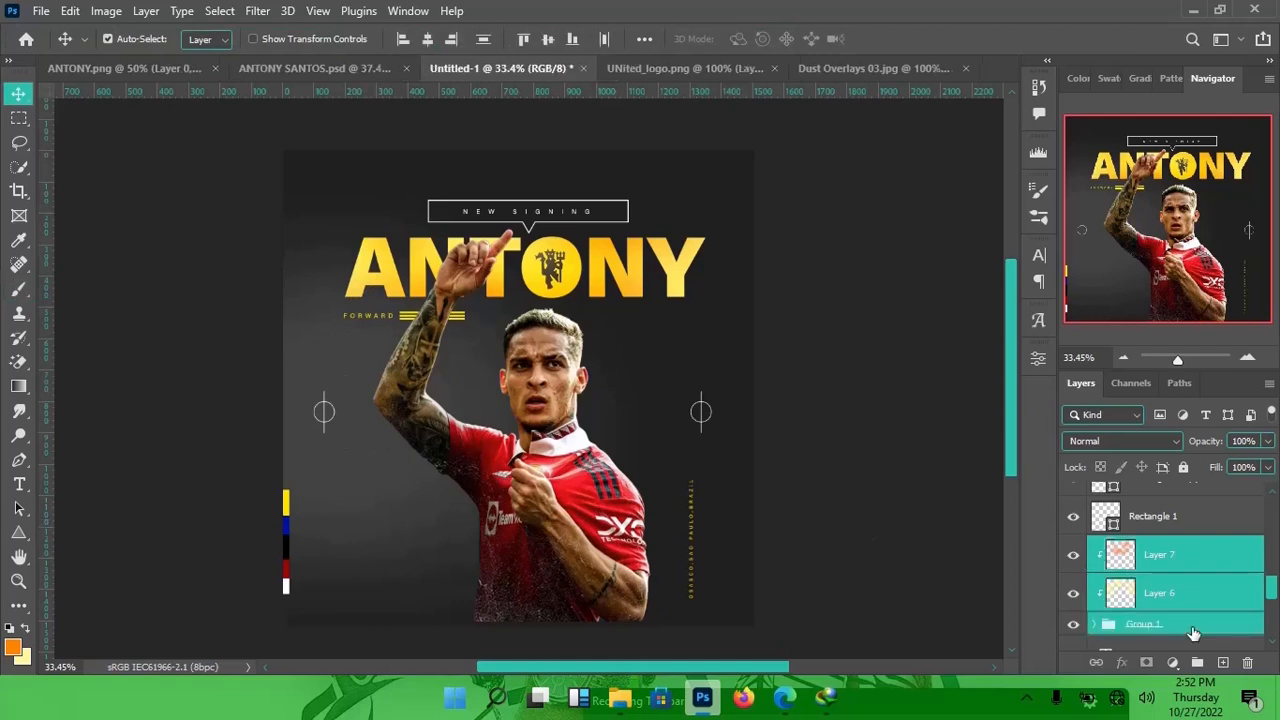
pyautogui.hotkey('ctrl', 'j')
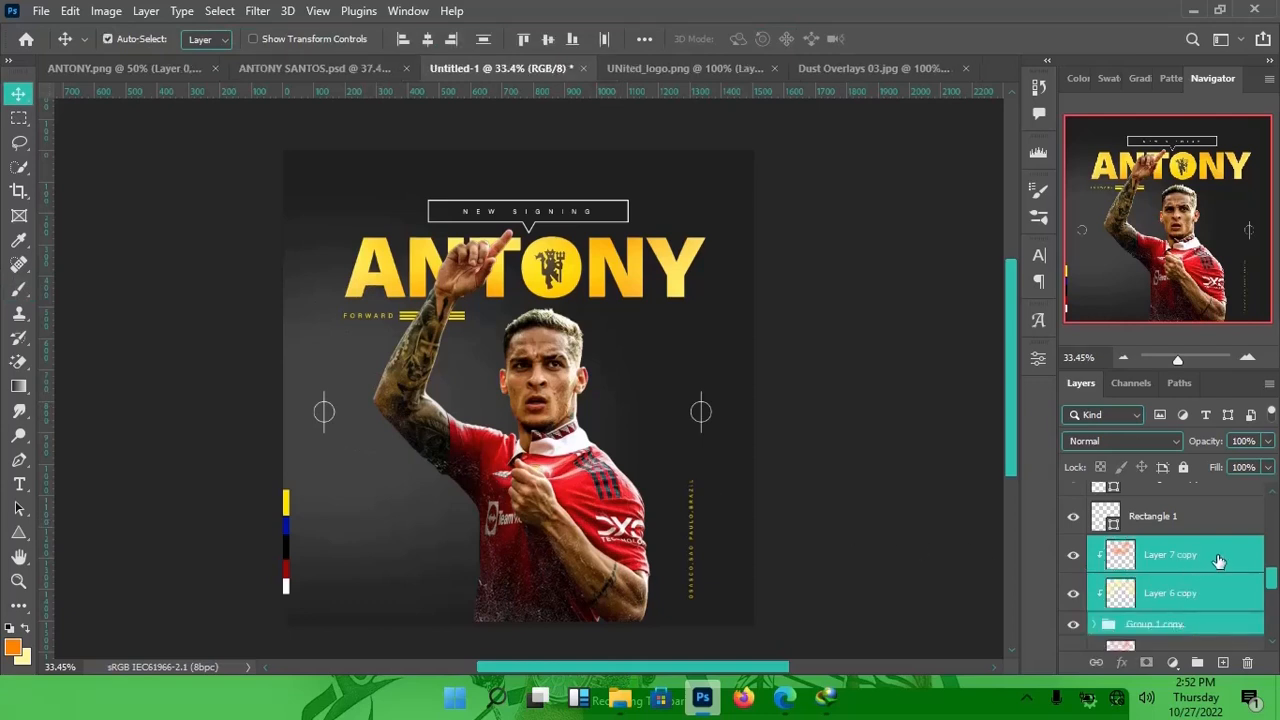
pyautogui.rightClick(1219, 561)
pyautogui.click(1008, 282)
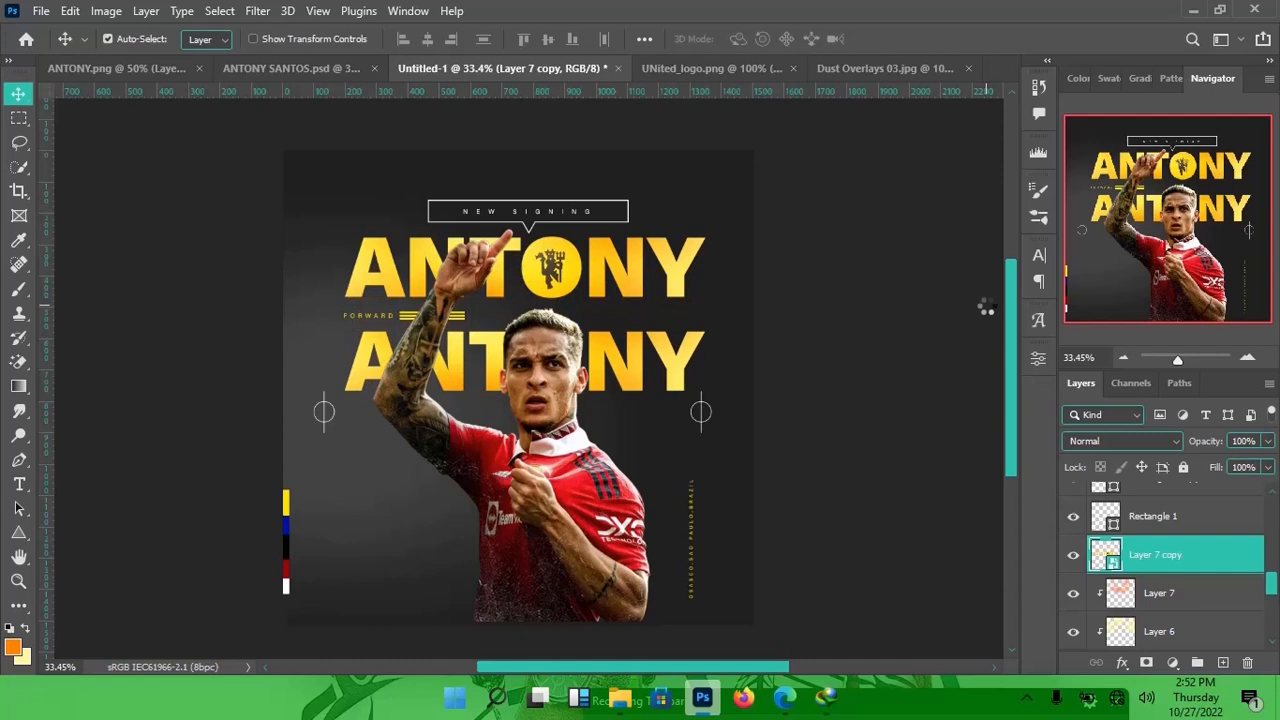
# Duplicate the lower ANTONY title copy and move the duplicate straight down to form a closely spaced row beneath it
pyautogui.hotkey('ctrl', 'j')
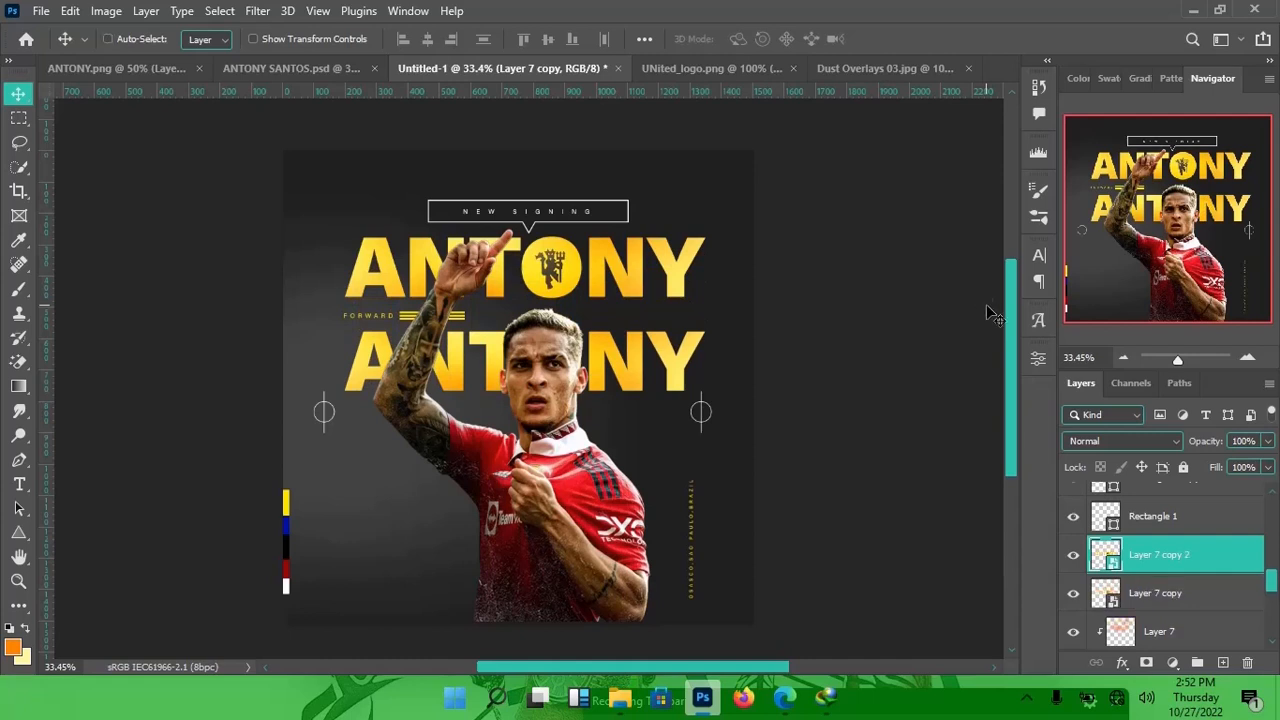
pyautogui.hotkey('shift', 'Down')
pyautogui.hotkey('shift', 'Down')
pyautogui.hotkey('shift', 'Down')
pyautogui.hotkey('shift', 'Down')
pyautogui.hotkey('shift', 'Down')
pyautogui.hotkey('shift', 'Down')
pyautogui.hotkey('shift', 'Down')
pyautogui.hotkey('shift', 'Down')
pyautogui.hotkey('shift', 'Down')
pyautogui.hotkey('shift', 'Down')
pyautogui.hotkey('shift', 'Down')
pyautogui.hotkey('shift', 'Down')
pyautogui.hotkey('shift', 'Down')
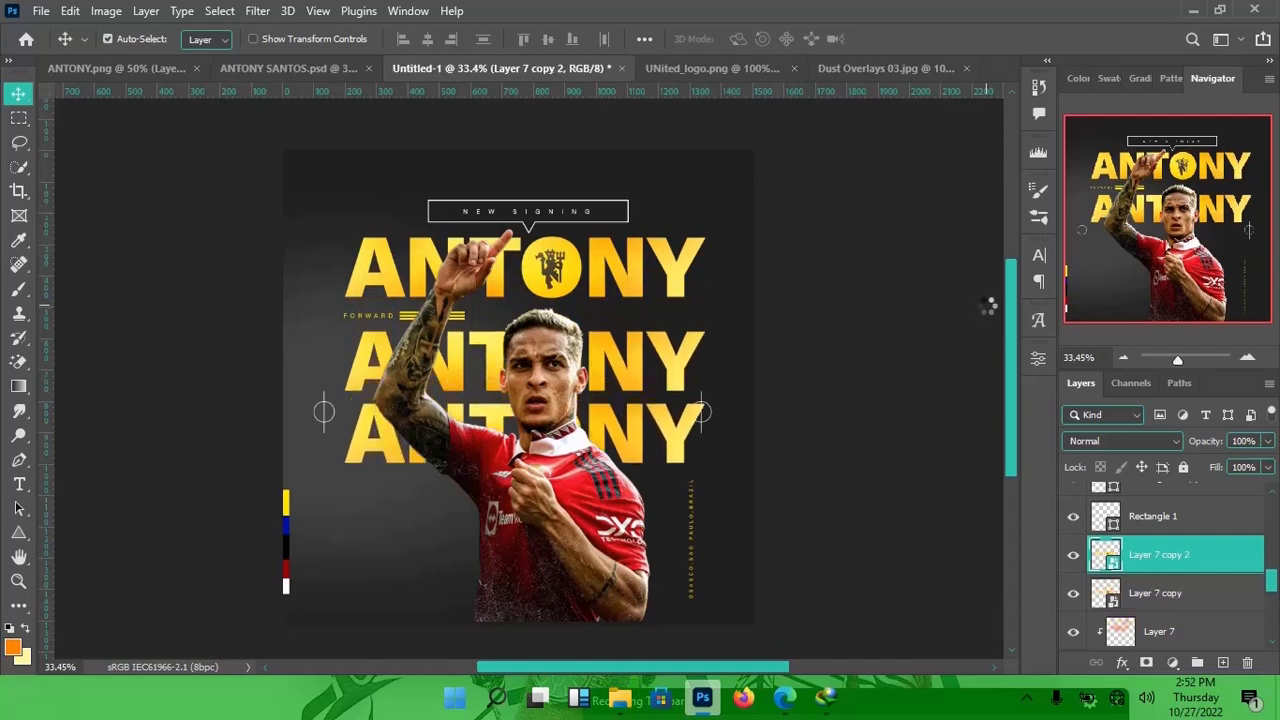
pyautogui.hotkey('shift', 'Up')
pyautogui.hotkey('shift', 'Up')
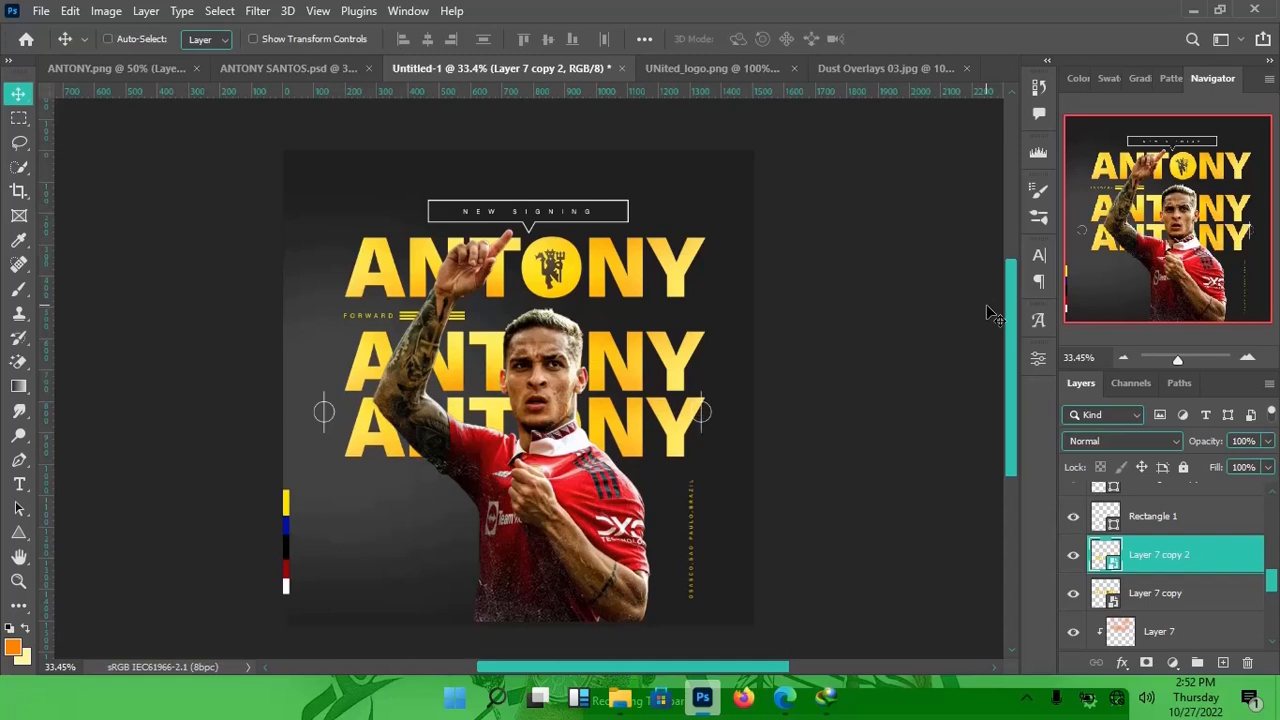
# Duplicate the newest title row and move it straight down as a third, equally spaced ANTONY row behind the player
pyautogui.hotkey('ctrl', 'j')
pyautogui.hotkey('shift', 'Down')
pyautogui.hotkey('shift', 'Down')
pyautogui.hotkey('shift', 'Down')
pyautogui.hotkey('shift', 'Down')
pyautogui.hotkey('shift', 'Down')
pyautogui.hotkey('shift', 'Down')
pyautogui.hotkey('shift', 'Down')
pyautogui.hotkey('shift', 'Down')
pyautogui.hotkey('shift', 'Down')
pyautogui.hotkey('shift', 'Down')
pyautogui.hotkey('shift', 'Down')
pyautogui.hotkey('shift', 'Down')
pyautogui.hotkey('shift', 'Down')
pyautogui.hotkey('shift', 'Down')
pyautogui.hotkey('shift', 'Down')
pyautogui.hotkey('shift', 'Down')
pyautogui.hotkey('shift', 'Down')
pyautogui.hotkey('shift', 'Down')
pyautogui.hotkey('shift', 'Down')
pyautogui.hotkey('shift', 'Down')
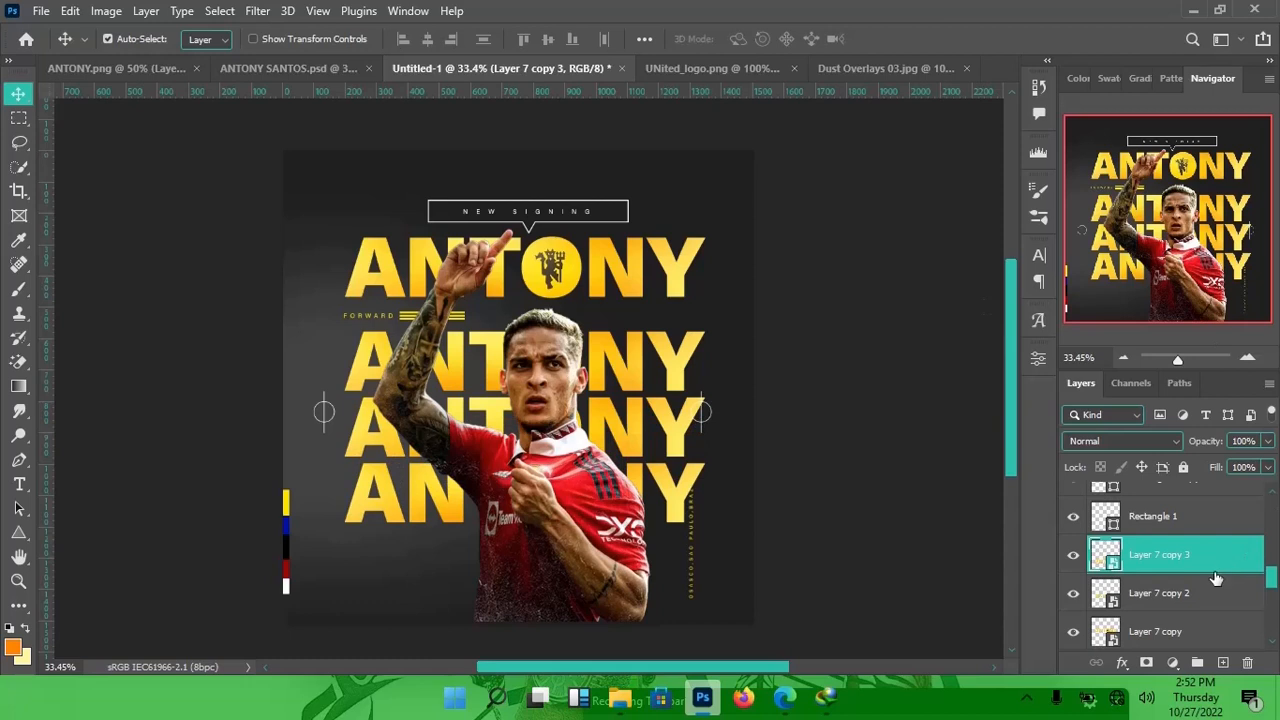
# Convert the three repeated title rows together into a single smart object
pyautogui.scroll(-1, 1200, 590)
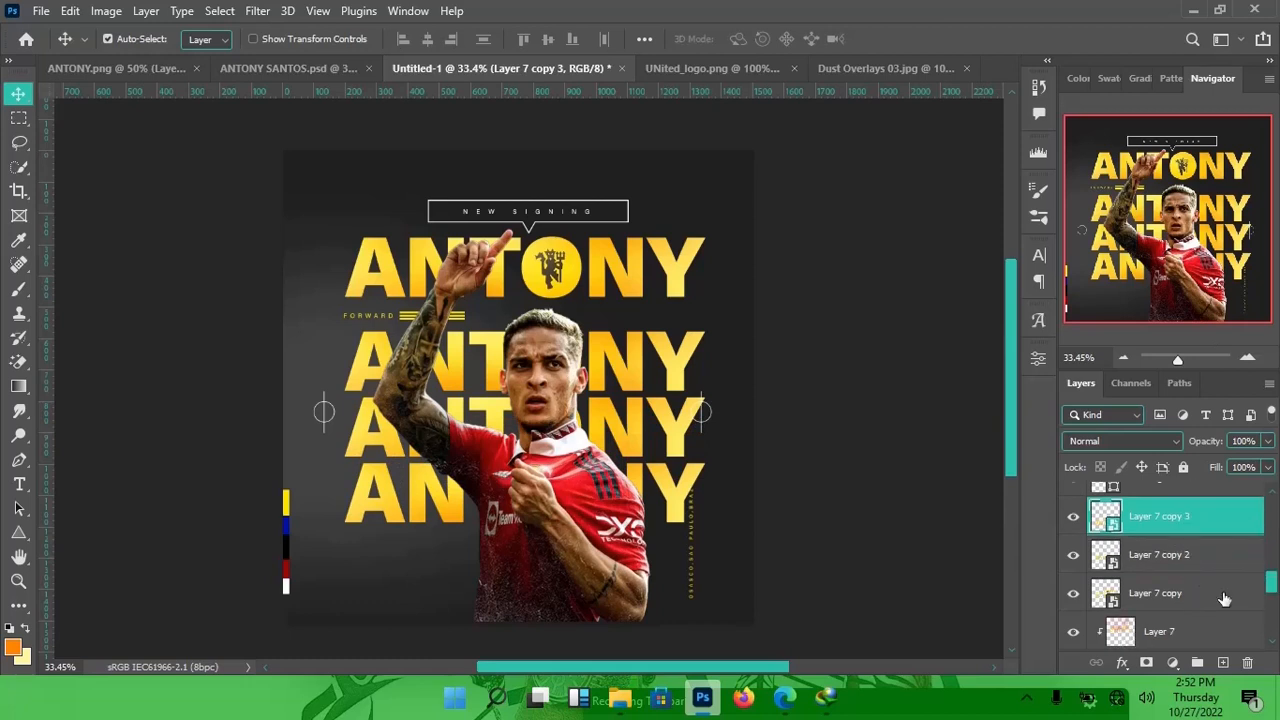
pyautogui.keyDown('shift'); pyautogui.click(1205, 604); pyautogui.keyUp('shift')
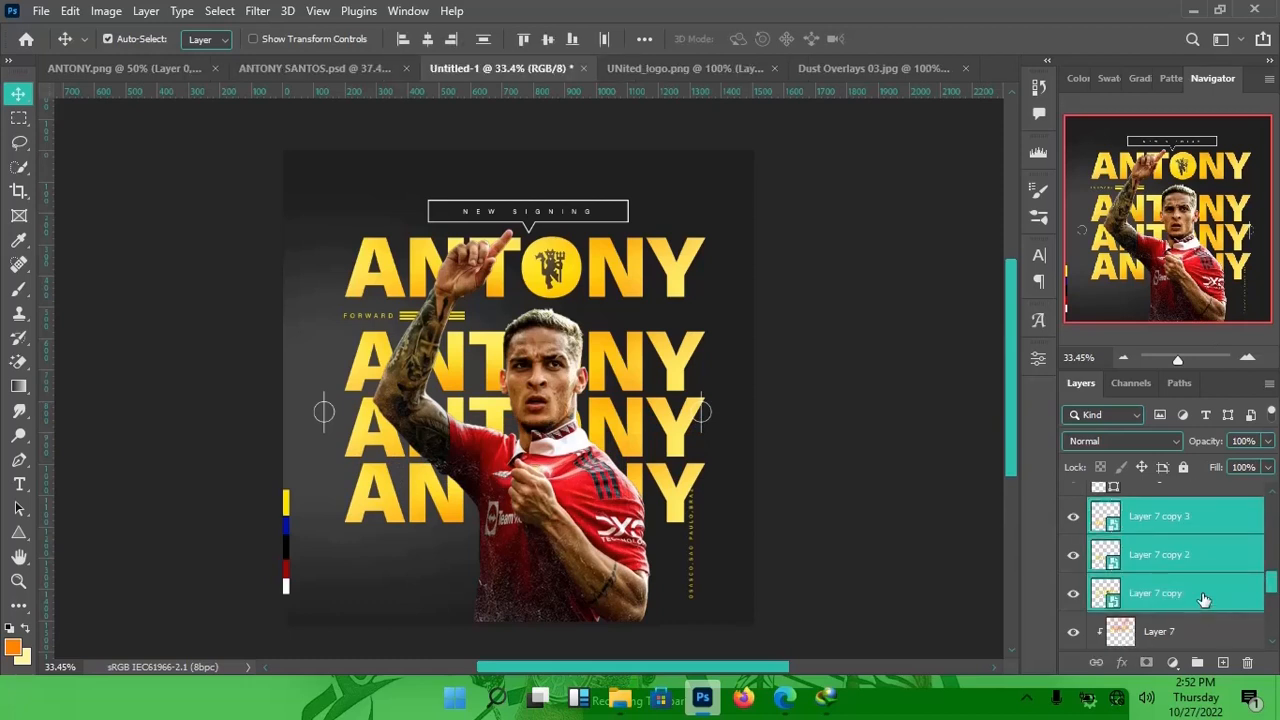
pyautogui.rightClick(1192, 577)
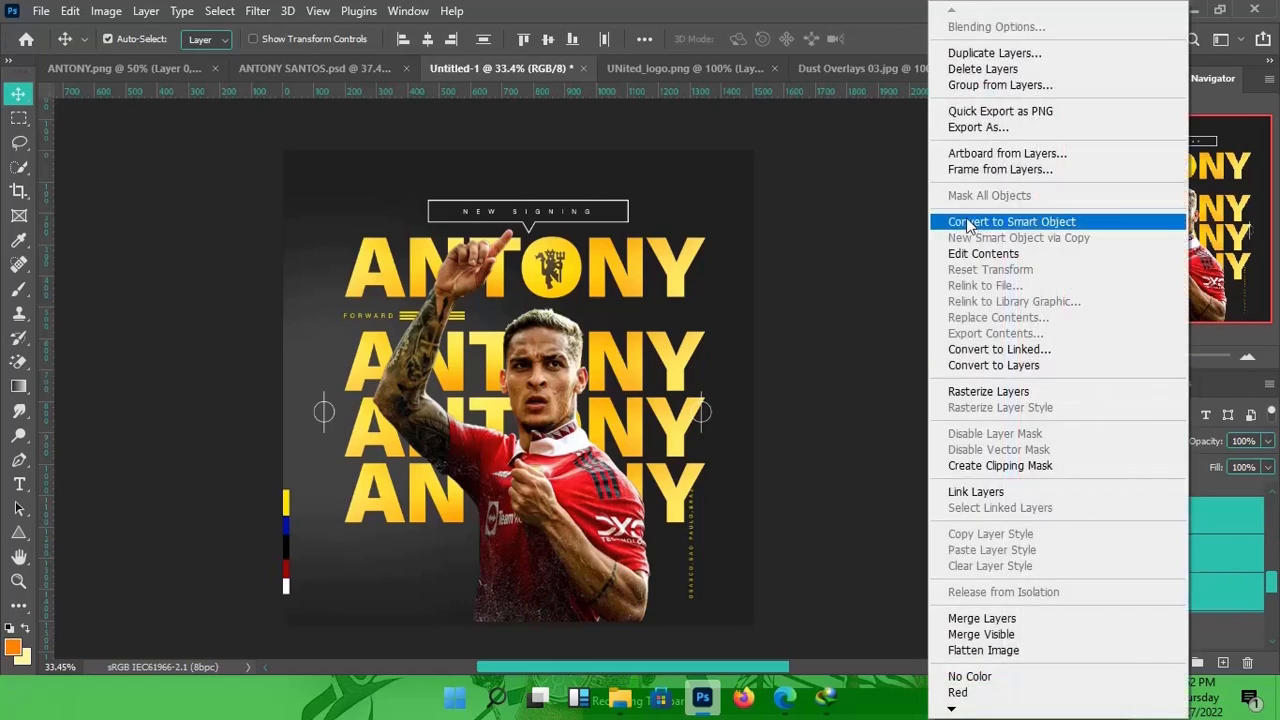
pyautogui.click(1012, 217)
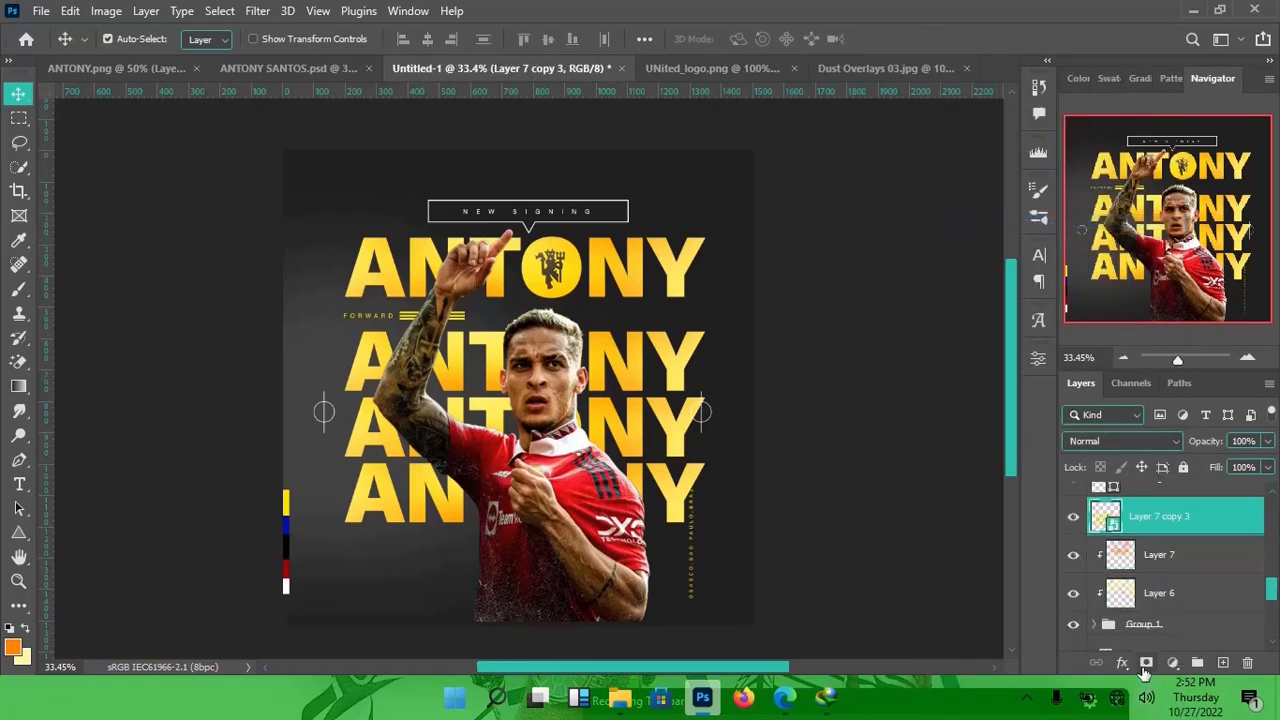
# Add a layer mask to the repeated titles and fade them out toward the bottom with linear black-to-transparent gradients, undoing the last one
pyautogui.click(1145, 664)
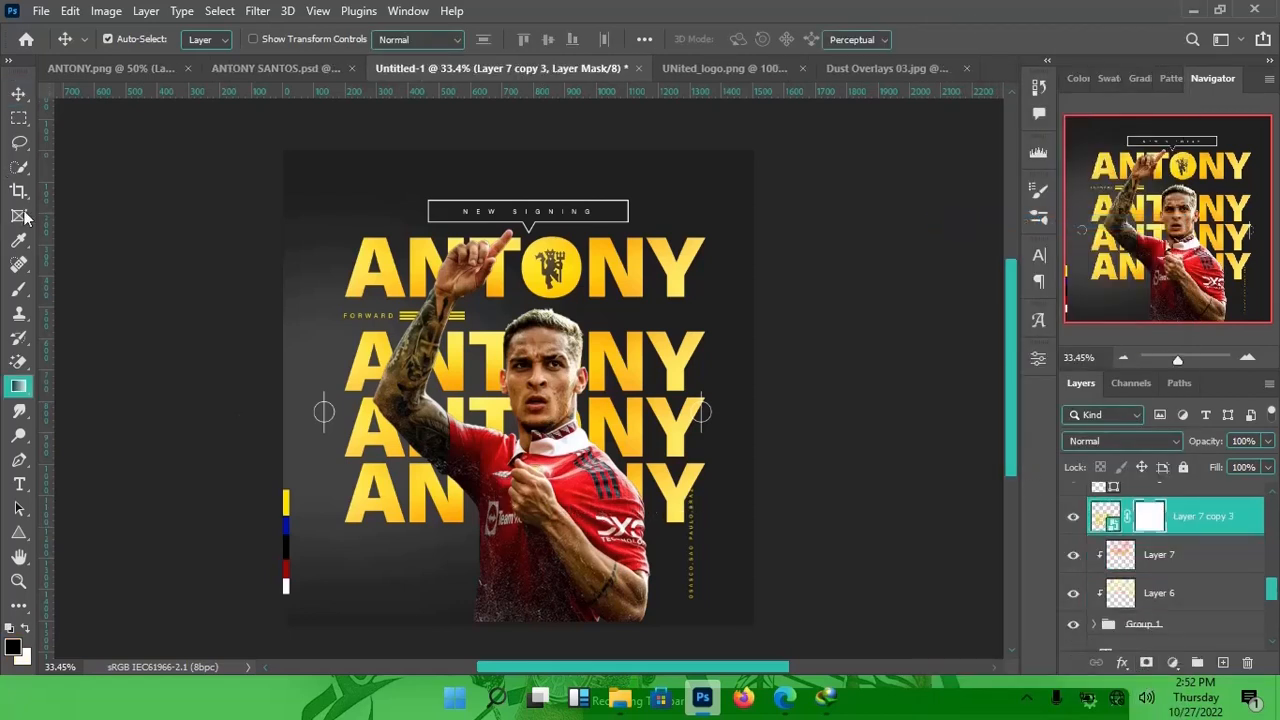
pyautogui.click(18, 385)
pyautogui.click(179, 41)
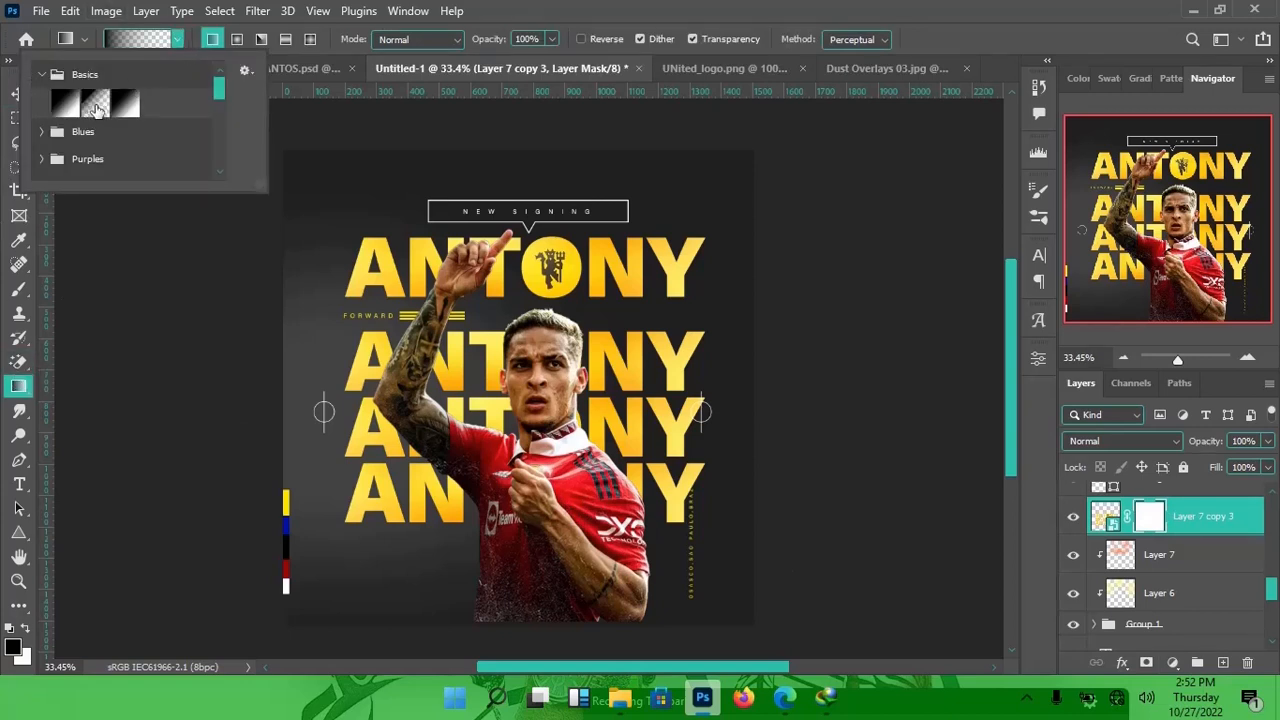
pyautogui.click(518, 8)
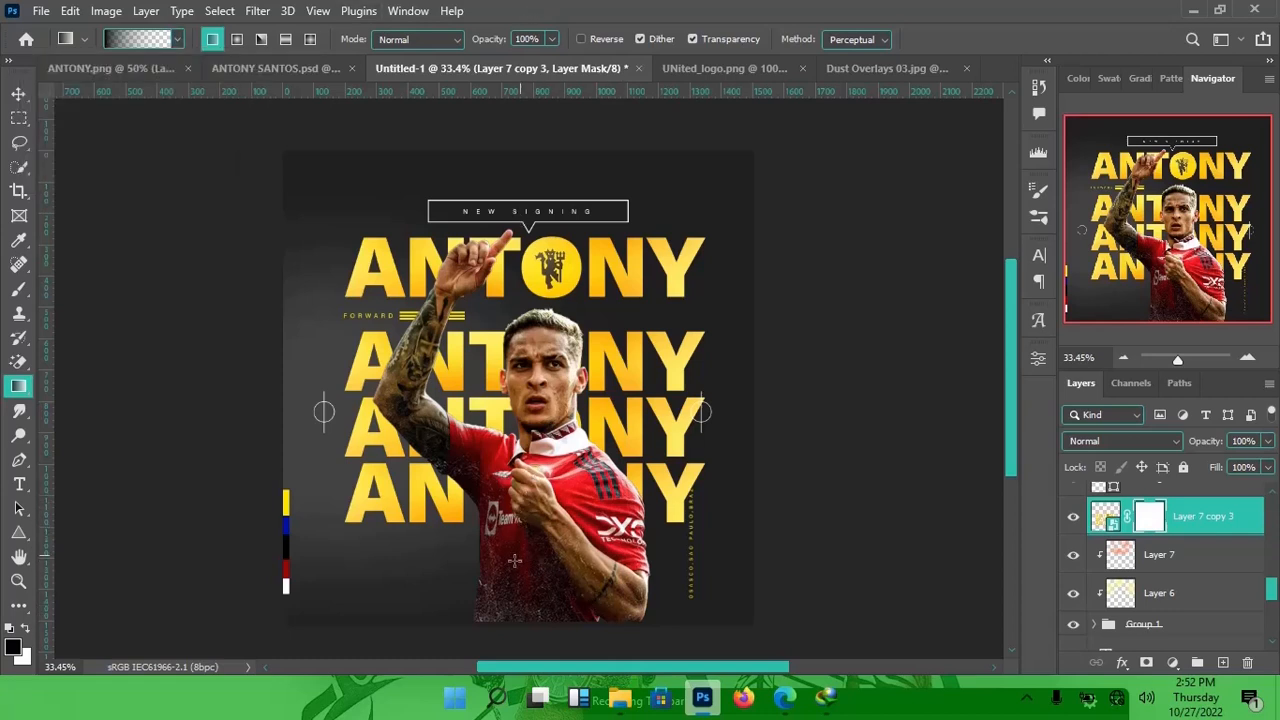
pyautogui.moveTo(514, 569); pyautogui.dragTo(499, 334)
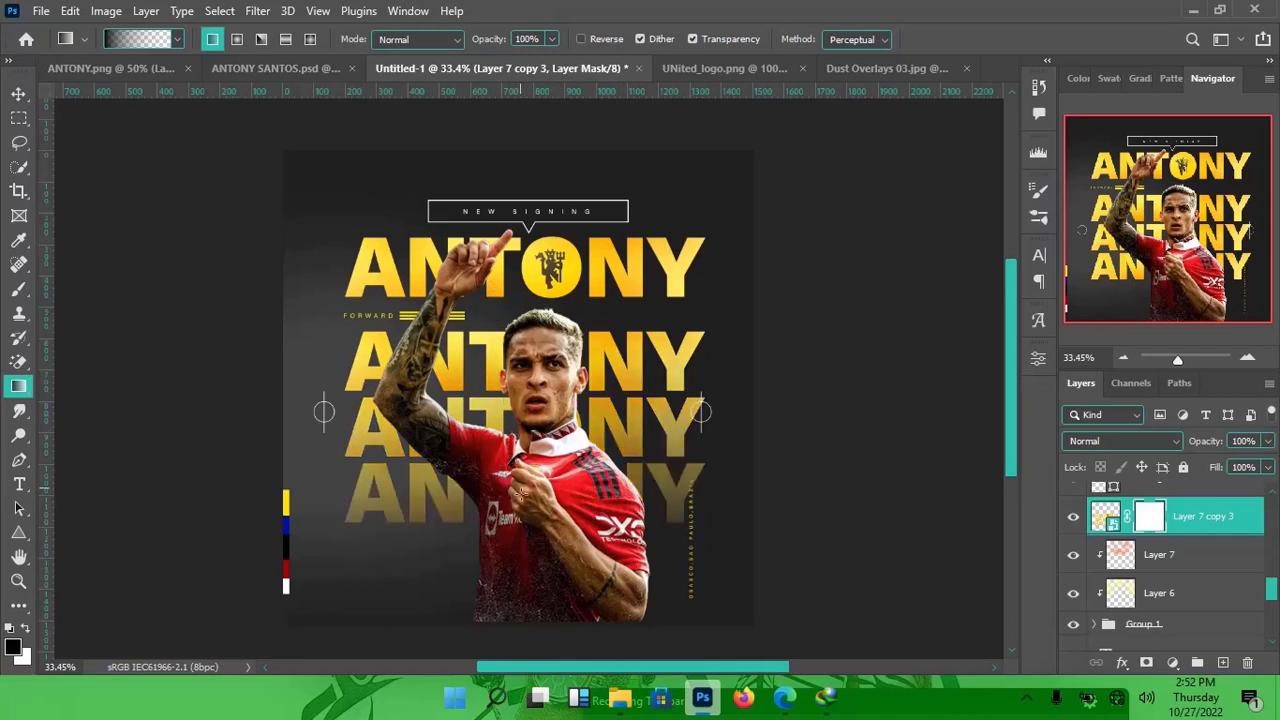
pyautogui.moveTo(522, 538); pyautogui.dragTo(491, 180)
pyautogui.moveTo(526, 532); pyautogui.dragTo(508, 350)
pyautogui.moveTo(517, 482); pyautogui.dragTo(509, 357)
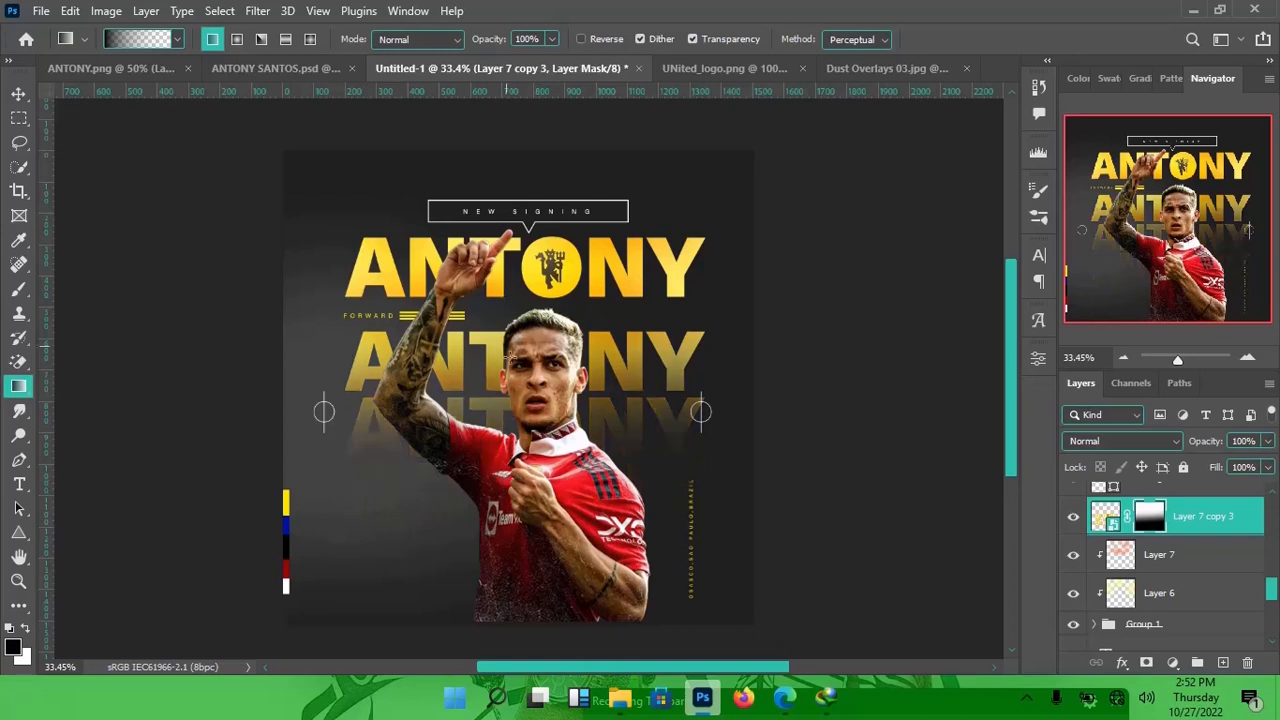
pyautogui.hotkey('ctrl', 'z')
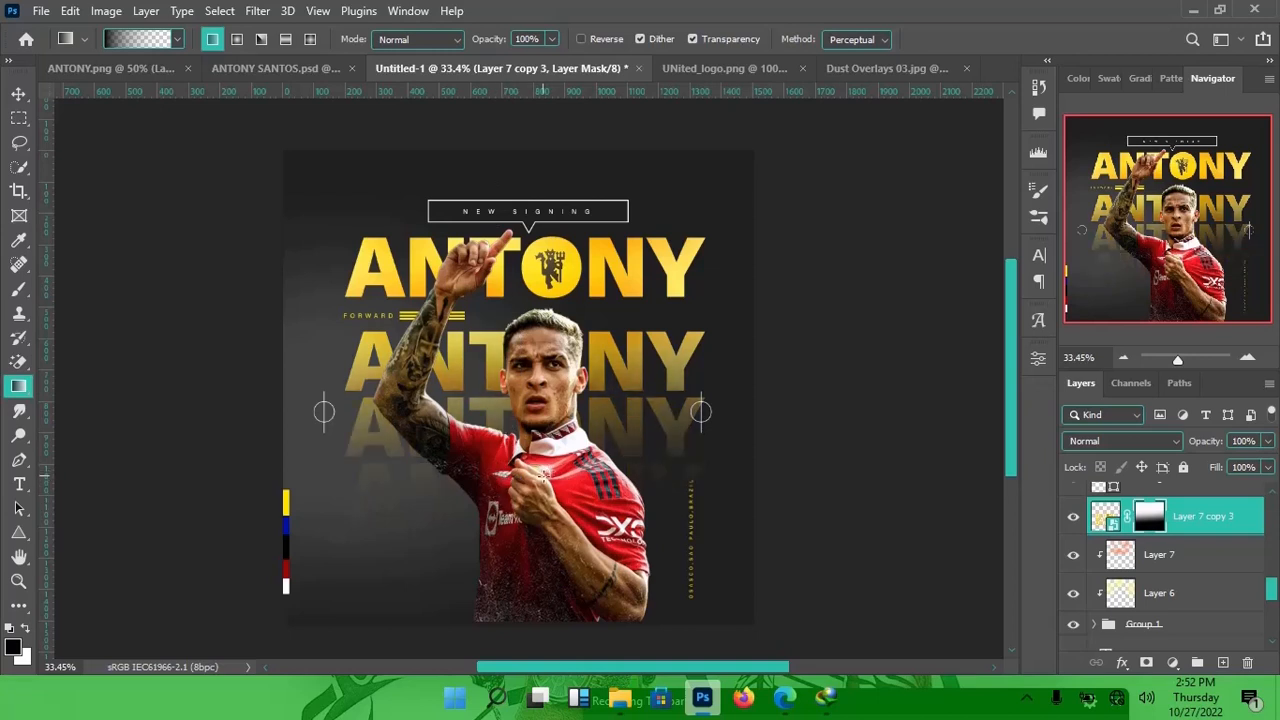
pyautogui.press('v')
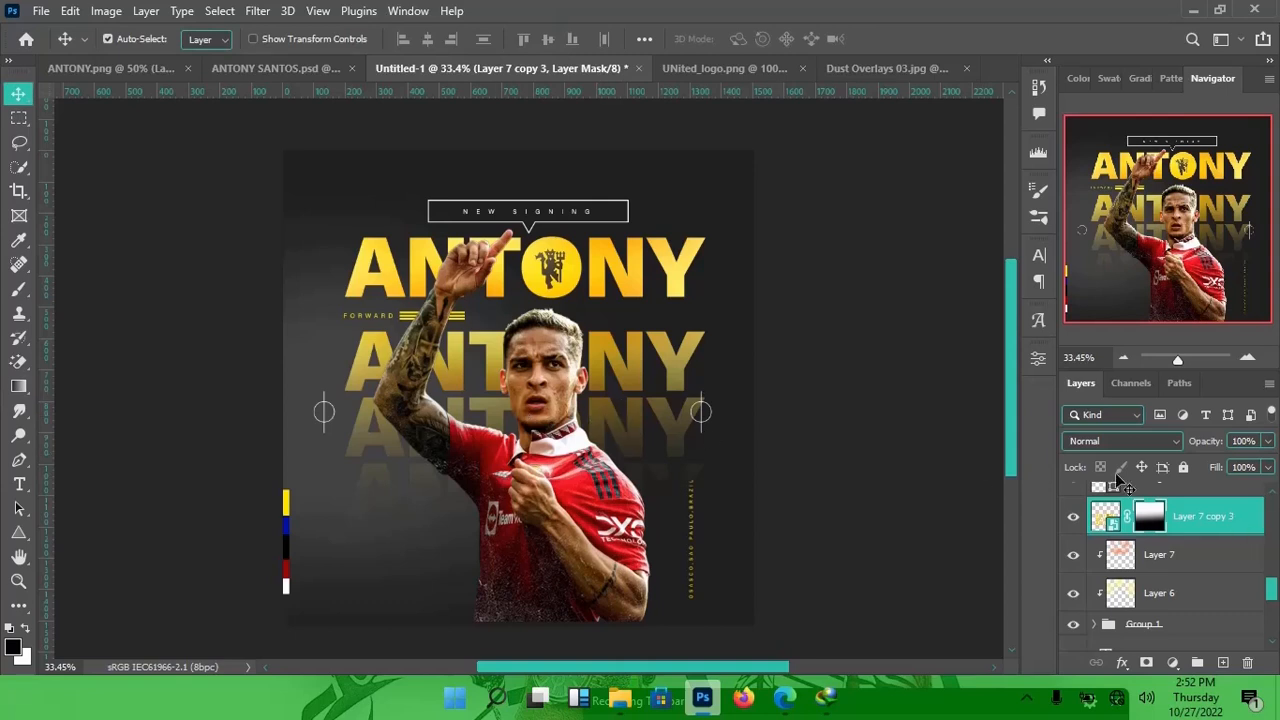
# Set the fill of the masked repeated-title layer to 47%
pyautogui.click(1256, 515)
pyautogui.click(1267, 468)
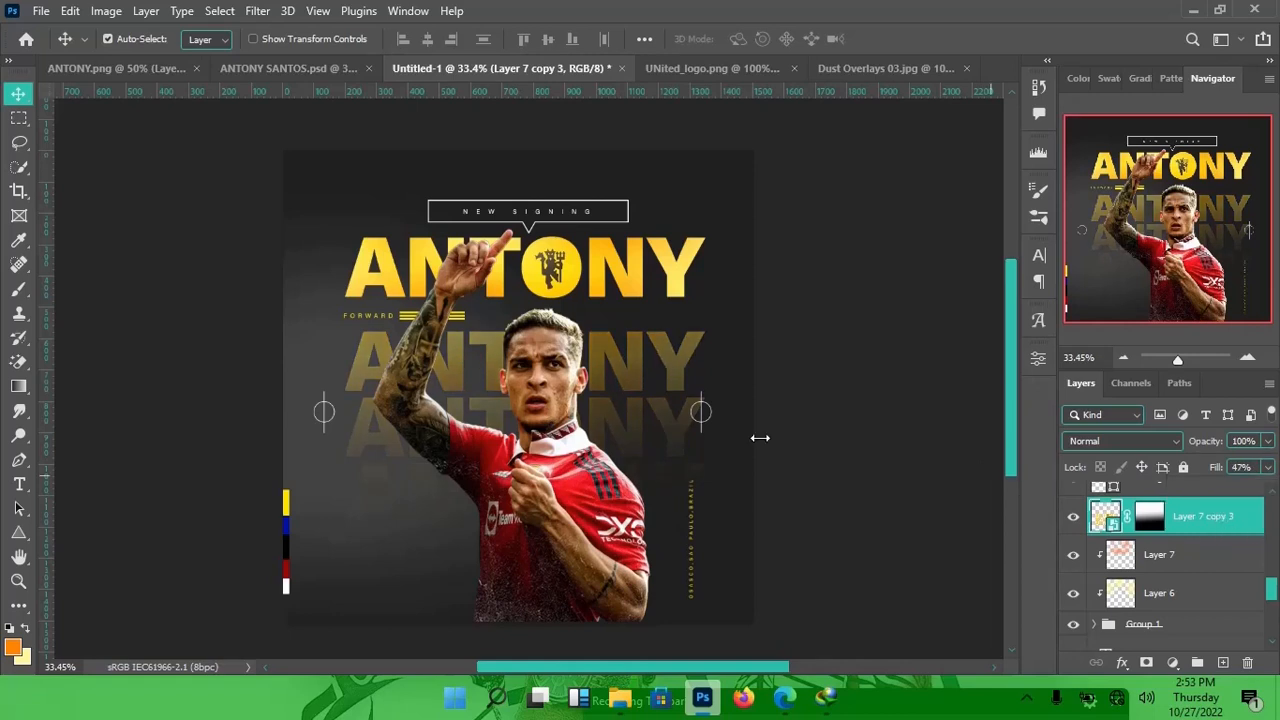
pyautogui.scroll(-2, 567, 364)
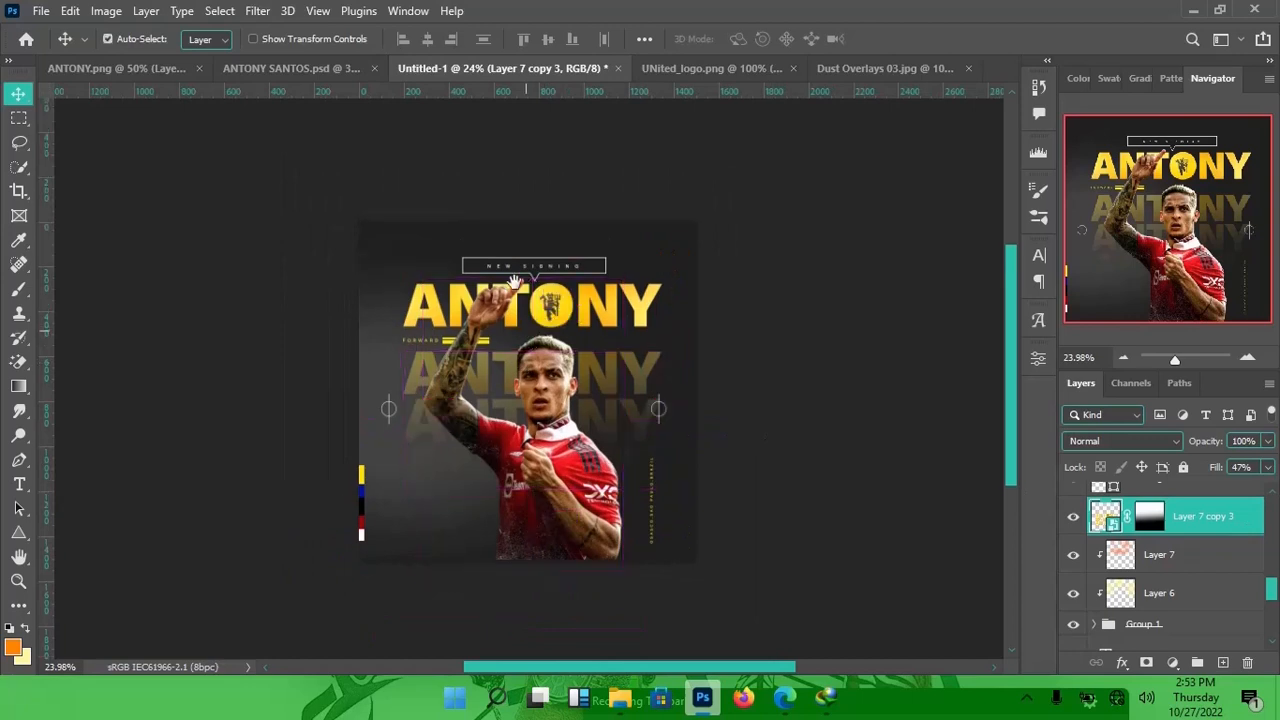
pyautogui.scroll(3, 555, 295)
pyautogui.scroll(1, 561, 278)
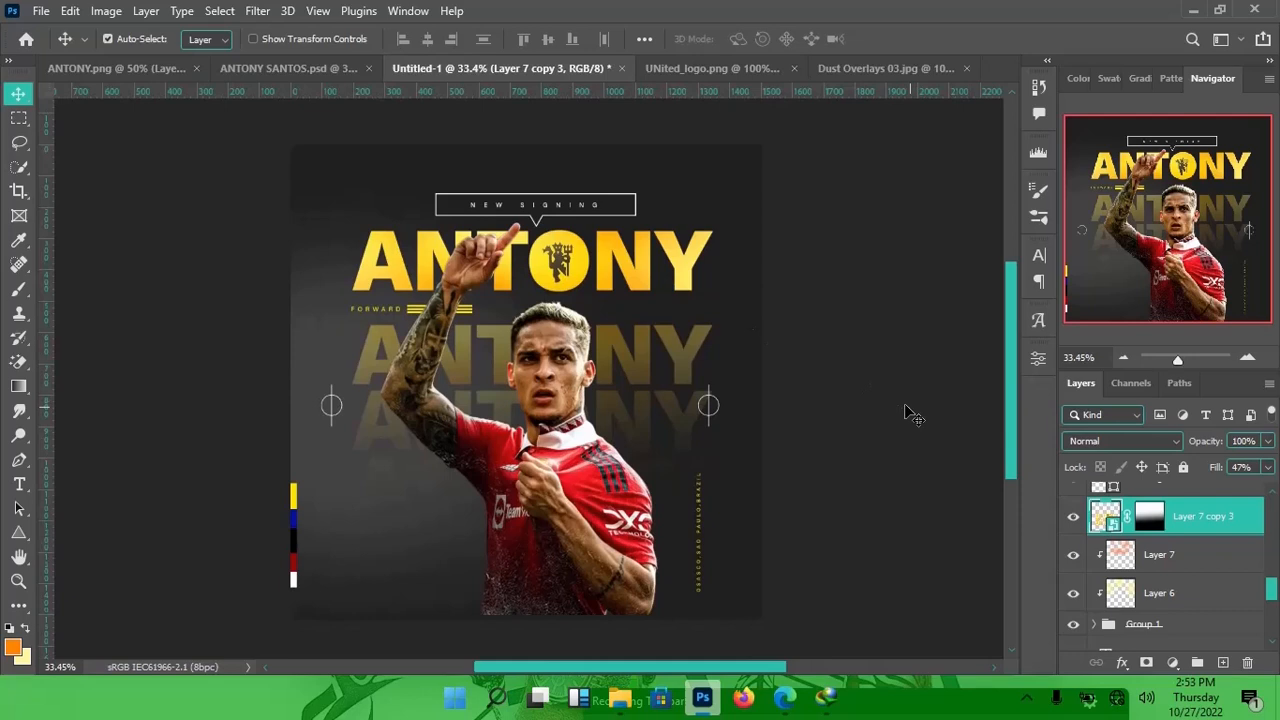
pyautogui.scroll(-1, 1155, 517)
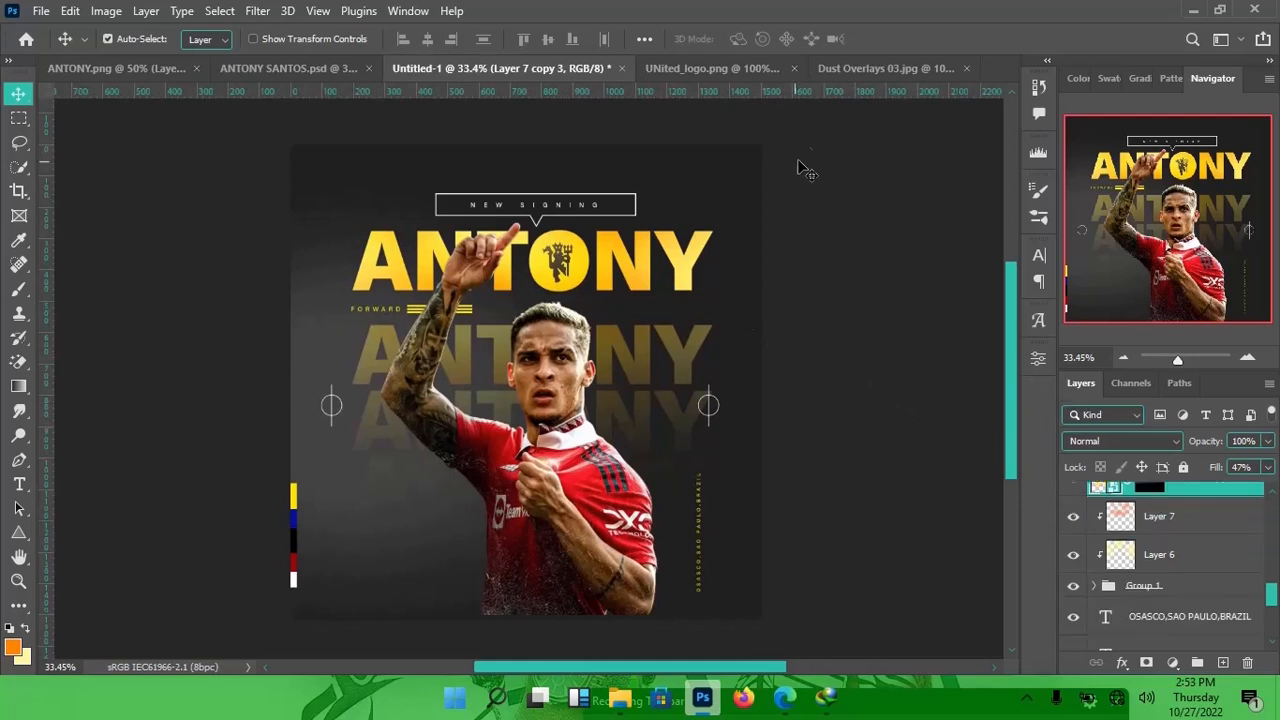
# Bring the Dust Overlays 03.jpg texture into the poster and scale it to about 299% so that it covers the canvas
pyautogui.click(850, 63)
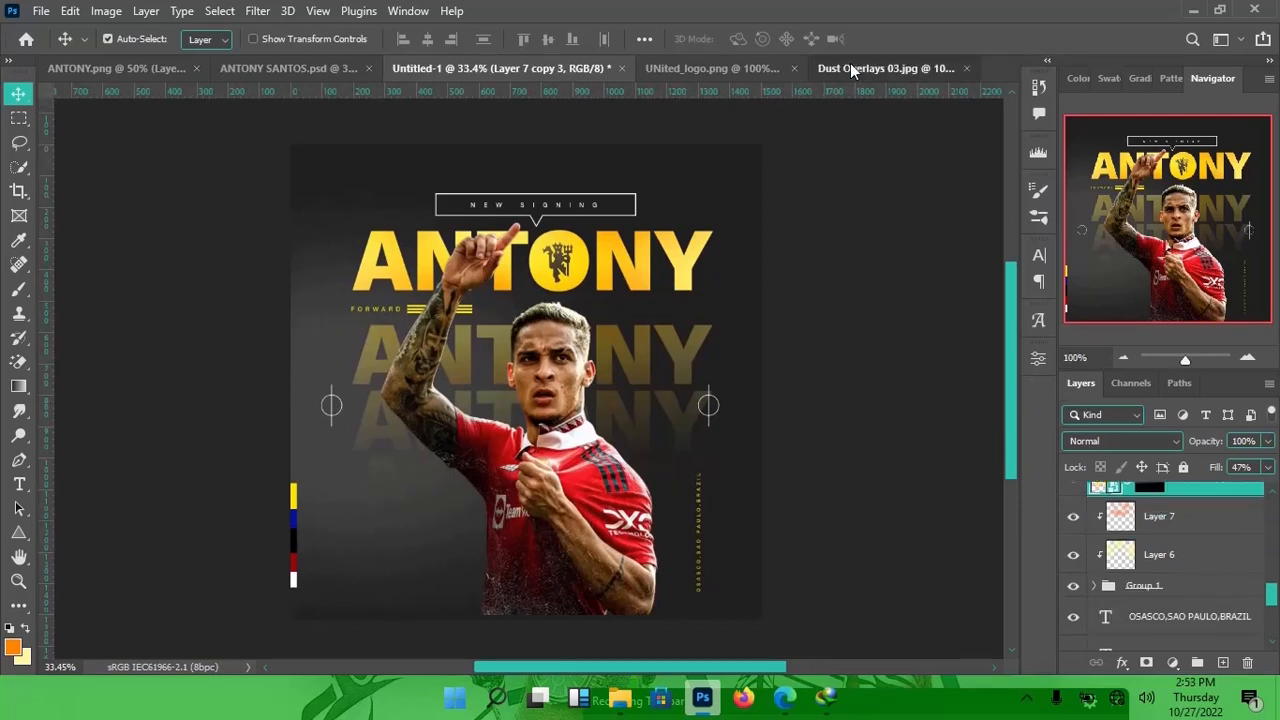
pyautogui.moveTo(505, 483); pyautogui.dragTo(475, 355)
pyautogui.hotkey('ctrl', 't')
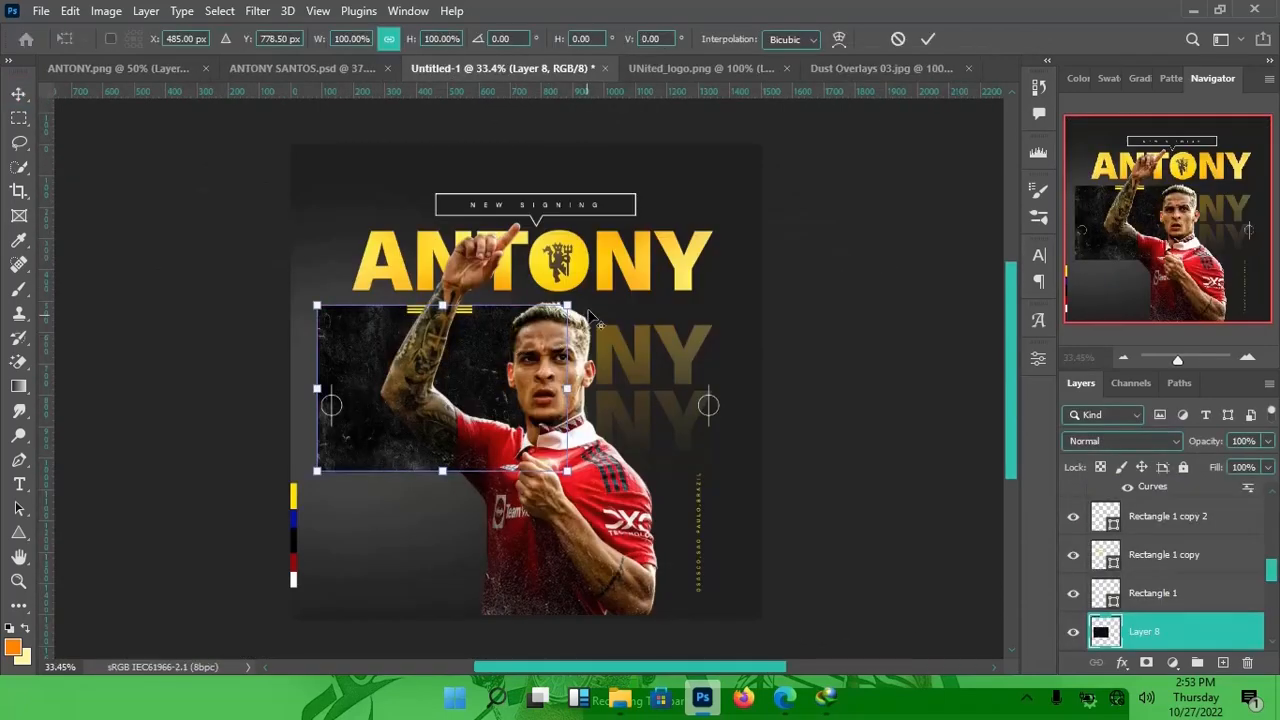
pyautogui.moveTo(568, 304); pyautogui.dragTo(814, 212)
pyautogui.moveTo(637, 316); pyautogui.dragTo(684, 303)
pyautogui.moveTo(826, 602); pyautogui.dragTo(863, 625)
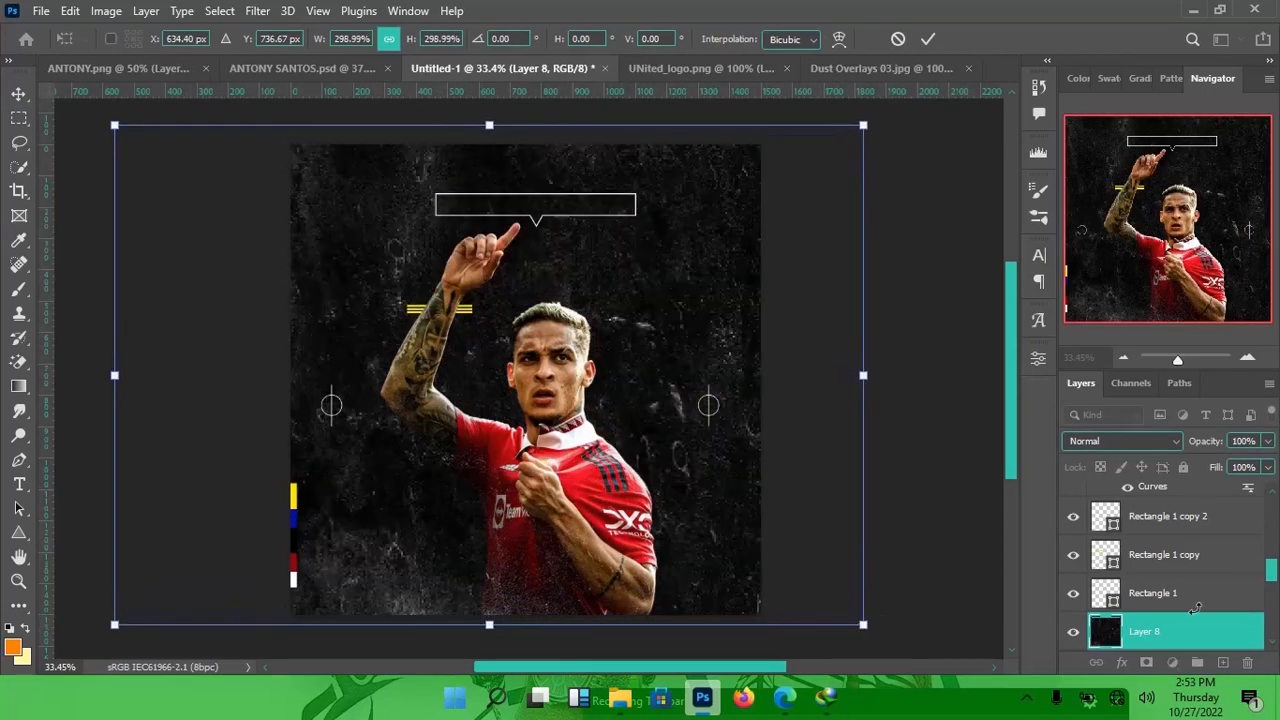
pyautogui.click(928, 38)
# Move the dust texture down the layer stack to just above Layer 3 and set its blend mode to Subtract
pyautogui.scroll(-3, 1190, 590)
pyautogui.scroll(-5, 1165, 570)
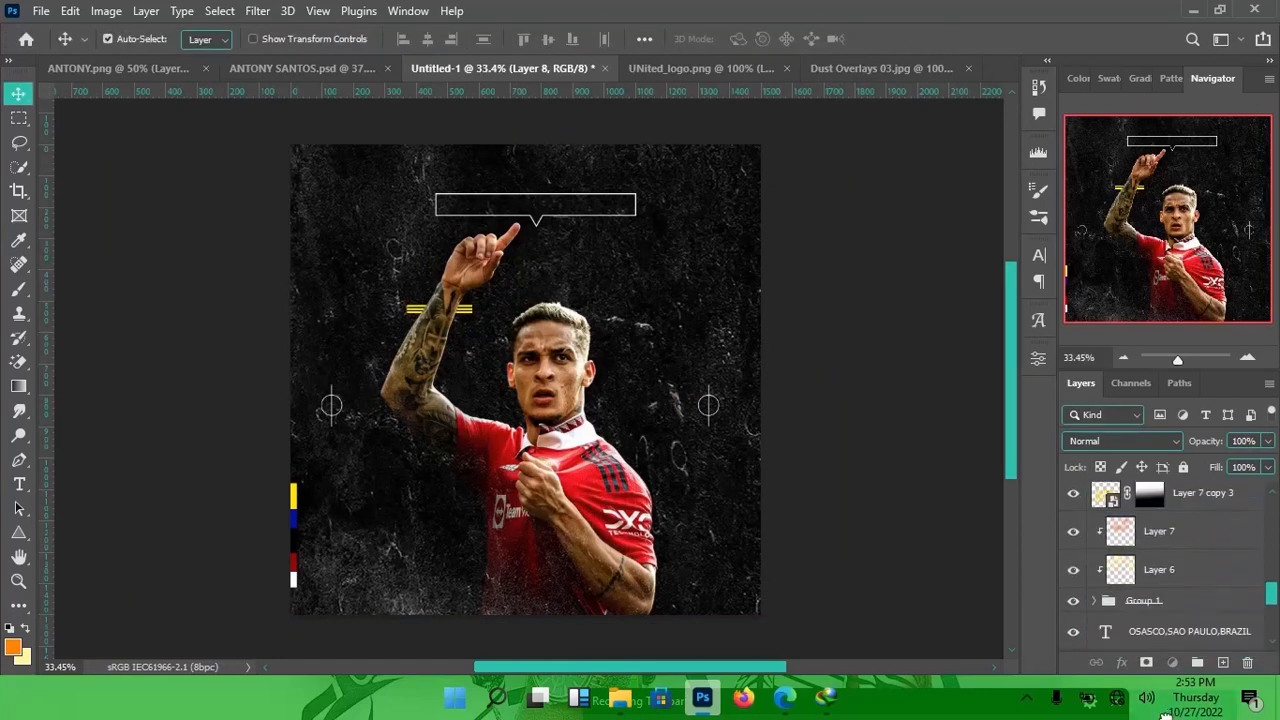
pyautogui.moveTo(1166, 713); pyautogui.dragTo(1153, 549)
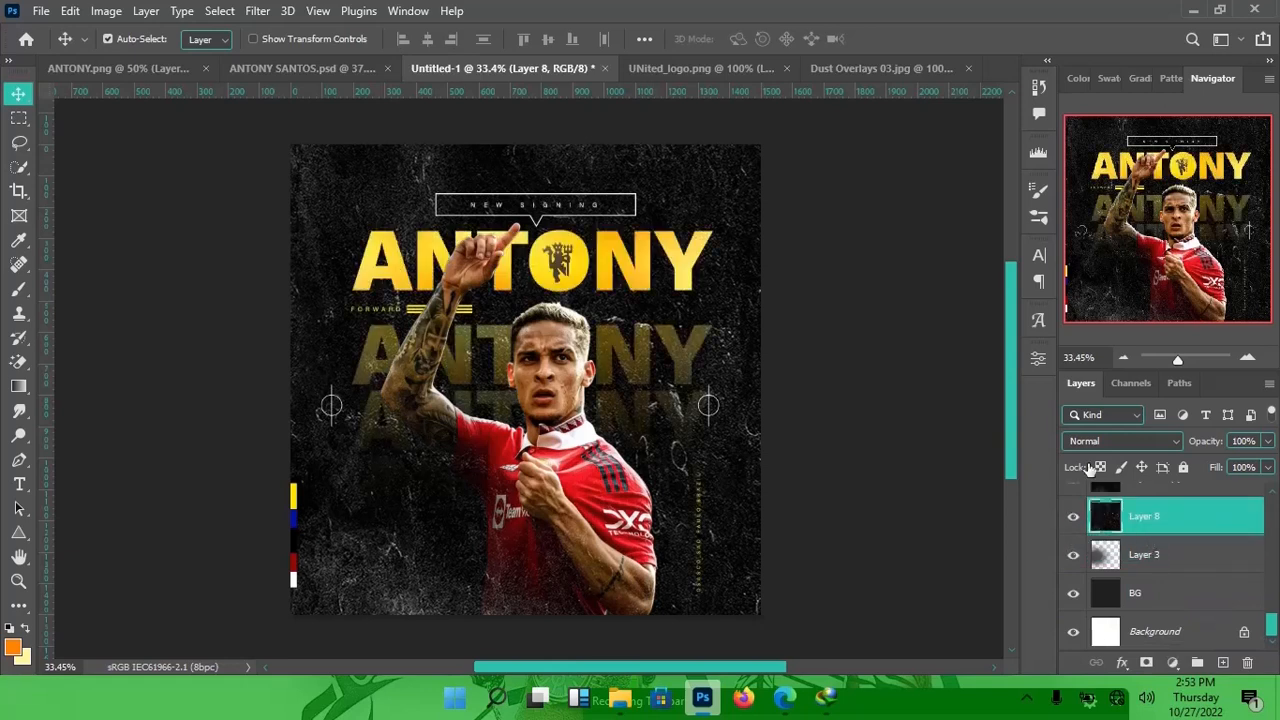
pyautogui.click(1107, 445)
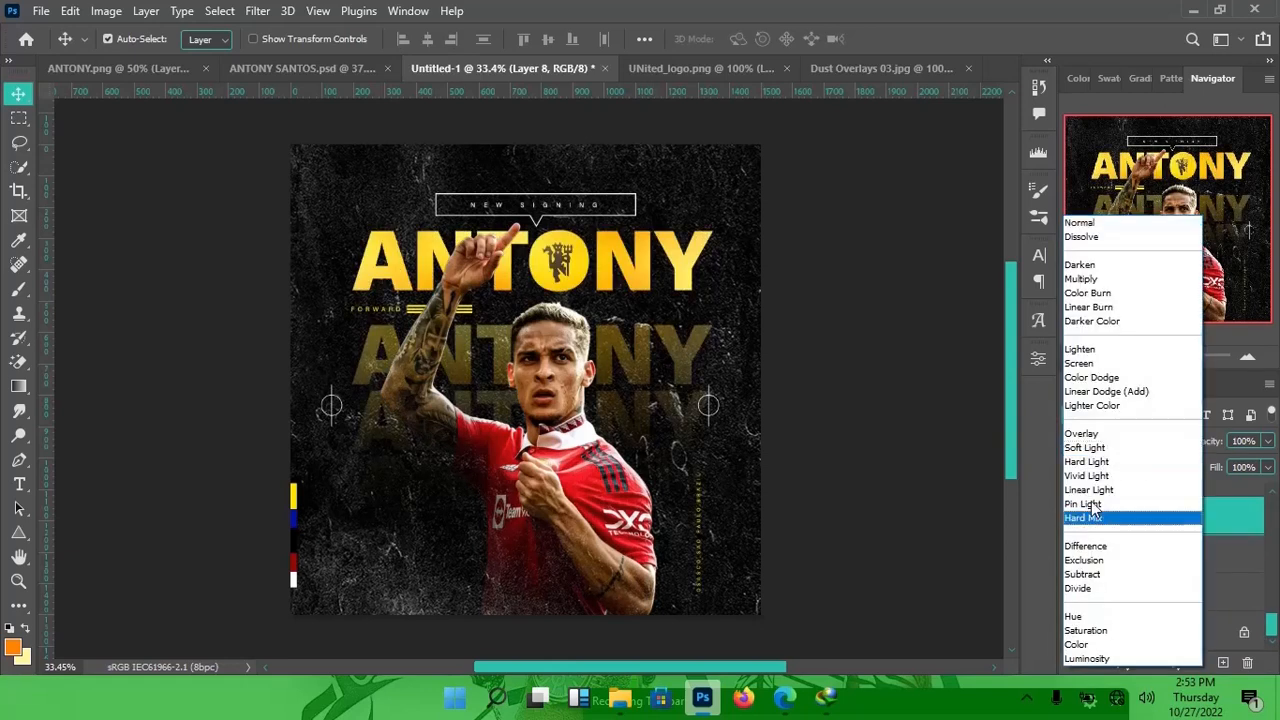
pyautogui.click(1082, 573)
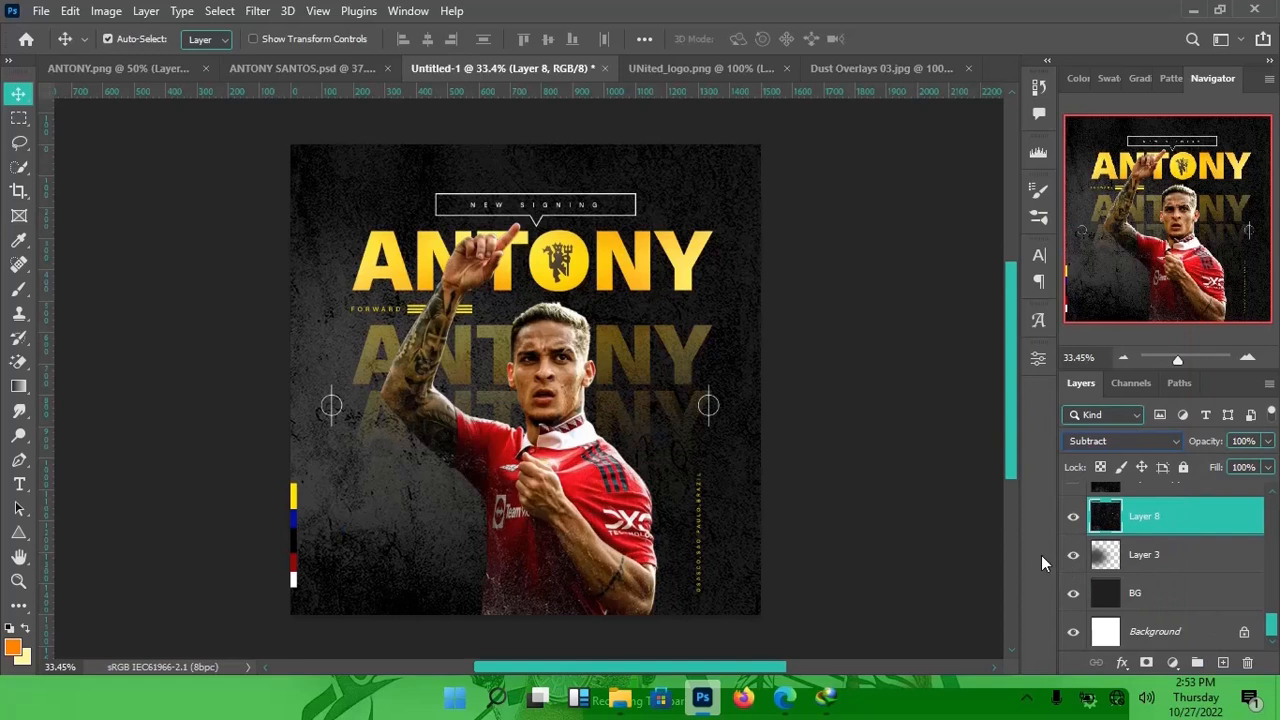
# Apply Levels to the dust texture with the midtone input raised to about 1.82
pyautogui.press('ctrl')
pyautogui.hotkey('ctrl', 'l')
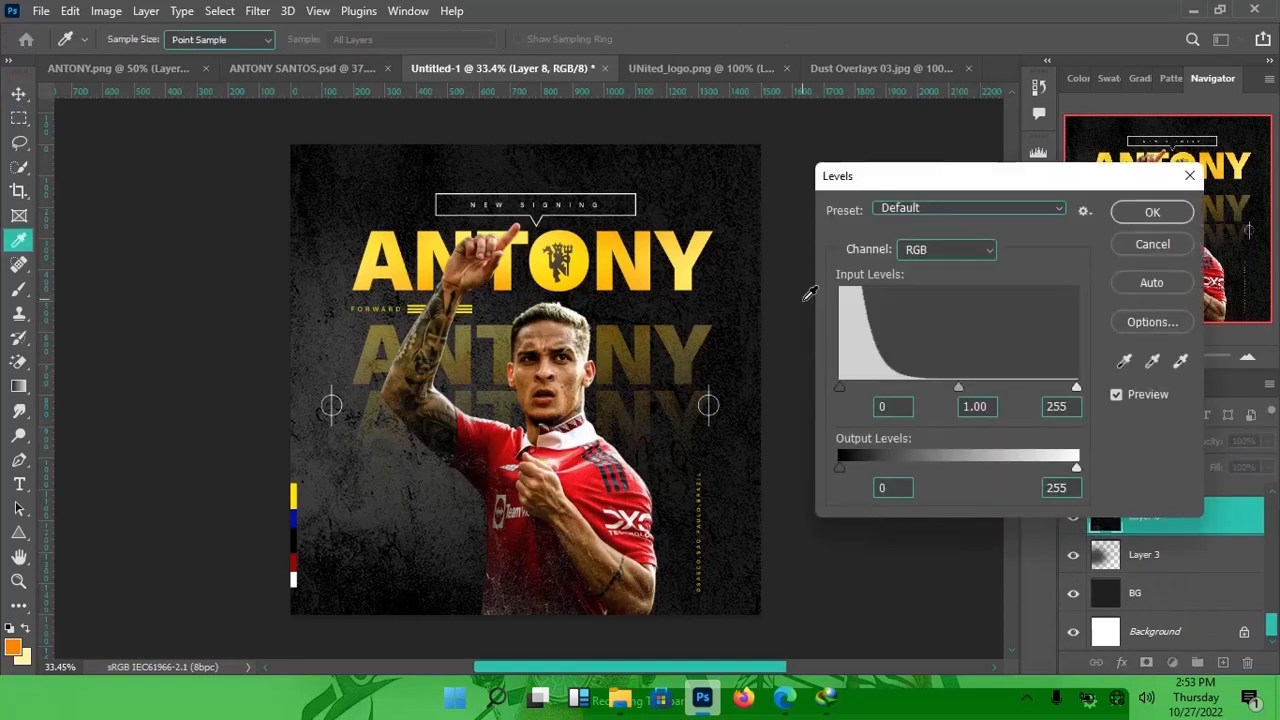
pyautogui.moveTo(961, 387); pyautogui.dragTo(907, 390)
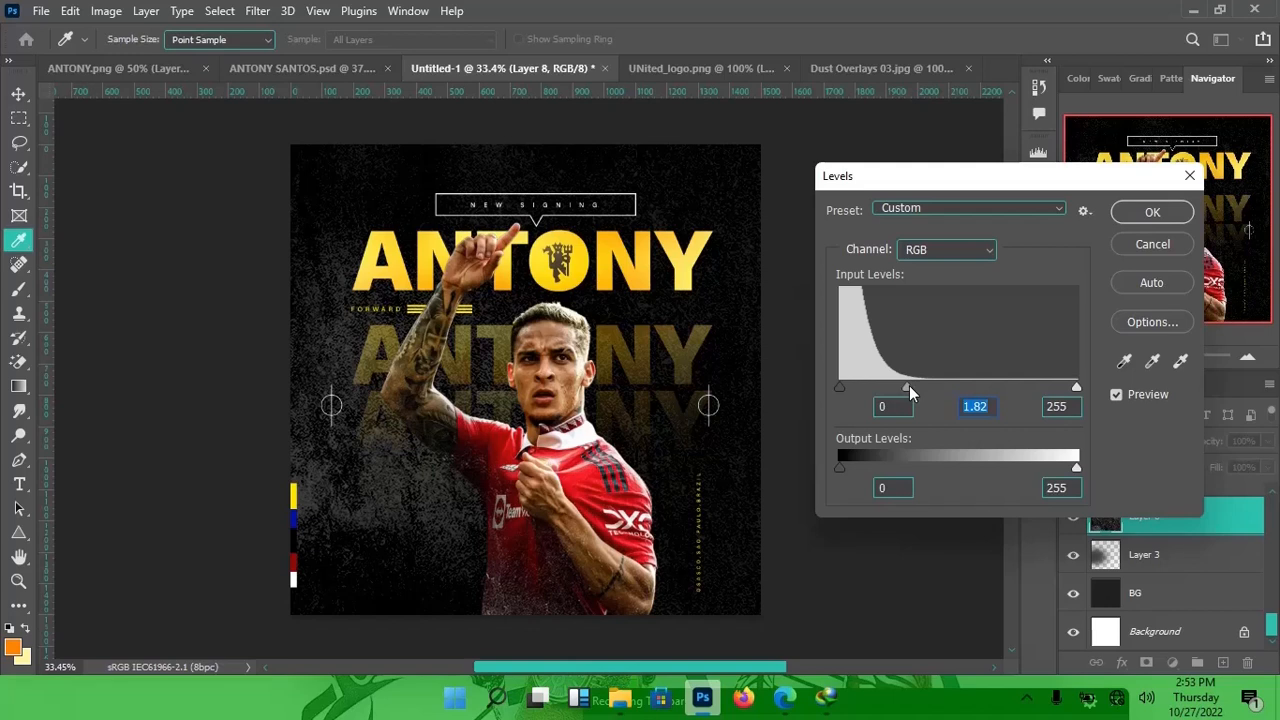
pyautogui.click(909, 386)
pyautogui.moveTo(909, 385); pyautogui.dragTo(900, 388)
pyautogui.moveTo(908, 388)
pyautogui.mouseDown()
pyautogui.moveTo(977, 387)
pyautogui.moveTo(909, 387)
pyautogui.mouseUp()
pyautogui.click(1152, 212)
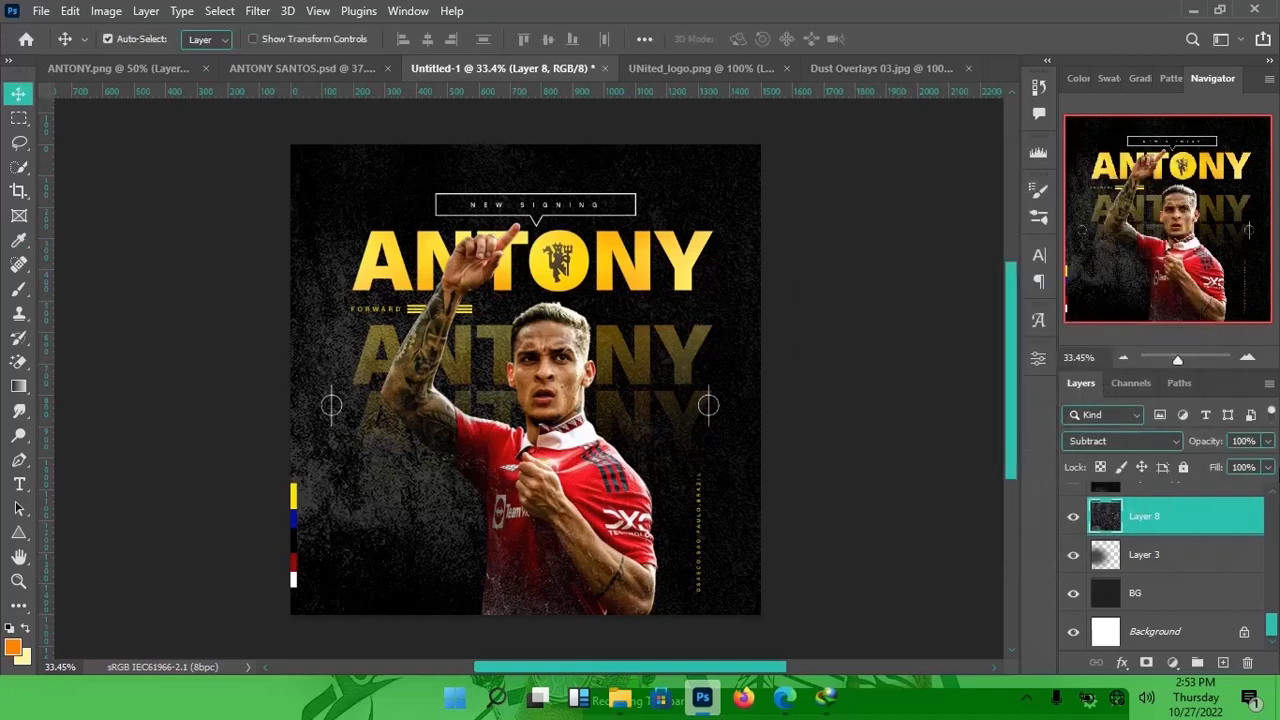
# Reduce the fill of the background dust texture to 28%
pyautogui.click(1267, 468)
pyautogui.moveTo(1211, 491); pyautogui.dragTo(1214, 489)
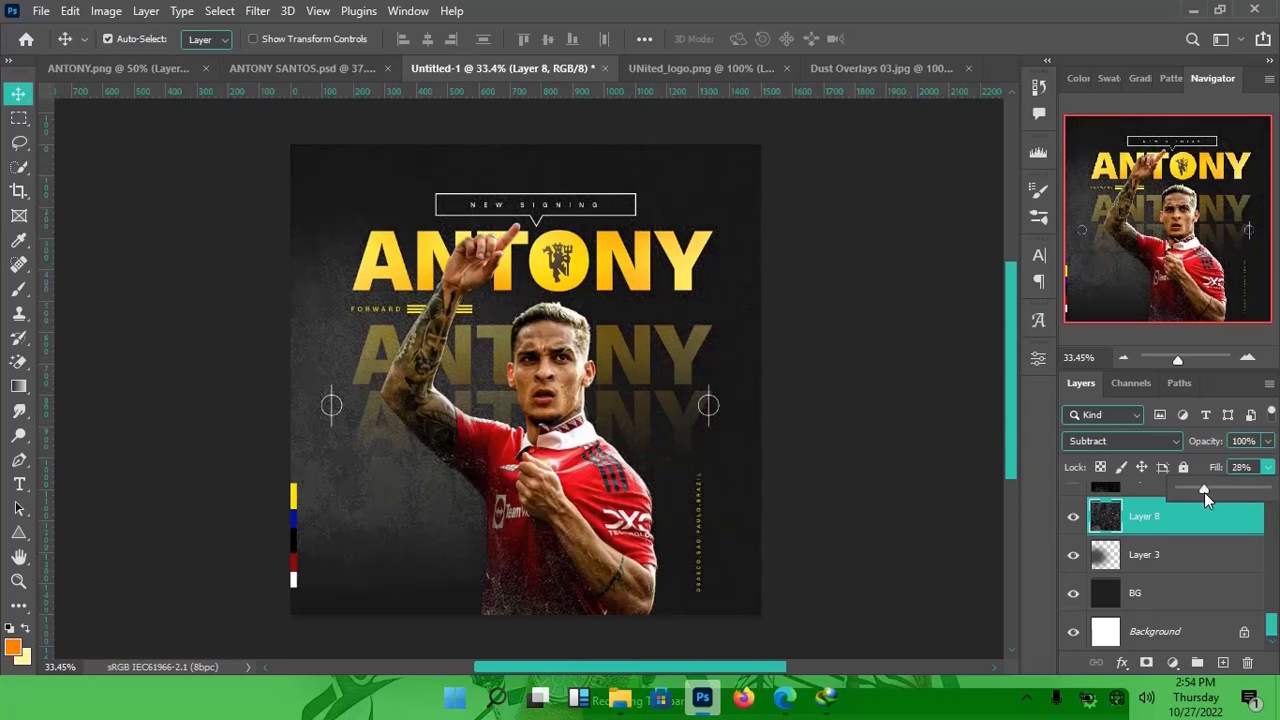
pyautogui.click(1222, 519)
# Compare the finished poster with the reference design in ANTONY SANTOS.psd
pyautogui.moveTo(553, 380)
pyautogui.mouseDown()
pyautogui.moveTo(529, 377)
pyautogui.moveTo(568, 367)
pyautogui.moveTo(547, 375)
pyautogui.mouseUp()
pyautogui.moveTo(507, 304); pyautogui.dragTo(508, 304)
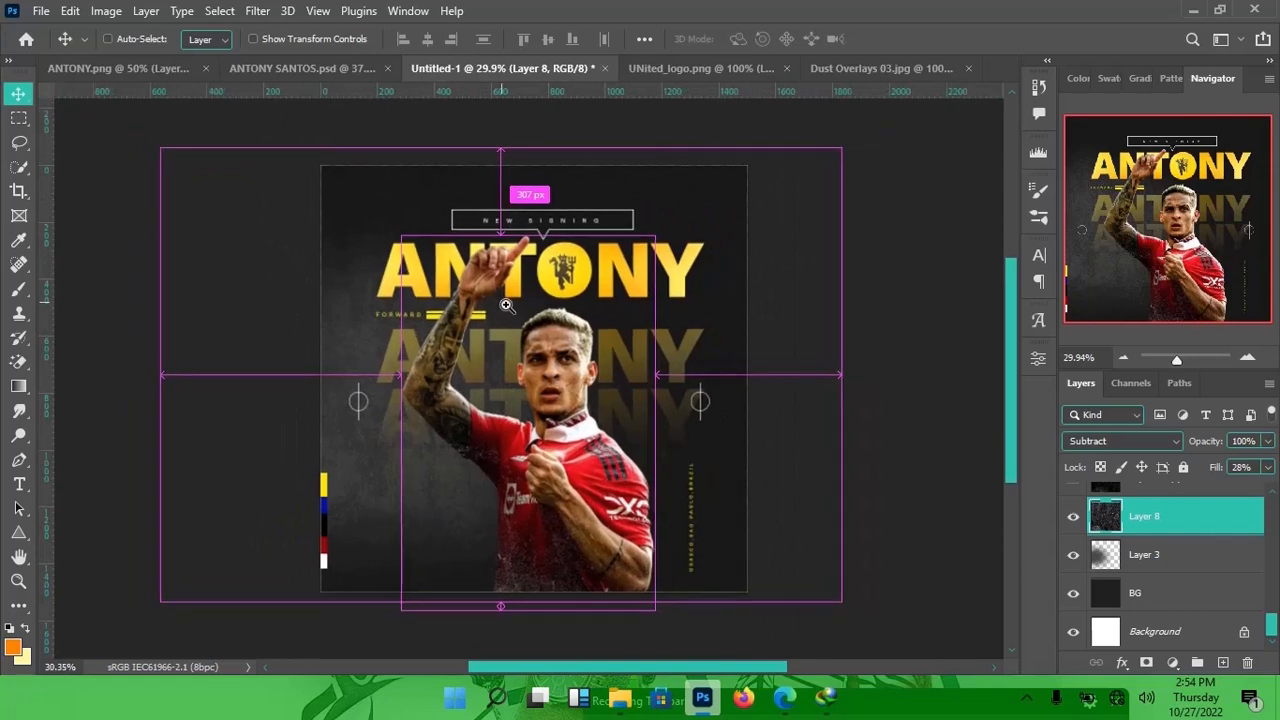
pyautogui.click(333, 71)
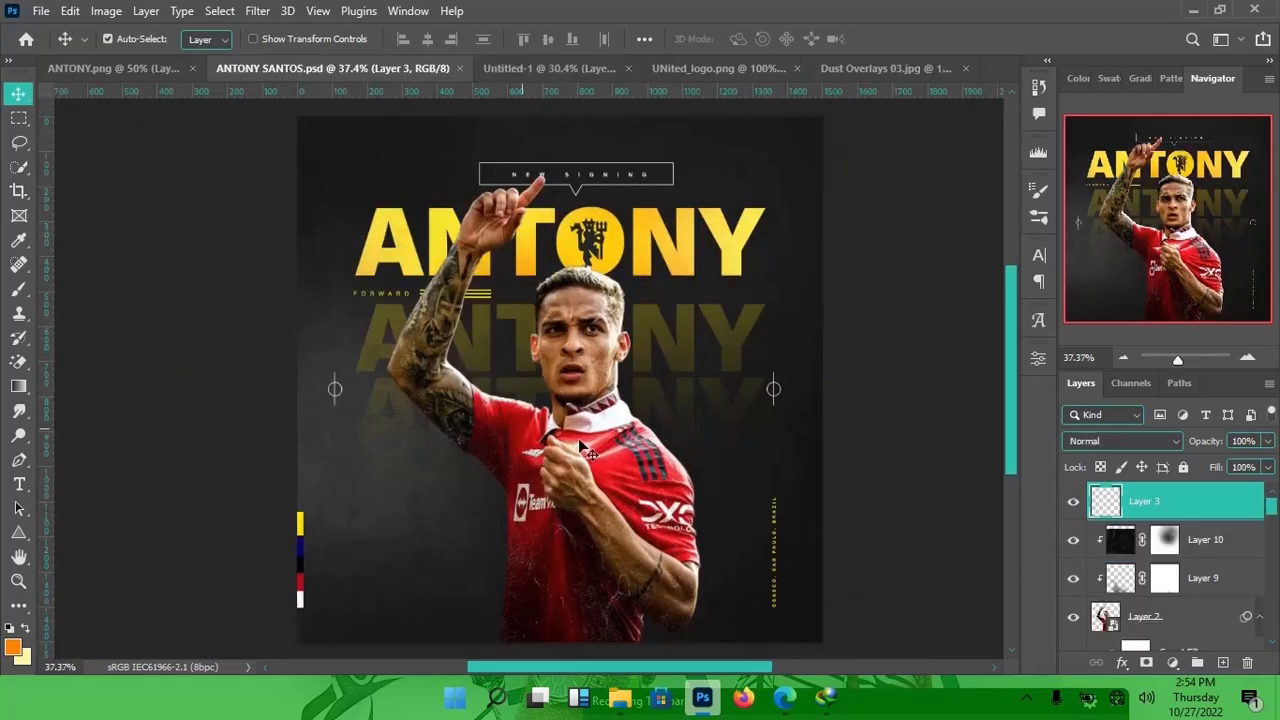
pyautogui.click(530, 74)
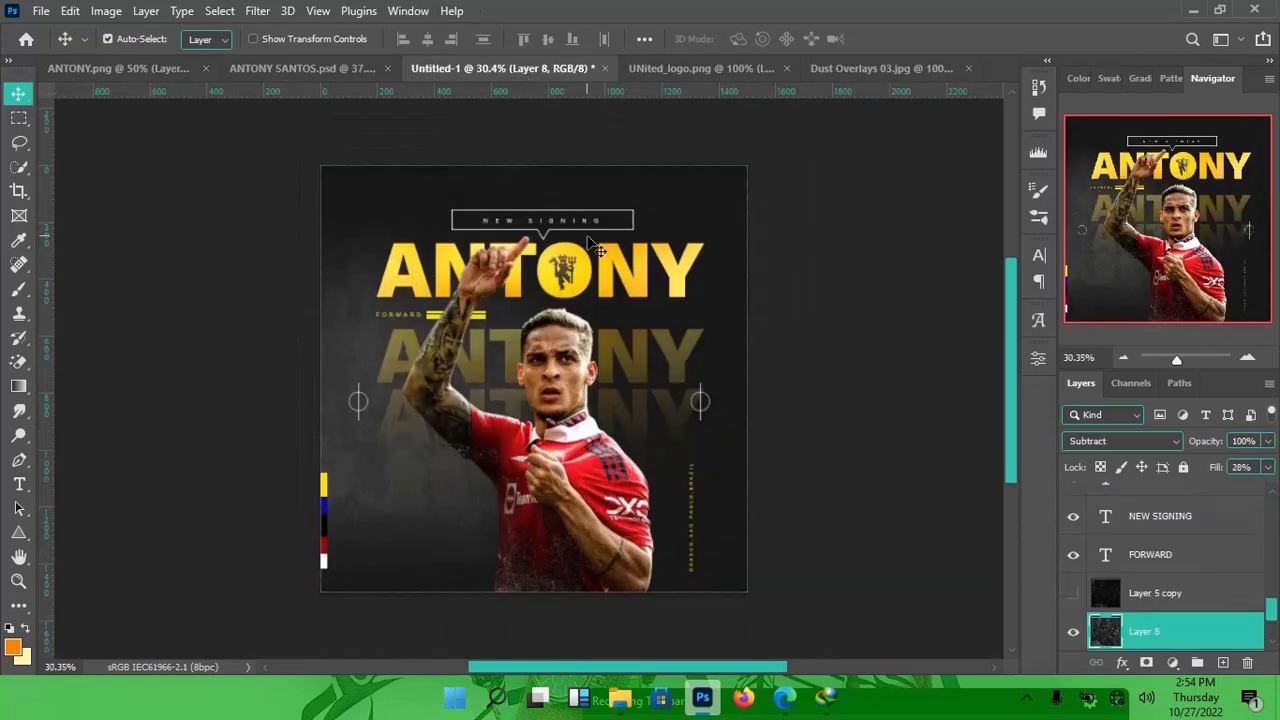
pyautogui.moveTo(541, 291)
pyautogui.mouseDown()
pyautogui.moveTo(565, 286)
pyautogui.moveTo(543, 291)
pyautogui.mouseUp()
pyautogui.moveTo(554, 368); pyautogui.dragTo(590, 343)
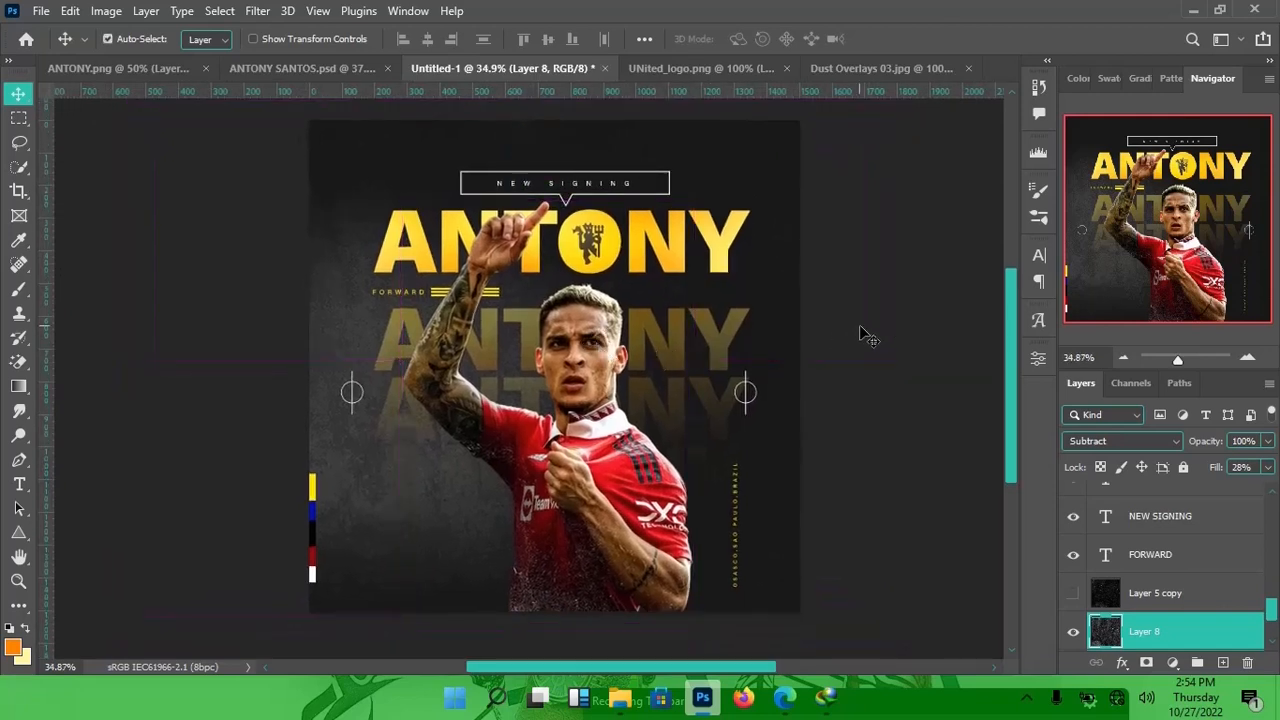